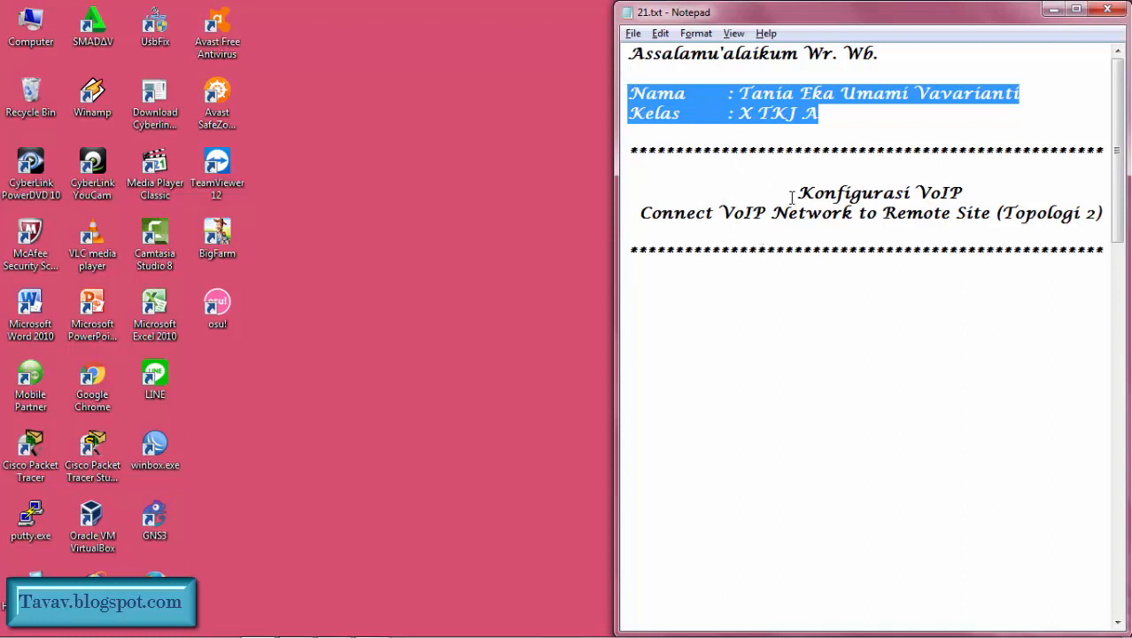
pyautogui.moveTo(792, 192); pyautogui.dragTo(972, 192)
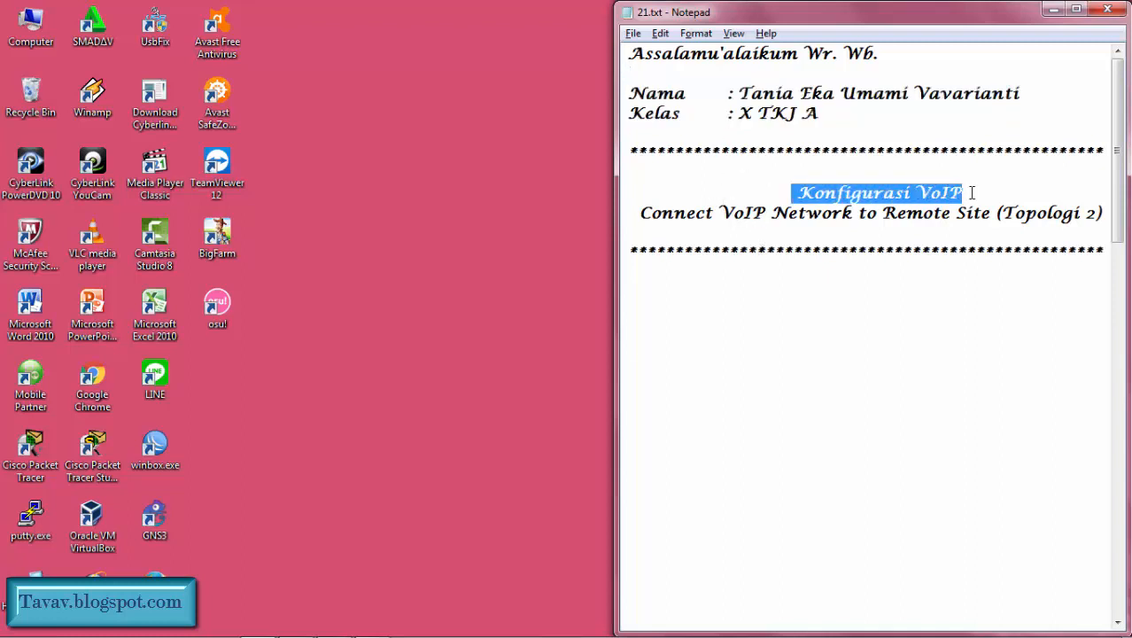
pyautogui.click(974, 399)
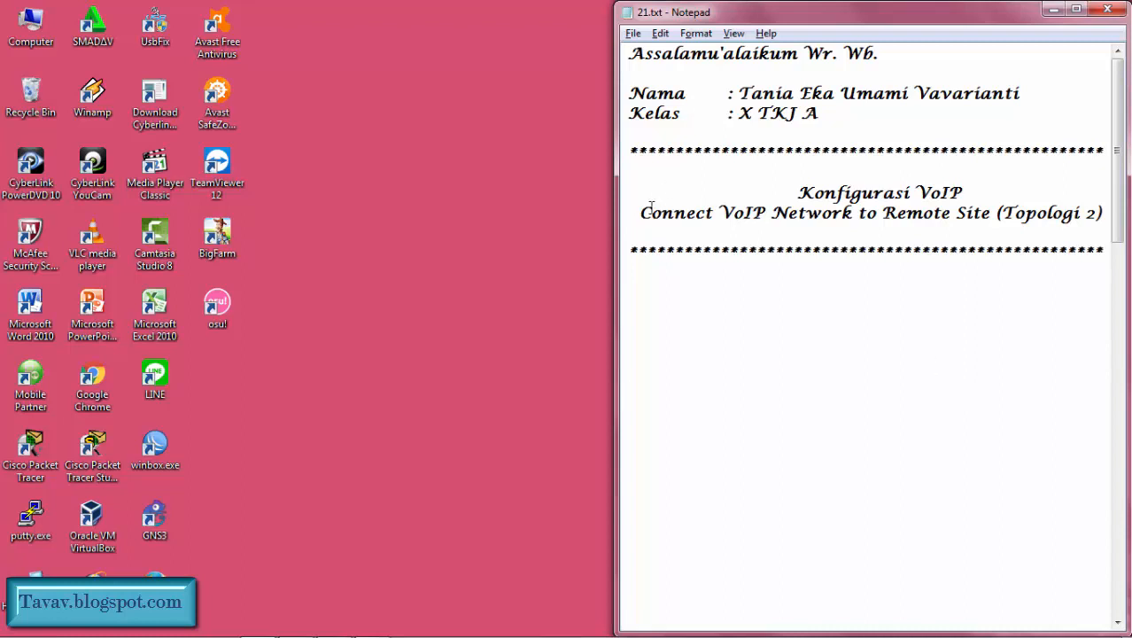
pyautogui.moveTo(639, 212); pyautogui.dragTo(988, 206)
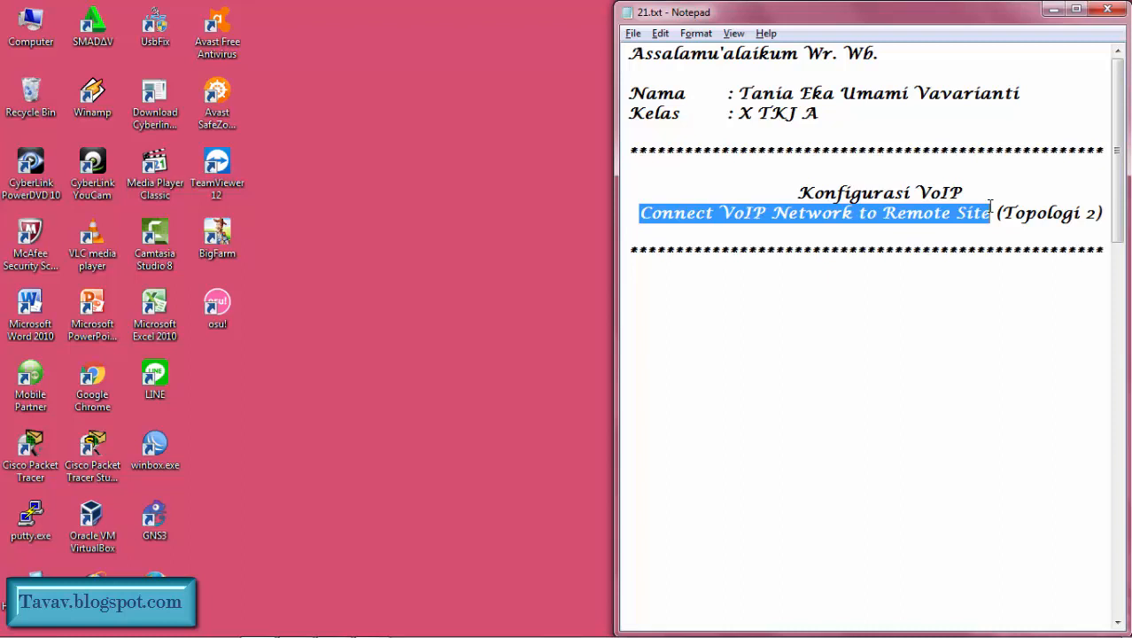
pyautogui.click(1030, 361)
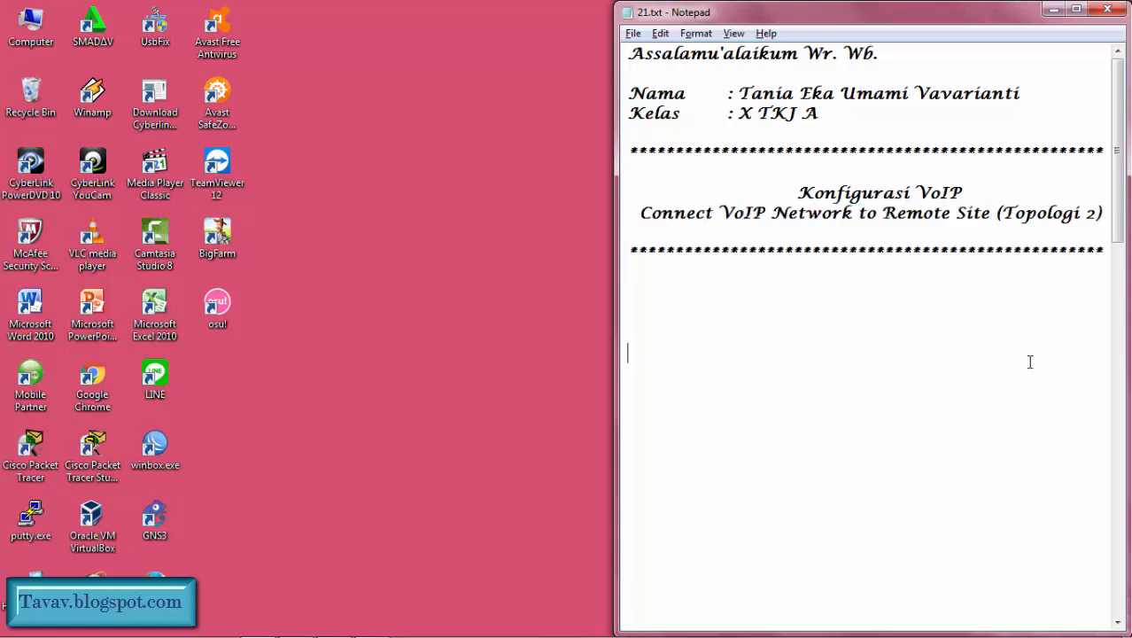
# Step: Switch to Cisco Packet Tracer and change the VLAN label in Kota Bee's green IP phone area to VLAN 10
pyautogui.hotkey('alt', 'Tab')
pyautogui.hotkey('alt', 'Tab')
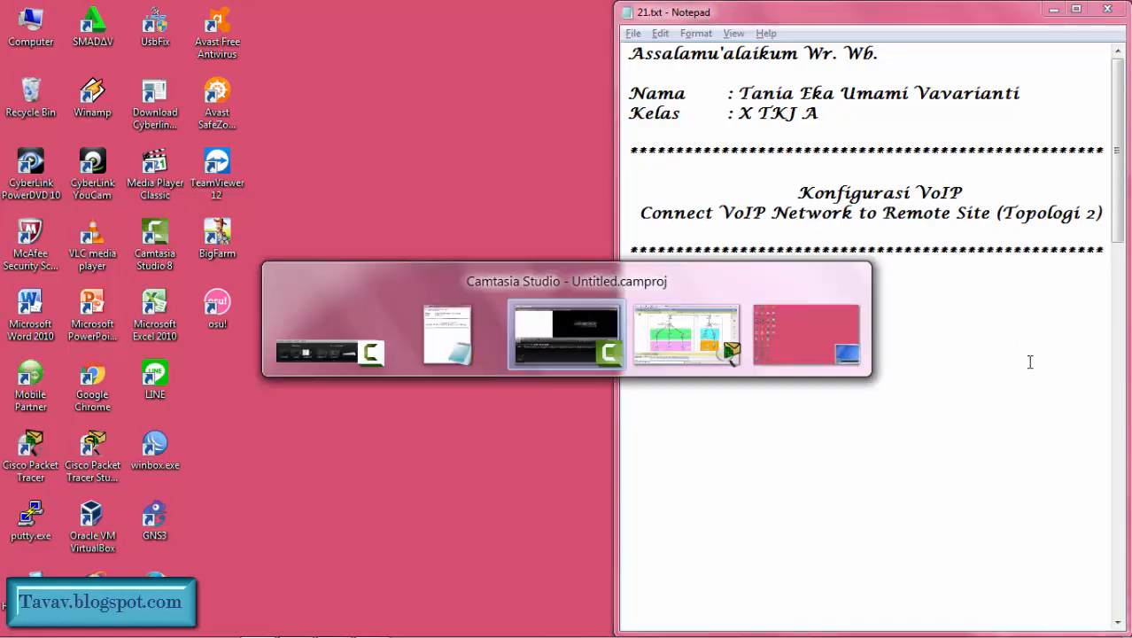
pyautogui.hotkey('alt', 'Tab')
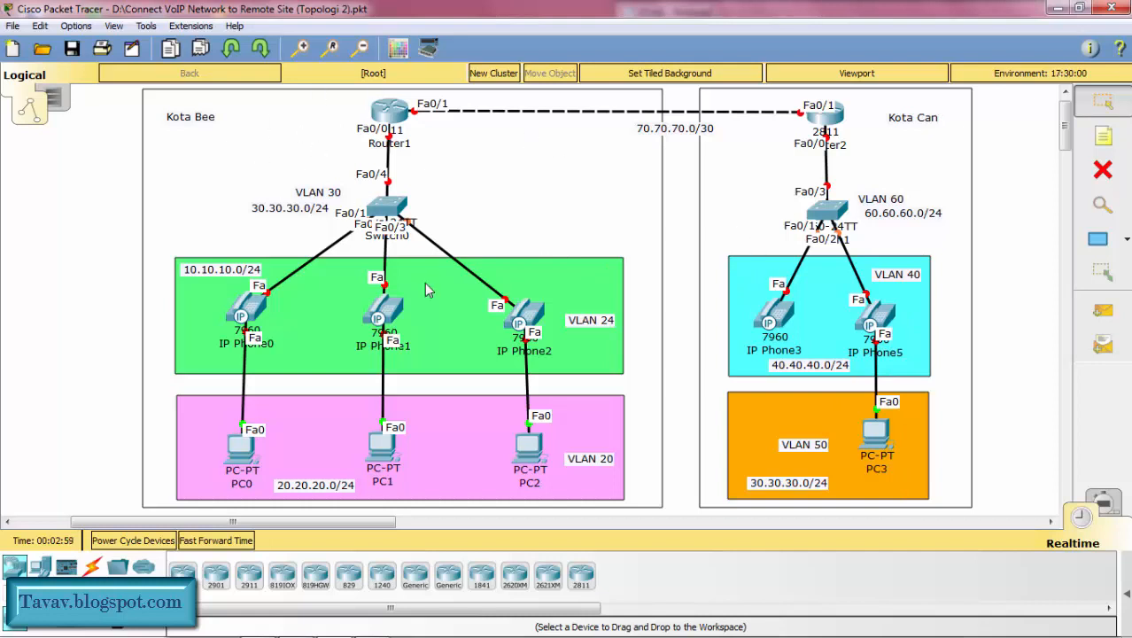
pyautogui.doubleClick(602, 322)
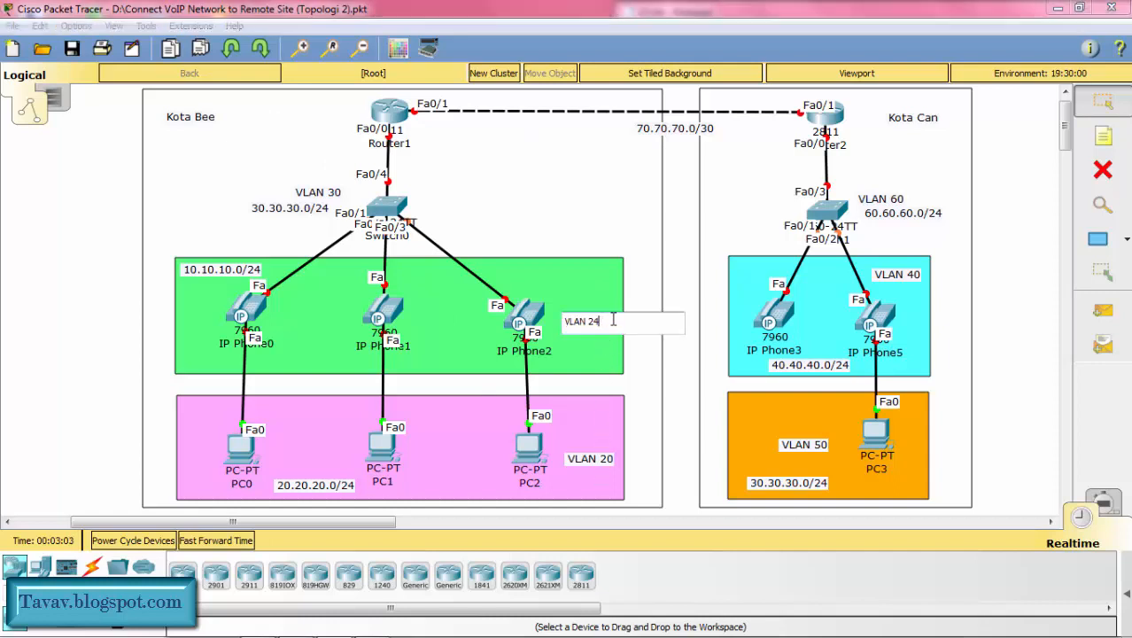
pyautogui.press('BackSpace')
pyautogui.write('10')
pyautogui.click(535, 167)
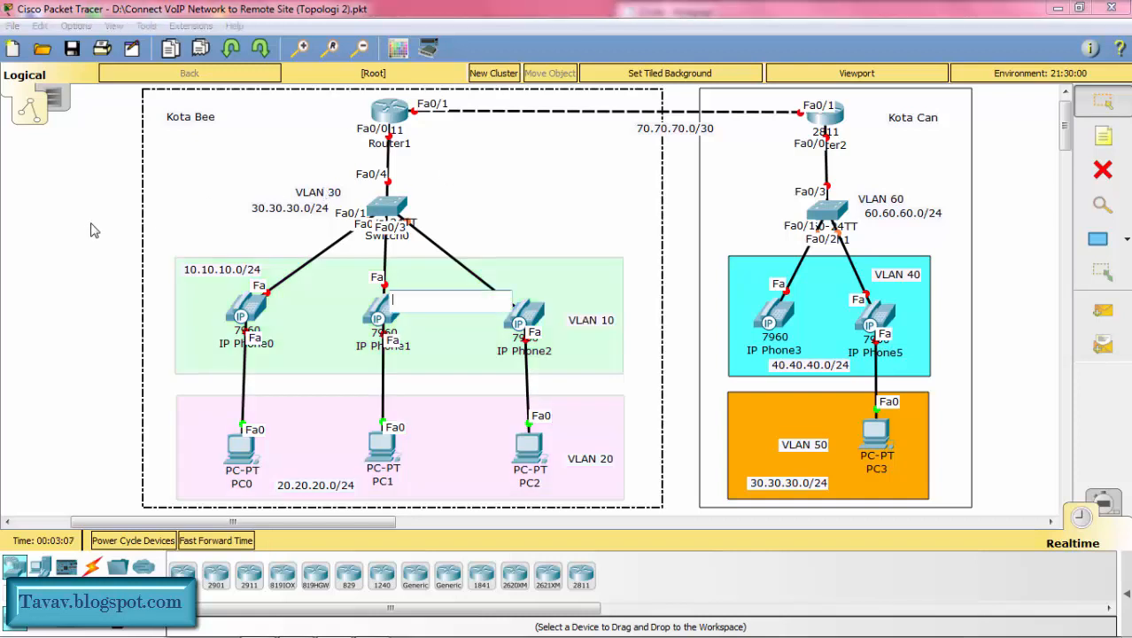
pyautogui.click(90, 229)
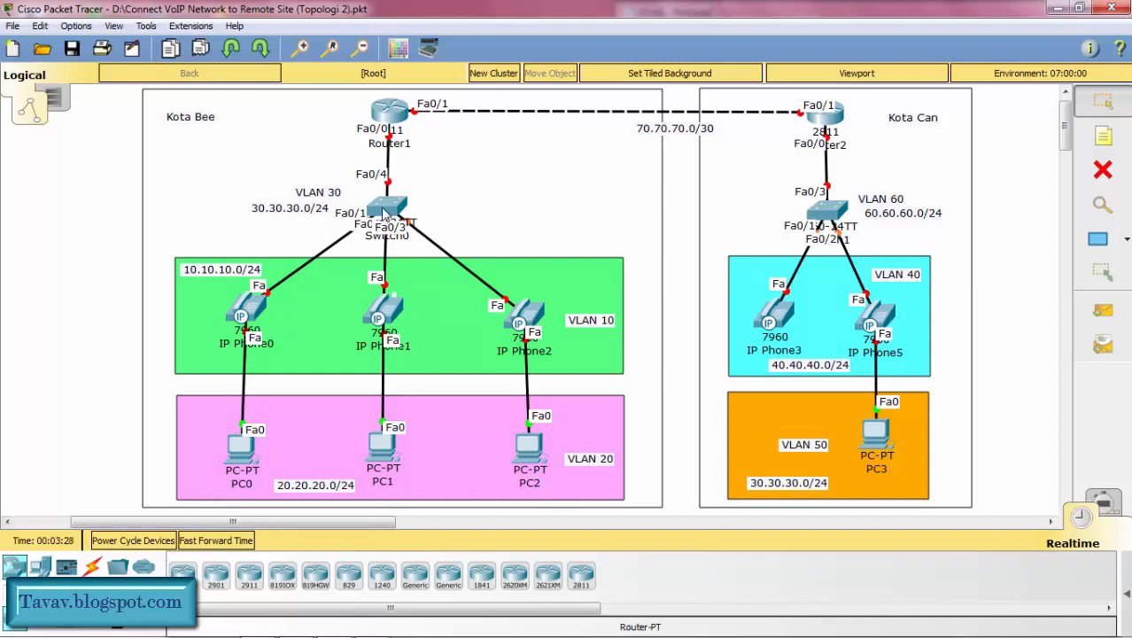
# Step: Open the command-line interface of Switch0 in Kota Bee, enlarge its window and start the console session
pyautogui.click(384, 212)
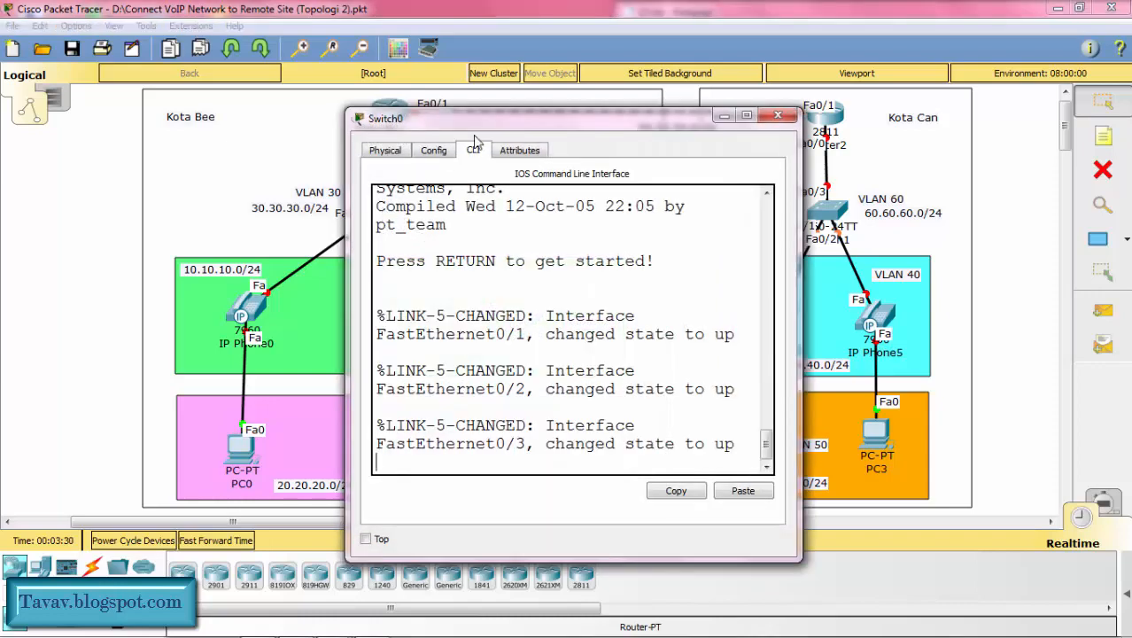
pyautogui.moveTo(475, 122); pyautogui.dragTo(256, 52)
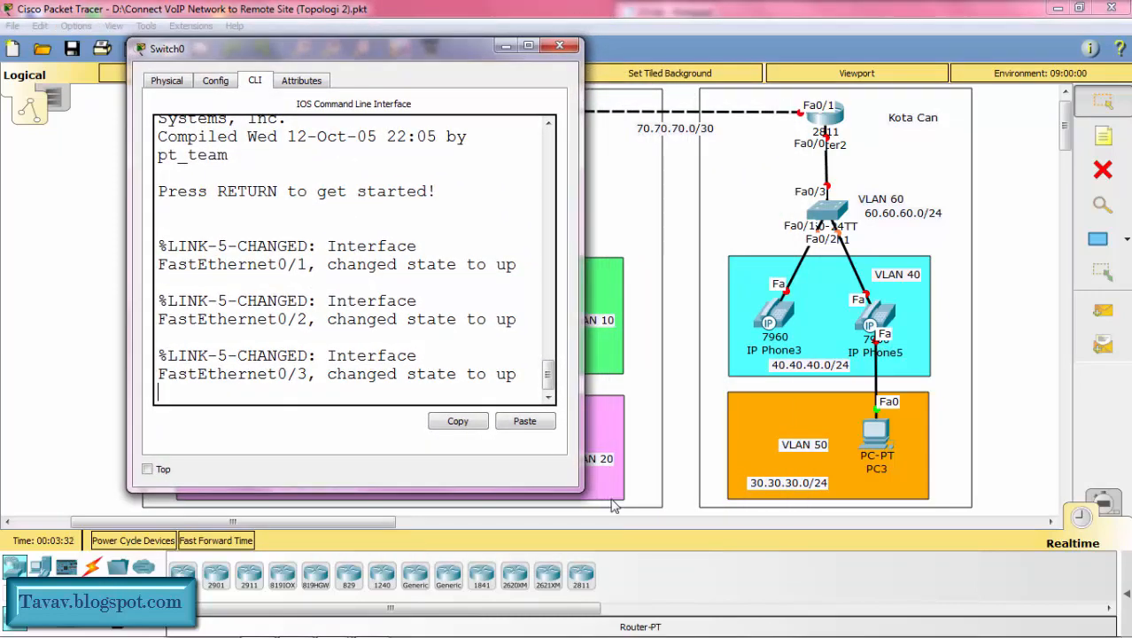
pyautogui.moveTo(580, 486); pyautogui.dragTo(1021, 580)
pyautogui.press('Return')
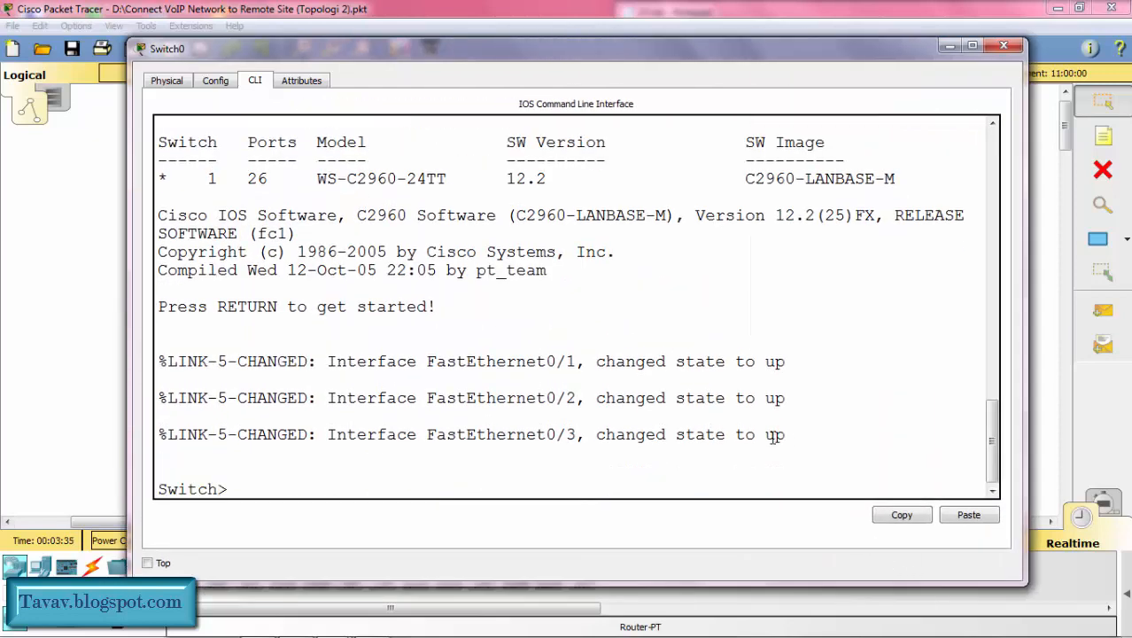
# Step: Enter global configuration mode on the switch and set its hostname to SW1
pyautogui.write('en')
pyautogui.press('Return')
pyautogui.write('conf t')
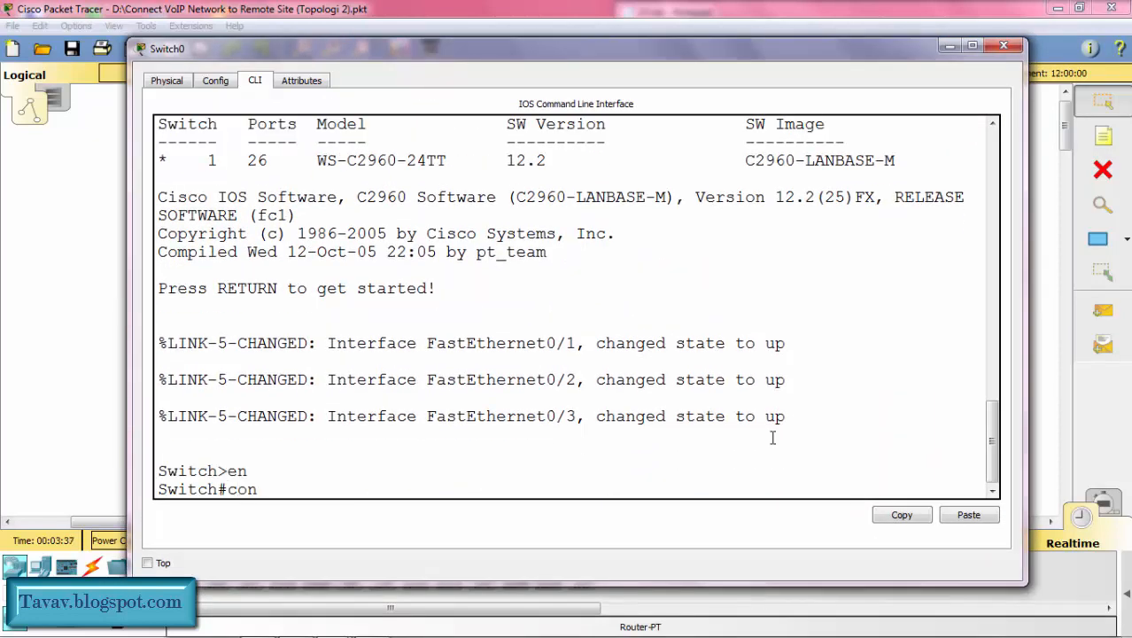
pyautogui.press('Return')
pyautogui.write('host')
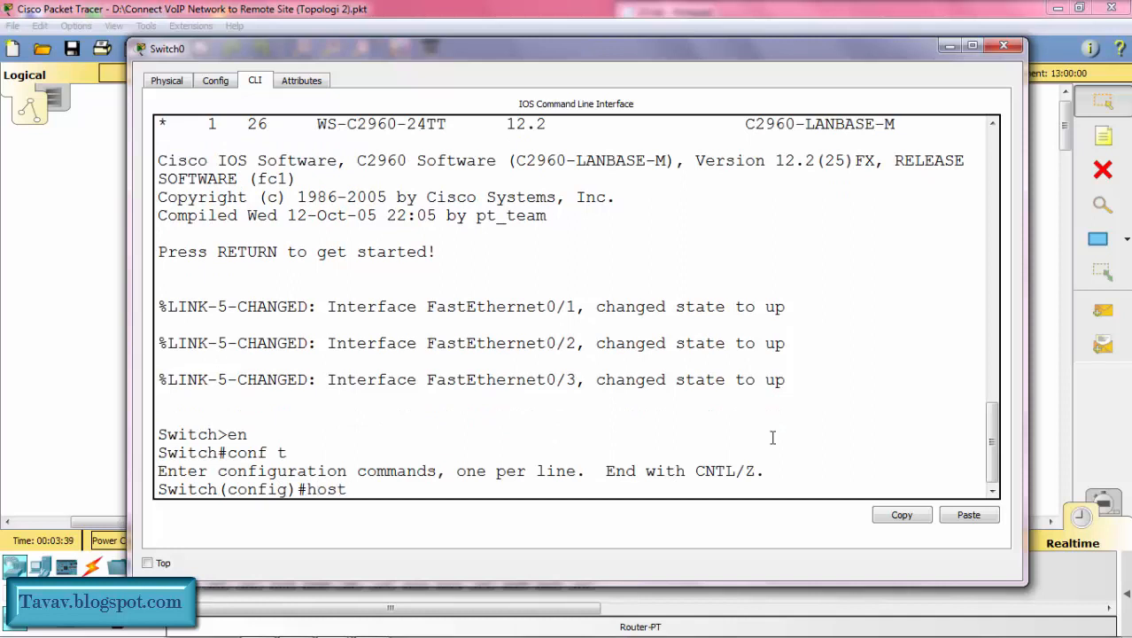
pyautogui.write(' SW1')
pyautogui.press('Return')
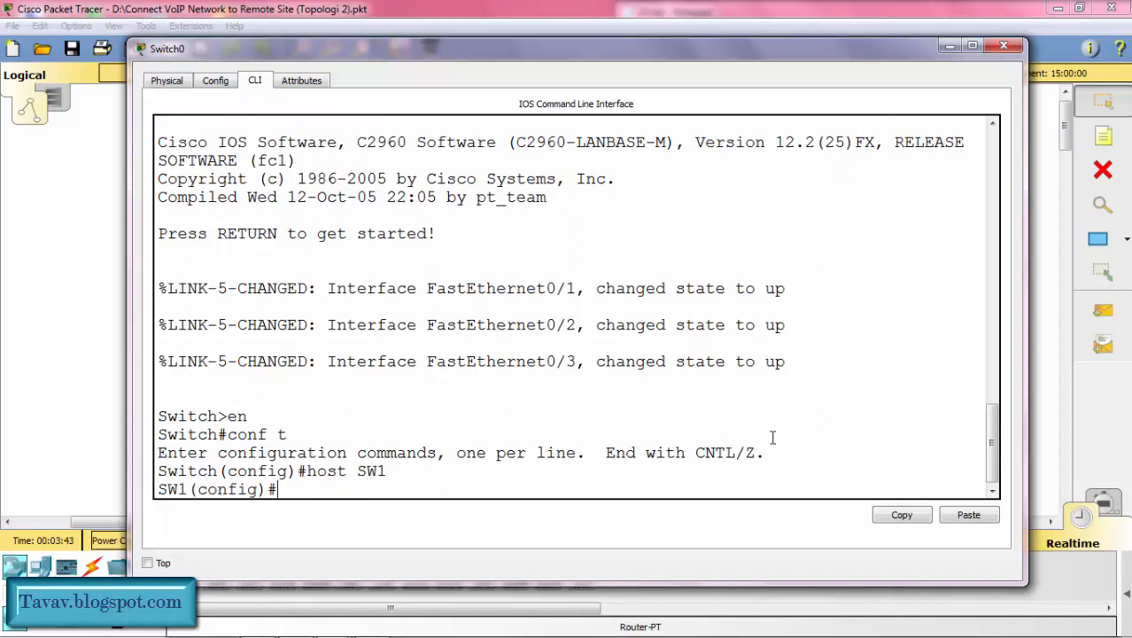
# Step: Create VLAN 10 on SW1 and name it voice
pyautogui.write('vlan 10')
pyautogui.press('Return')
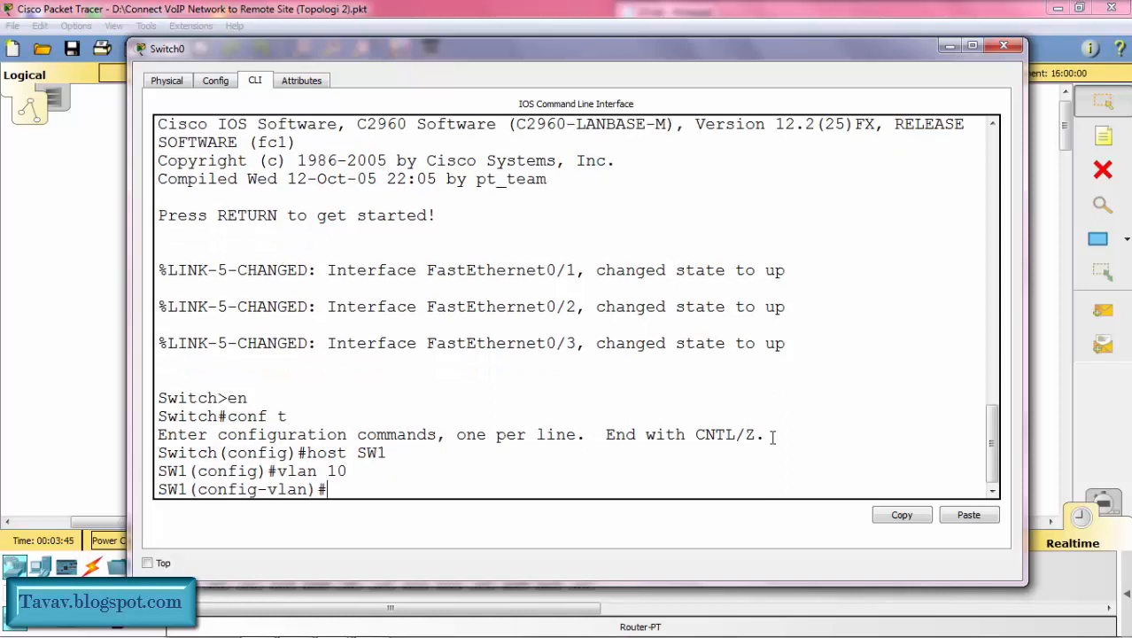
pyautogui.write('name voice')
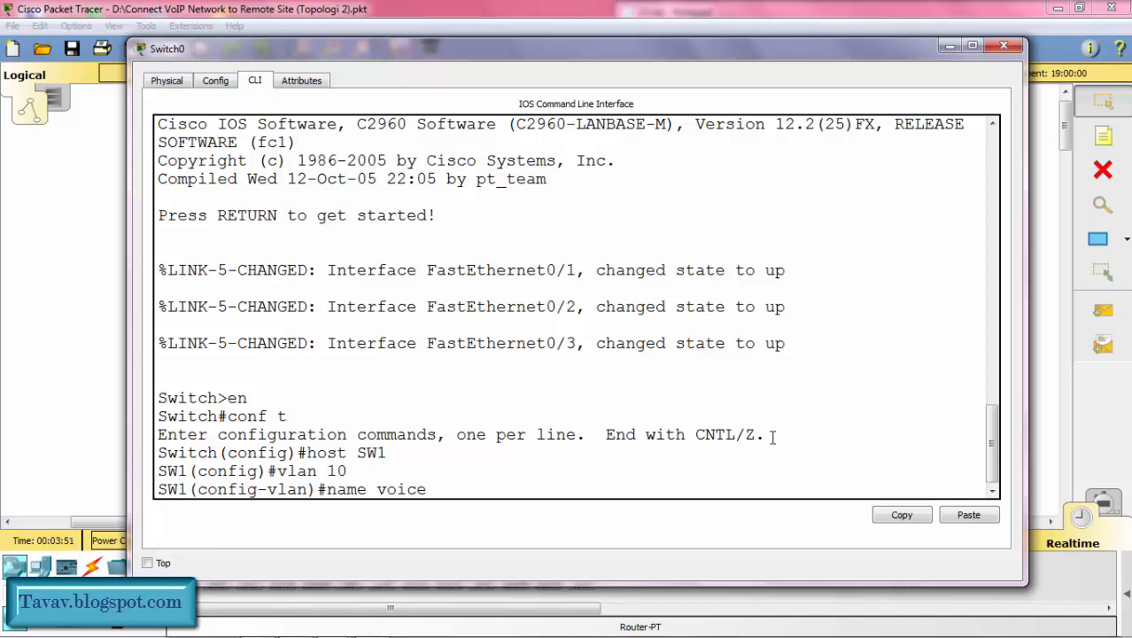
pyautogui.press('Return')
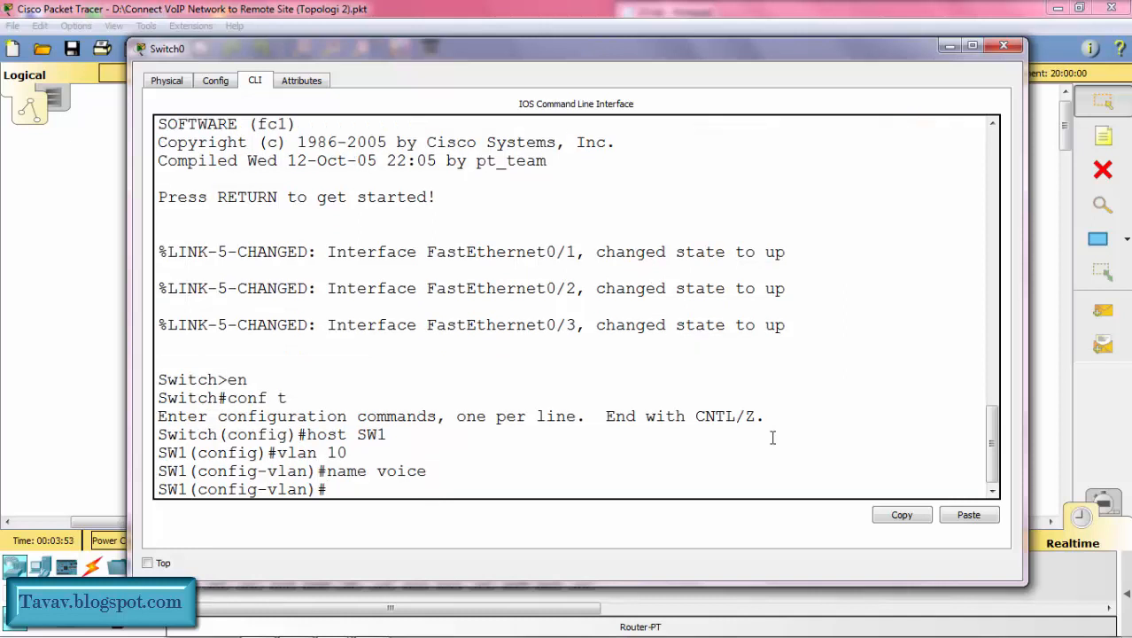
# Step: Create VLAN 20 on SW1 and name it data
pyautogui.write('name')
pyautogui.press('BackSpace')
pyautogui.press('BackSpace')
pyautogui.press('BackSpace')
pyautogui.press('BackSpace')
pyautogui.write('vlan 20')
pyautogui.press('Return')
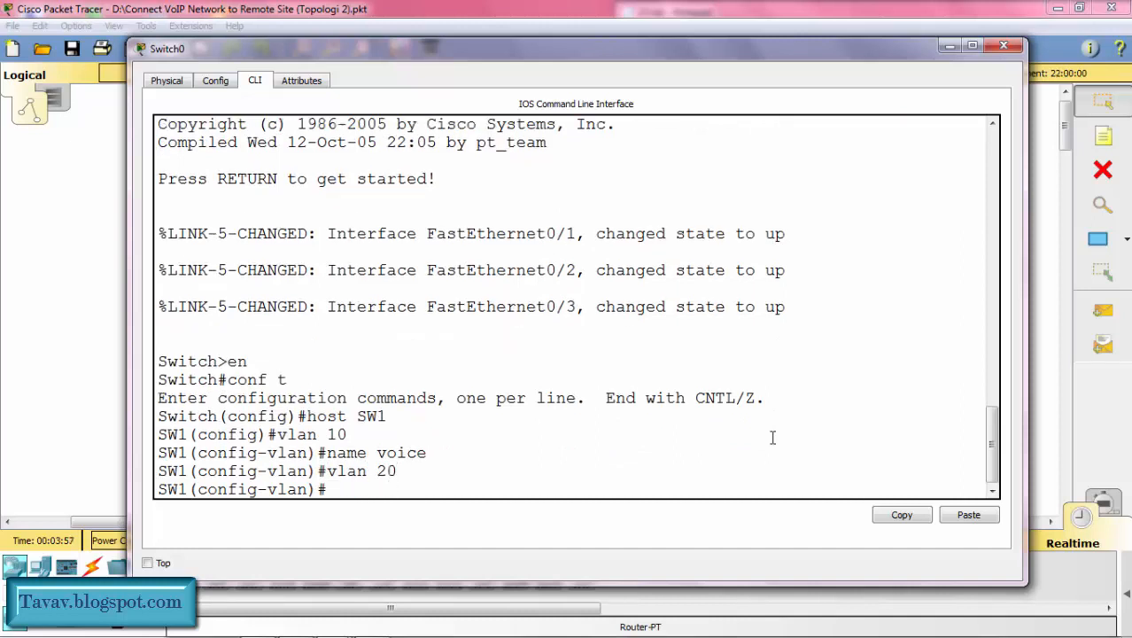
pyautogui.write('name data')
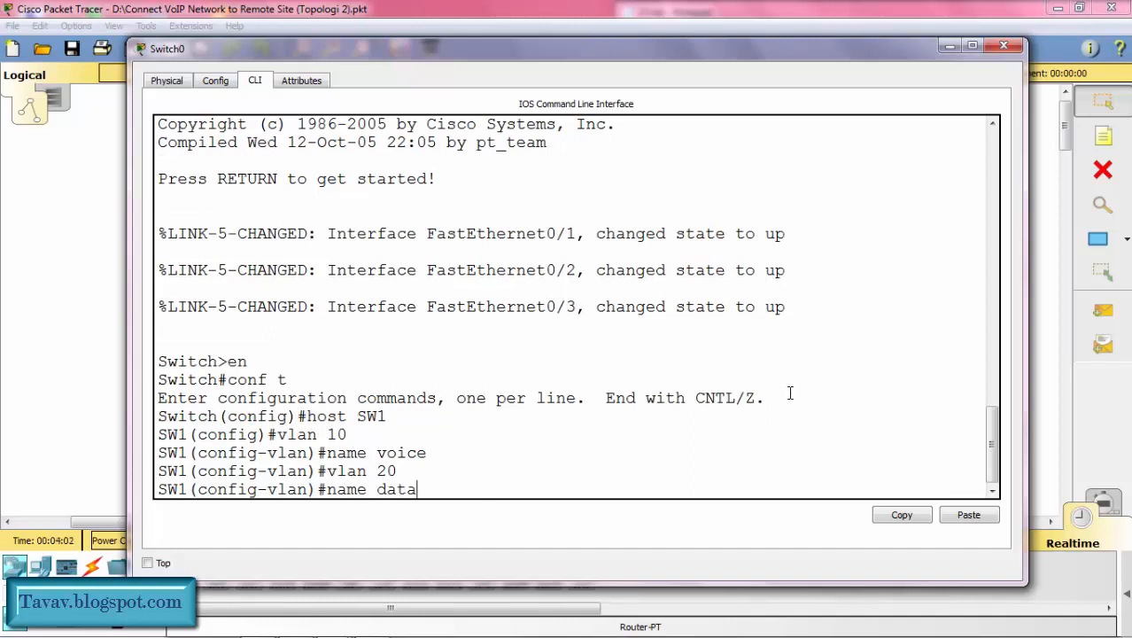
pyautogui.press('Return')
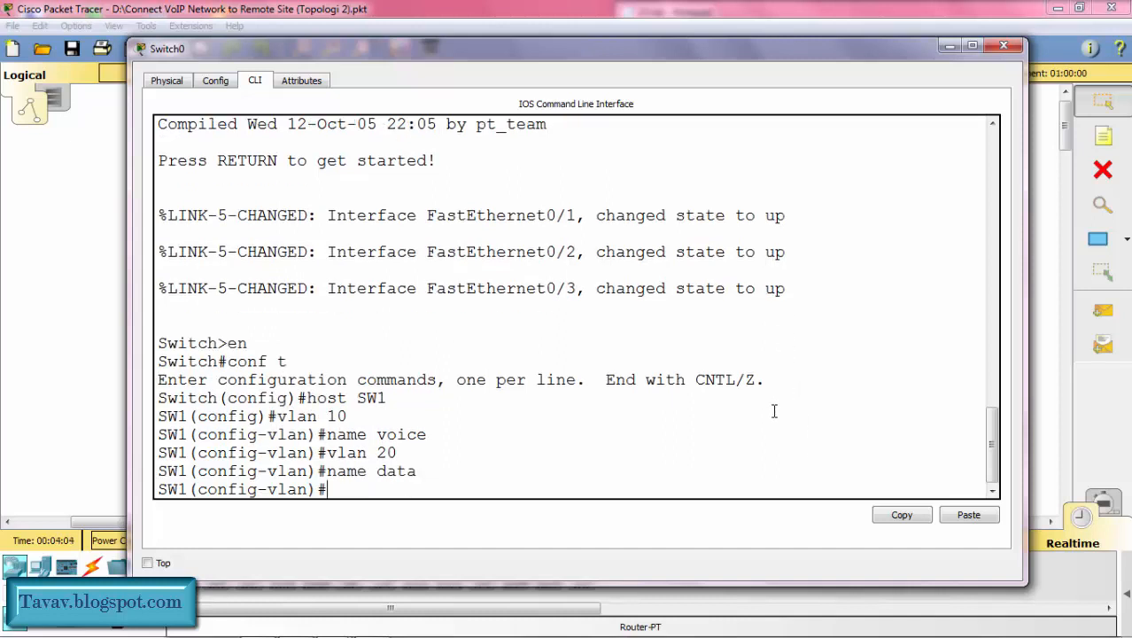
# Step: Create VLAN 30 on SW1, name it management, and return to global configuration mode
pyautogui.write('na')
pyautogui.press('BackSpace')
pyautogui.press('BackSpace')
pyautogui.write('vlan 30')
pyautogui.press('Return')
pyautogui.write('name ')
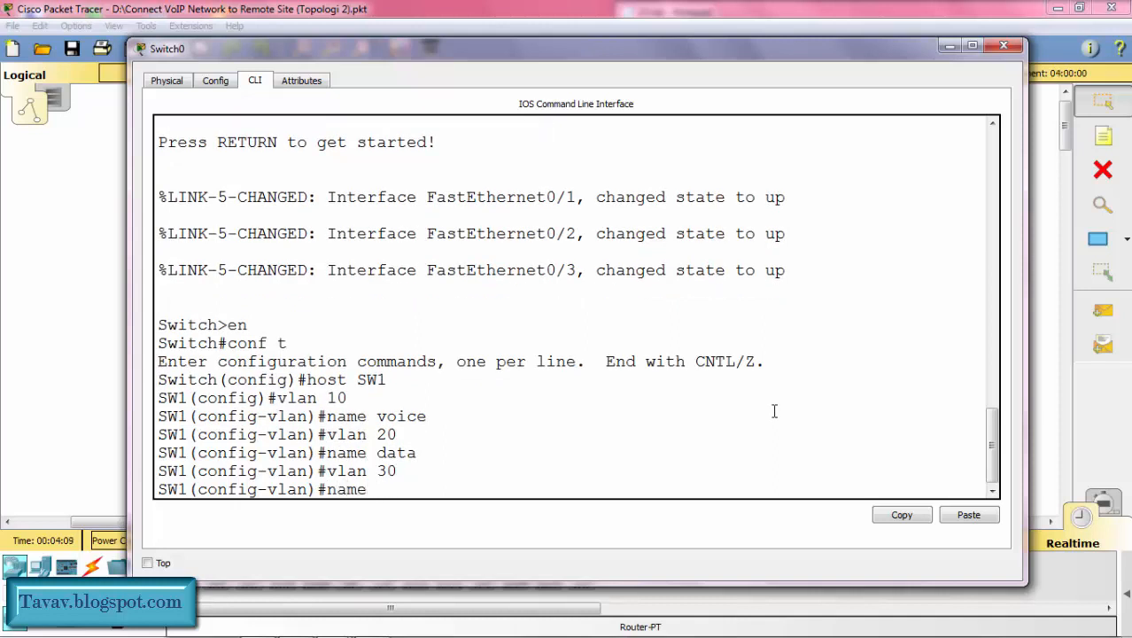
pyautogui.write('management')
pyautogui.press('Return')
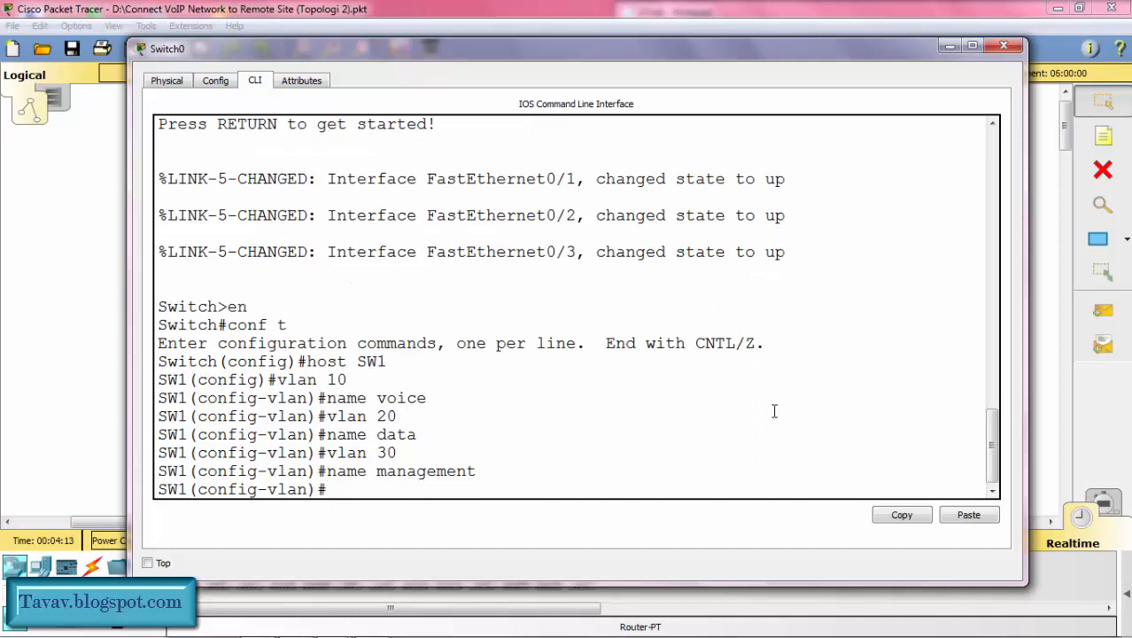
pyautogui.write('ex')
pyautogui.press('Return')
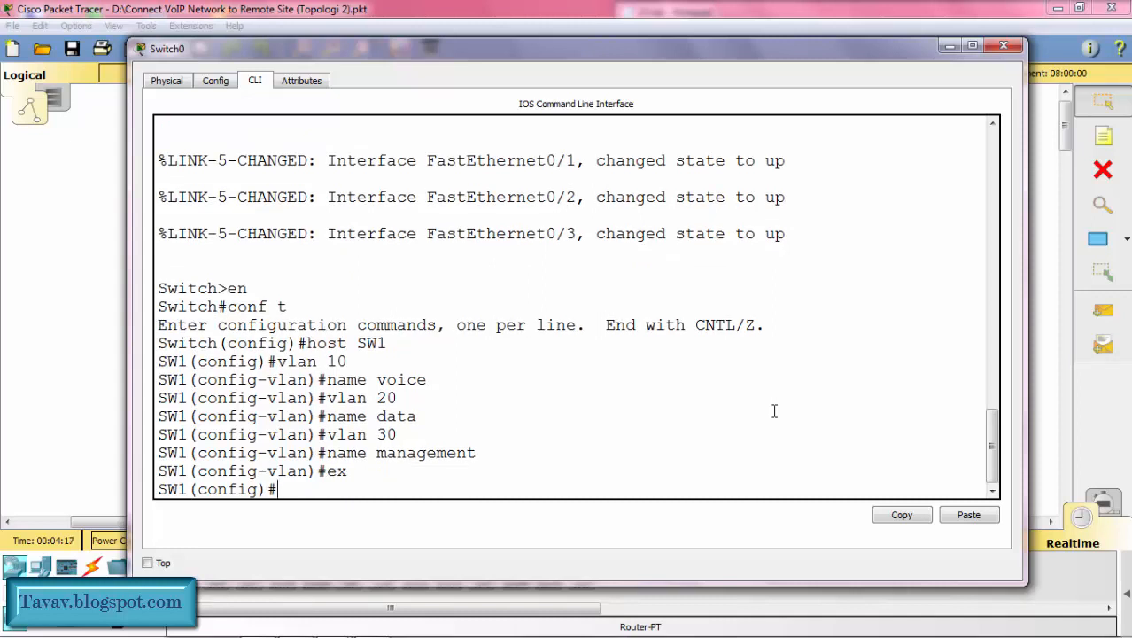
# Step: Assign IP address 30.30.30.2 with mask 255.255.255.0 to SW1's VLAN 30 interface, and exit interface configuration
pyautogui.write('int vlan 30')
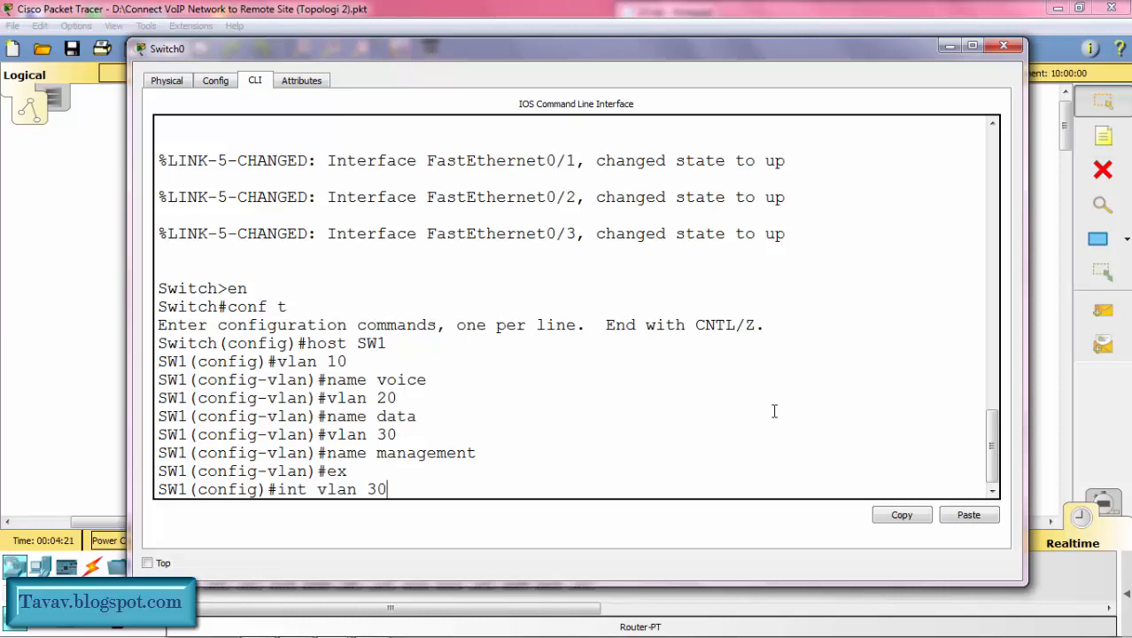
pyautogui.press('Return')
pyautogui.press('Return')
pyautogui.write('ip add')
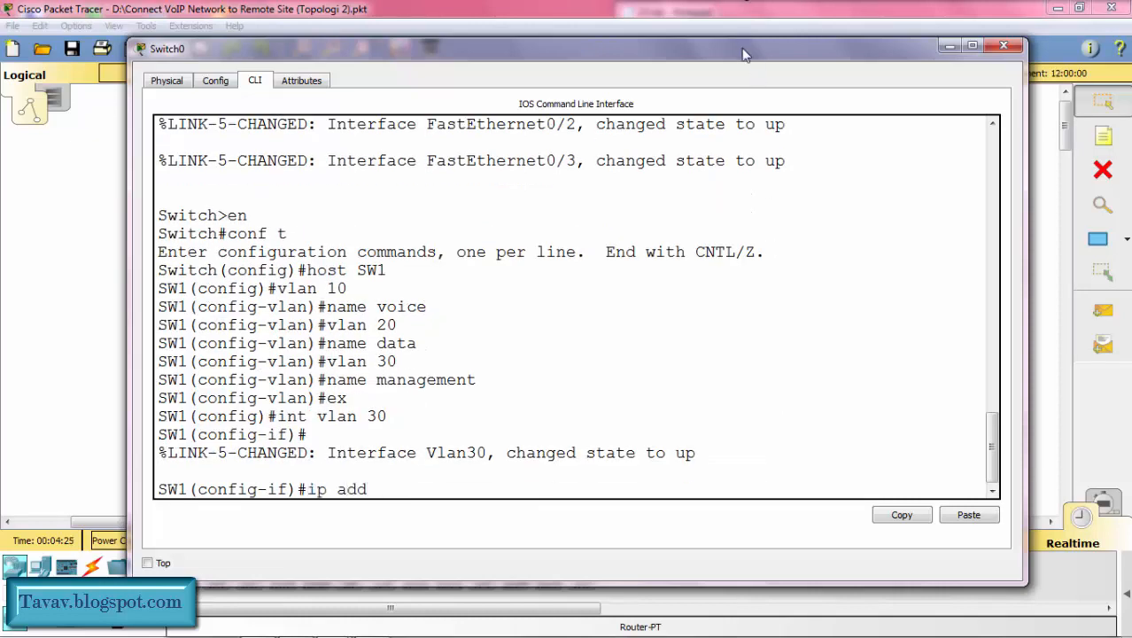
pyautogui.moveTo(743, 53); pyautogui.dragTo(722, 408)
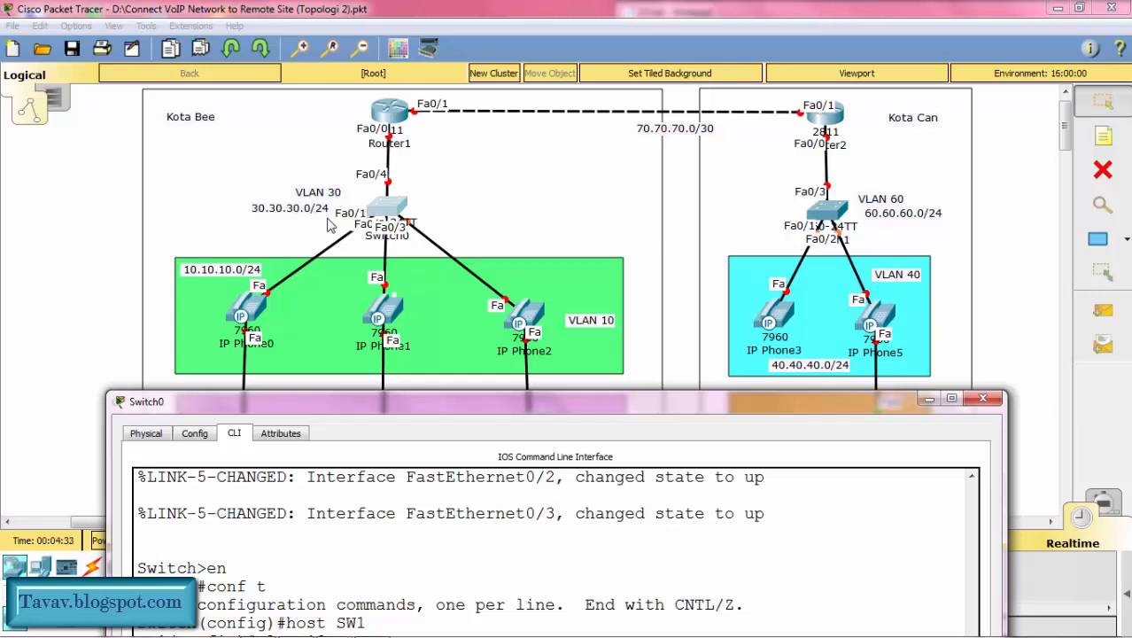
pyautogui.moveTo(477, 410); pyautogui.dragTo(464, 72)
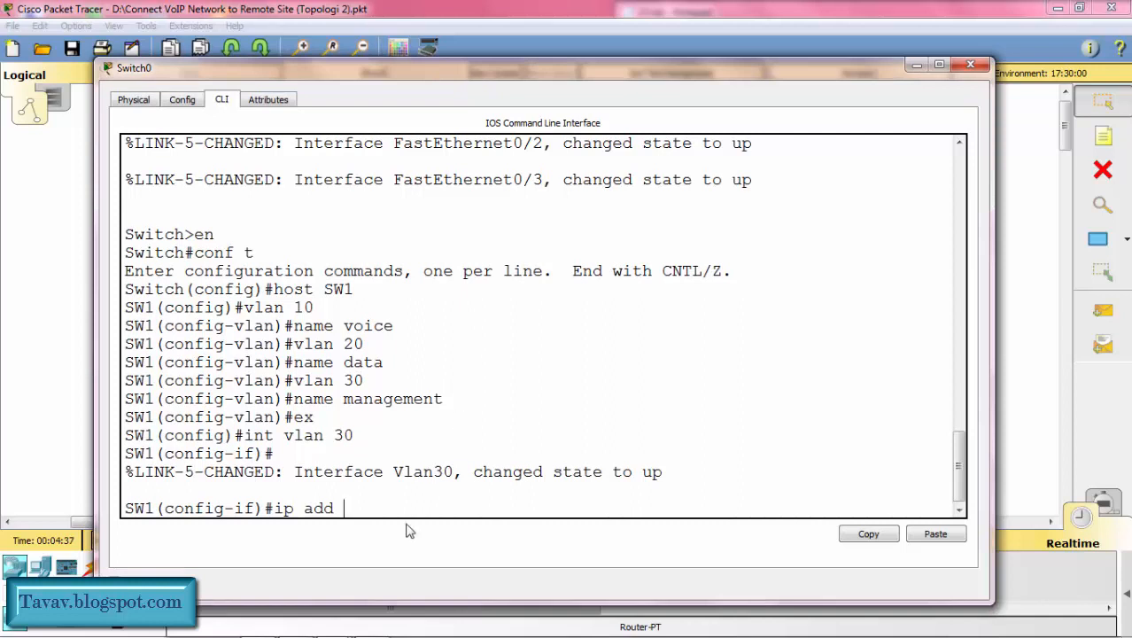
pyautogui.write('30.30.30.22')
pyautogui.press('BackSpace')
pyautogui.write('2')
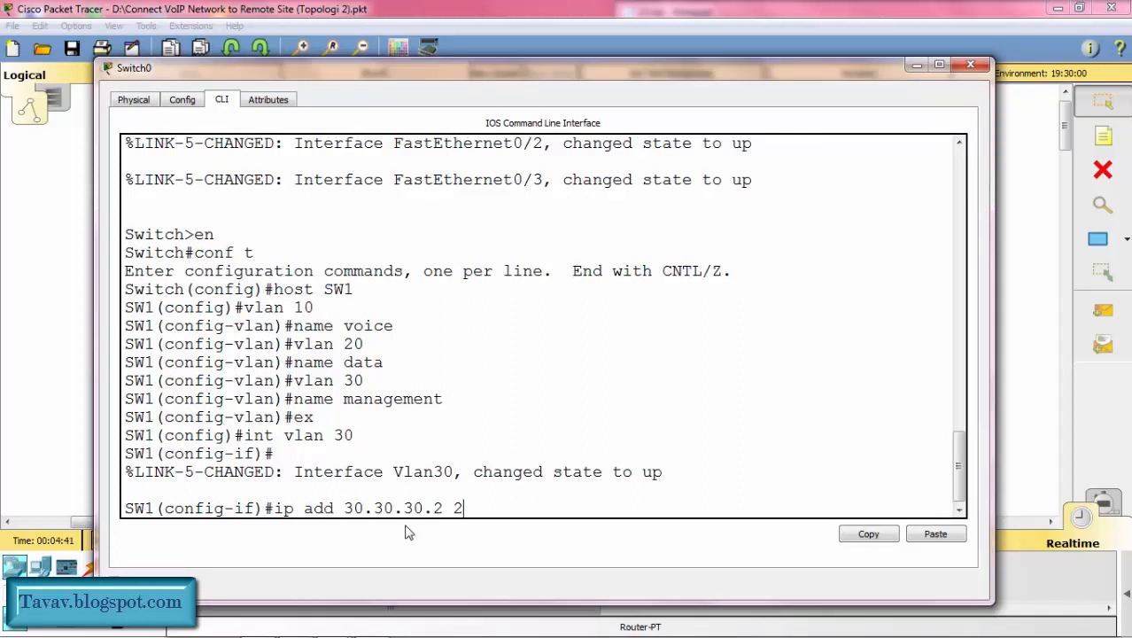
pyautogui.write('55.255.255.0')
pyautogui.press('Return')
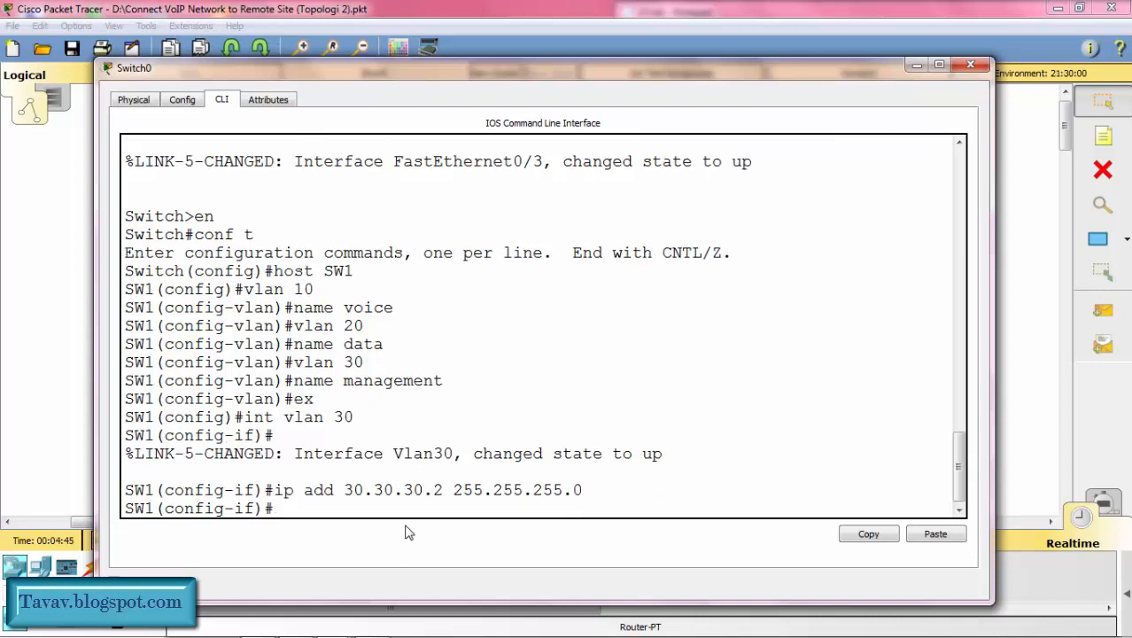
pyautogui.write('ex')
pyautogui.press('Return')
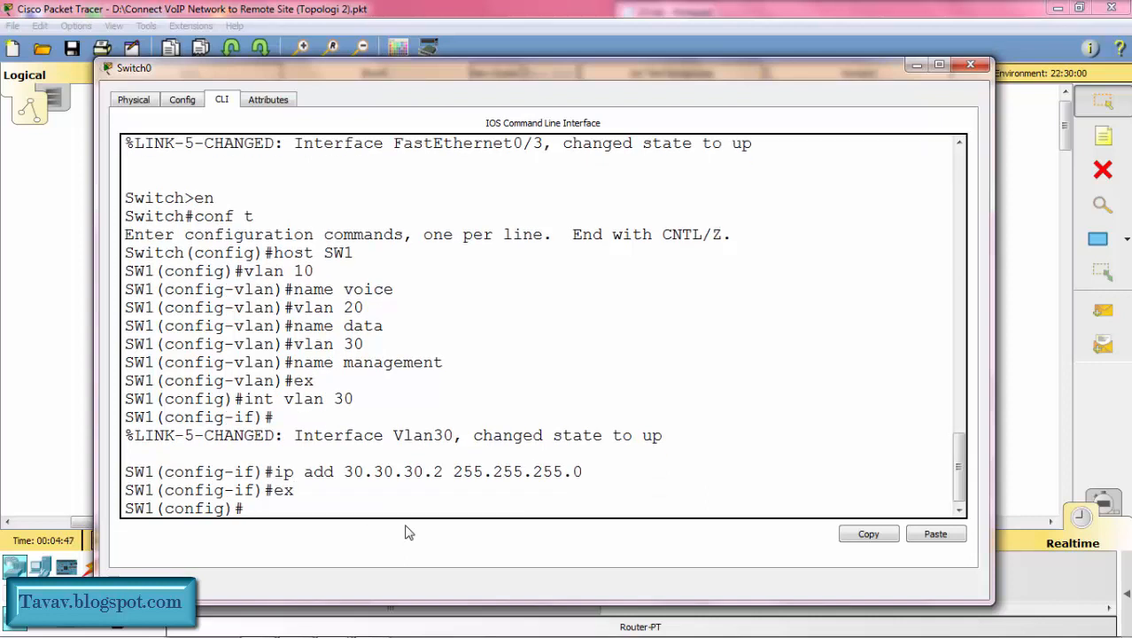
# Step: Set SW1's default gateway to 30.30.30.1 and minimize the switch window
pyautogui.write('def')
pyautogui.press('Tab')
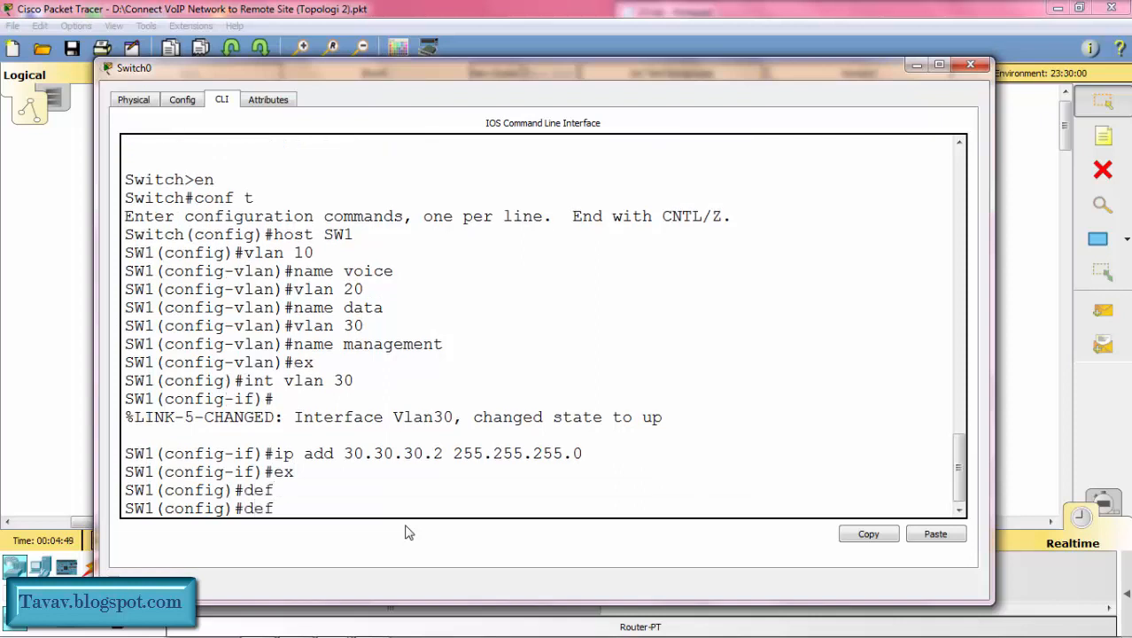
pyautogui.press('BackSpace')
pyautogui.press('BackSpace')
pyautogui.press('BackSpace')
pyautogui.write('ip def')
pyautogui.press('Tab')
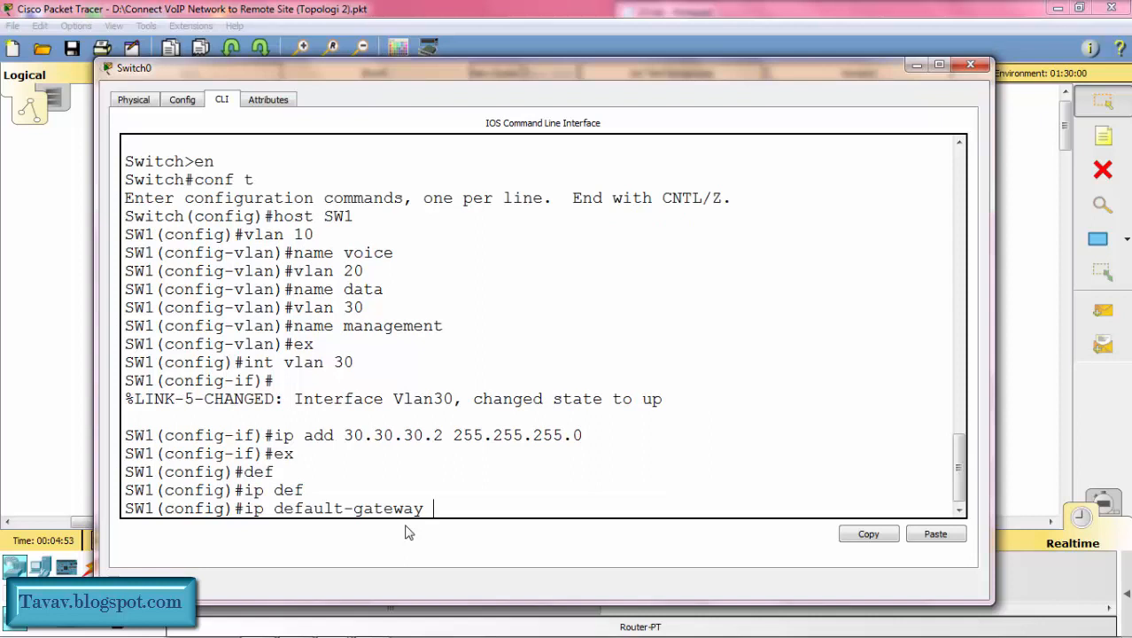
pyautogui.write('30.30.30.1')
pyautogui.press('Return')
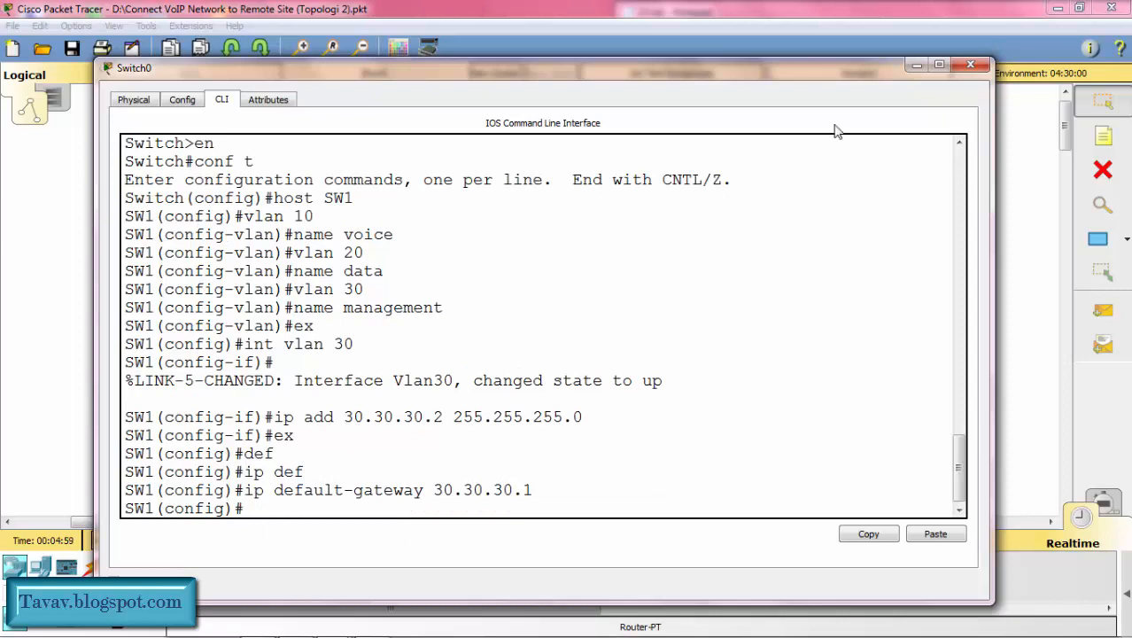
pyautogui.click(912, 66)
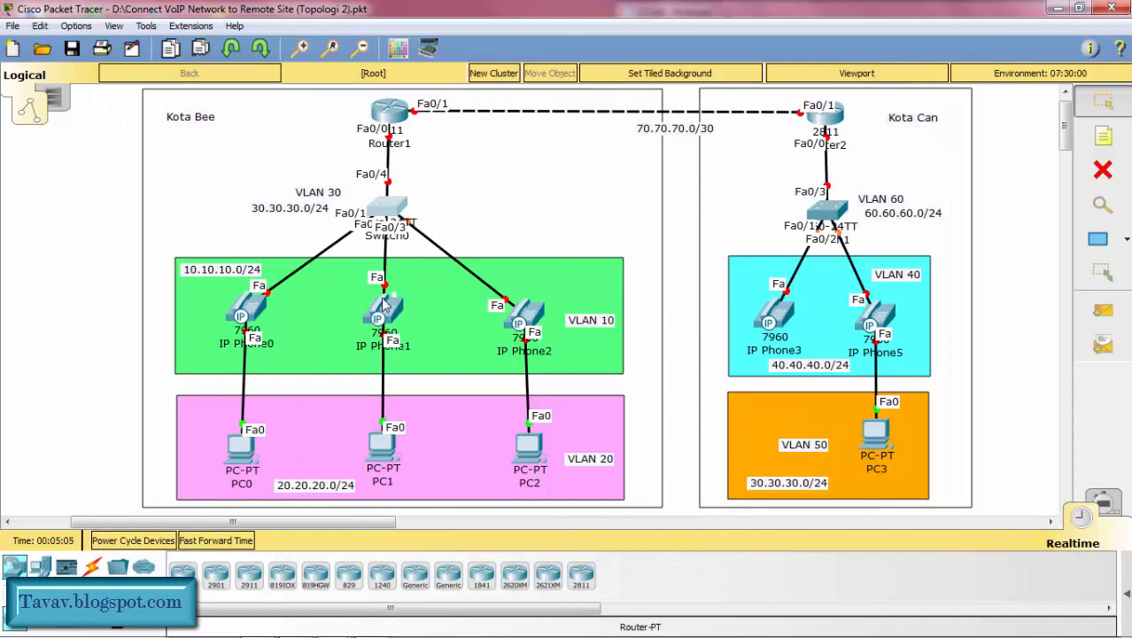
# Step: Assign voice VLAN 10 to SW1's interface range fa0/1-3 on the Kota Bee switch
pyautogui.click(398, 211)
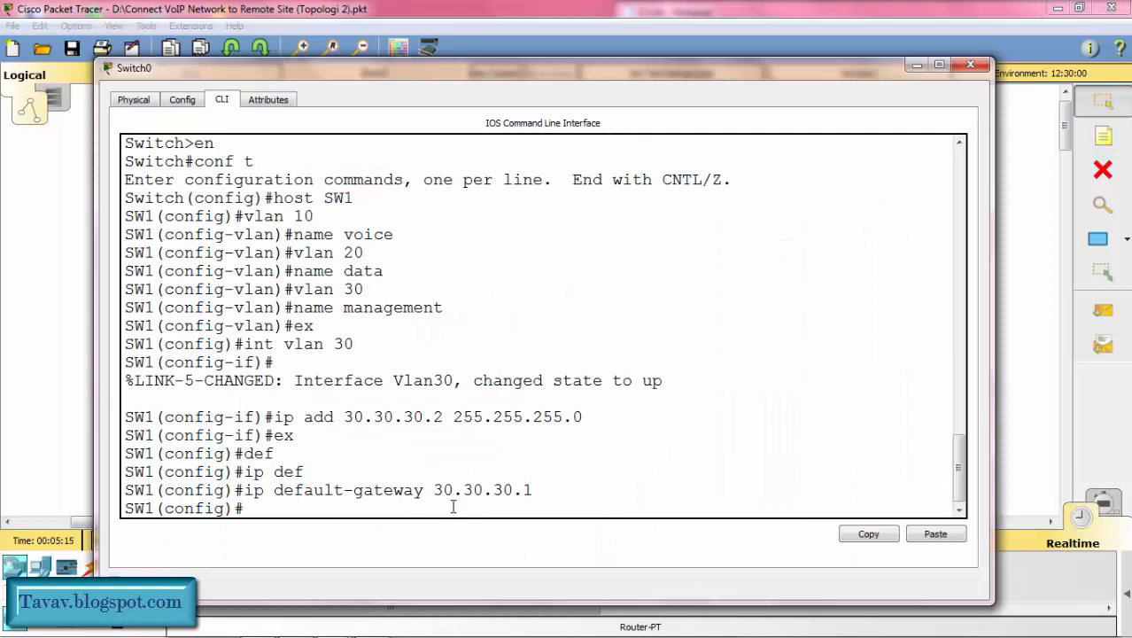
pyautogui.write('int ran')
pyautogui.write('ge ')
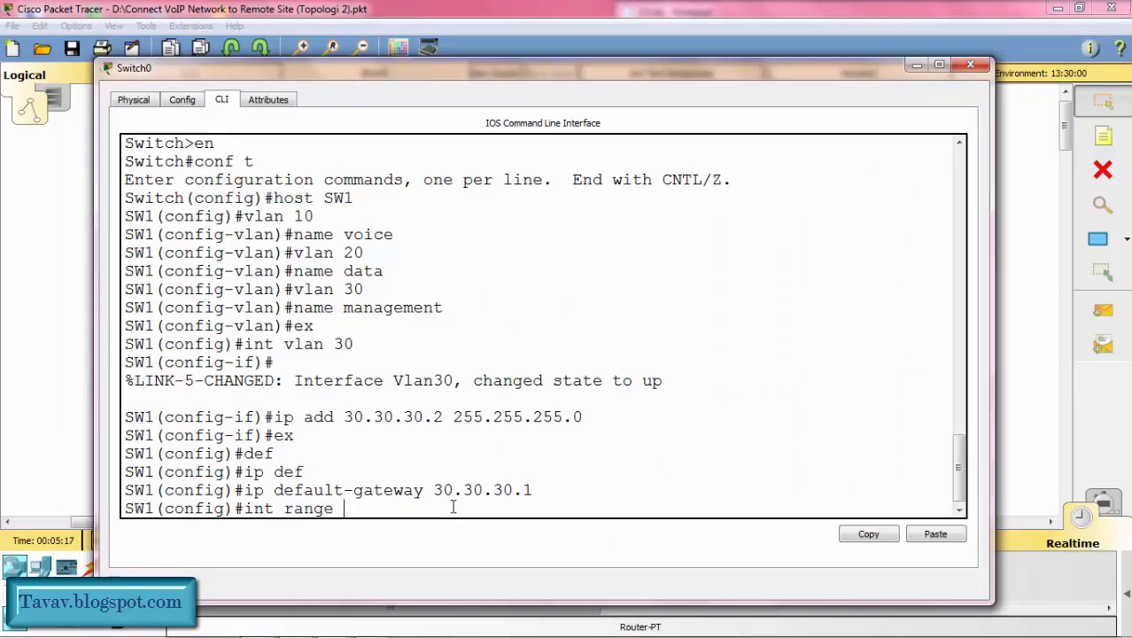
pyautogui.write('fa0/1-2')
pyautogui.write('3')
pyautogui.press('Return')
pyautogui.write('sw')
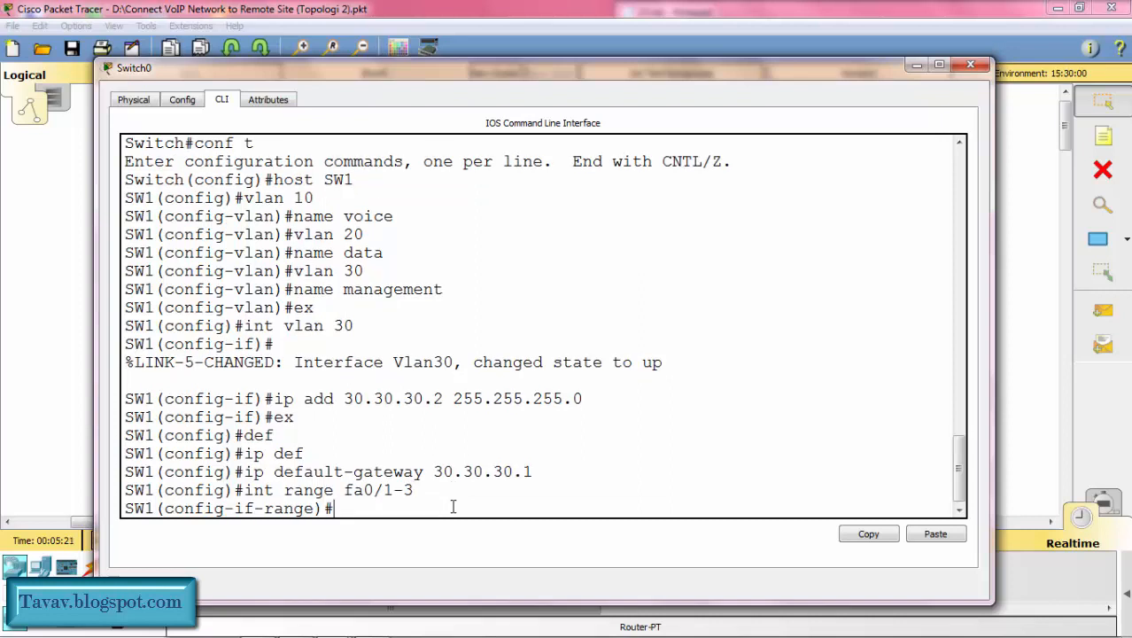
pyautogui.press('Tab')
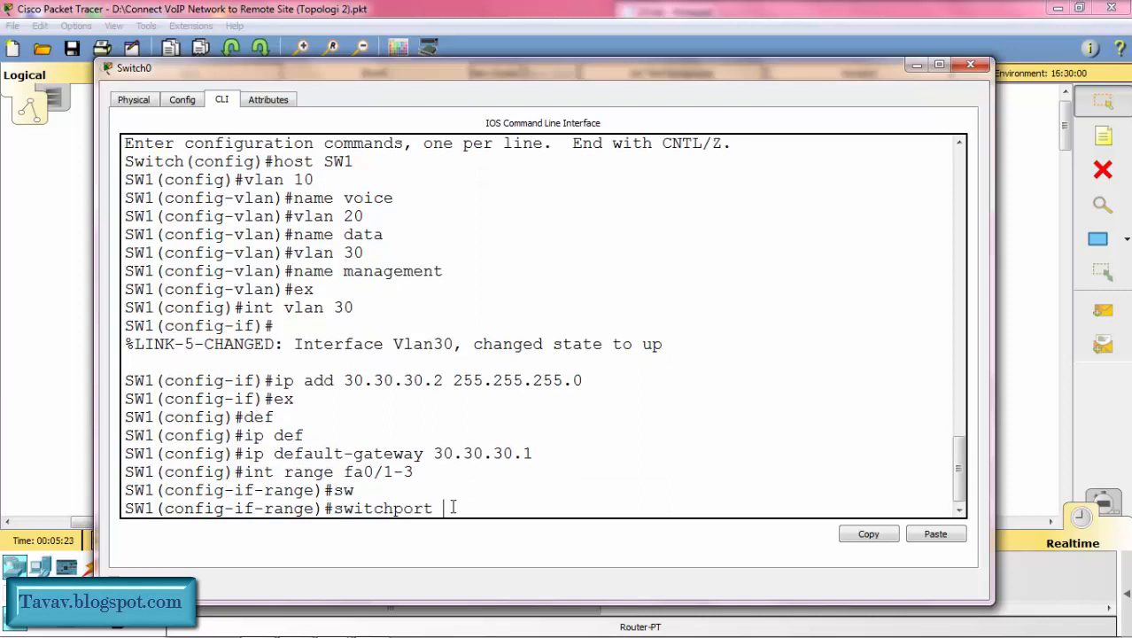
pyautogui.write('v')
pyautogui.press('Tab')
pyautogui.write('v')
pyautogui.press('Tab')
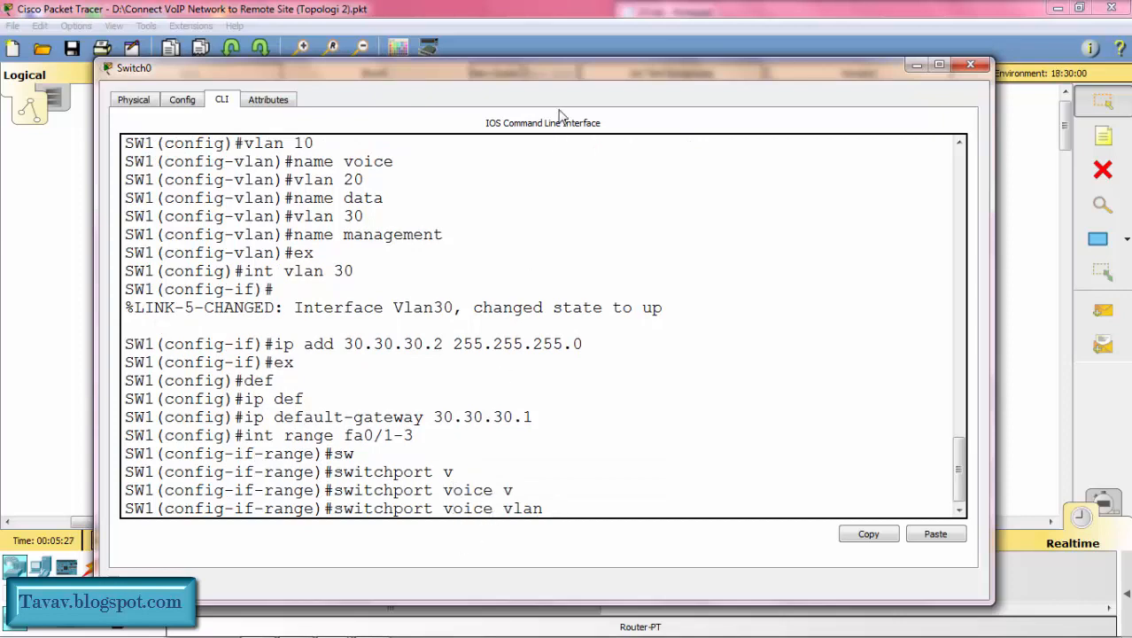
pyautogui.moveTo(570, 71); pyautogui.dragTo(551, 423)
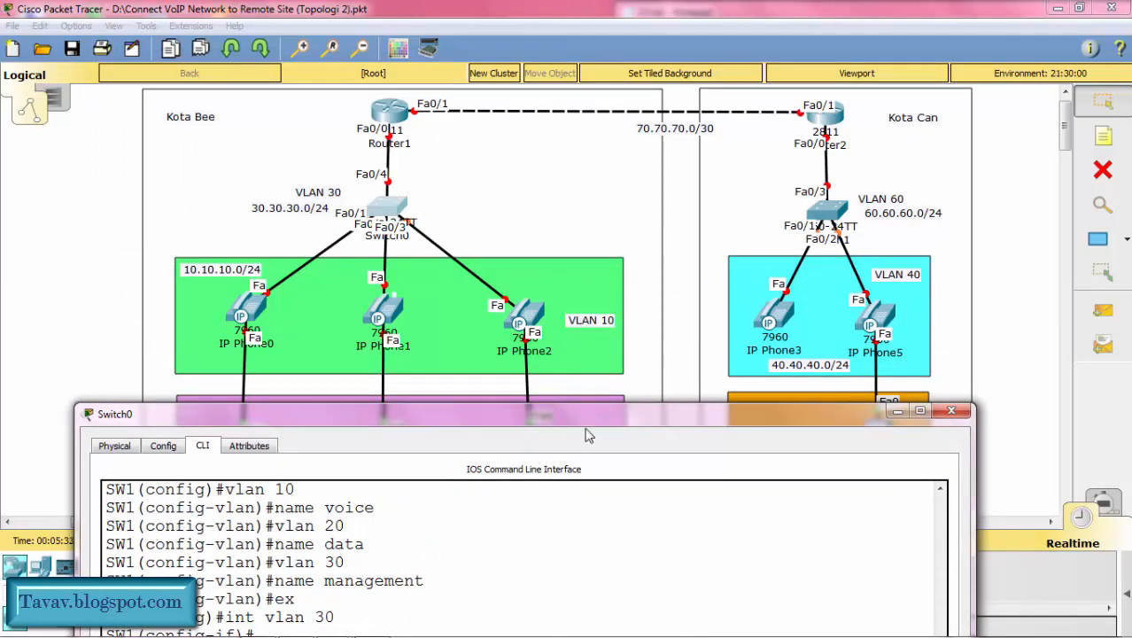
pyautogui.moveTo(585, 420); pyautogui.dragTo(594, 40)
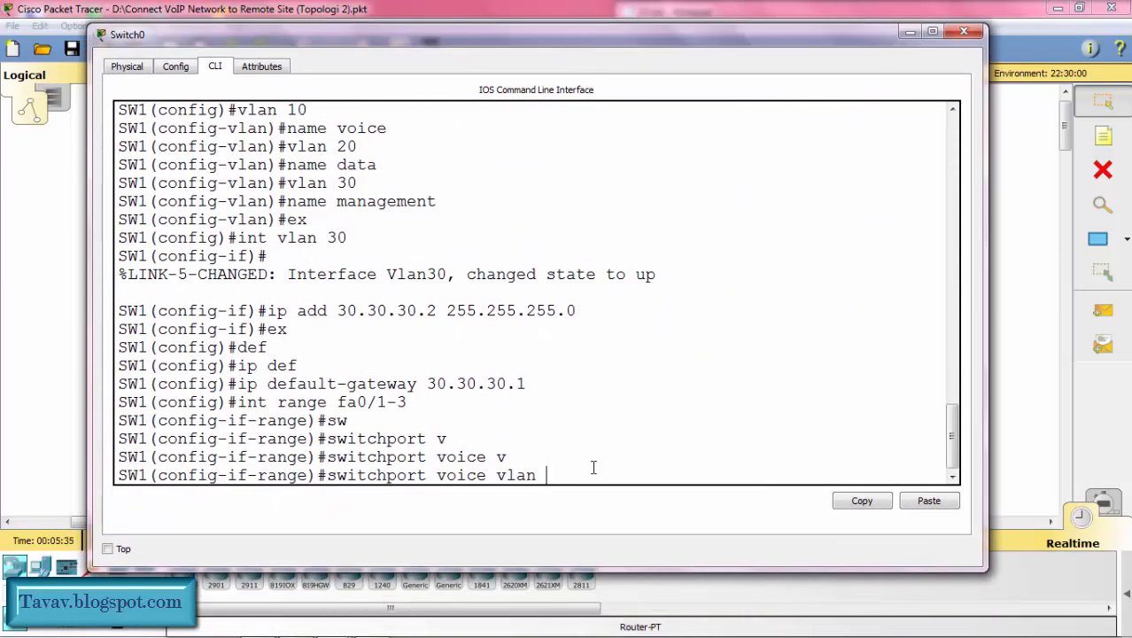
pyautogui.write('10')
pyautogui.press('Return')
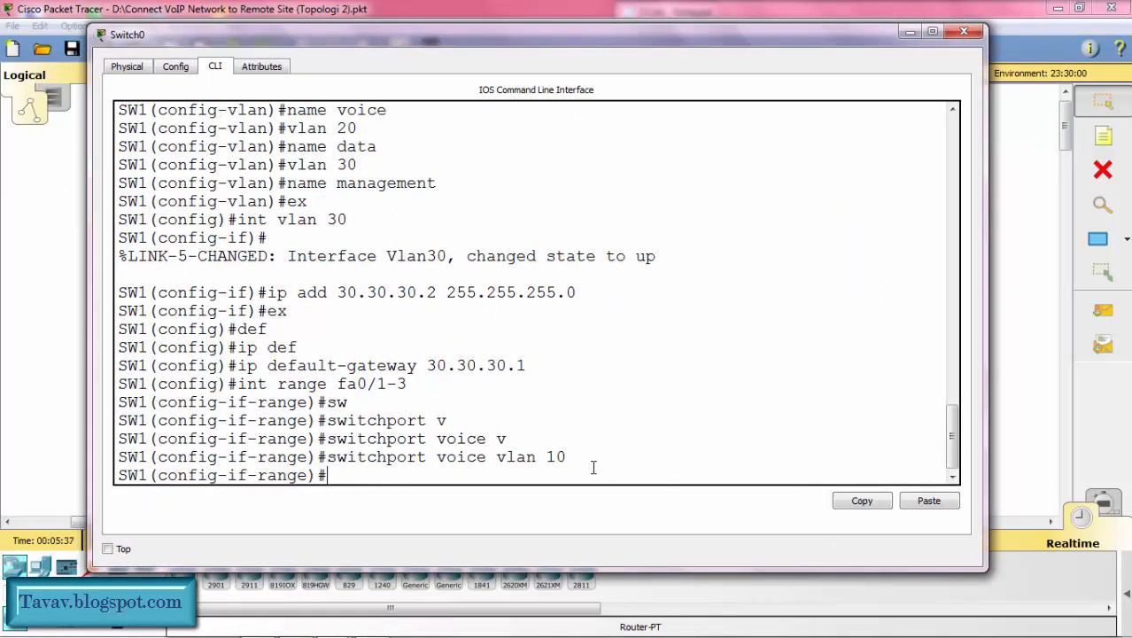
# Step: Assign access VLAN 20 to SW1's fa0/1-3 interface range and return to global configuration mode
pyautogui.write('sw')
pyautogui.press('Tab')
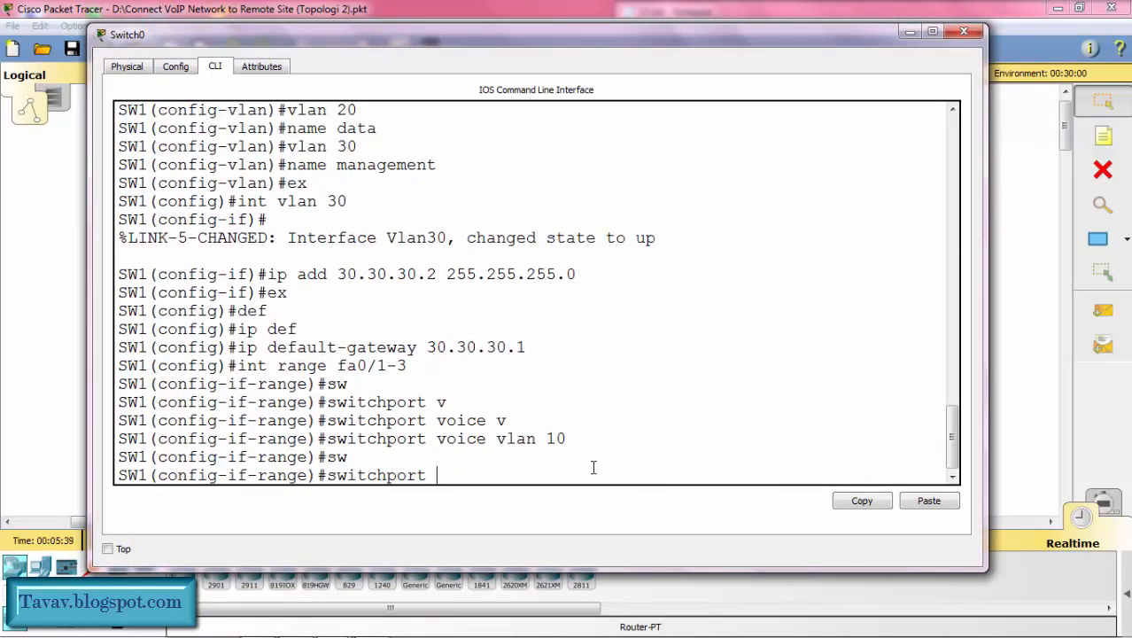
pyautogui.write('acc')
pyautogui.press('Tab')
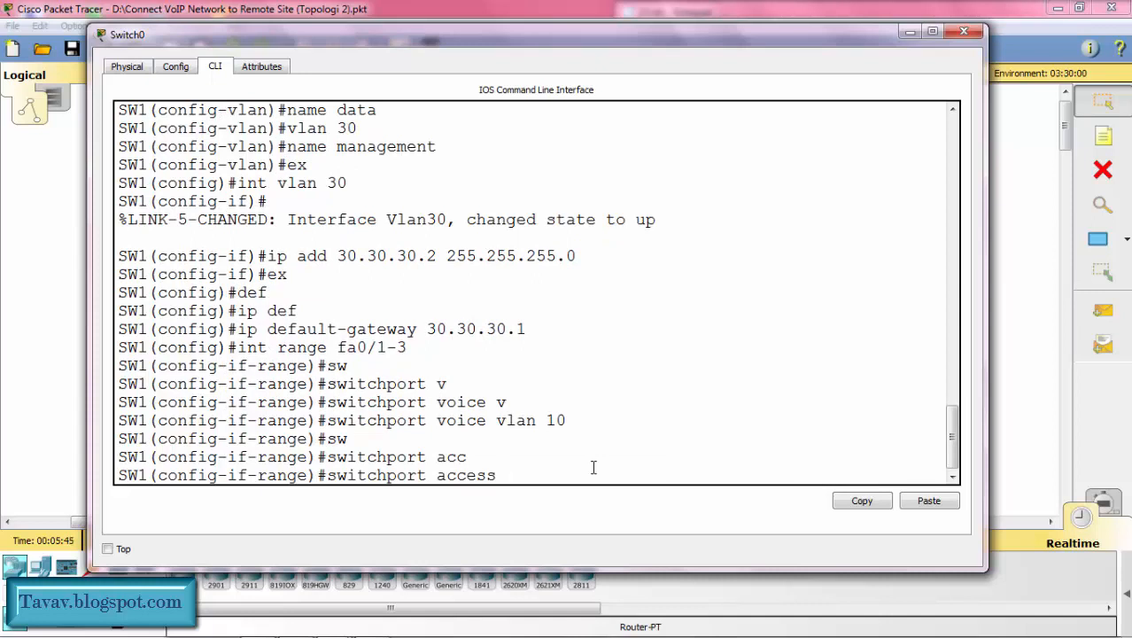
pyautogui.write('v')
pyautogui.press('Tab')
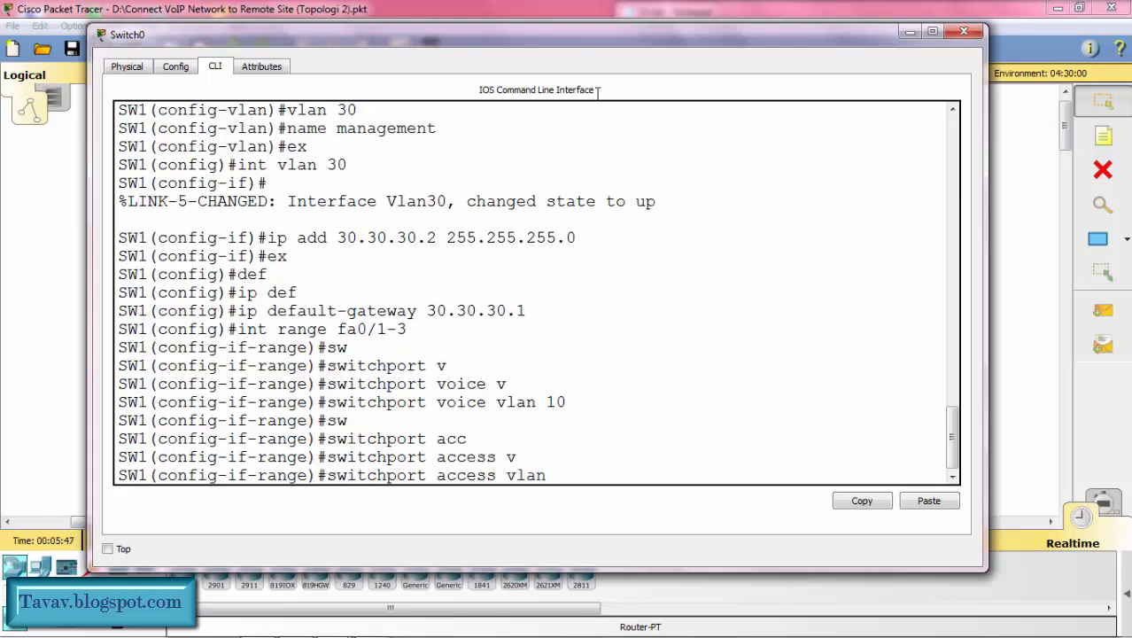
pyautogui.moveTo(593, 38); pyautogui.dragTo(618, 49)
pyautogui.write('20')
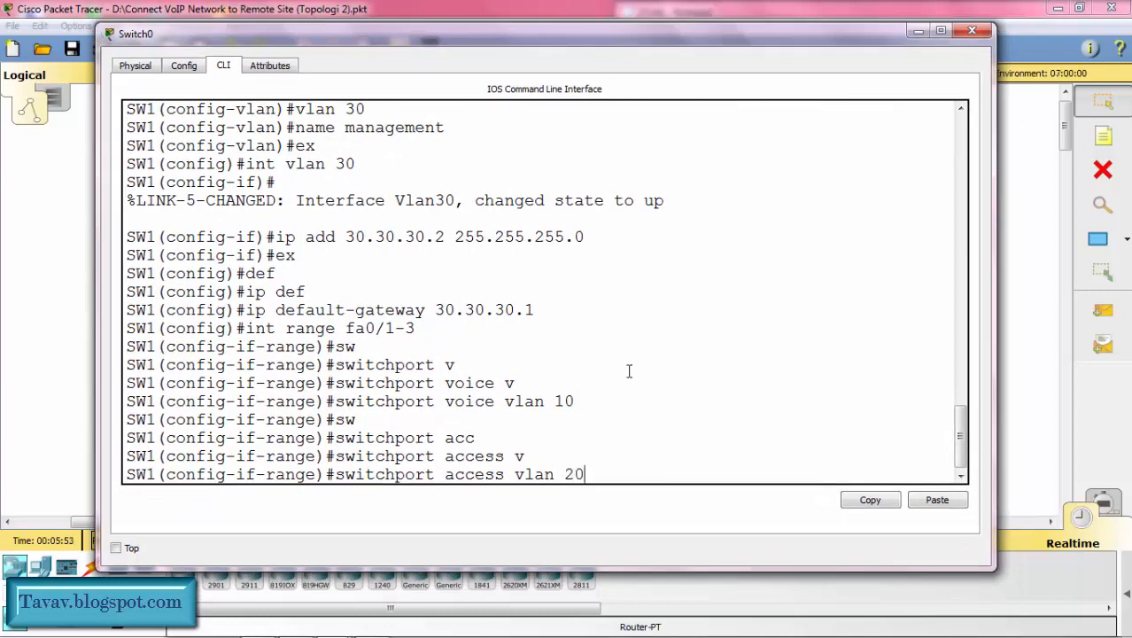
pyautogui.press('Return')
pyautogui.write('ex')
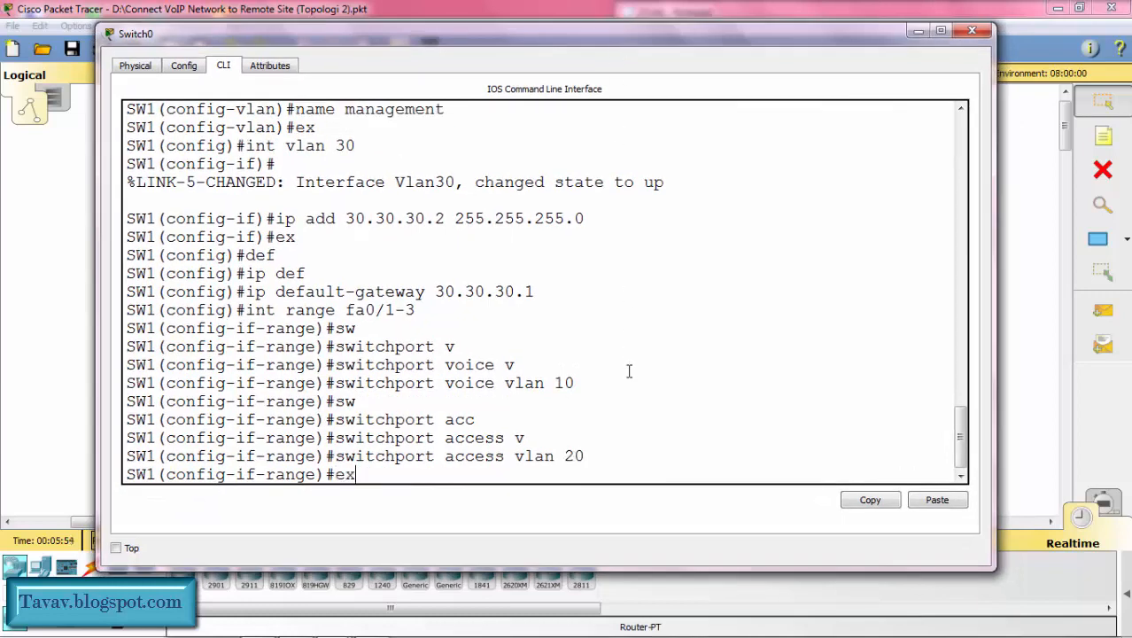
pyautogui.press('Return')
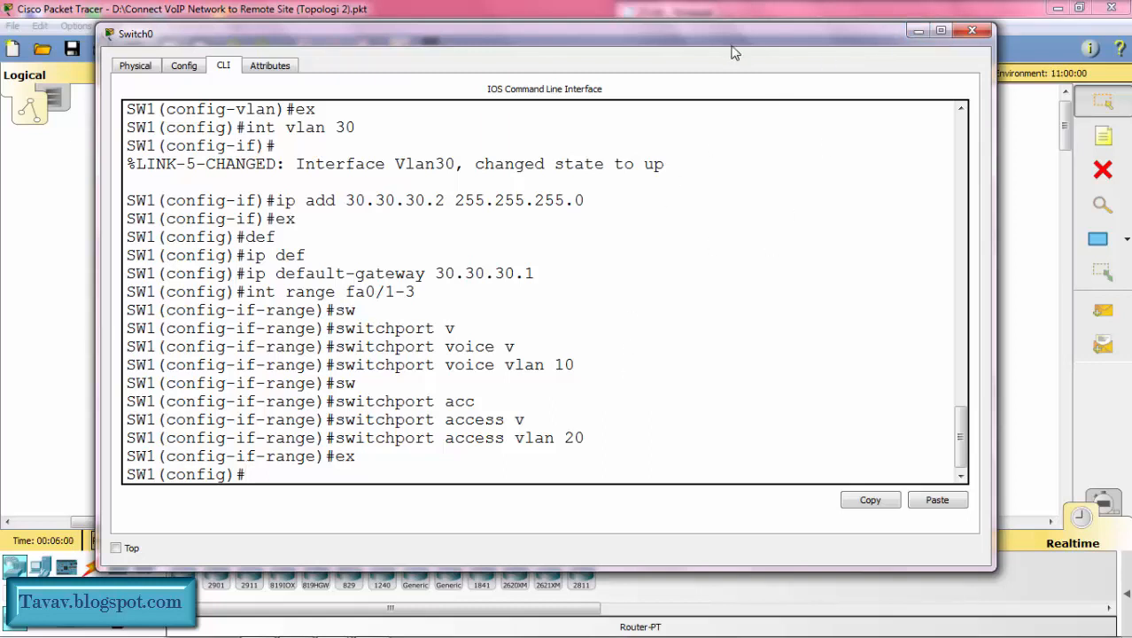
# Step: Set SW1's fa0/4 interface to switchport trunk mode
pyautogui.moveTo(715, 37); pyautogui.dragTo(697, 329)
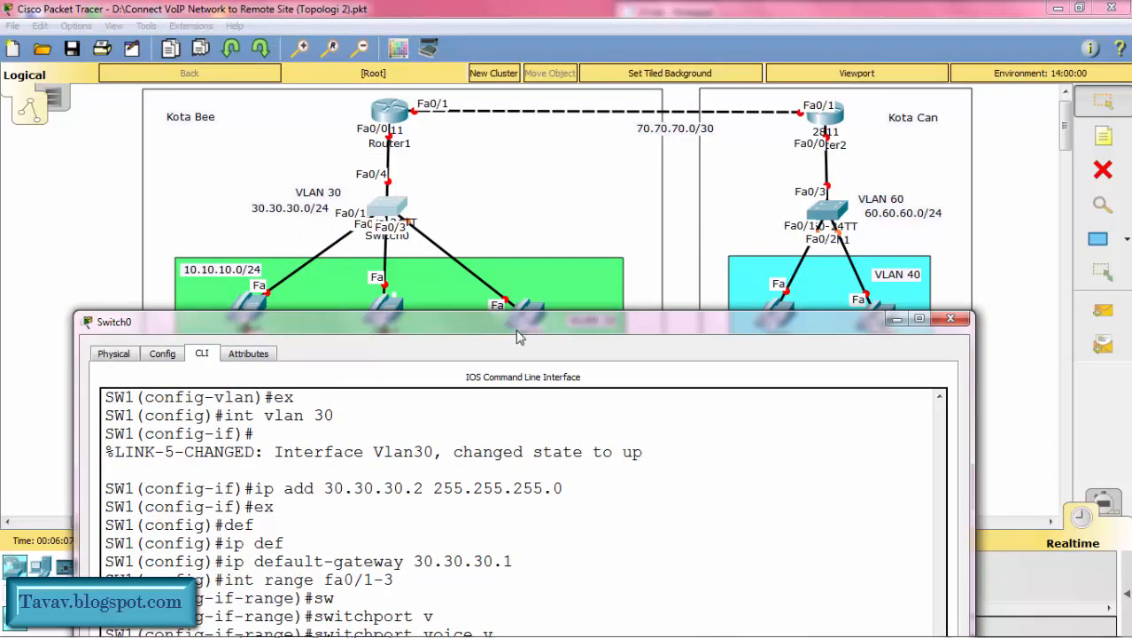
pyautogui.moveTo(518, 335); pyautogui.dragTo(545, 40)
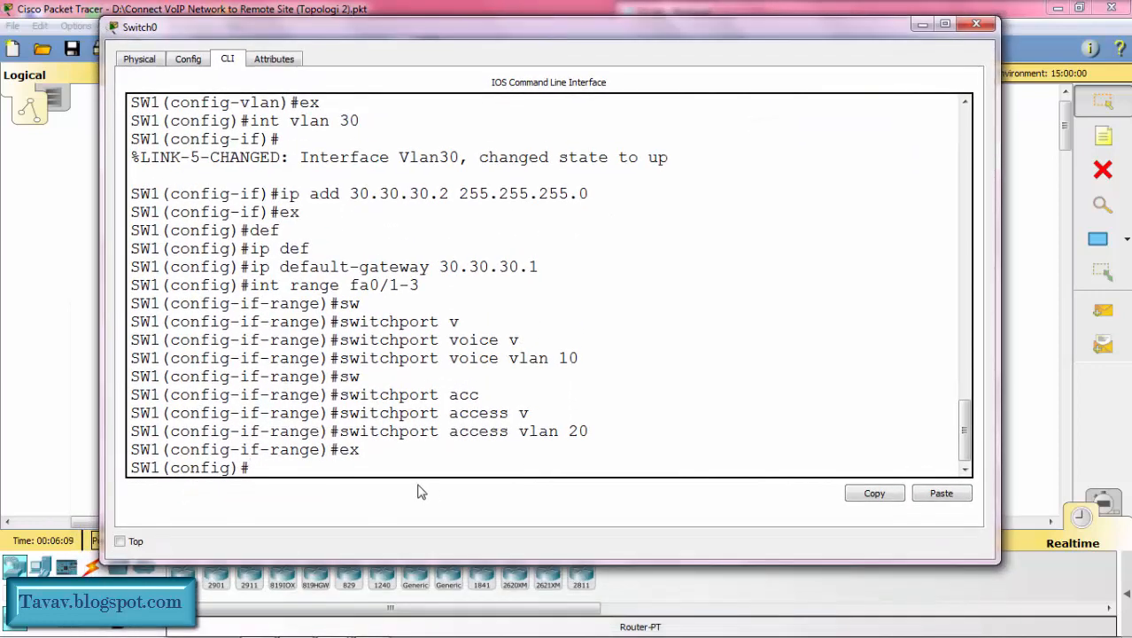
pyautogui.write('int fa0/4')
pyautogui.press('Return')
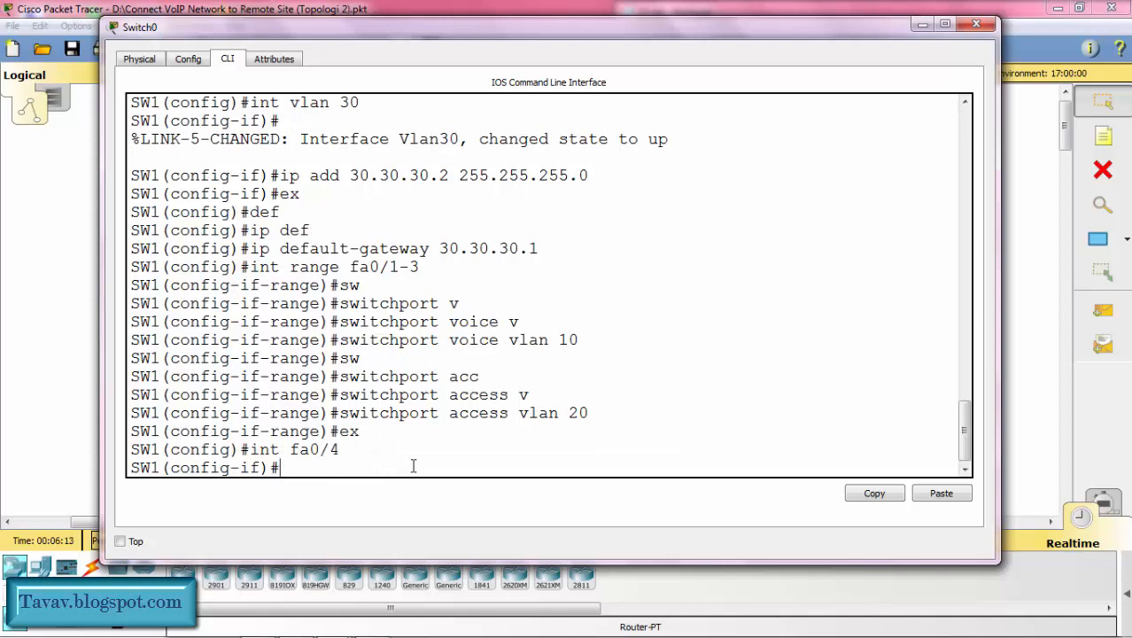
pyautogui.write('sw')
pyautogui.press('Tab')
pyautogui.write('m')
pyautogui.press('Tab')
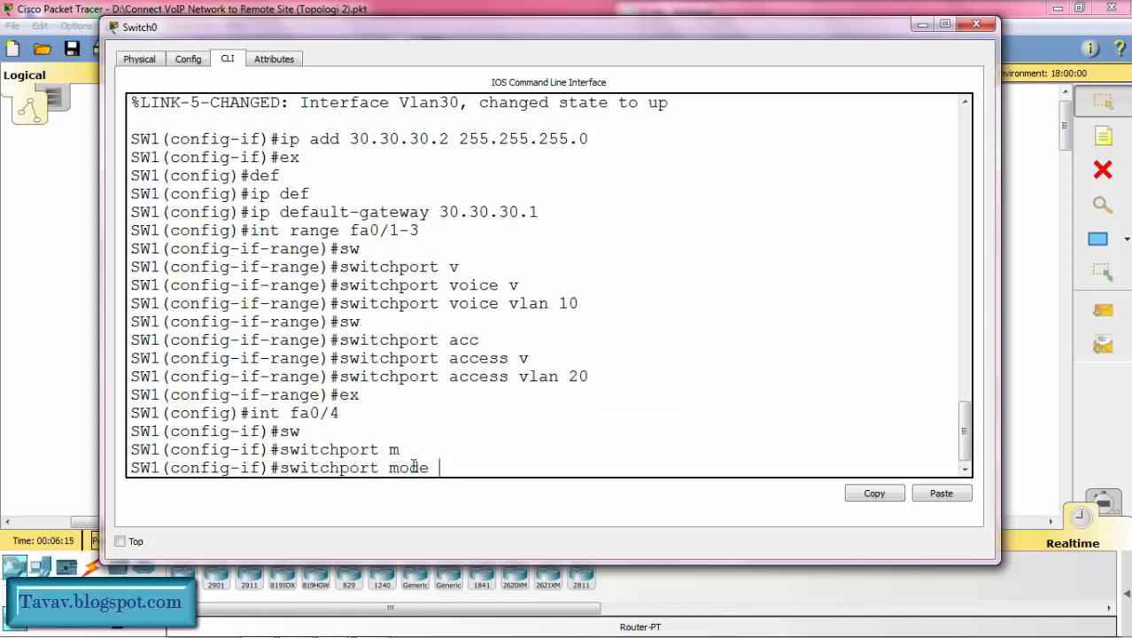
pyautogui.write('tr')
pyautogui.press('Tab')
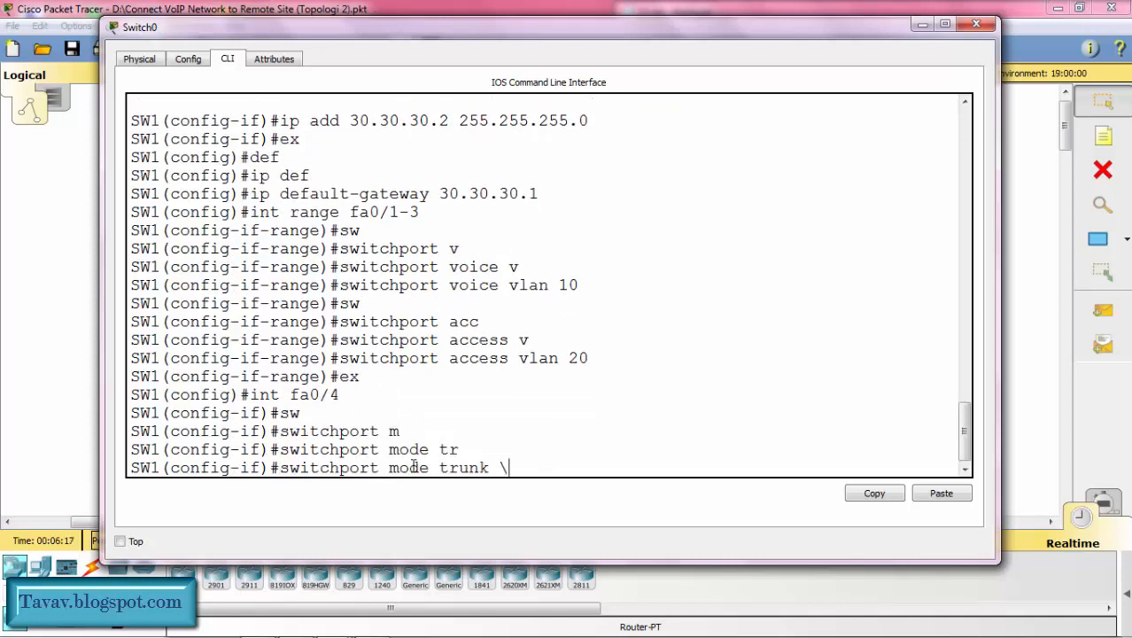
pyautogui.press('Return')
# Step: Set the trunk native VLAN on SW1's fa0/4 to 30, exit interface configuration, and minimize the switch window
pyautogui.write('sw')
pyautogui.press('Tab')
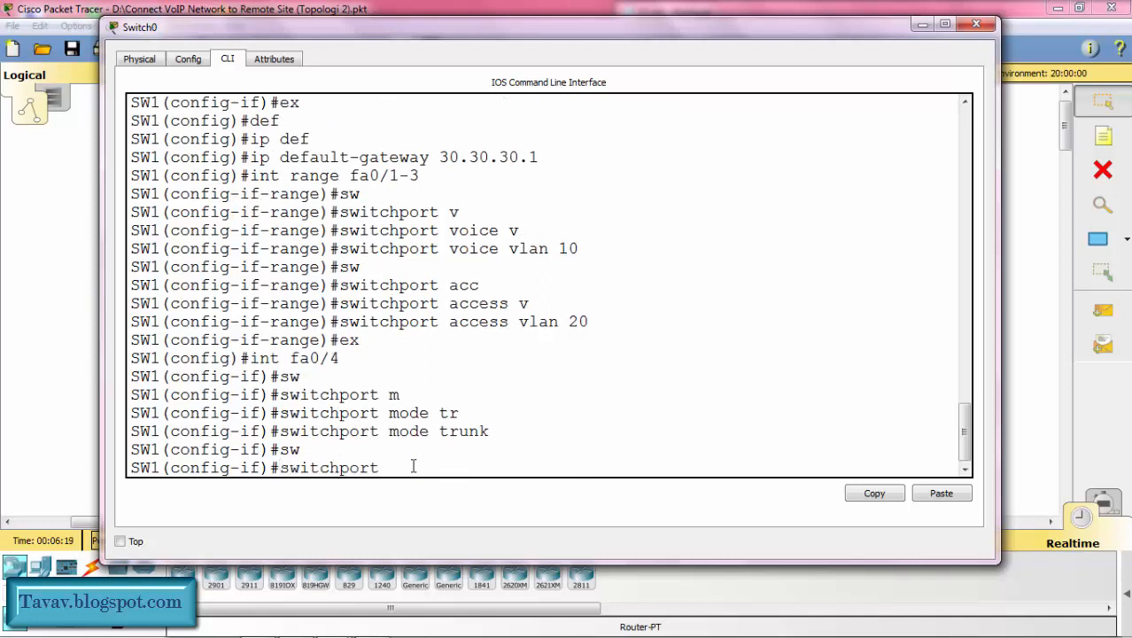
pyautogui.write('tr')
pyautogui.press('Tab')
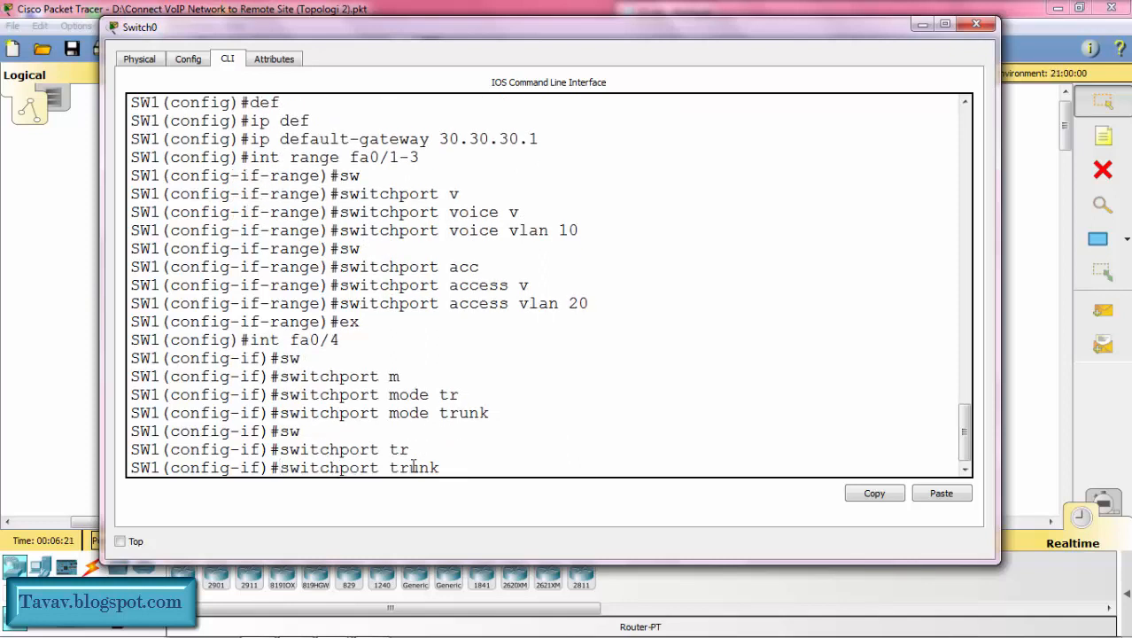
pyautogui.write('n')
pyautogui.press('Tab')
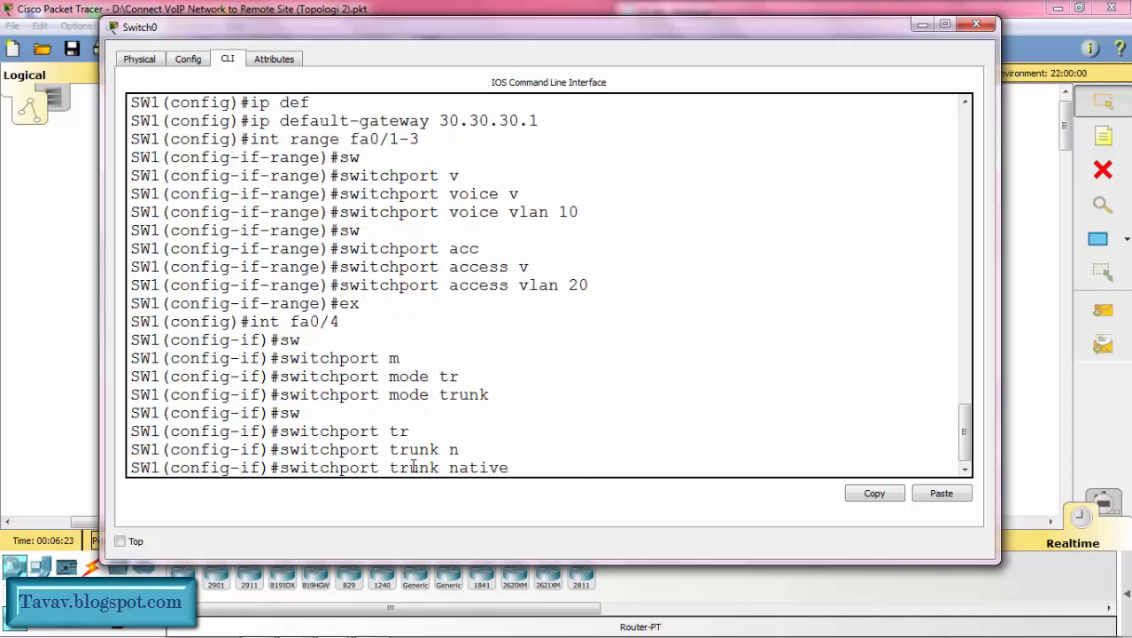
pyautogui.write('v')
pyautogui.press('Tab')
pyautogui.write('30')
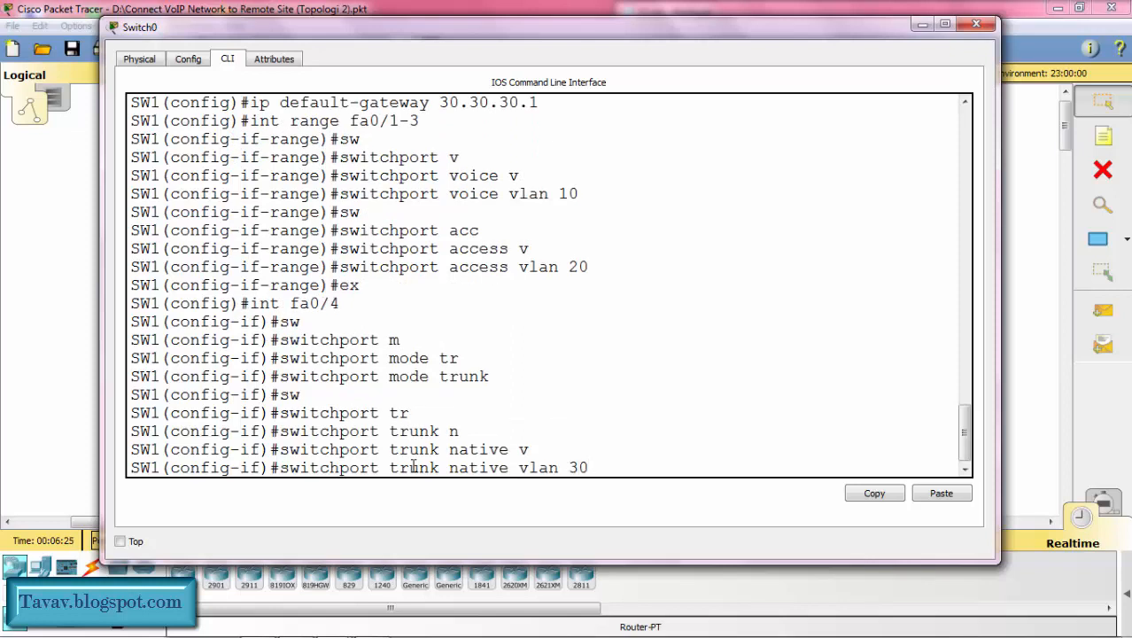
pyautogui.press('Return')
pyautogui.write('ex')
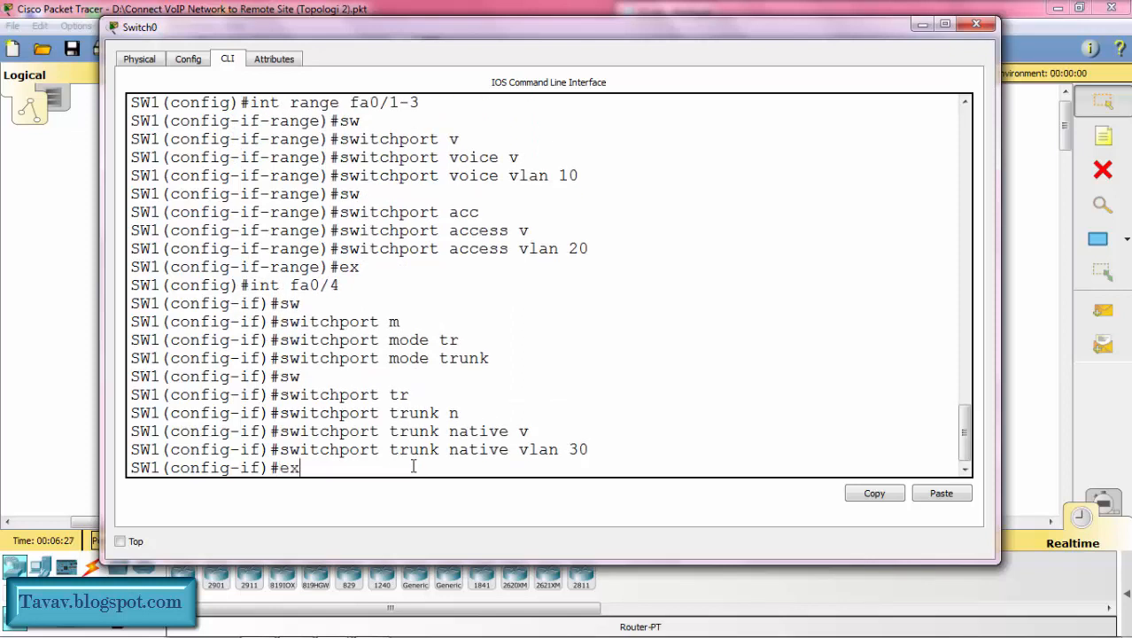
pyautogui.press('Return')
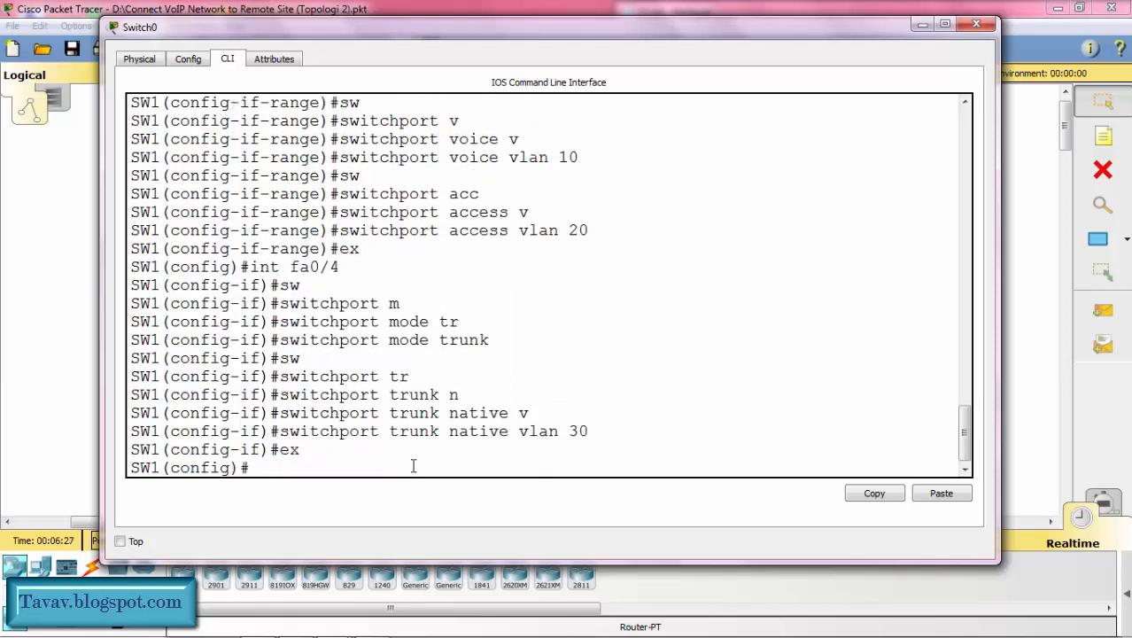
pyautogui.click(923, 26)
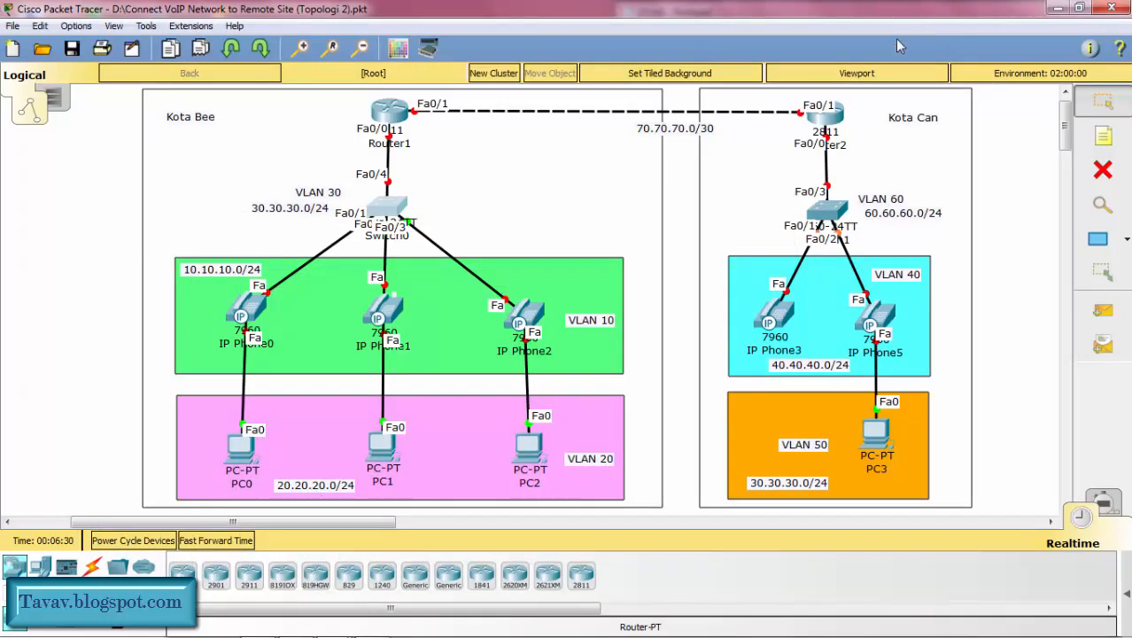
# Step: Open the Kota Bee router's command line in an enlarged window, enter global configuration mode, and set the hostname to R1
pyautogui.click(390, 113)
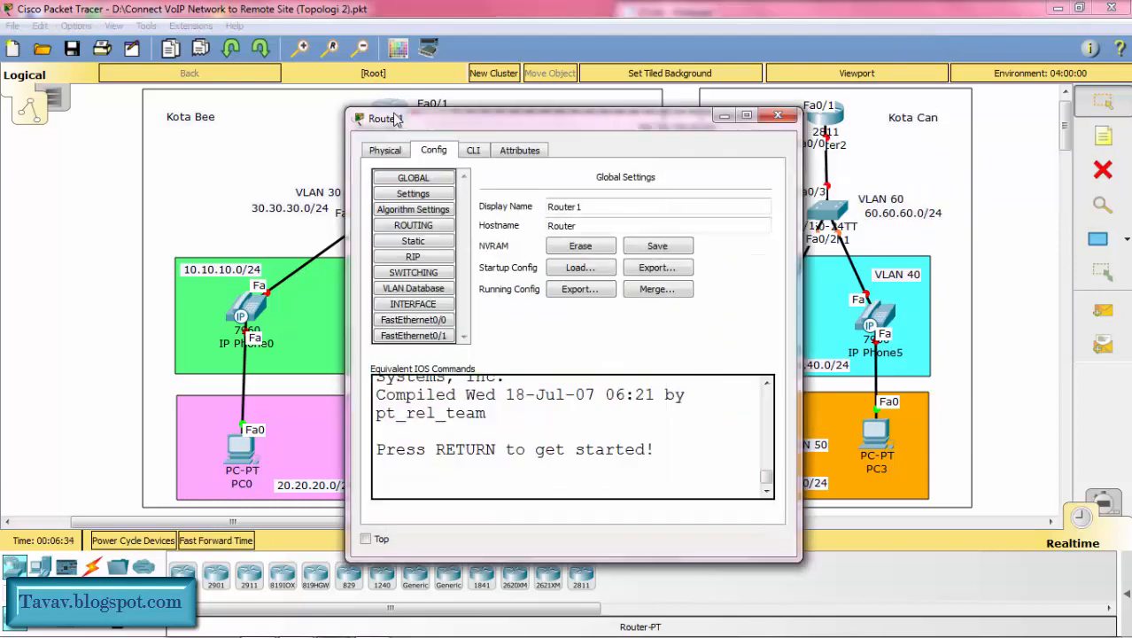
pyautogui.moveTo(478, 127); pyautogui.dragTo(265, 82)
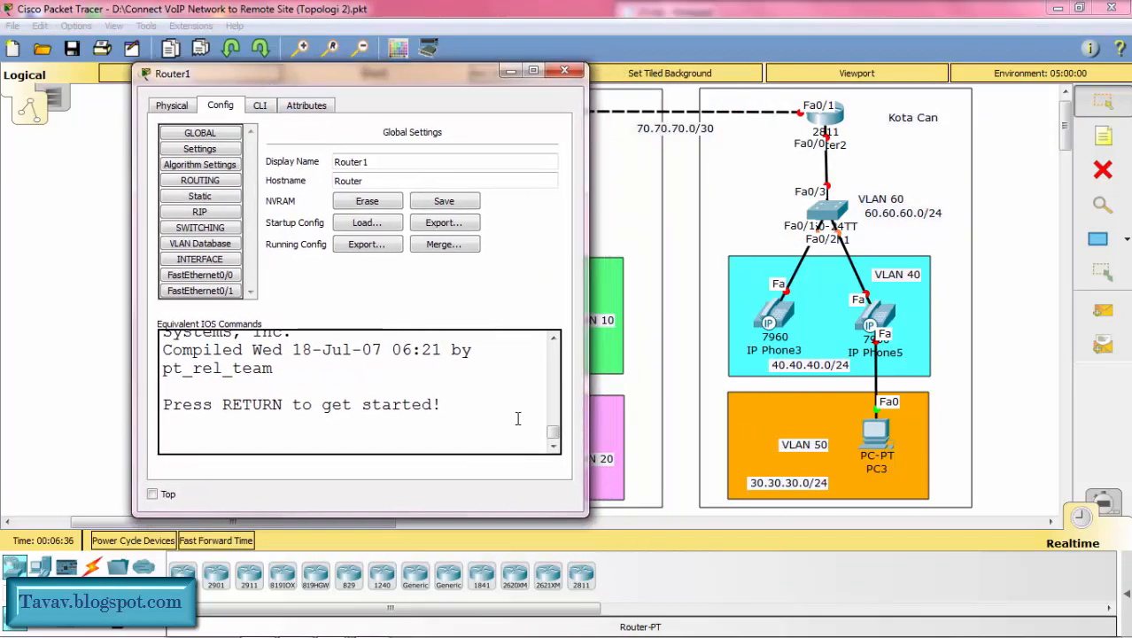
pyautogui.moveTo(590, 518); pyautogui.dragTo(962, 526)
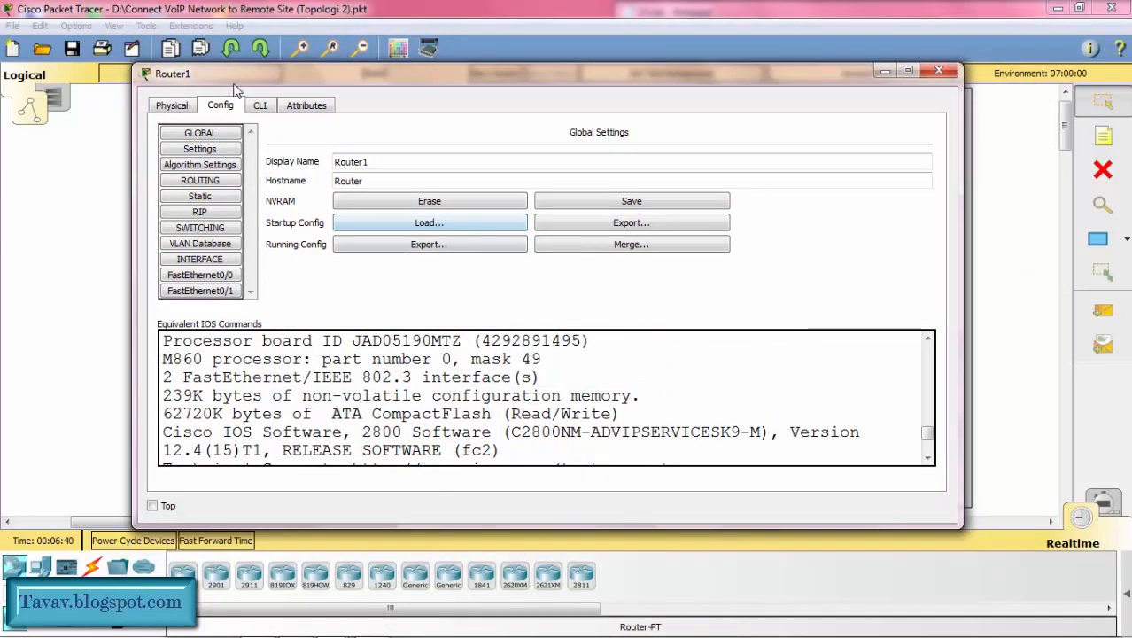
pyautogui.click(260, 107)
pyautogui.press('Return')
pyautogui.write('en')
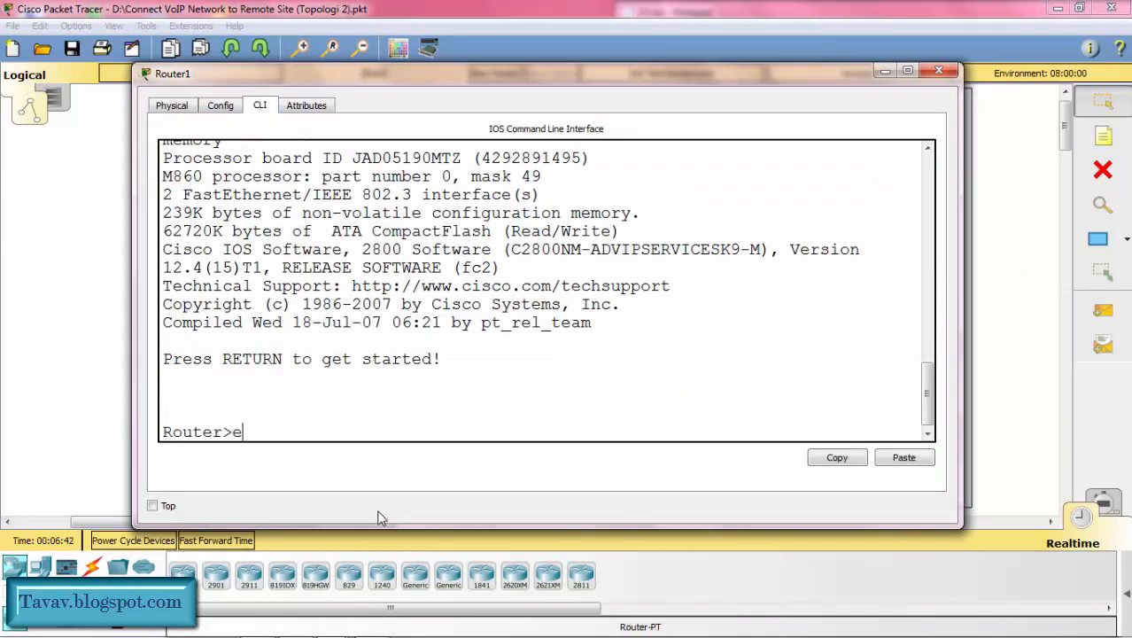
pyautogui.press('Return')
pyautogui.write('conf t')
pyautogui.press('Return')
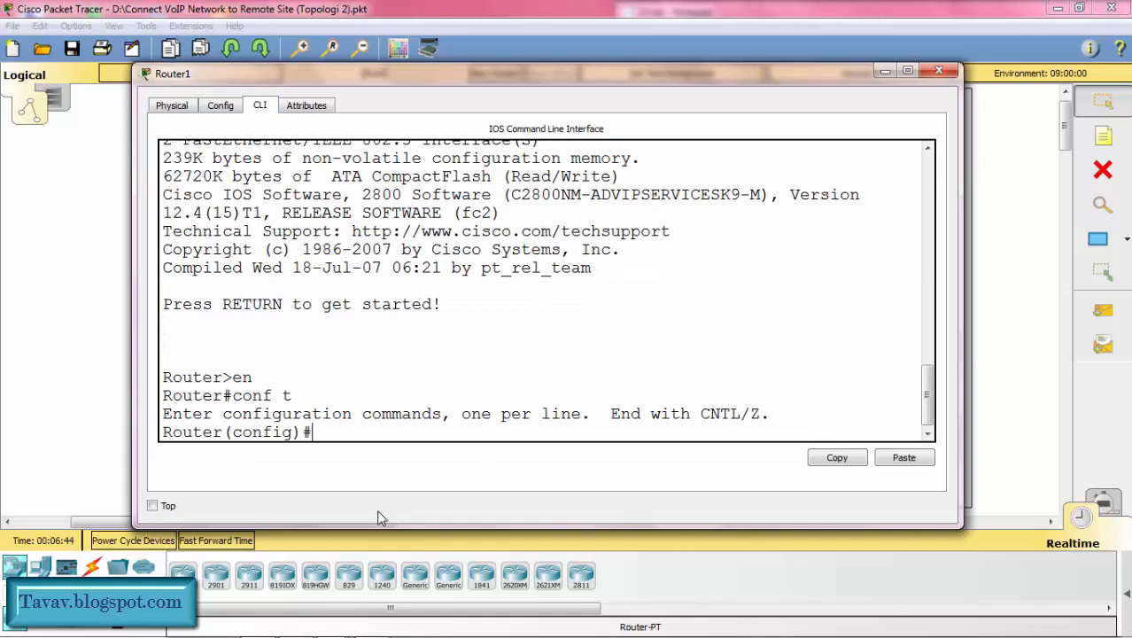
pyautogui.write('host R1')
pyautogui.press('Return')
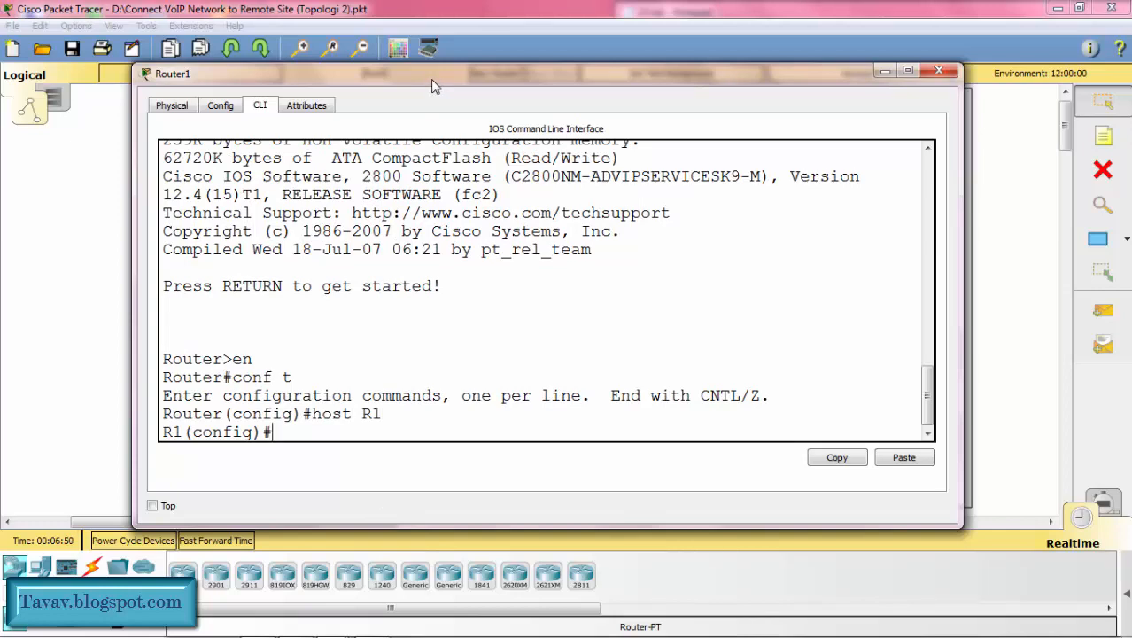
# Step: Enable R1's fa0/0 interface with no shutdown and return to global configuration mode
pyautogui.moveTo(434, 86)
pyautogui.mouseDown()
pyautogui.moveTo(417, 290)
pyautogui.moveTo(445, 101)
pyautogui.mouseUp()
pyautogui.write('int')
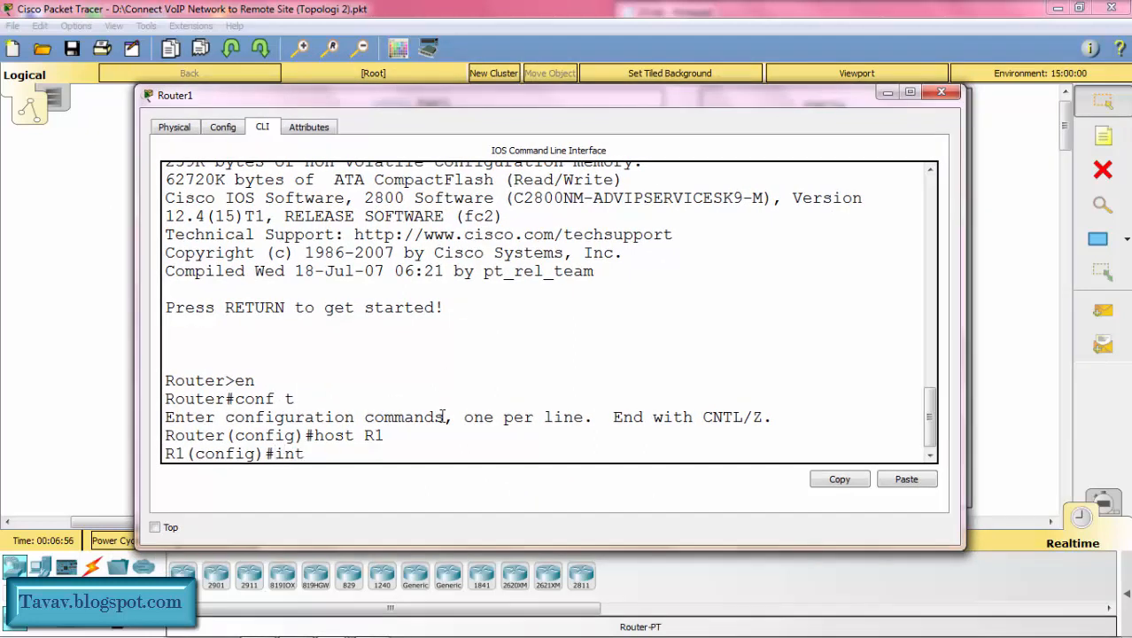
pyautogui.write(' fa0/0')
pyautogui.press('Return')
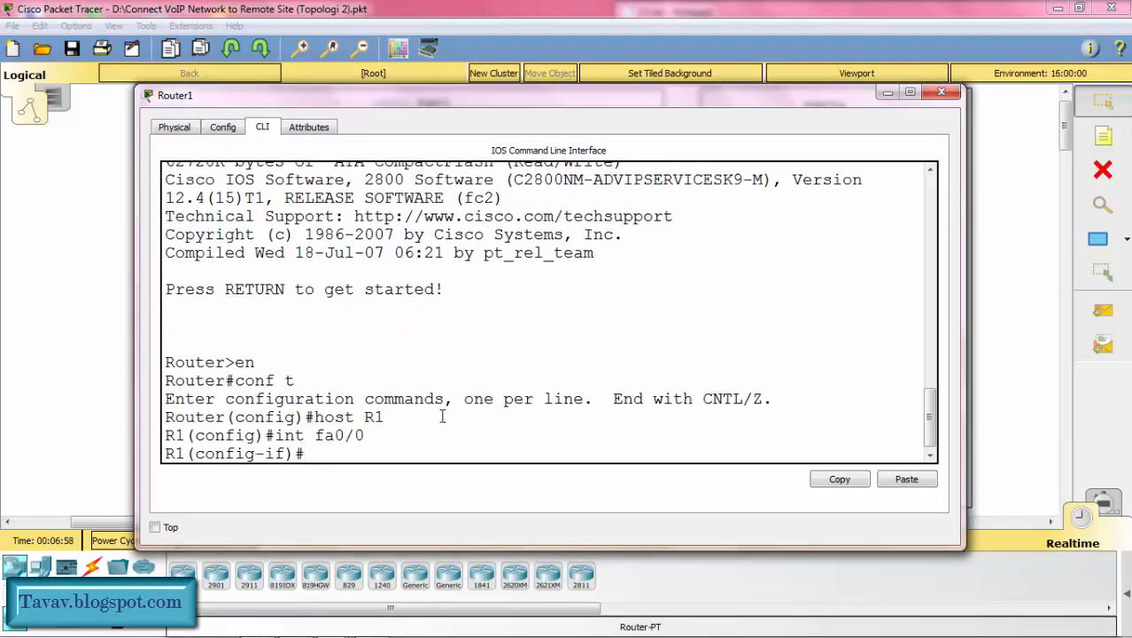
pyautogui.write('no sh')
pyautogui.press('Return')
pyautogui.write('ex')
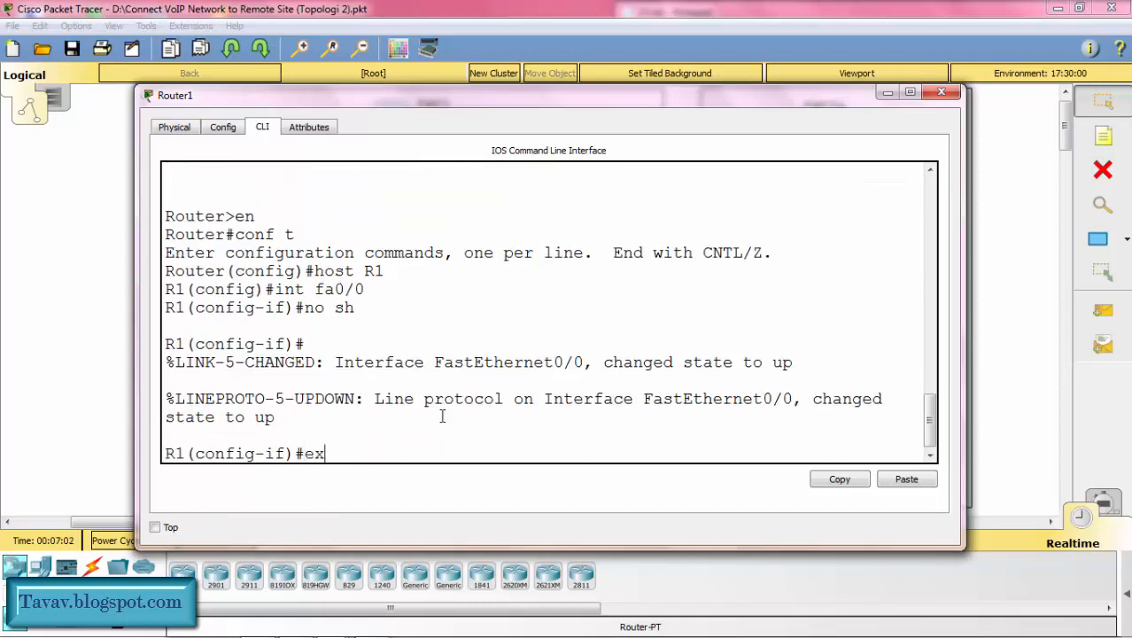
pyautogui.press('Return')
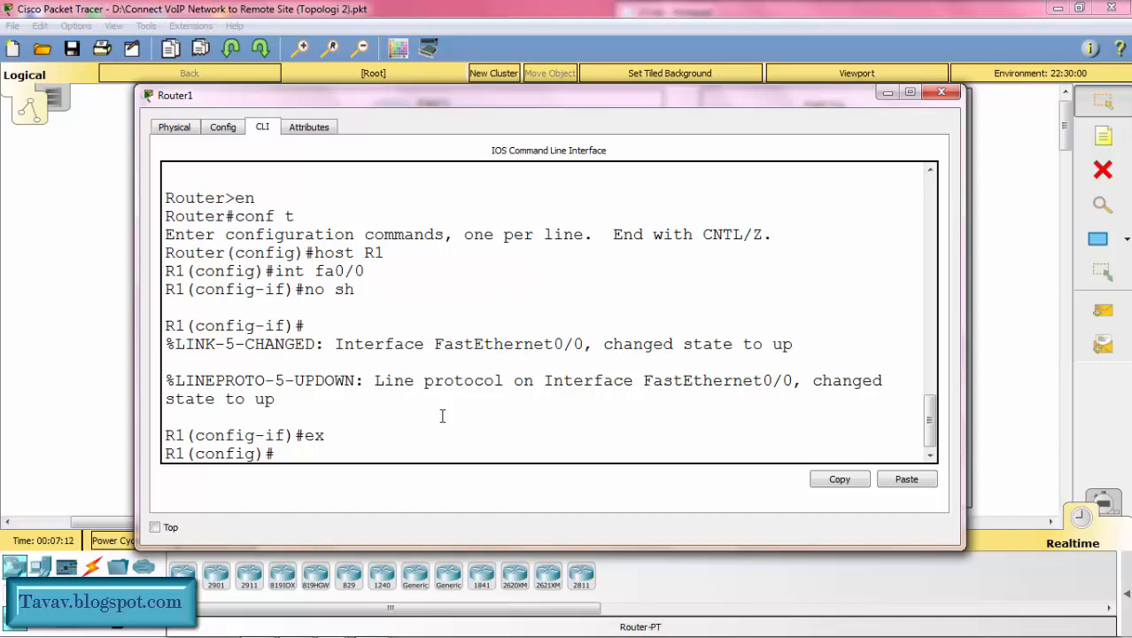
# Step: Create subinterface f0/0.10 on R1 and set its encapsulation to dot1Q VLAN 10
pyautogui.write('int f0/0.10')
pyautogui.press('Return')
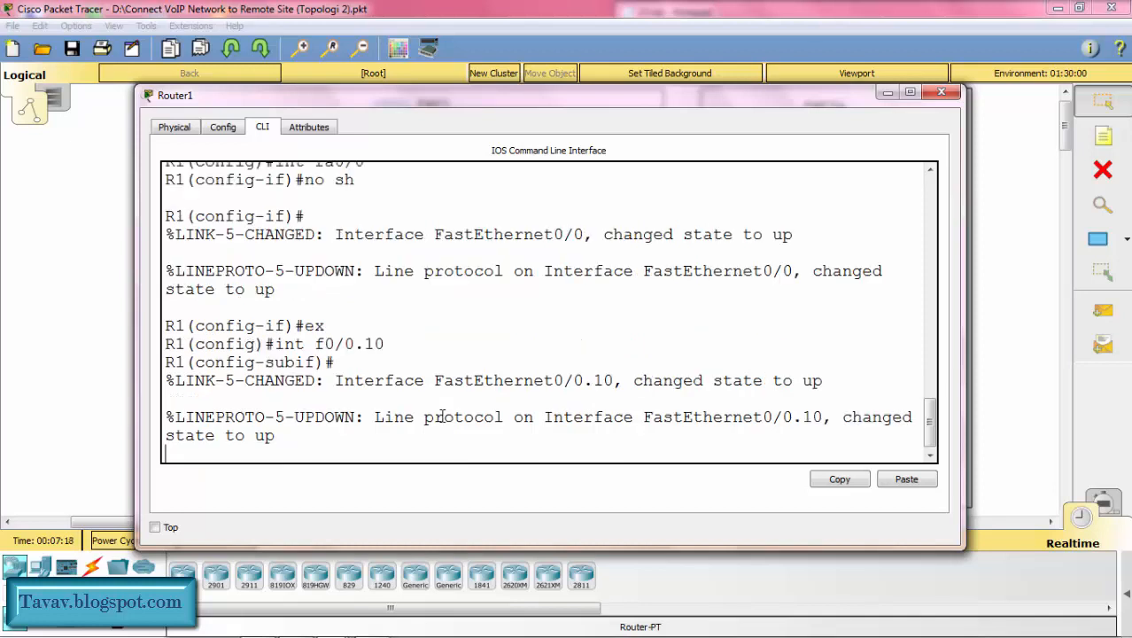
pyautogui.write('enc')
pyautogui.press('Tab')
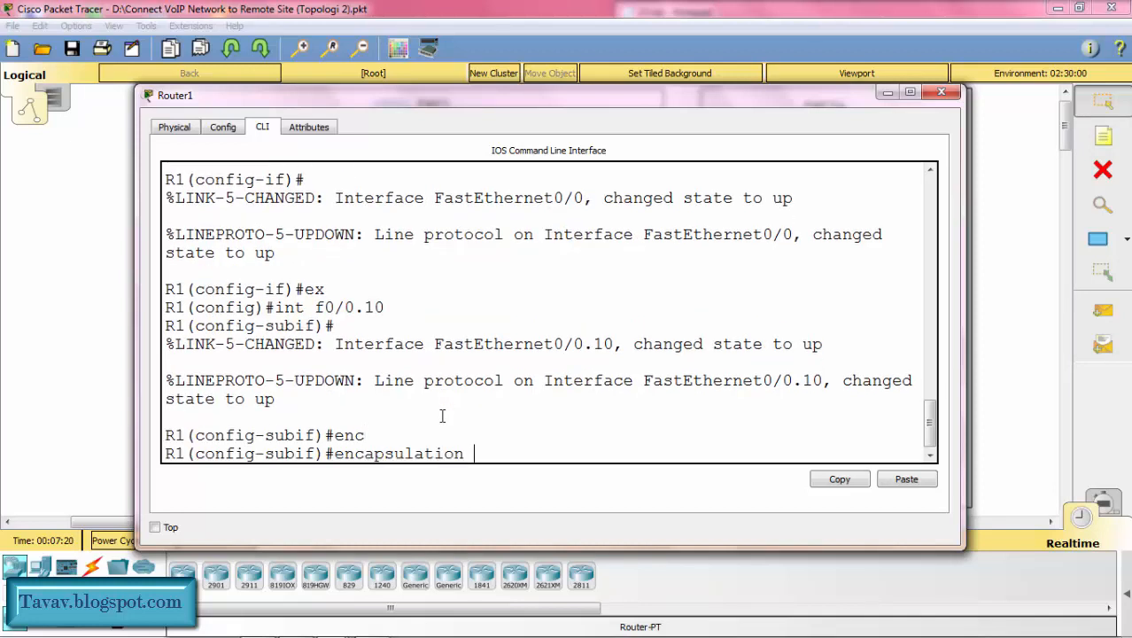
pyautogui.write('d')
pyautogui.press('Tab')
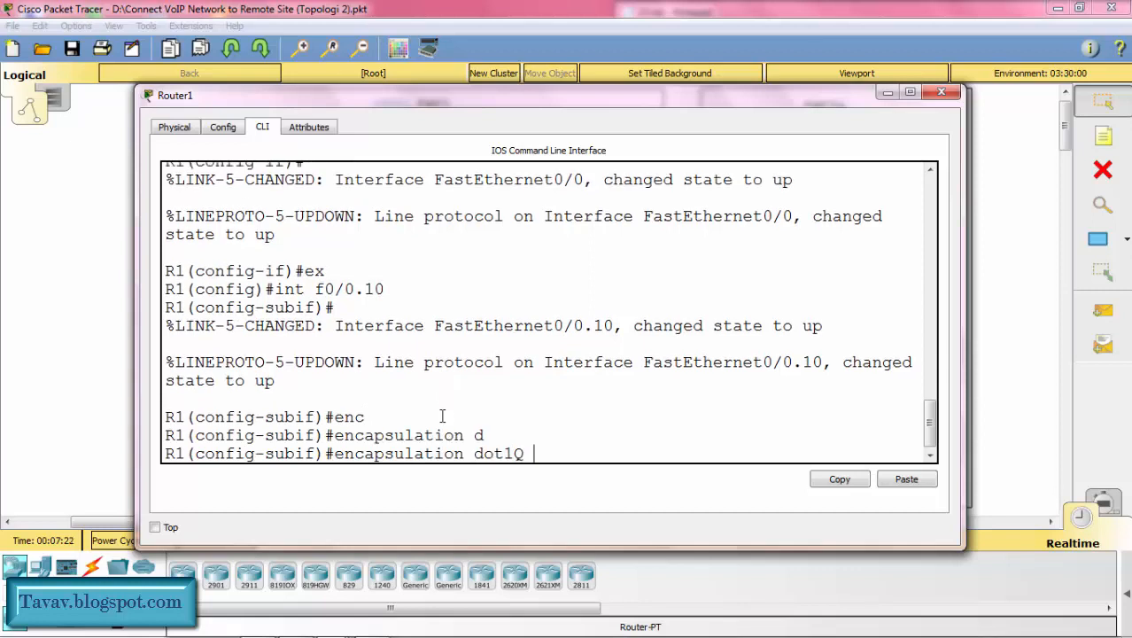
pyautogui.write('10')
pyautogui.press('Return')
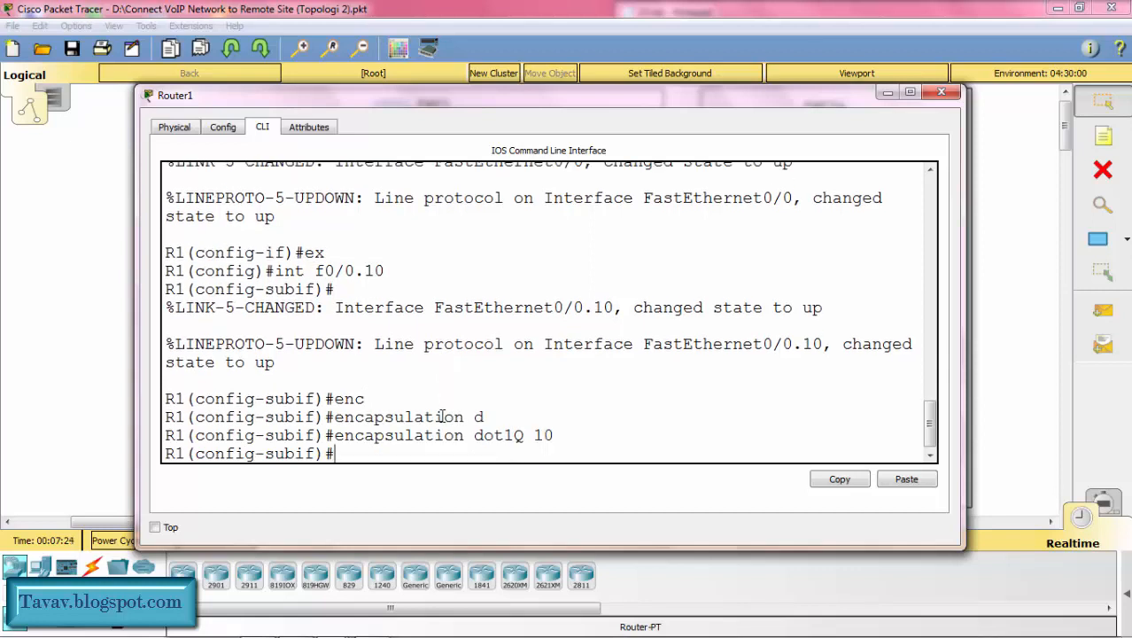
# Step: Check the VLAN 10 network in the topology and assign 10.10.10.1 with mask 255.255.255.0 to R1's f0/0.10
pyautogui.write('ip add')
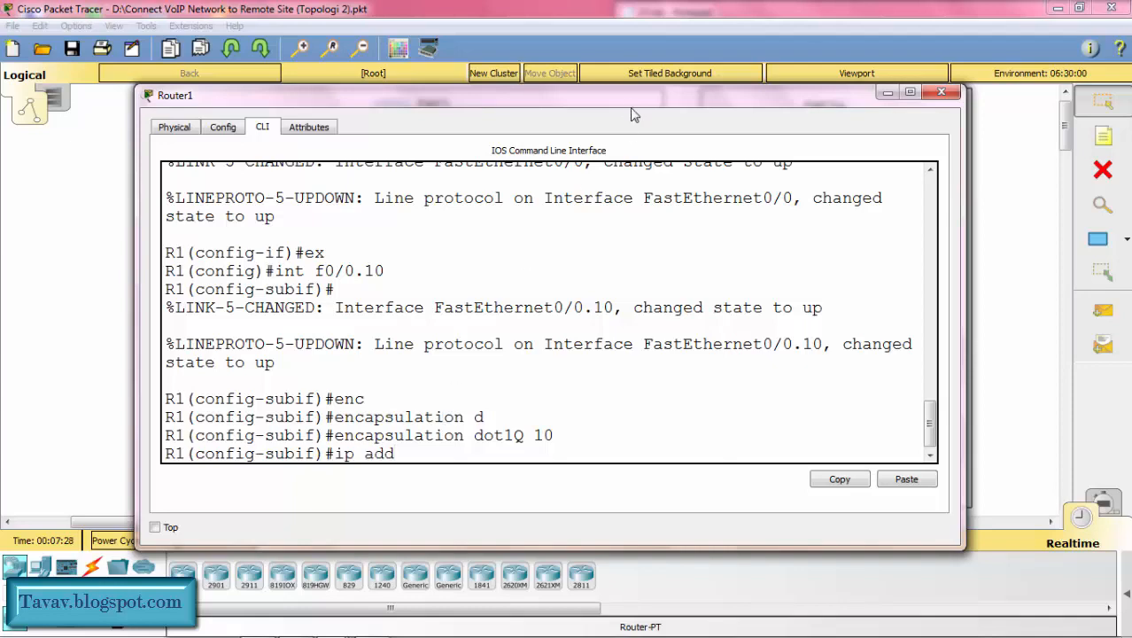
pyautogui.moveTo(632, 114); pyautogui.dragTo(606, 404)
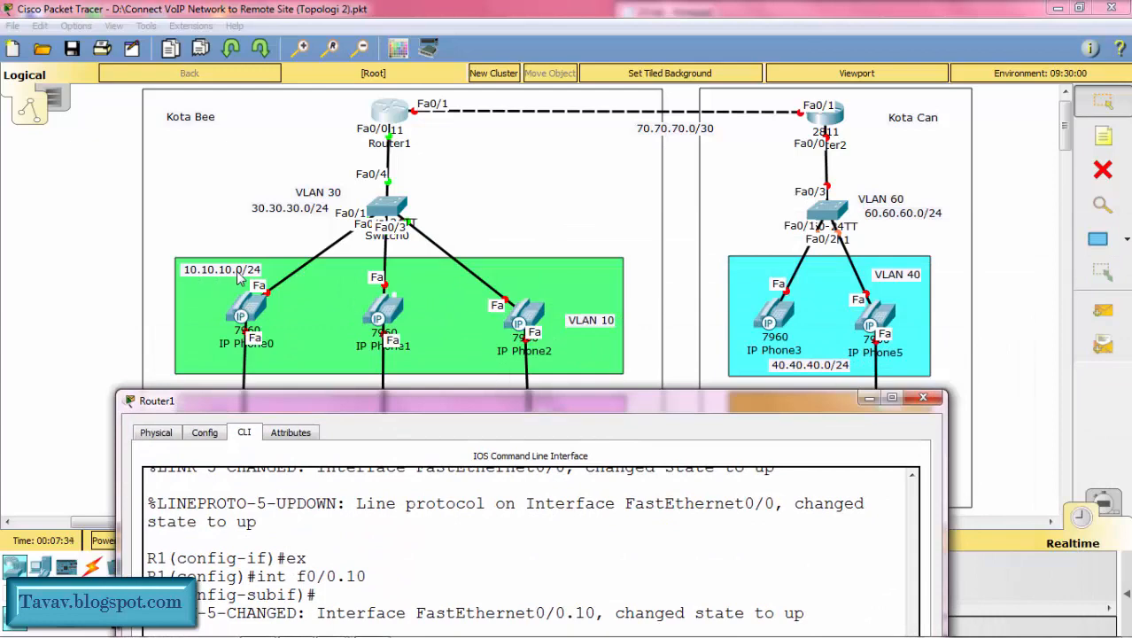
pyautogui.moveTo(425, 402); pyautogui.dragTo(447, 82)
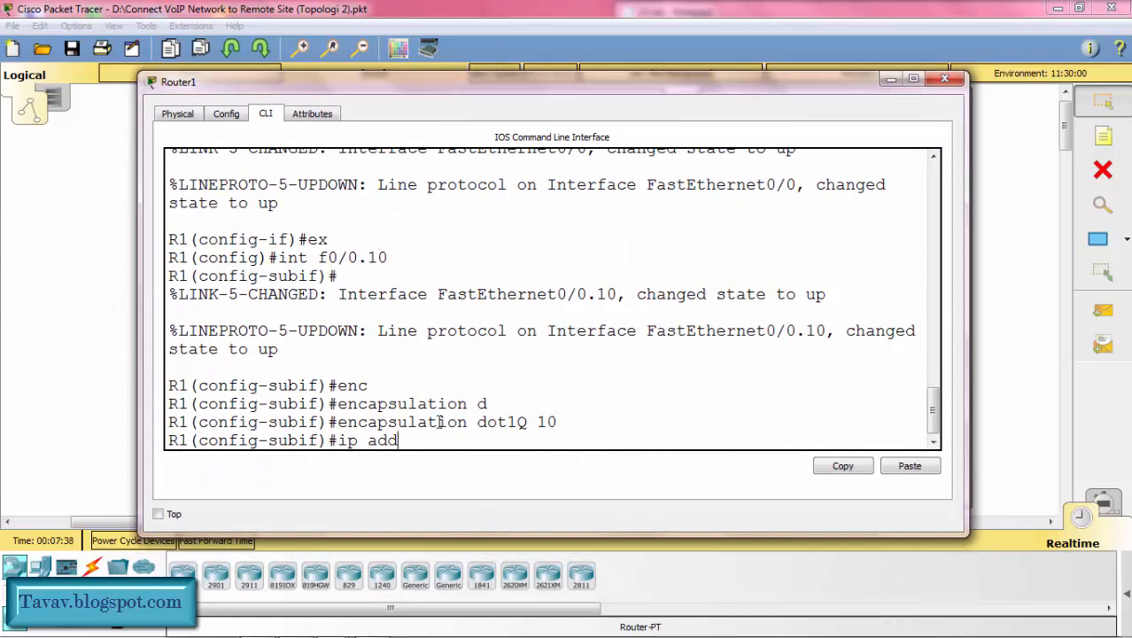
pyautogui.write('10.10.10.1 2')
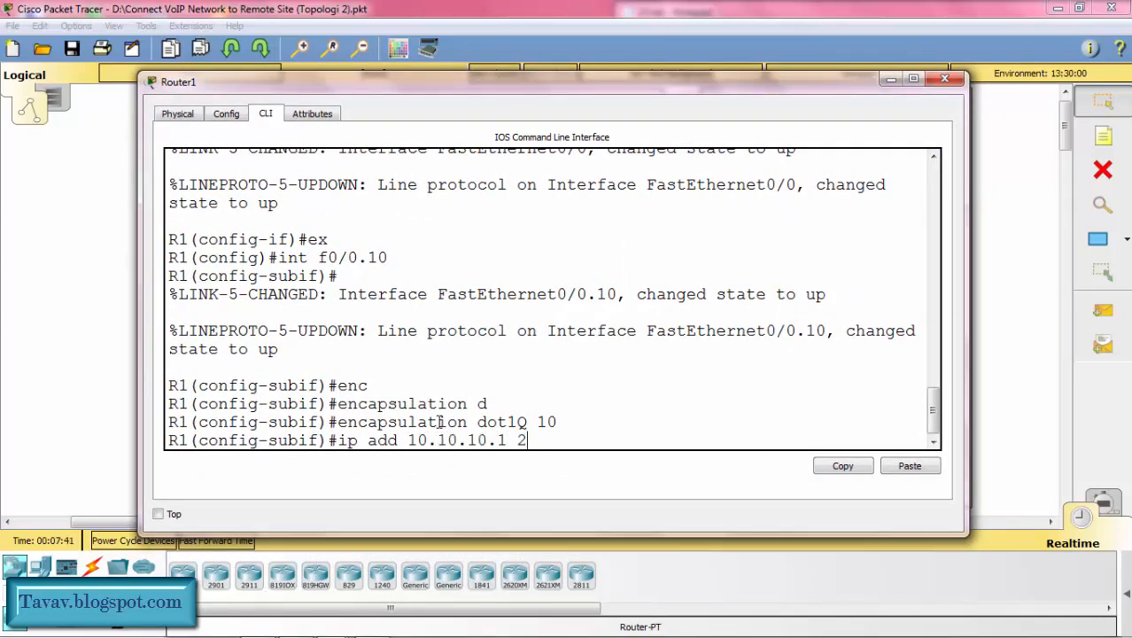
pyautogui.write('55.255.255.0')
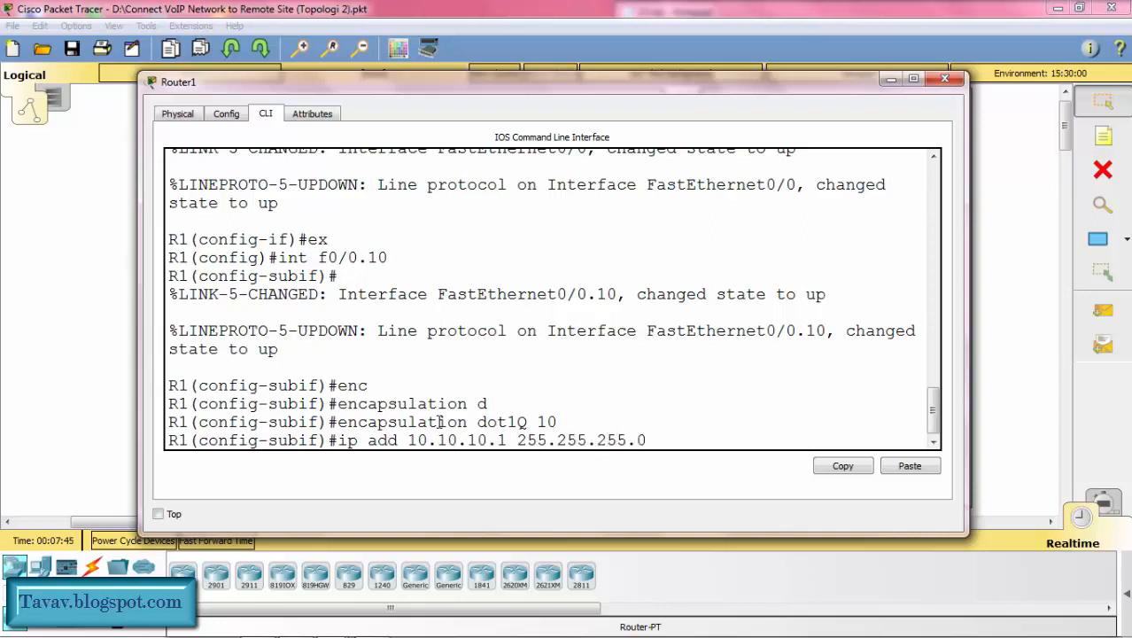
pyautogui.press('Return')
# Step: Create subinterface f0/0.20 on R1 and set its encapsulation to dot1Q VLAN 20
pyautogui.write('int')
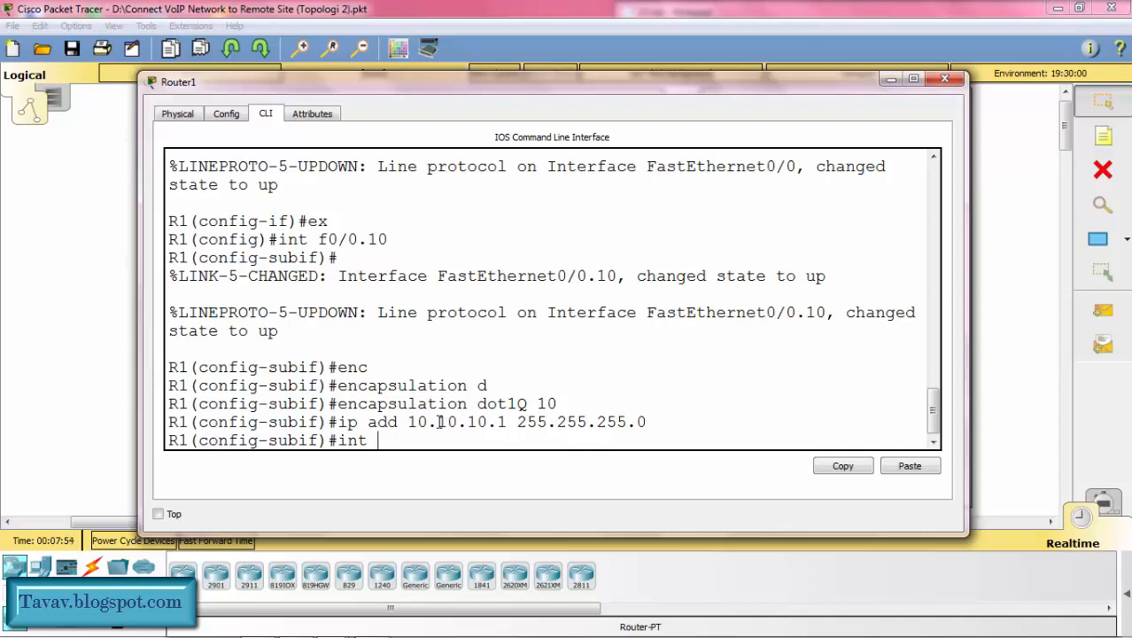
pyautogui.write('f0/0.20')
pyautogui.press('Return')
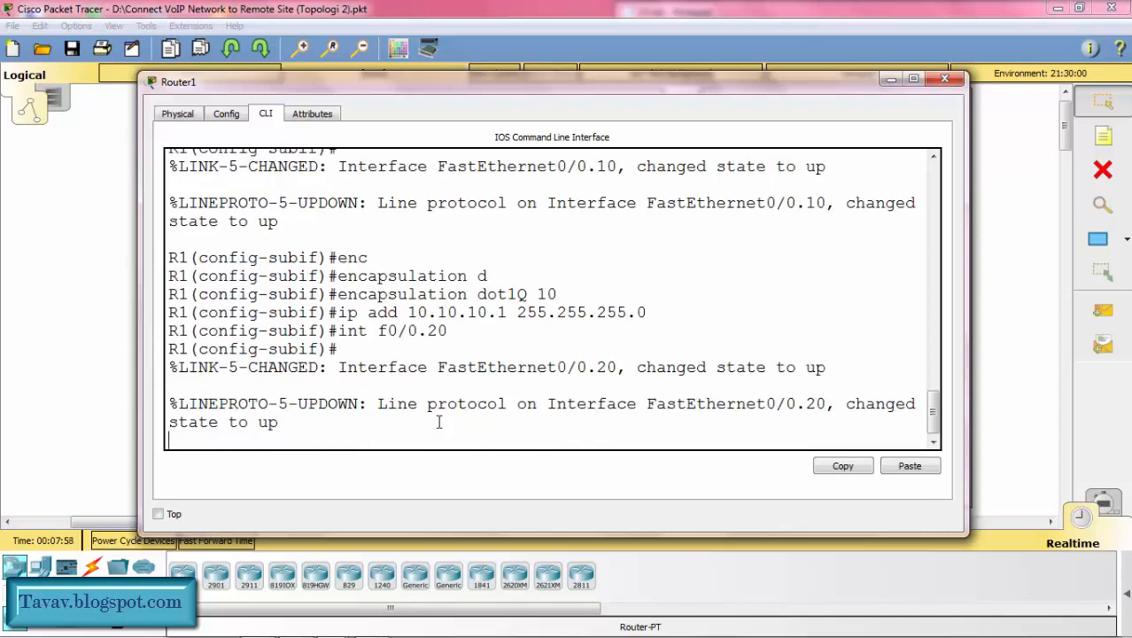
pyautogui.write('enc')
pyautogui.press('Tab')
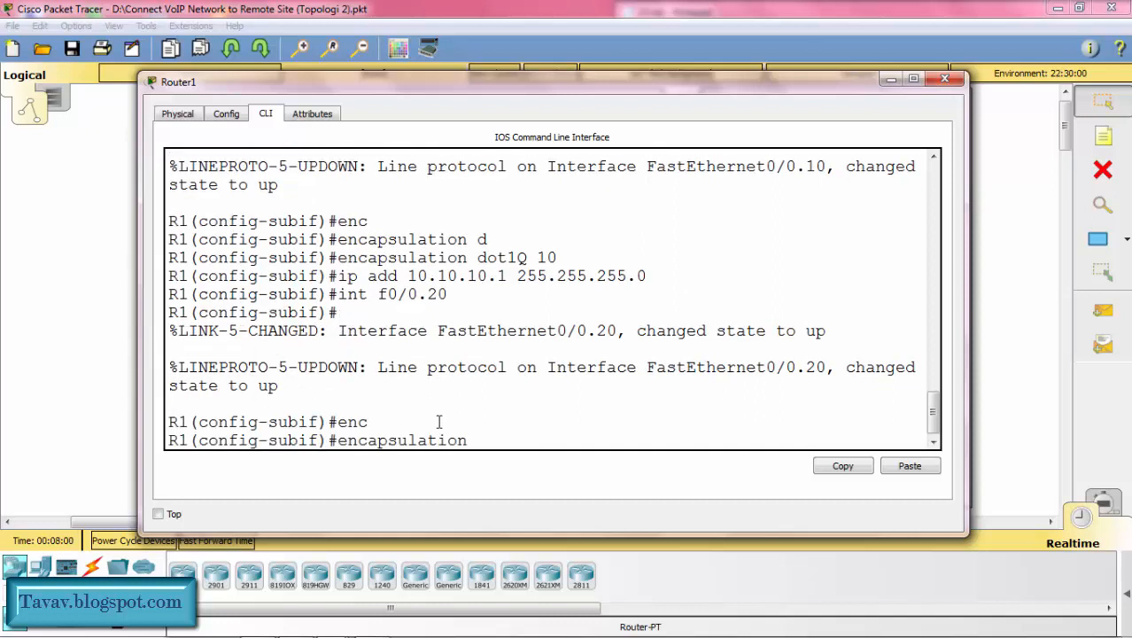
pyautogui.write('d')
pyautogui.press('Tab')
pyautogui.write('20')
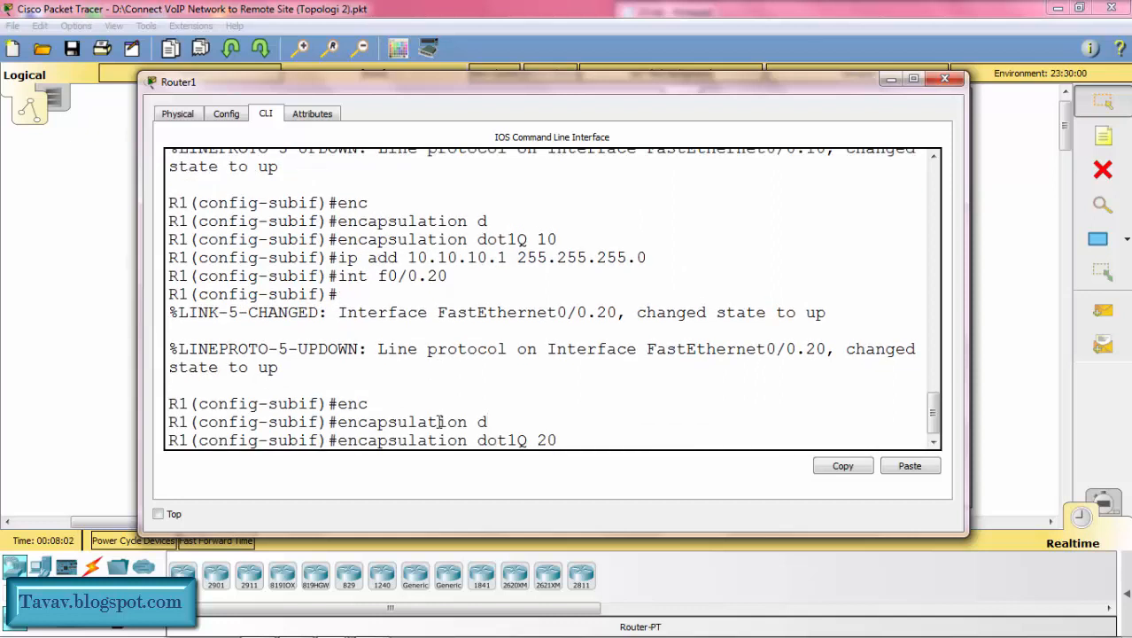
pyautogui.press('Return')
# Step: Assign 20.20.20.1 with mask 255.255.255.0 to R1's f0/0.20 and return to global configuration mode
pyautogui.write('ip add')
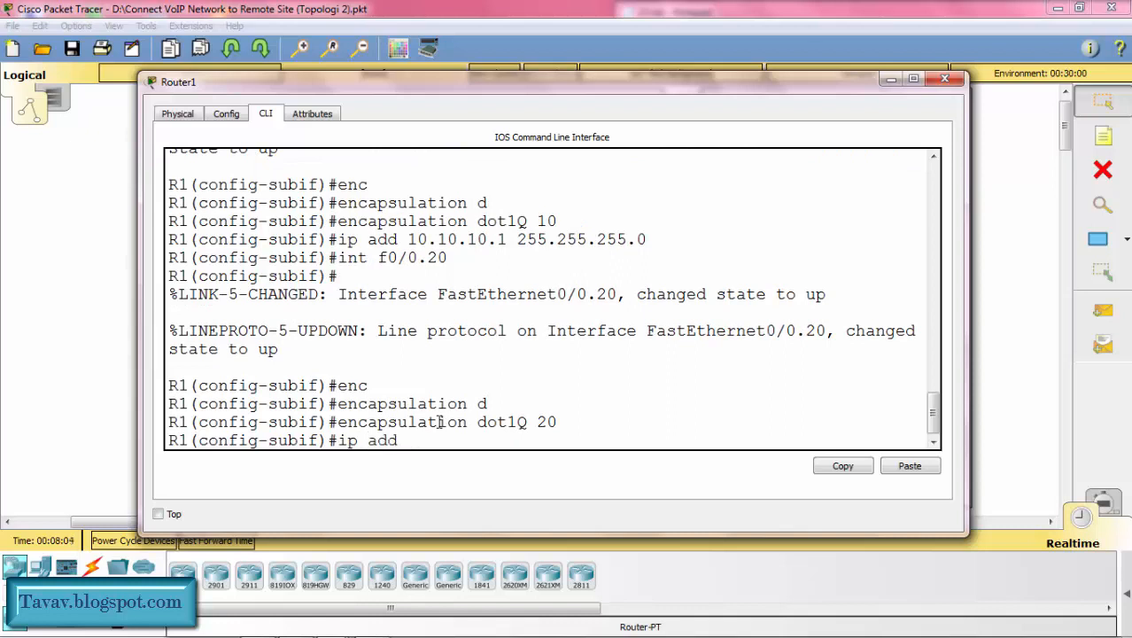
pyautogui.write(' 20.20.20.1 25')
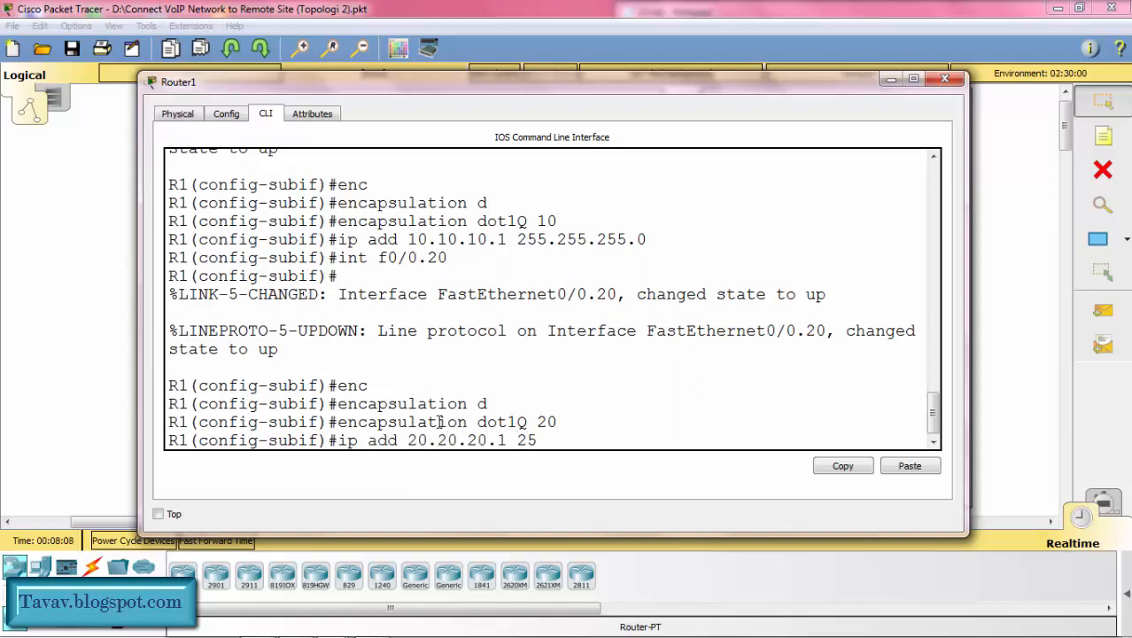
pyautogui.write('5.255.255.0')
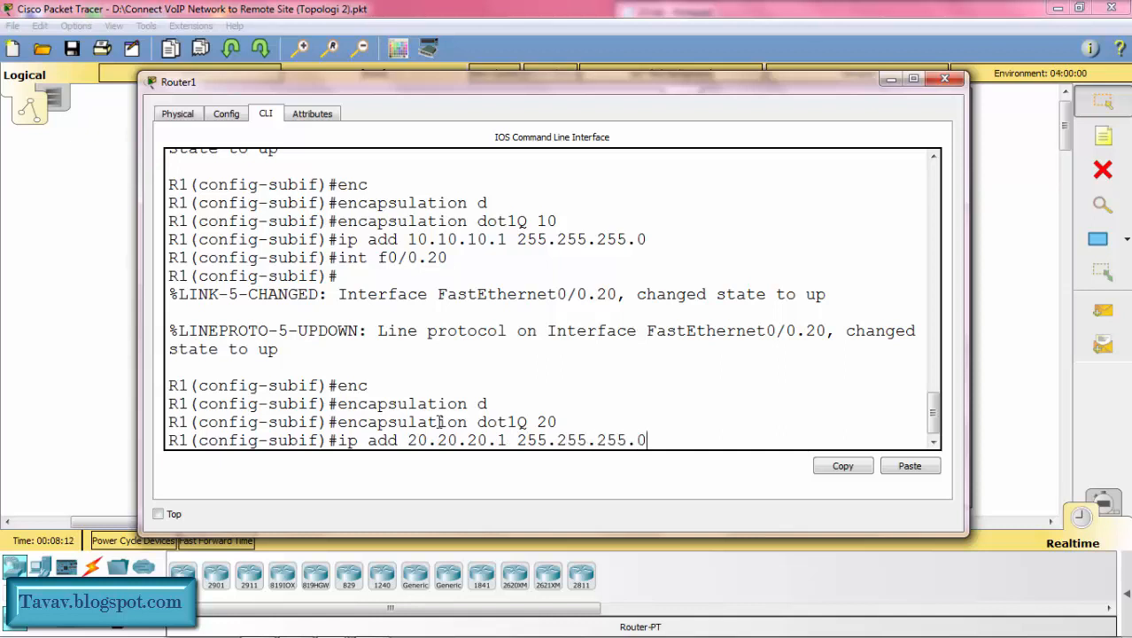
pyautogui.press('Return')
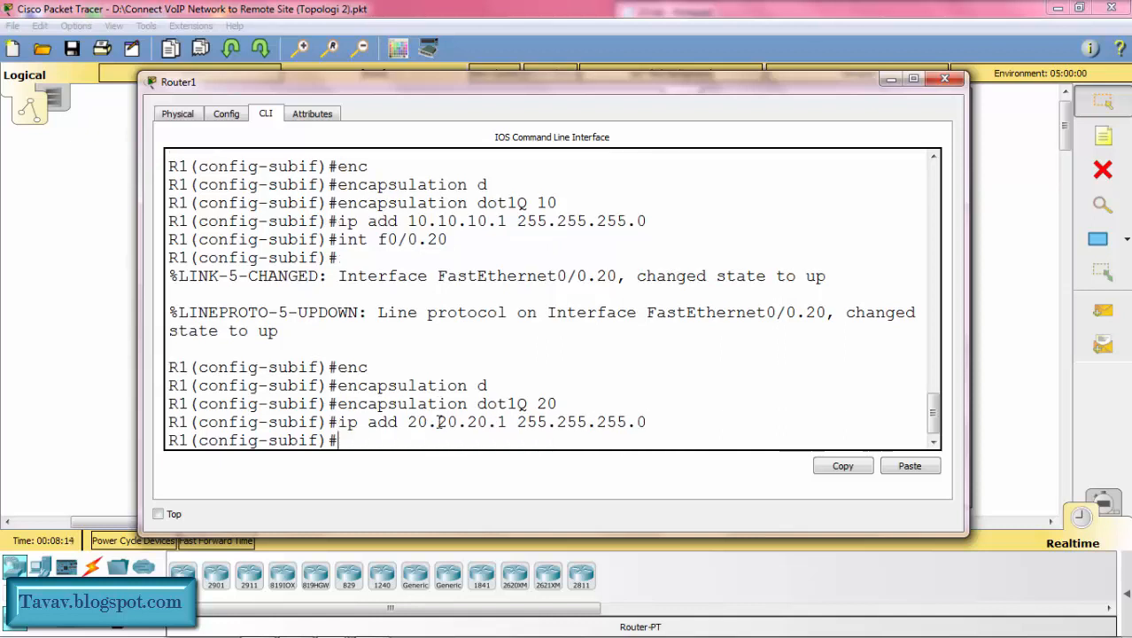
pyautogui.write('ex')
pyautogui.press('Return')
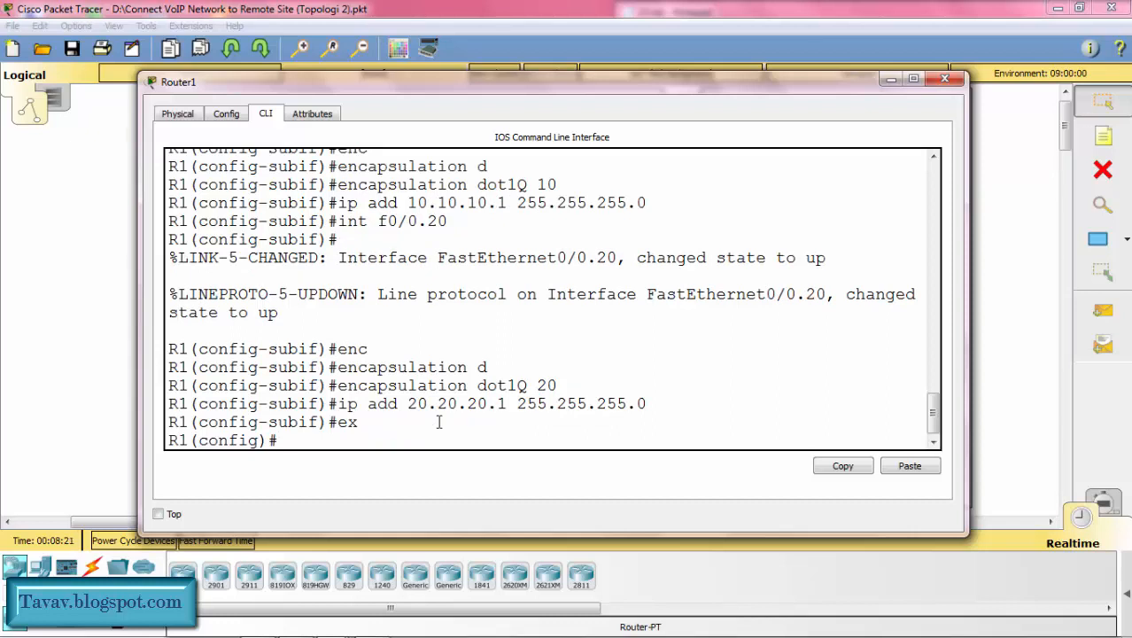
# Step: Create subinterface f0/0.30 on R1 and set its encapsulation to dot1Q VLAN 30 as native
pyautogui.write('int f0/0.30')
pyautogui.press('Return')
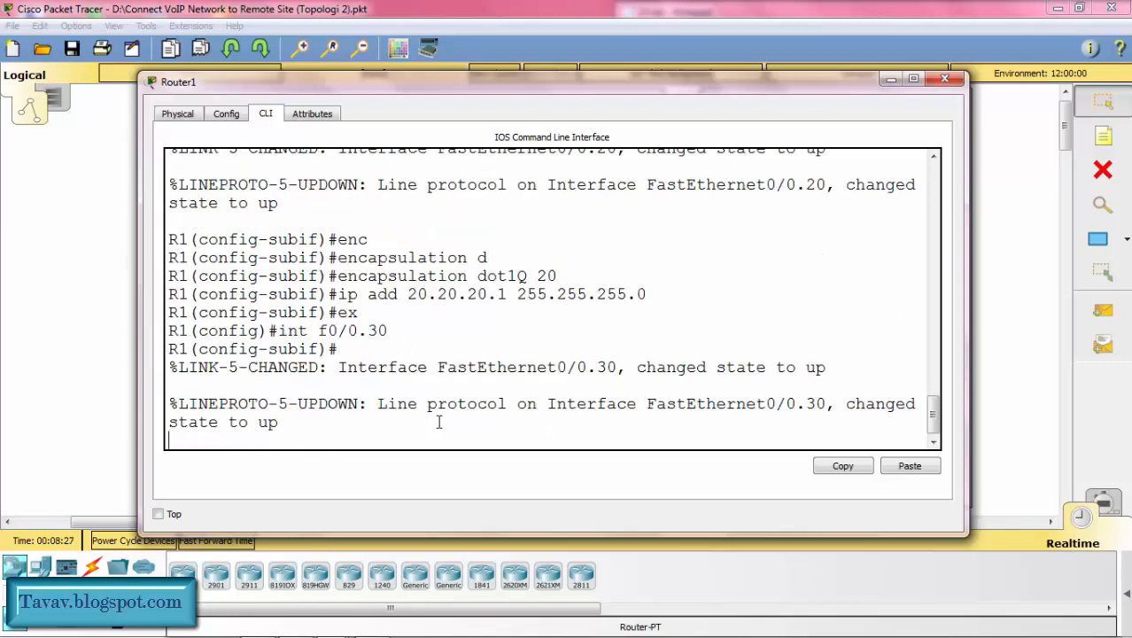
pyautogui.write('enc')
pyautogui.press('Tab')
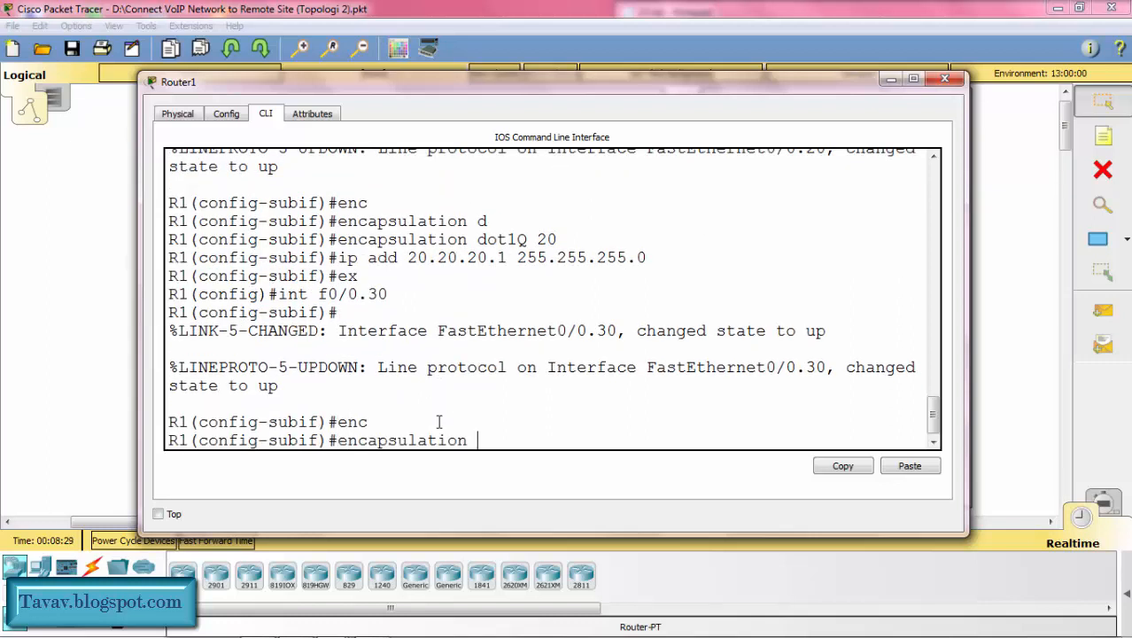
pyautogui.write('d')
pyautogui.press('Tab')
pyautogui.write('30 ')
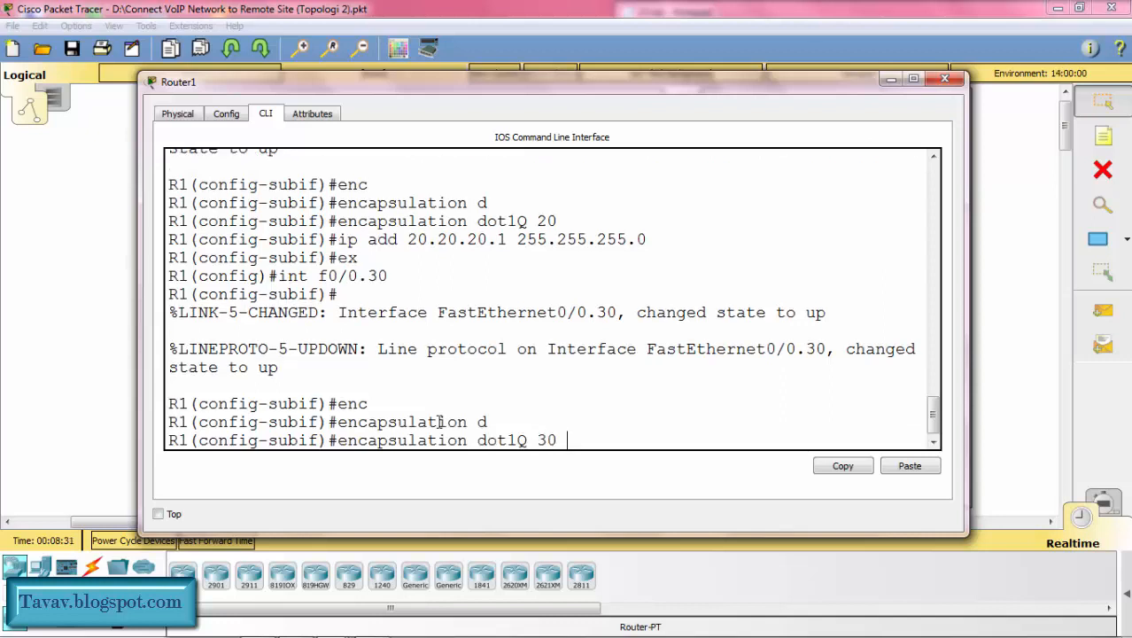
pyautogui.write('na')
pyautogui.press('Tab')
pyautogui.press('Return')
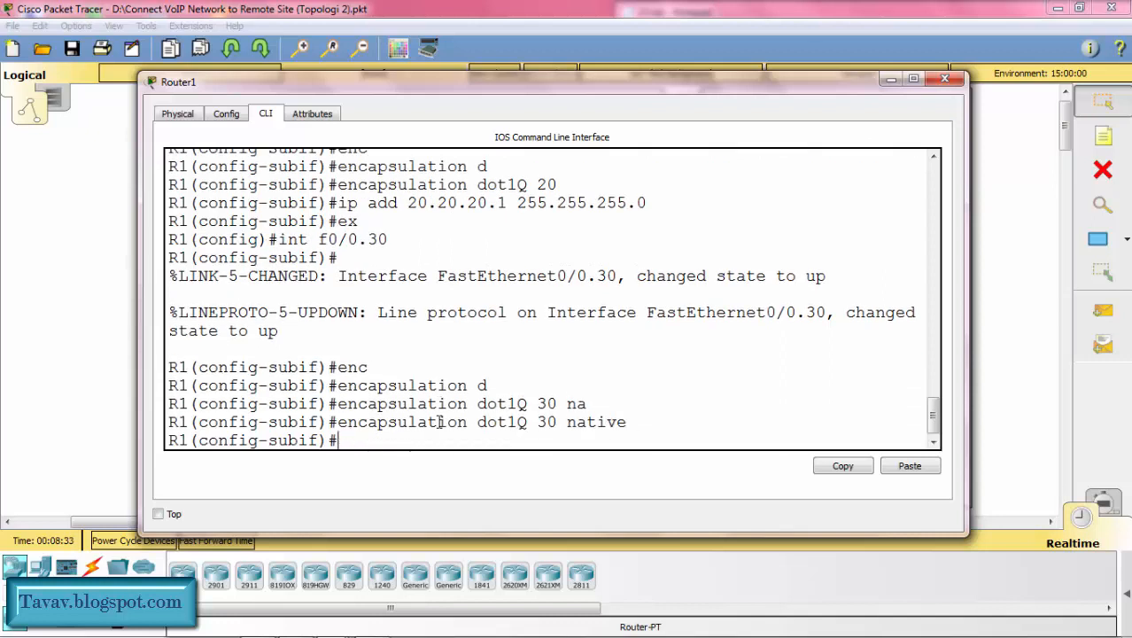
# Step: Assign 30.30.30.1 with mask 255.255.255.0 to R1's f0/0.30 and return to global configuration mode
pyautogui.write('ip add')
pyautogui.write('30.30.3')
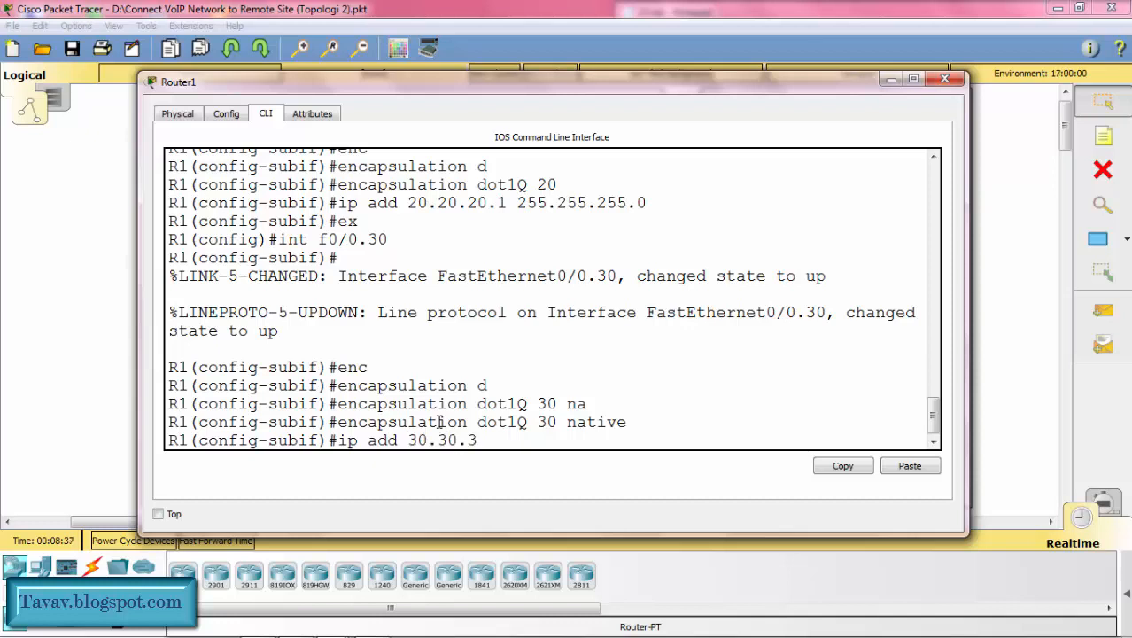
pyautogui.write('0.1 255.255.2')
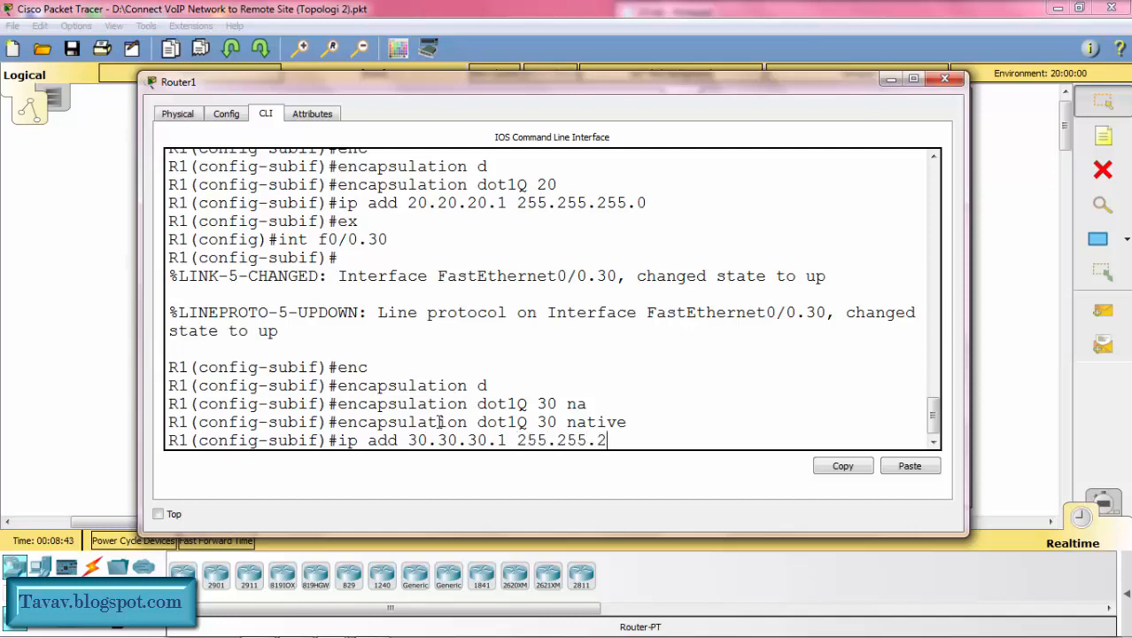
pyautogui.write('55.0')
pyautogui.press('Return')
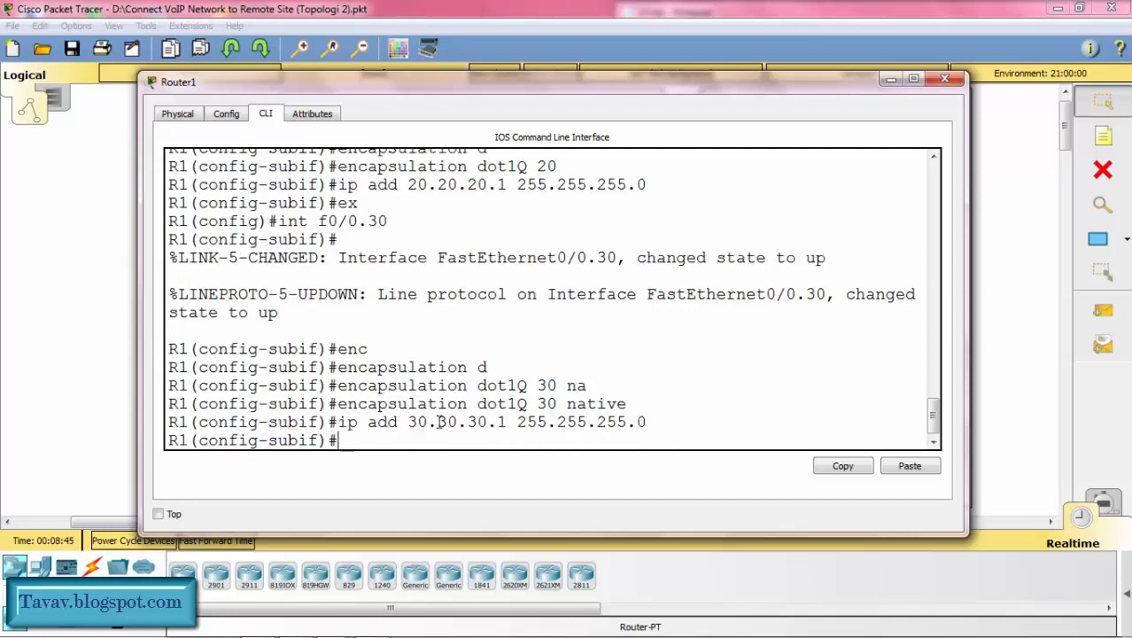
pyautogui.write('ex')
pyautogui.press('Return')
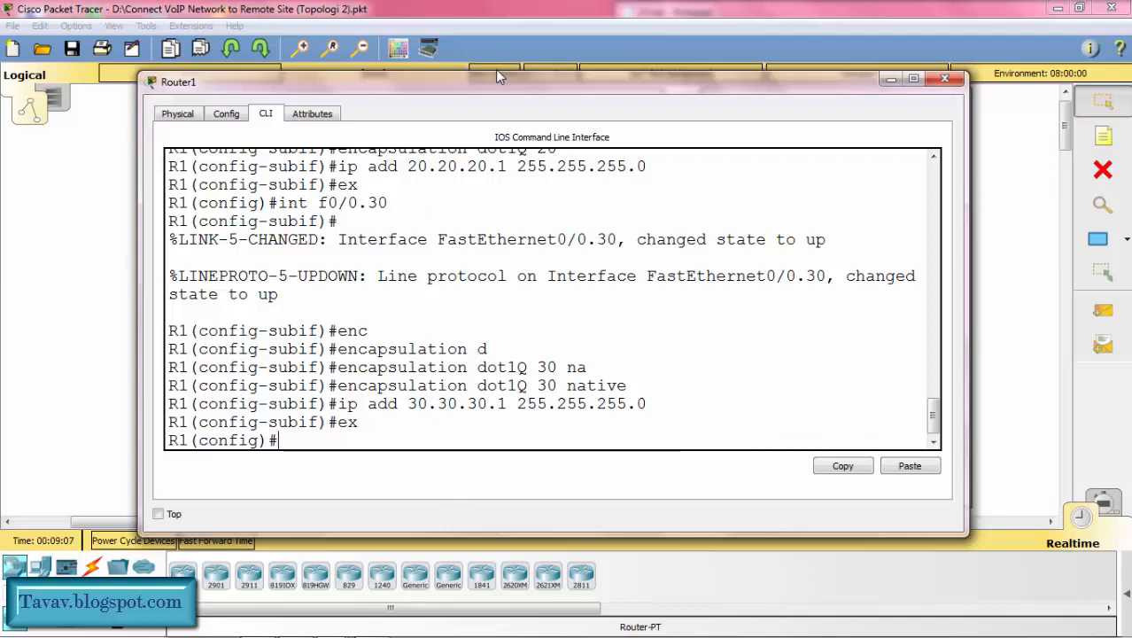
# Step: Review the topology's networks and create a DHCP pool named voice on R1
pyautogui.moveTo(495, 82); pyautogui.dragTo(479, 483)
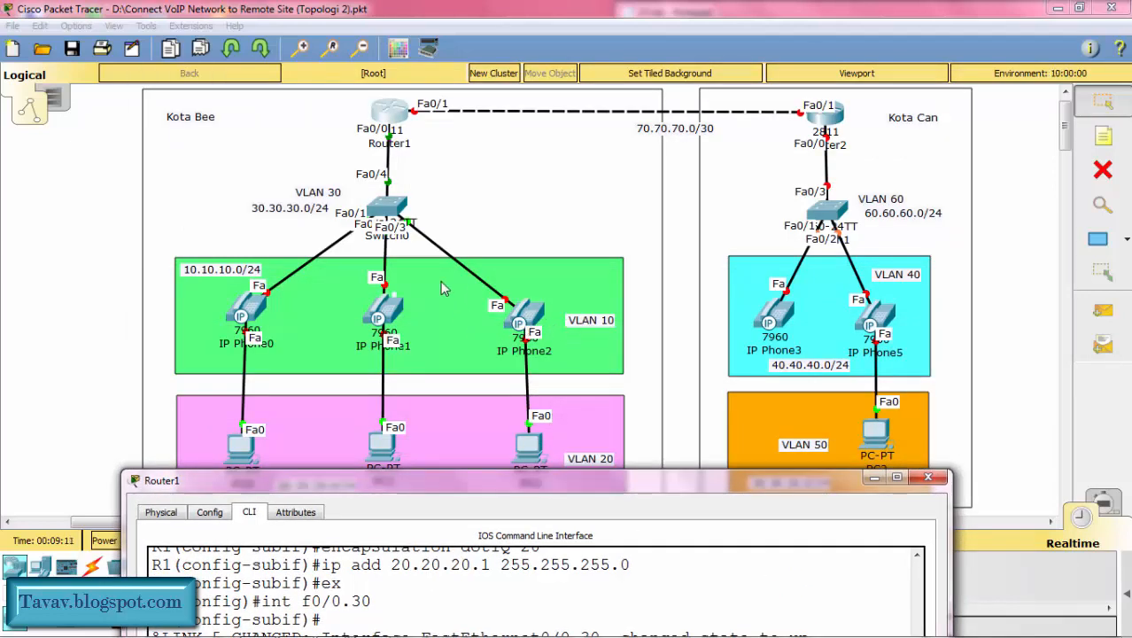
pyautogui.moveTo(576, 492); pyautogui.dragTo(589, 91)
pyautogui.write('i')
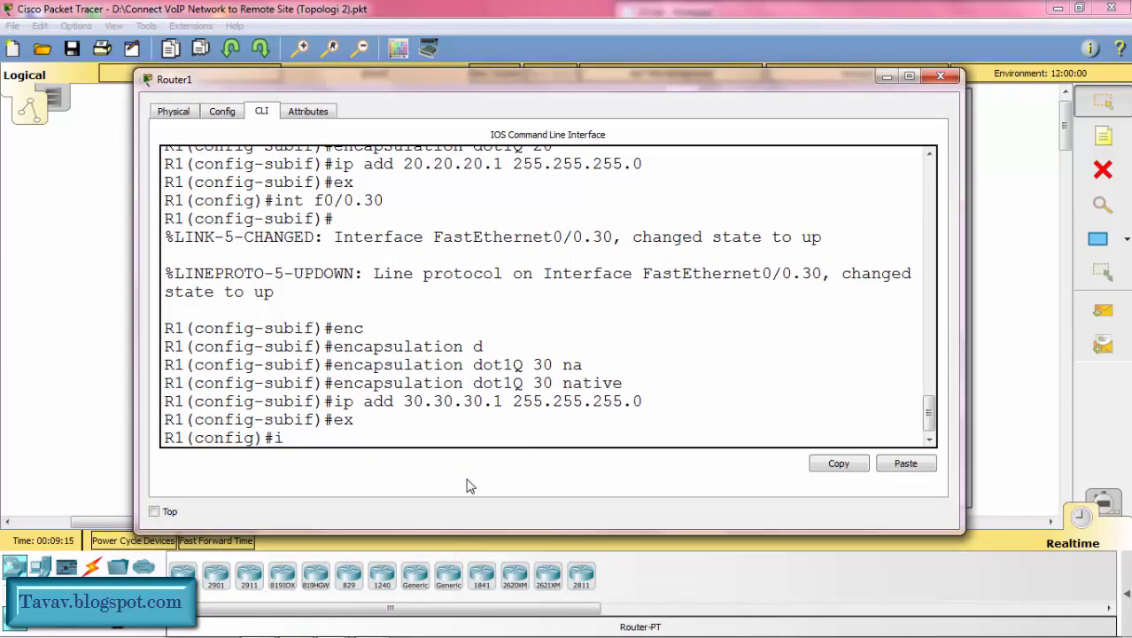
pyautogui.write('p dhcp pool ')
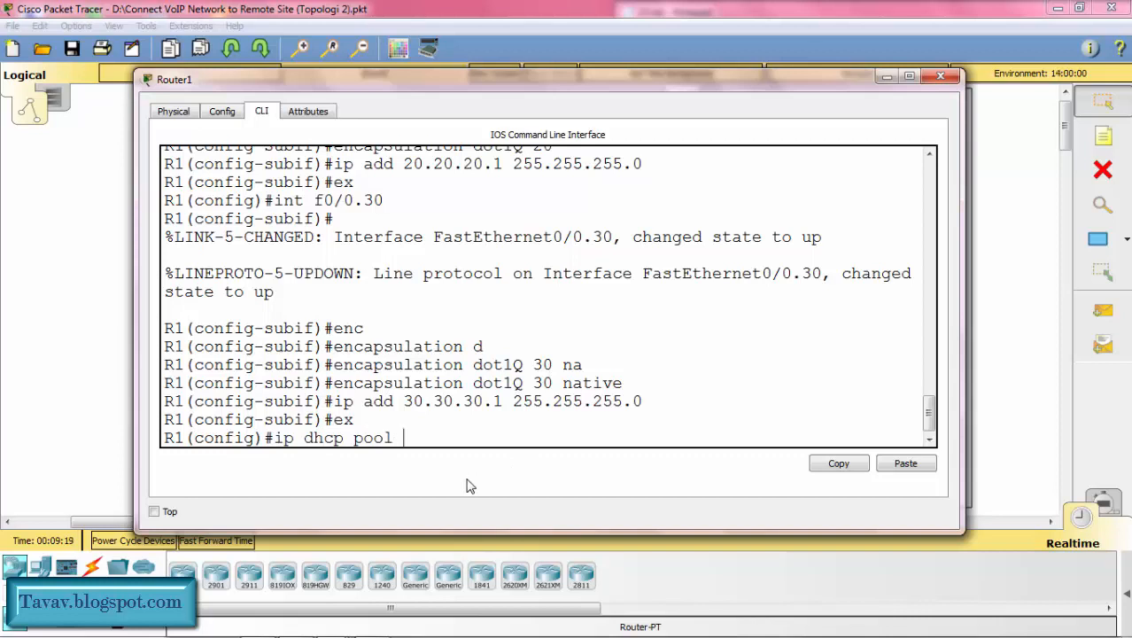
pyautogui.write('voice')
pyautogui.press('Return')
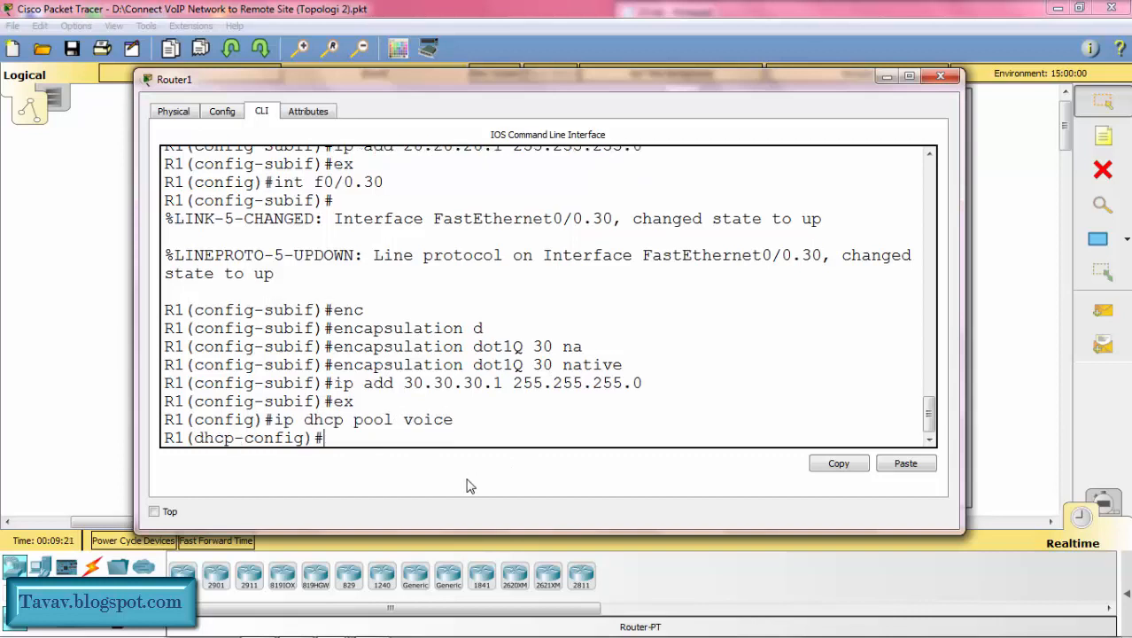
# Step: Set the voice DHCP pool's network on R1 to 10.10.10.0 with mask 255.255.255.0
pyautogui.write('net')
pyautogui.press('Tab')
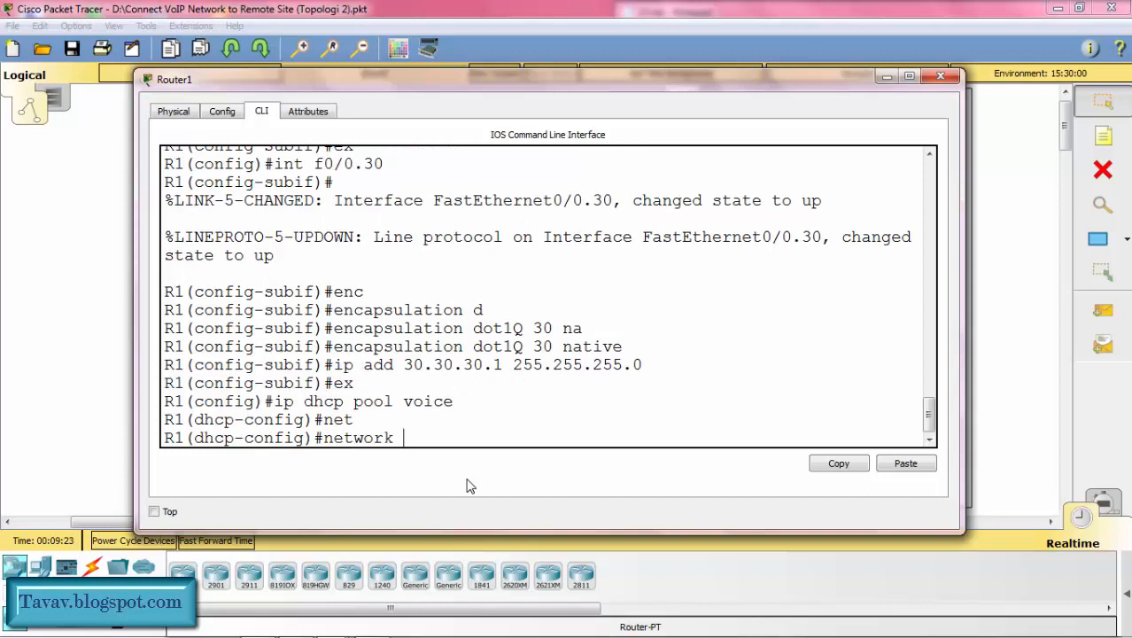
pyautogui.write('10.10.10.0 25')
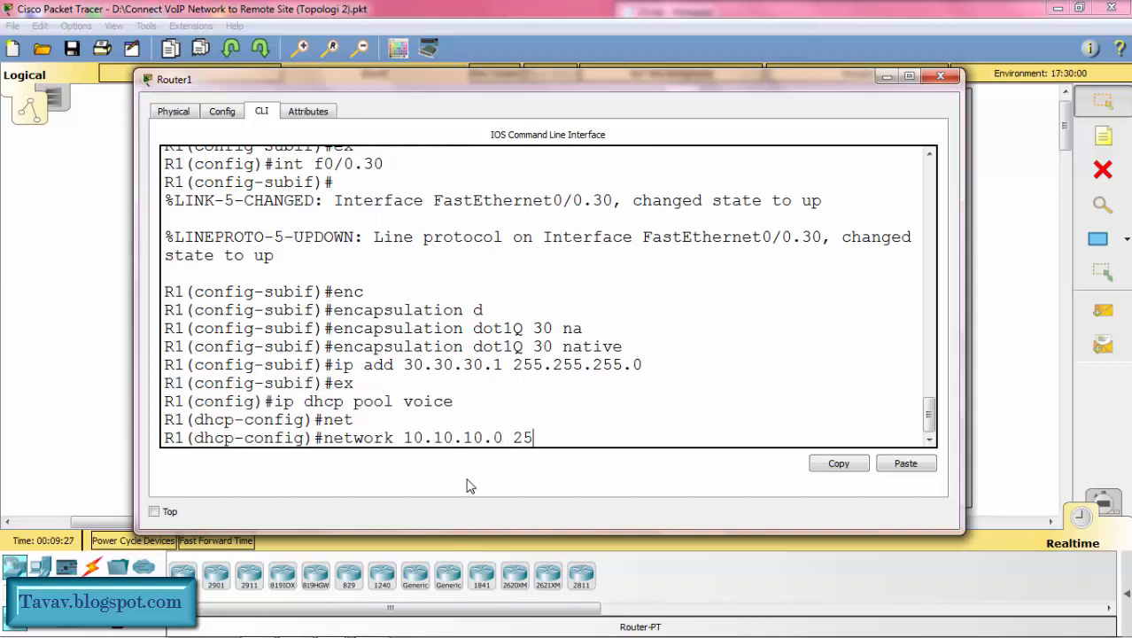
pyautogui.write('5.255.255.0')
pyautogui.press('Return')
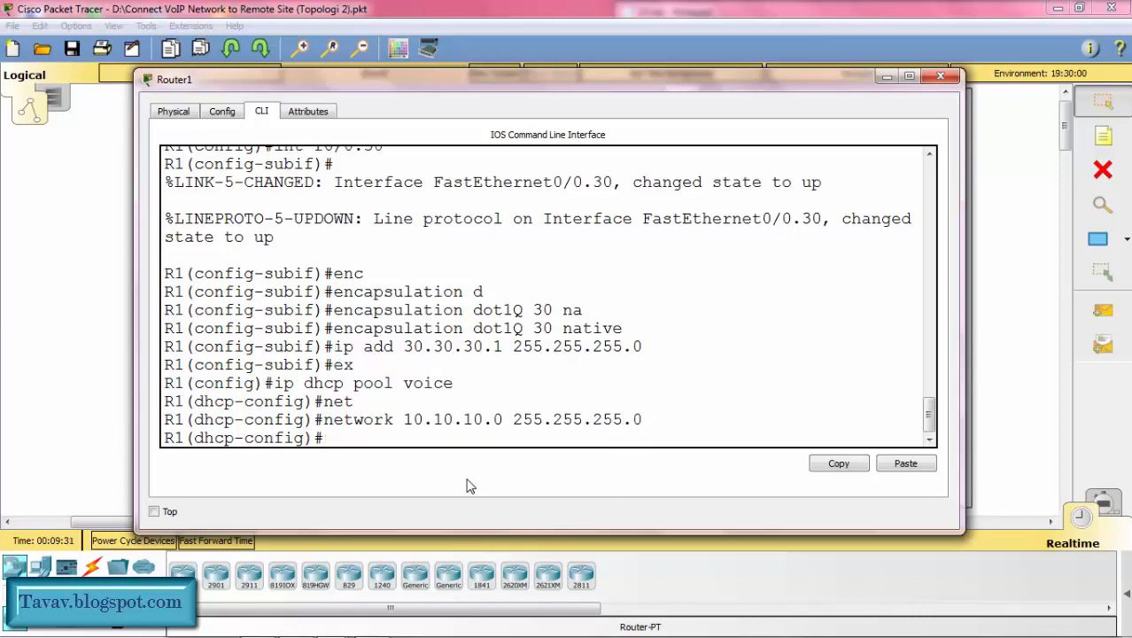
# Step: Set the voice DHCP pool's default router to 10.10.10.1
pyautogui.write('def')
pyautogui.press('Tab')
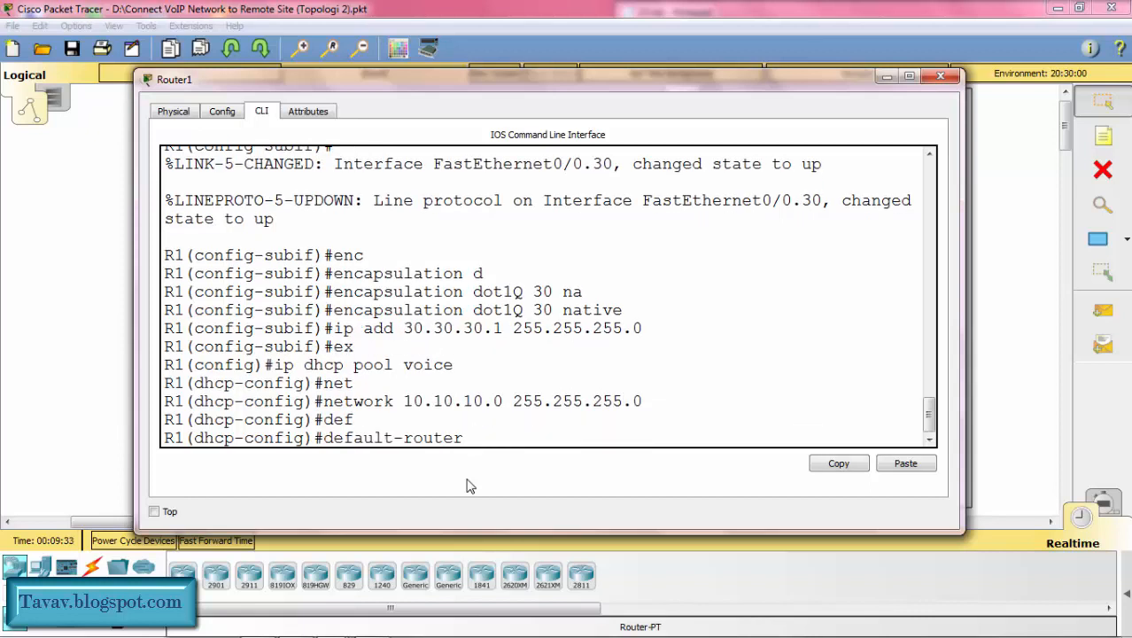
pyautogui.write('10.10.10.1')
pyautogui.press('Return')
# Step: Add option 150 with IP 10.10.10.1 to the voice DHCP pool and return to global configuration mode
pyautogui.write('o')
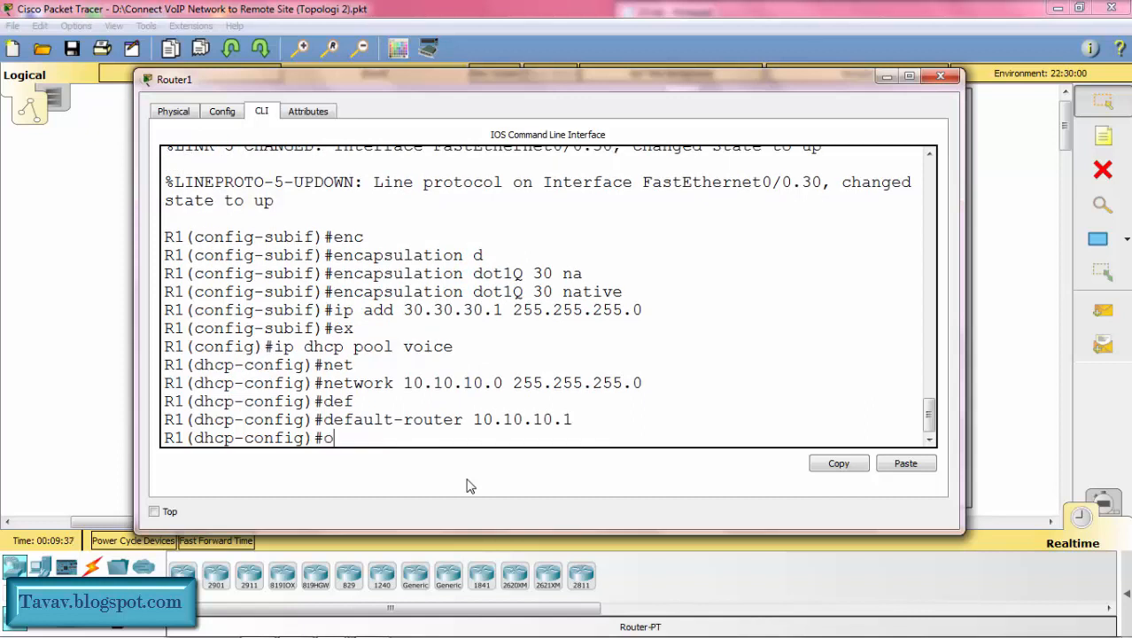
pyautogui.write('ption 15')
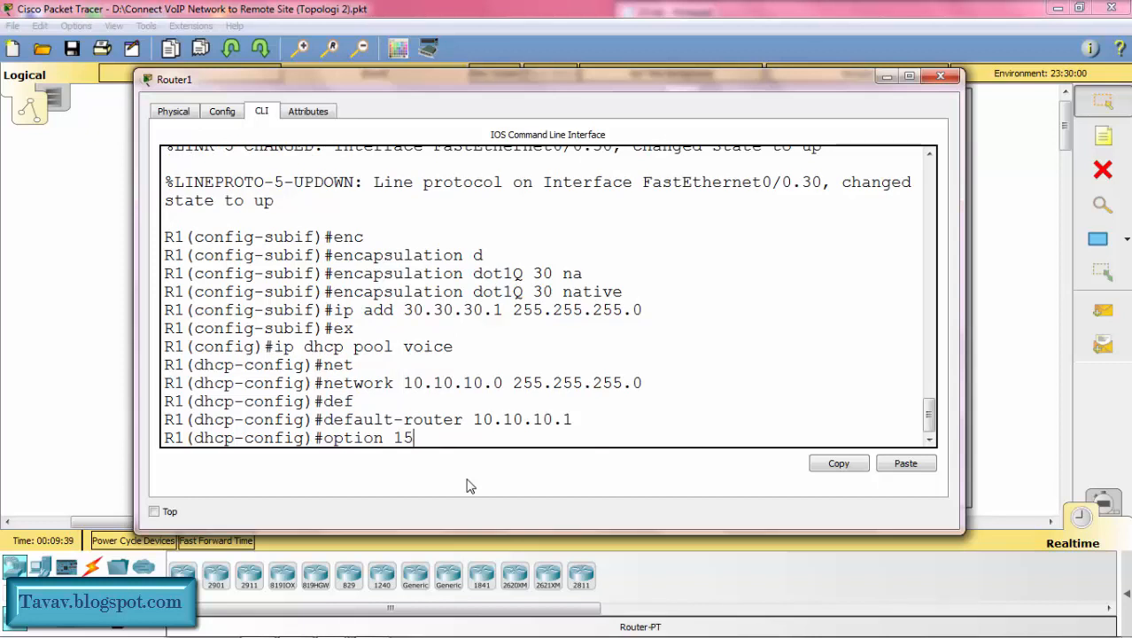
pyautogui.write('0 ip 10.10.10.')
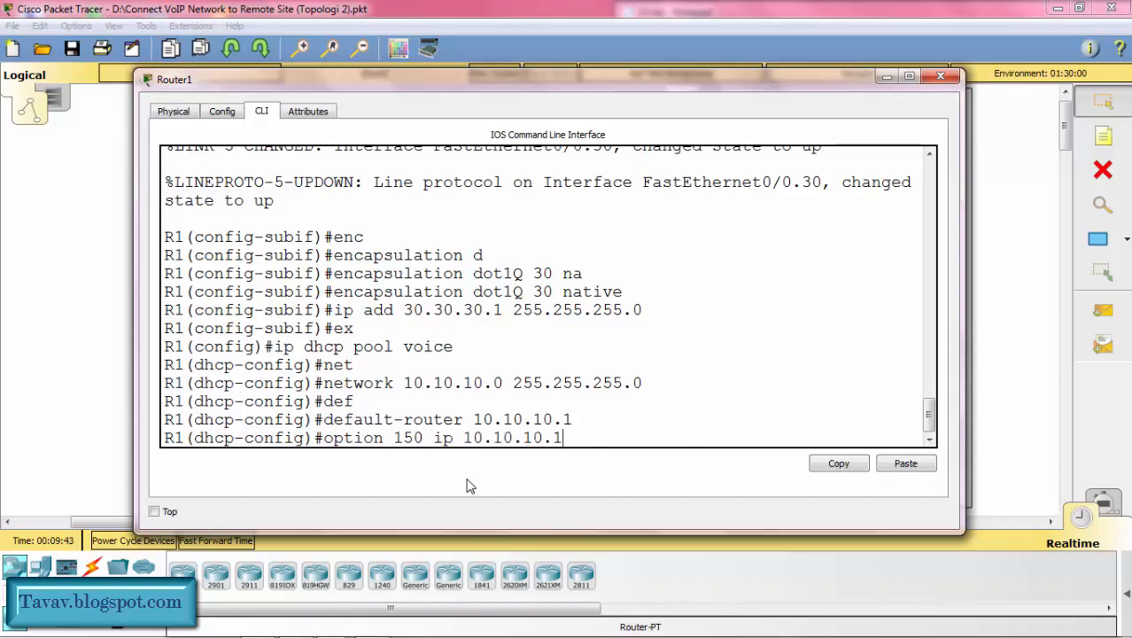
pyautogui.write('1')
pyautogui.press('Return')
pyautogui.write('ex')
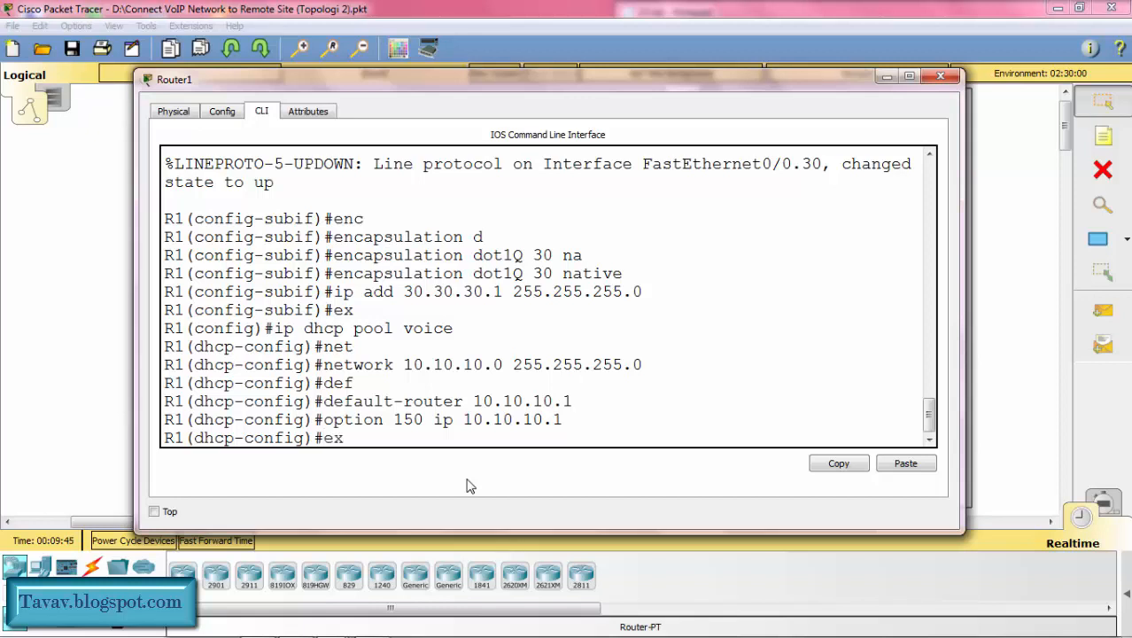
pyautogui.press('Return')
# Step: Exclude the address 10.10.10.1 from DHCP assignment on R1
pyautogui.write('ip dhc')
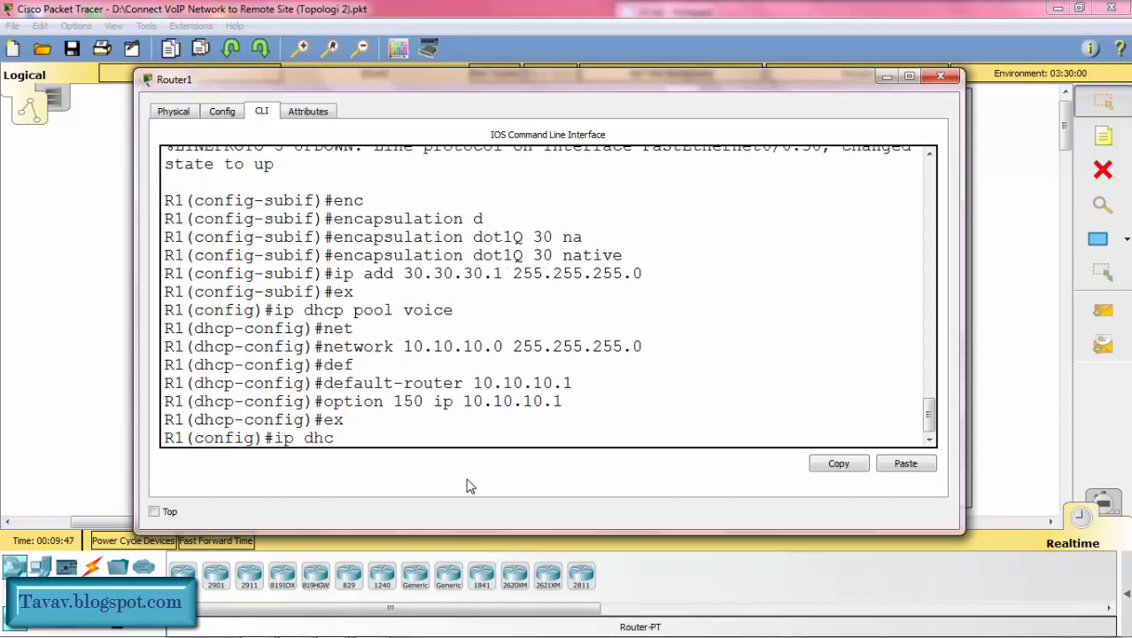
pyautogui.write('p ex')
pyautogui.press('Tab')
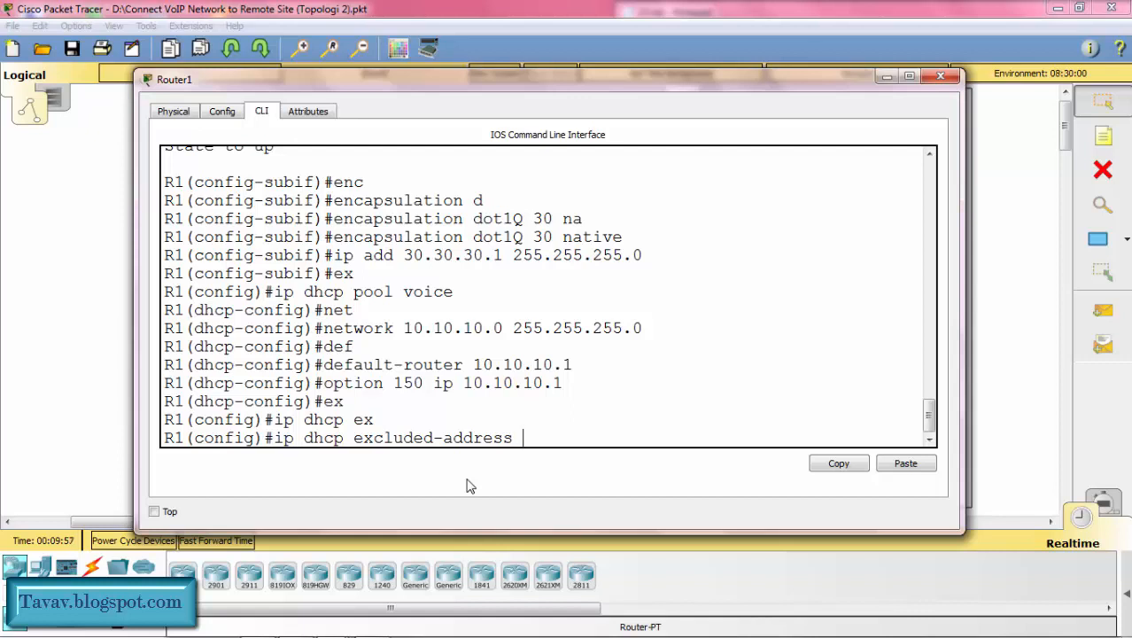
pyautogui.write('10.10.10.1')
pyautogui.press('Return')
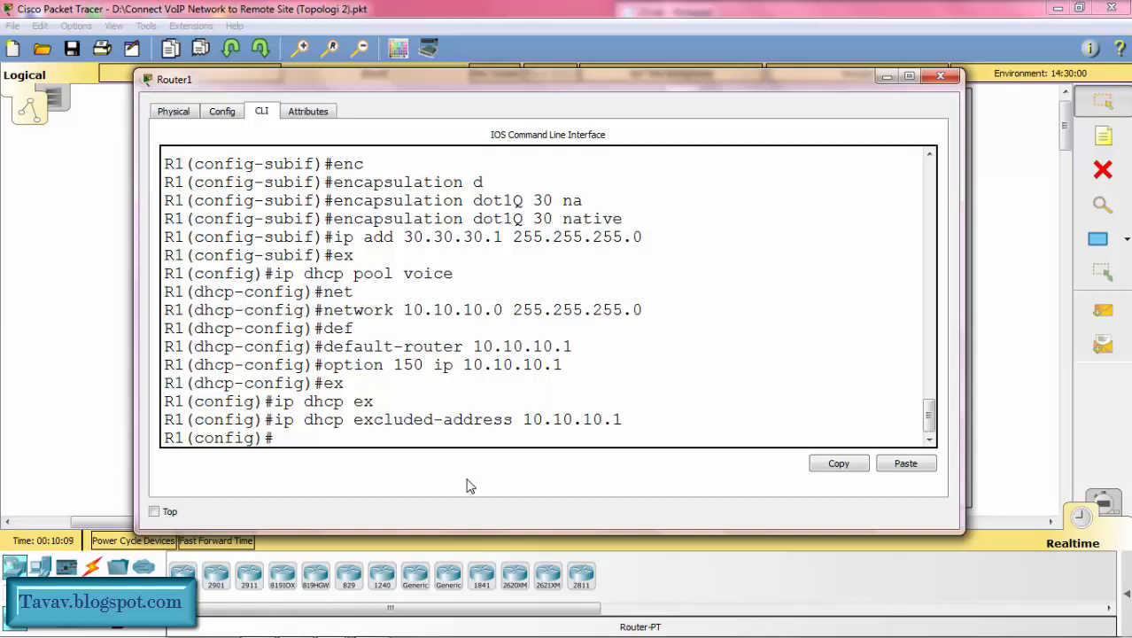
# Step: Create a second DHCP pool named data on R1
pyautogui.write('ip dhcp pool ')
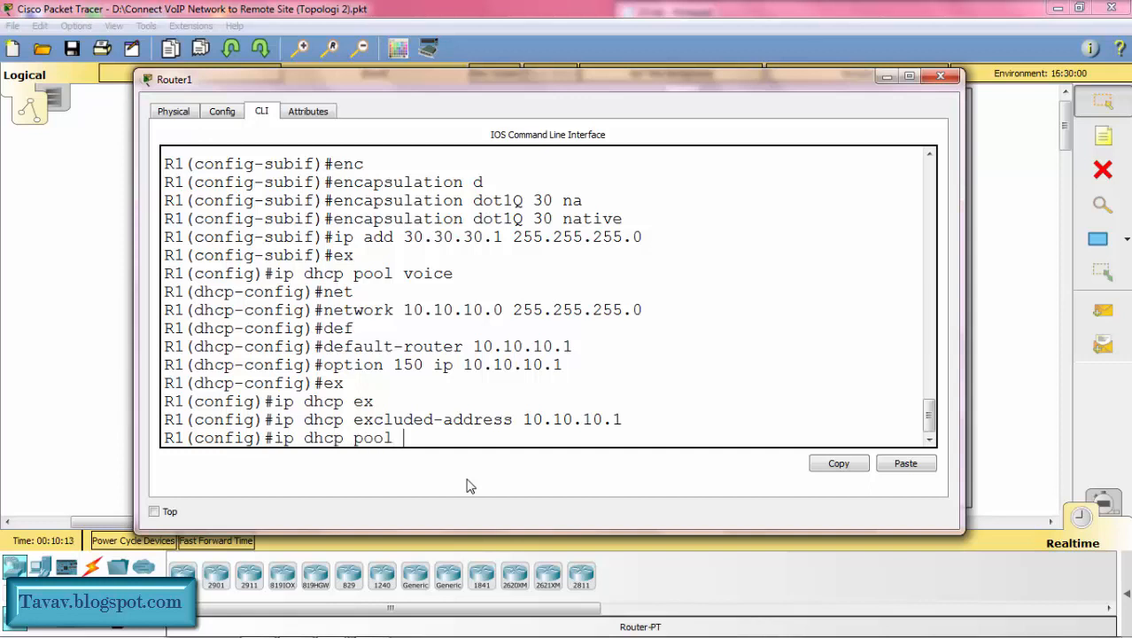
pyautogui.write('data')
pyautogui.press('Return')
# Step: Set the data DHCP pool's network to 20.20.20.0 with mask 255.255.255.0
pyautogui.write('net')
pyautogui.press('Tab')
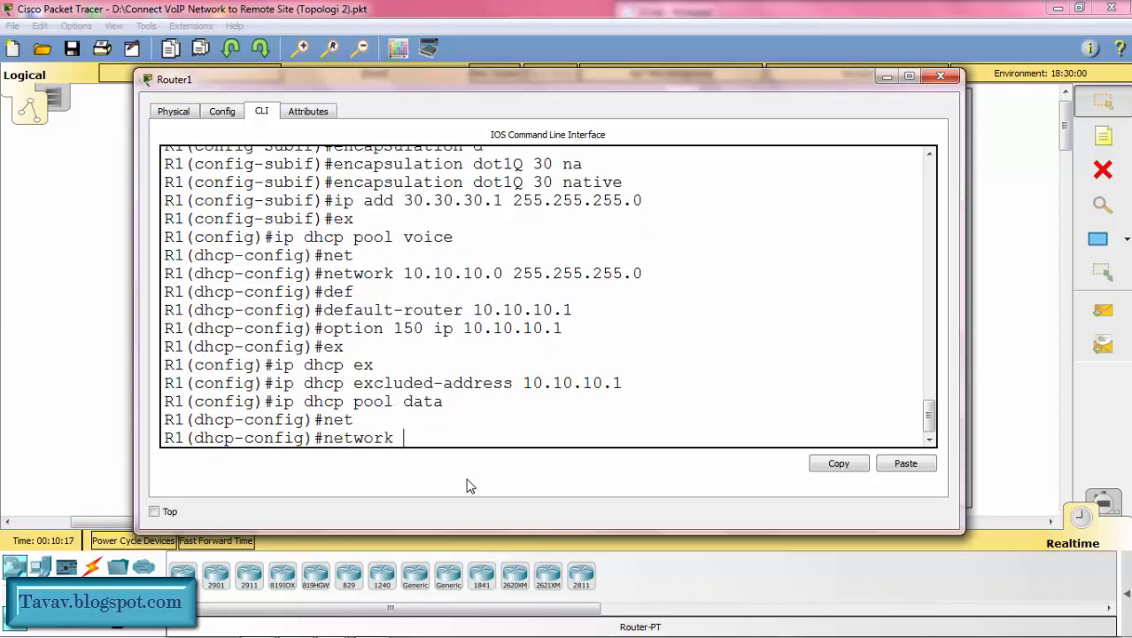
pyautogui.write('20.20.20.0')
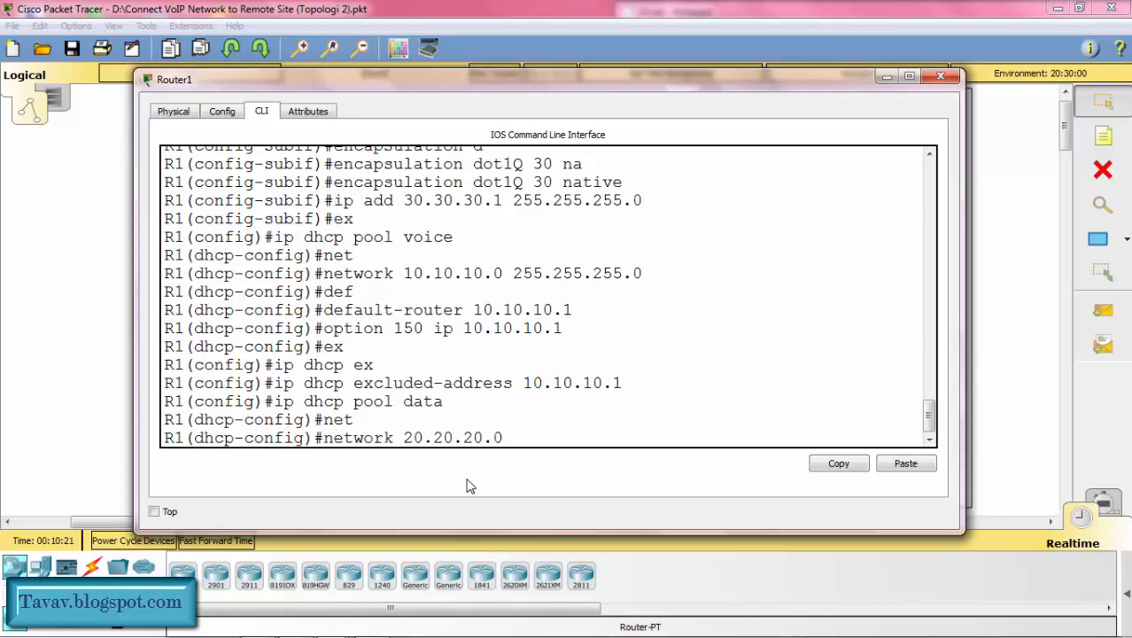
pyautogui.write(' 255.255.255.0')
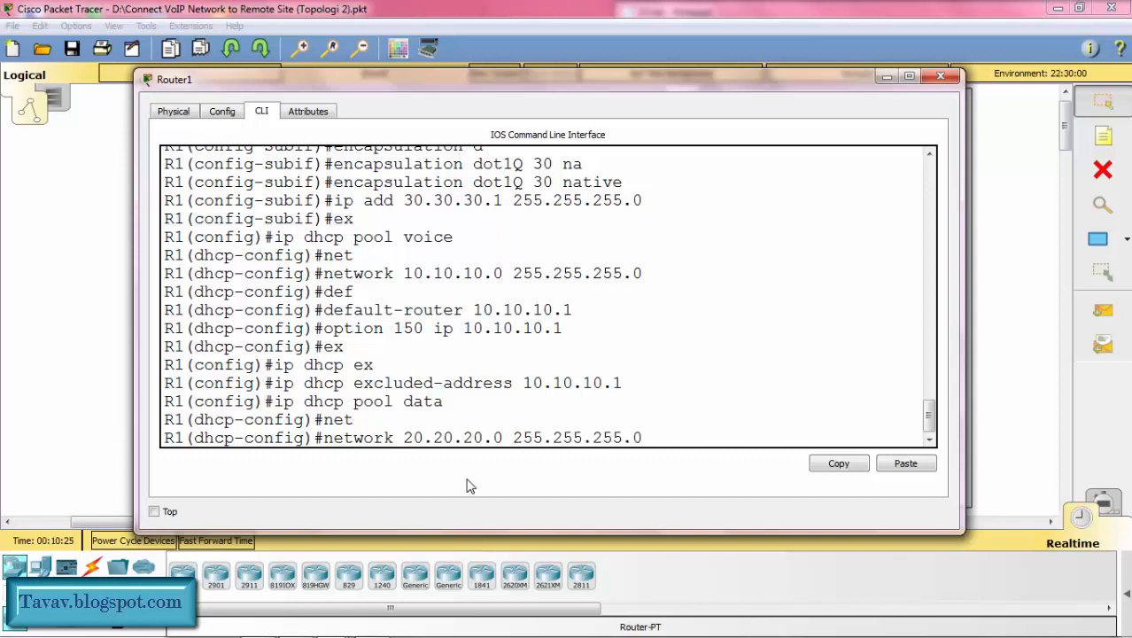
pyautogui.press('Return')
# Step: Set the data DHCP pool's default router to 20.20.20.1 and return to global configuration mode
pyautogui.write('def')
pyautogui.press('Tab')
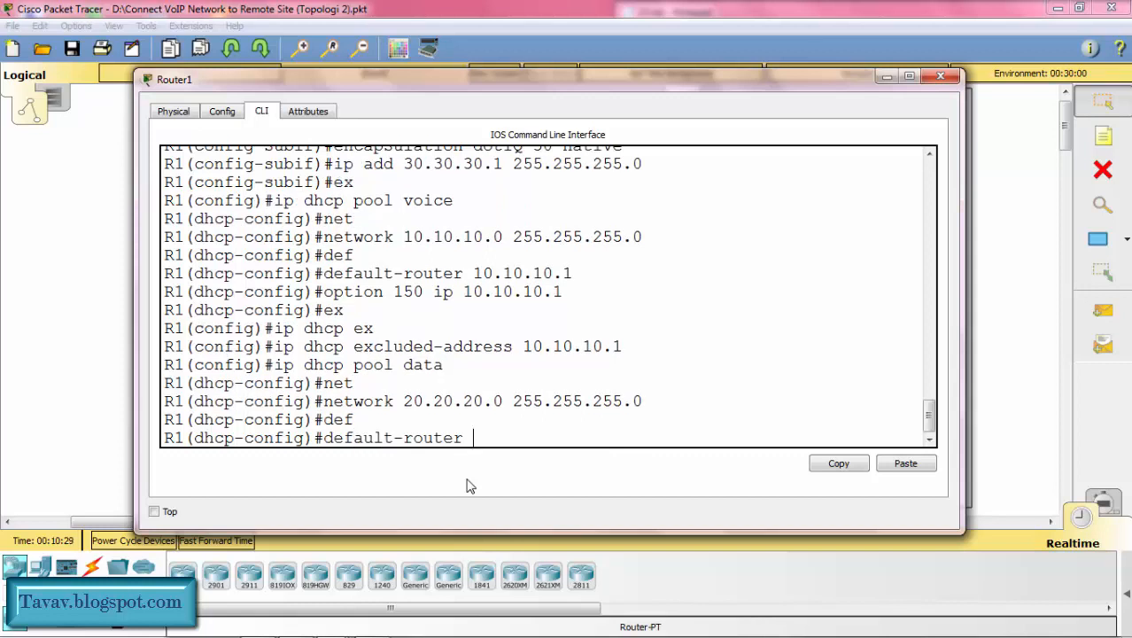
pyautogui.write('20.20')
pyautogui.write('.0 2')
pyautogui.press('BackSpace')
pyautogui.press('BackSpace')
pyautogui.write('20.1')
pyautogui.press('Return')
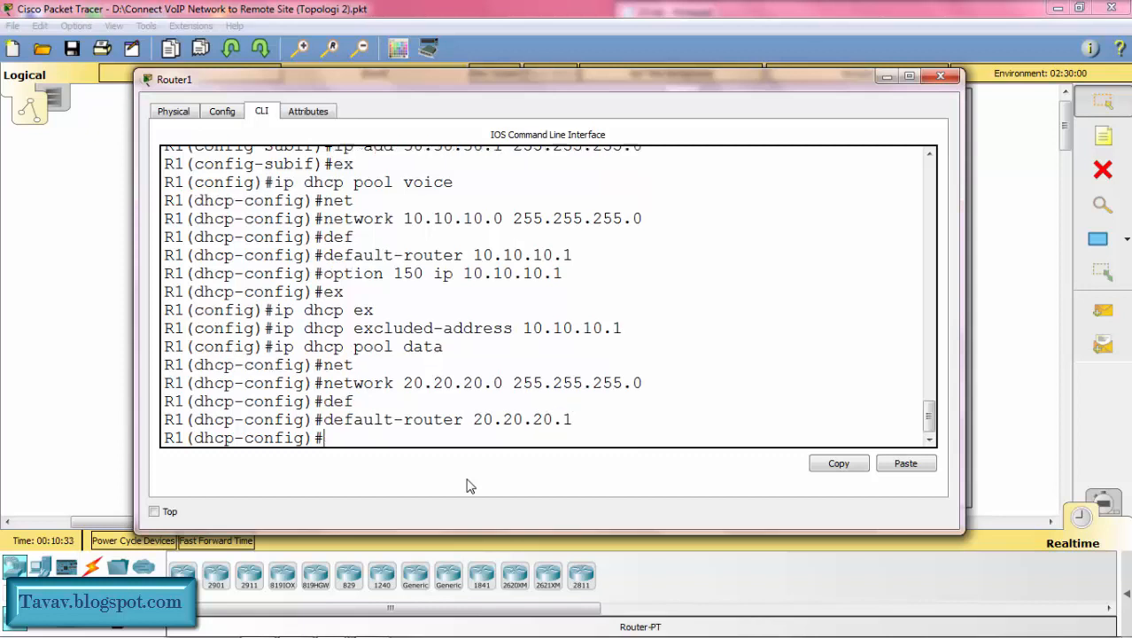
pyautogui.write('ex')
pyautogui.press('Return')
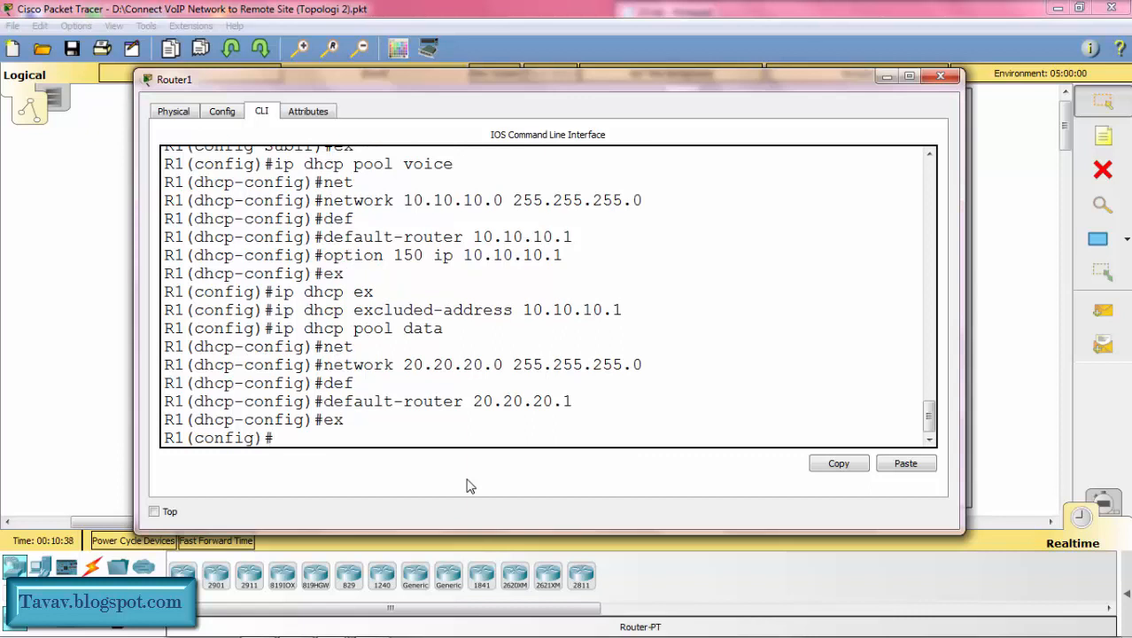
# Step: Exclude 20.20.20.1 from DHCP assignment on R1 and minimize the router's window
pyautogui.write('ip dhcp ex')
pyautogui.press('Tab')
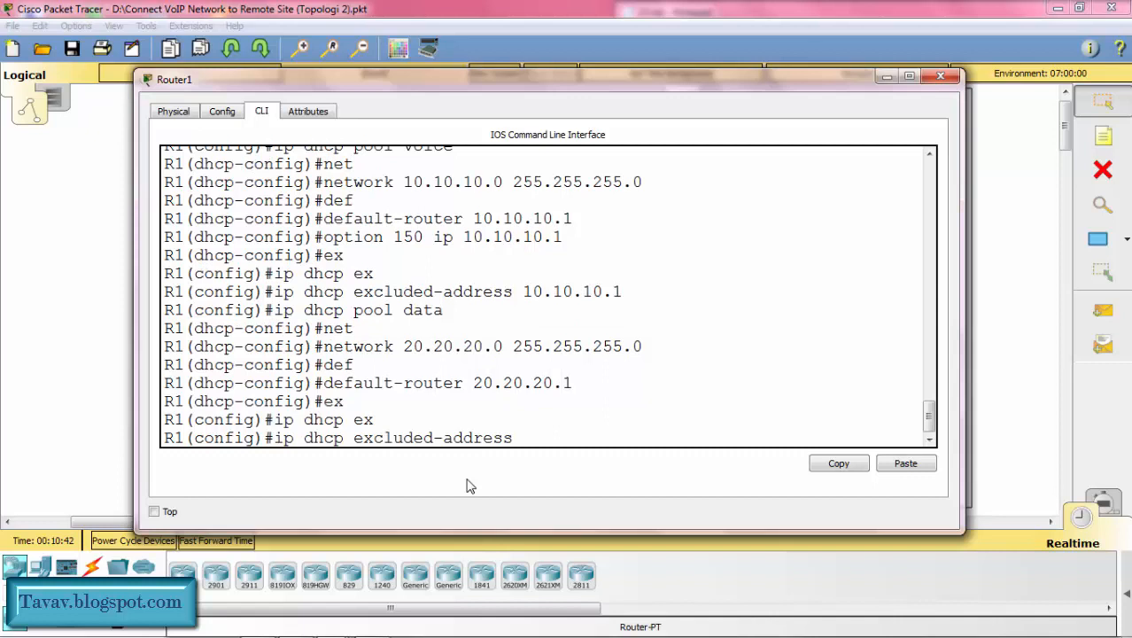
pyautogui.write('20.20.20.1')
pyautogui.press('Return')
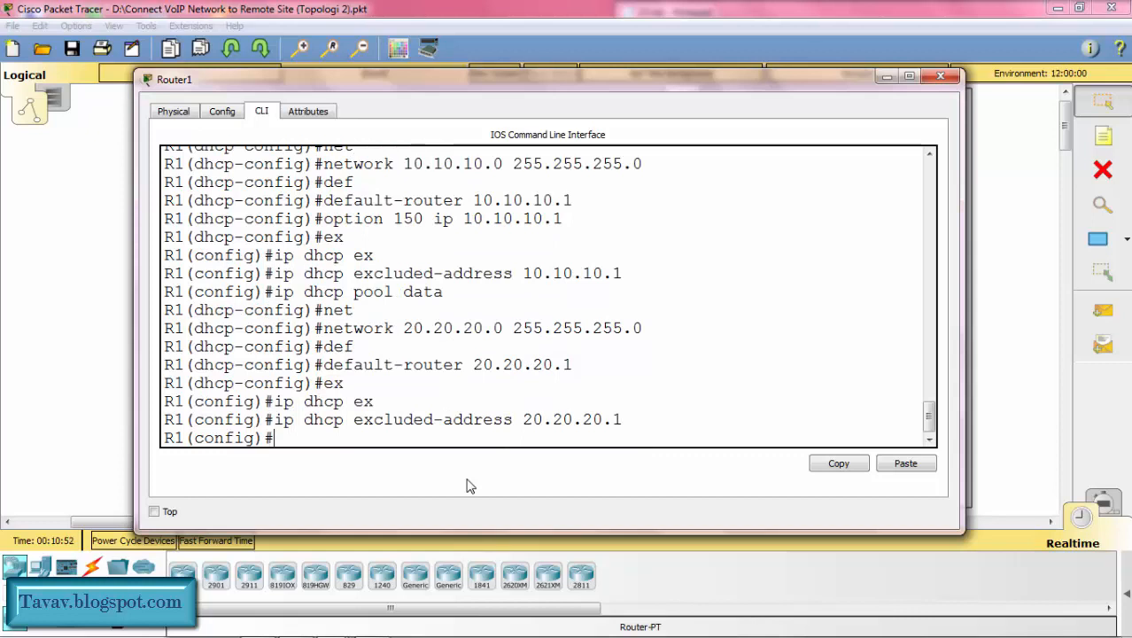
pyautogui.click(886, 78)
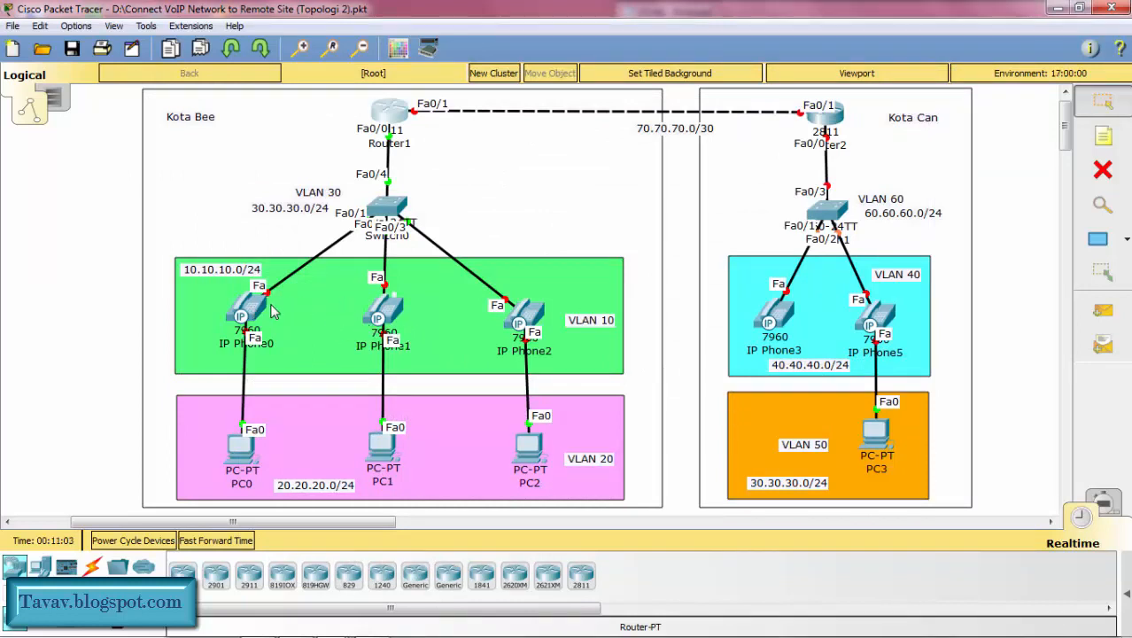
# Step: Connect the power adapter to IP Phone0 in Kota Bee's VLAN 10 and minimize its window
pyautogui.click(244, 308)
pyautogui.moveTo(675, 468); pyautogui.dragTo(757, 360)
pyautogui.click(724, 118)
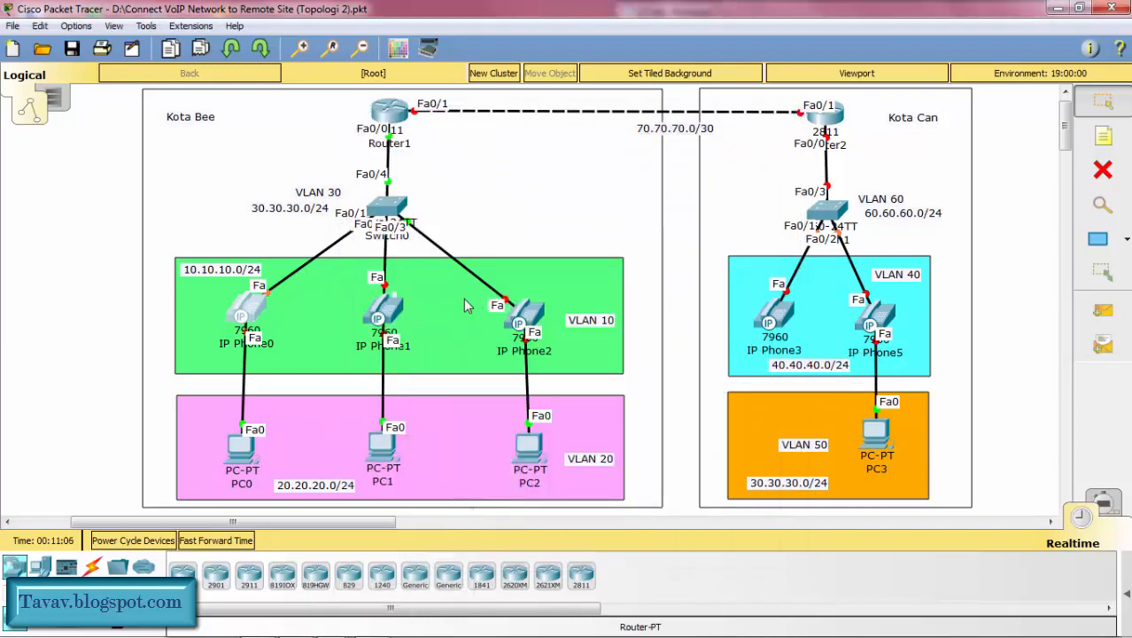
# Step: Plug the power adapter into IP Phone1 in VLAN 10 and minimize its window
pyautogui.click(382, 311)
pyautogui.moveTo(667, 470); pyautogui.dragTo(763, 357)
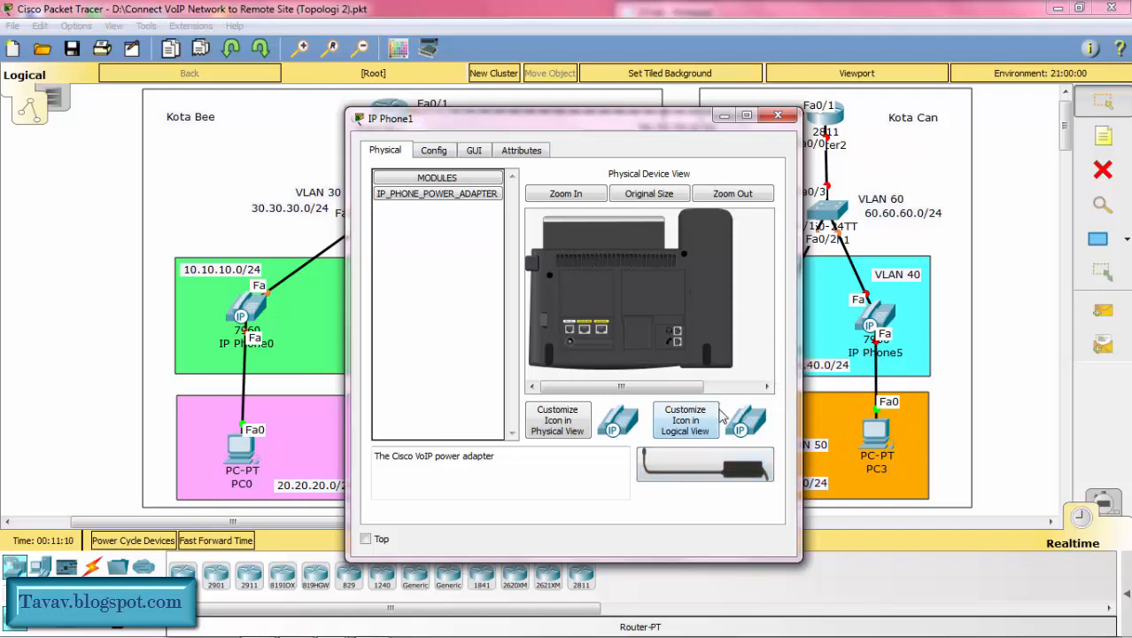
pyautogui.moveTo(693, 470); pyautogui.dragTo(574, 348)
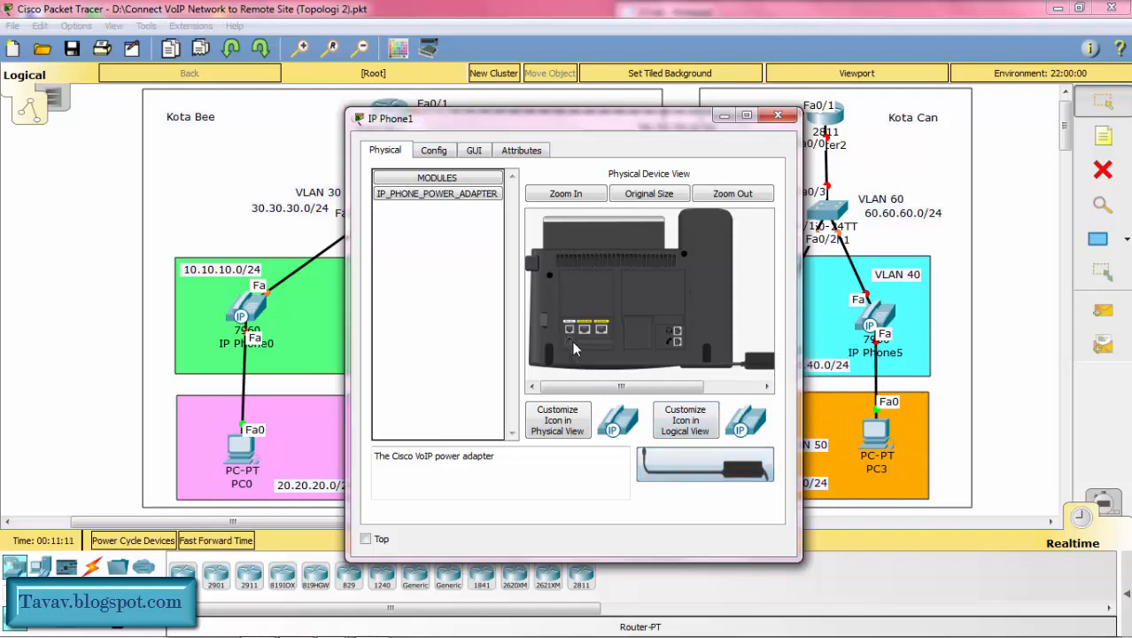
pyautogui.click(725, 117)
# Step: Plug the power adapter into IP Phone2 in VLAN 10 and minimize its window
pyautogui.click(525, 315)
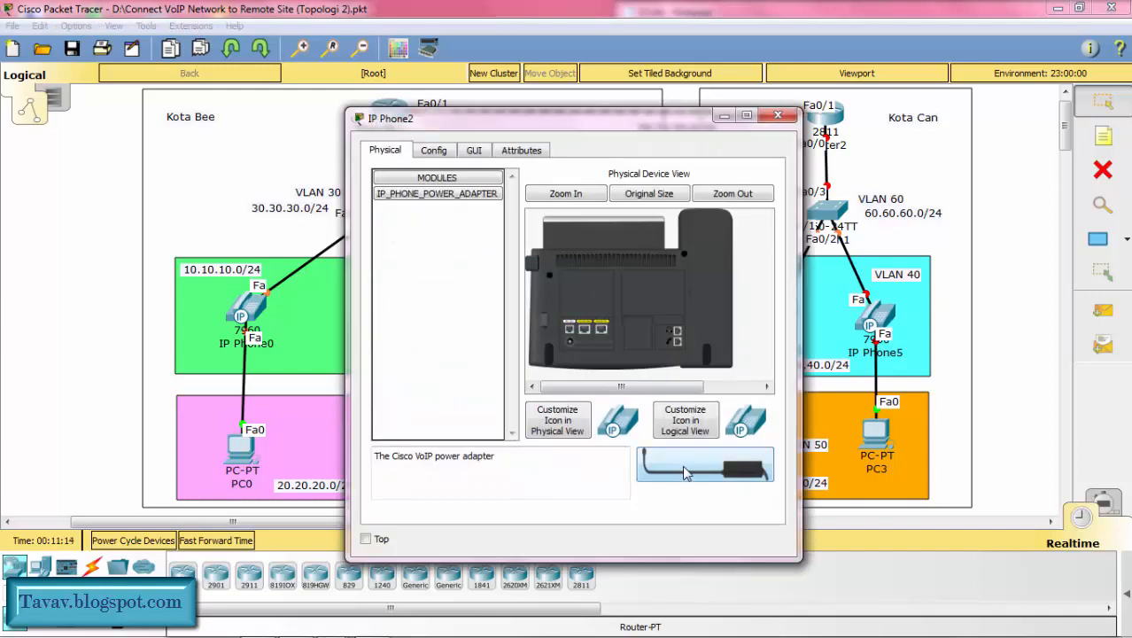
pyautogui.moveTo(683, 467); pyautogui.dragTo(573, 342)
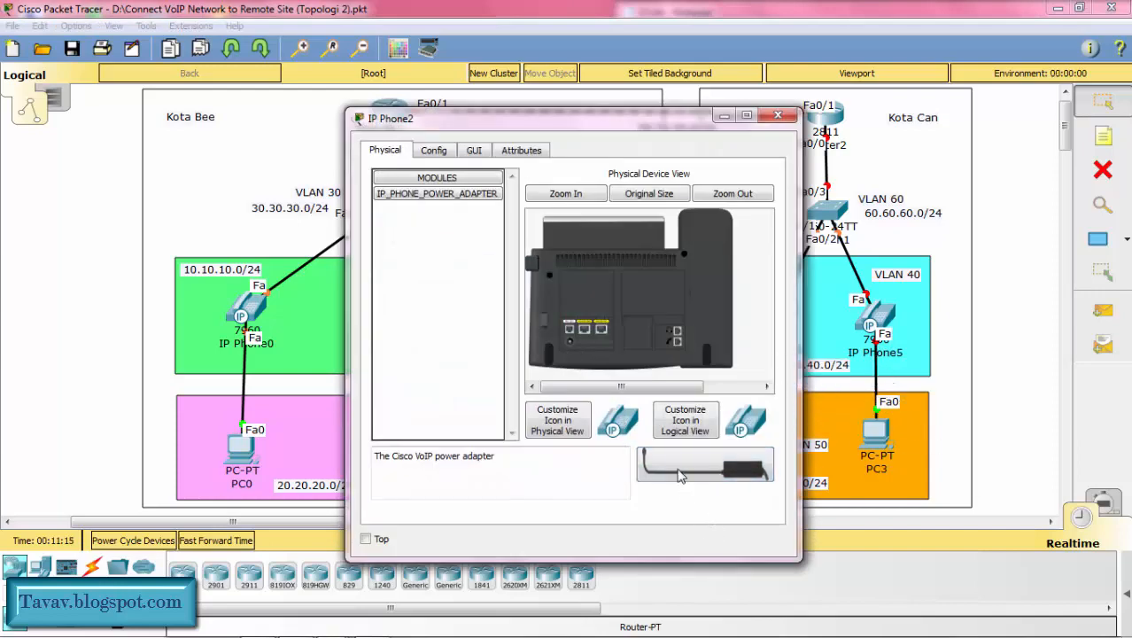
pyautogui.moveTo(680, 467); pyautogui.dragTo(568, 339)
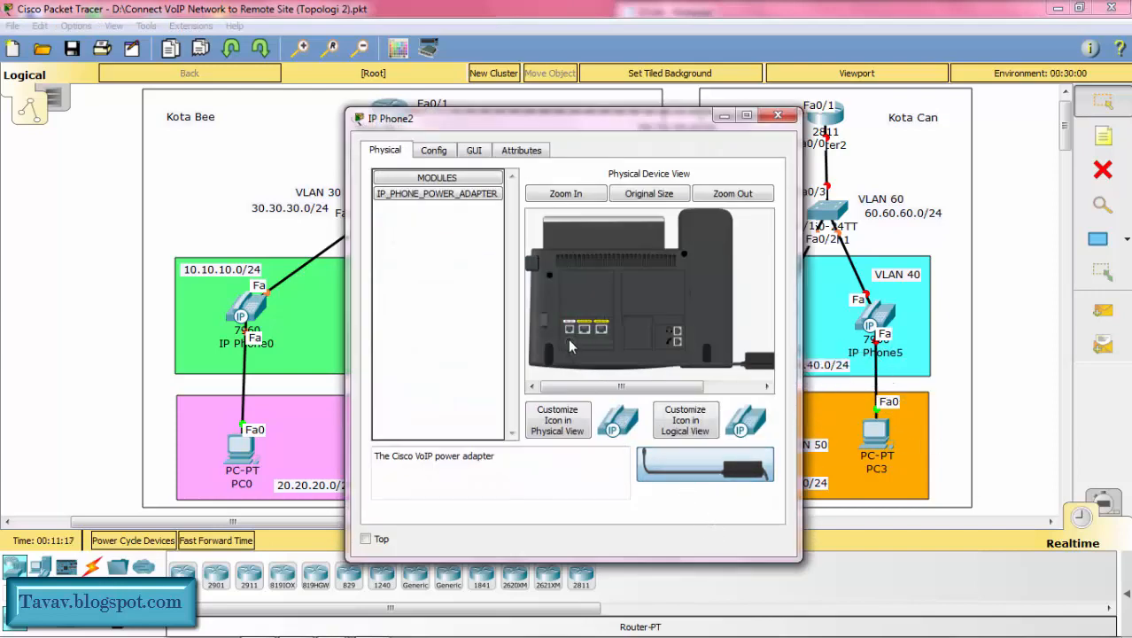
pyautogui.click(724, 117)
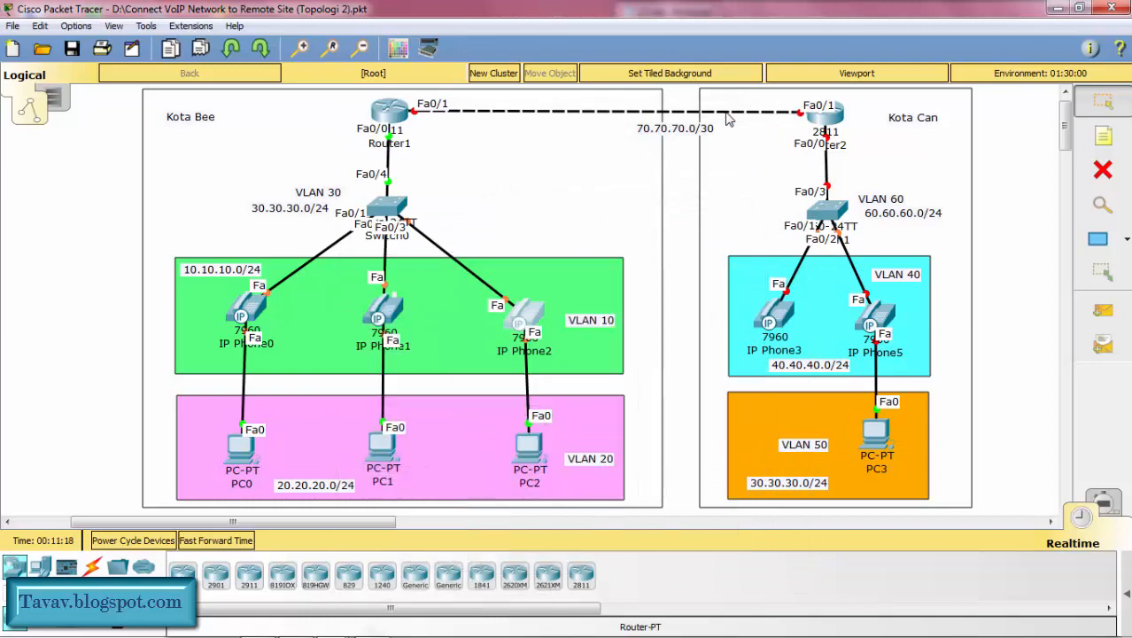
# Step: Power IP Phone3 in Kota Can's VLAN 40 with its power adapter and minimize its window
pyautogui.click(780, 319)
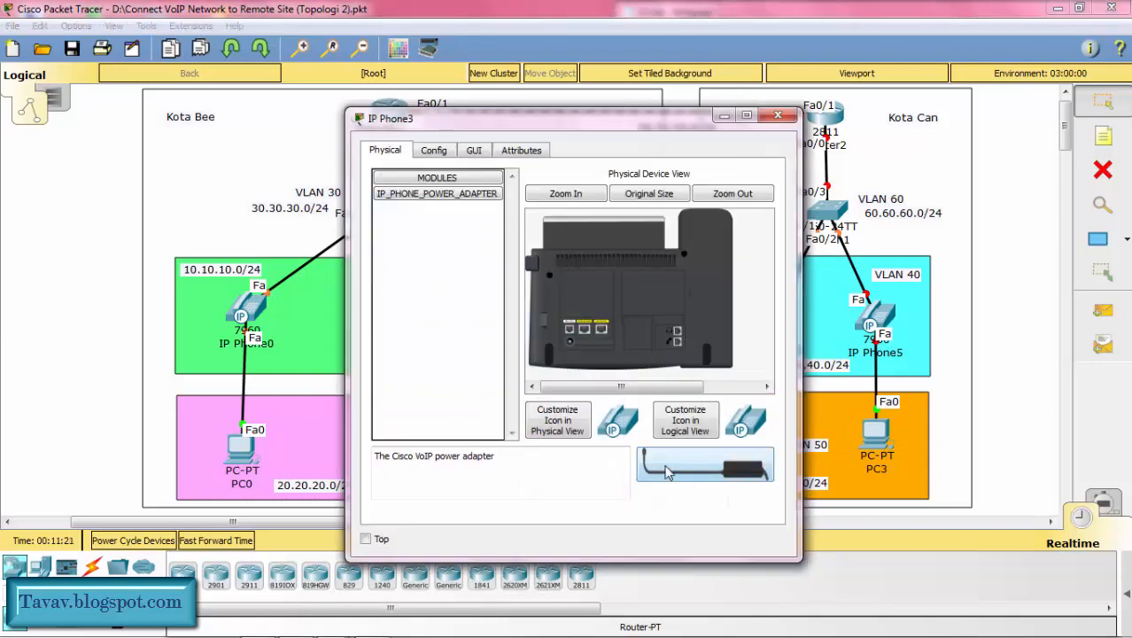
pyautogui.moveTo(668, 467); pyautogui.dragTo(571, 341)
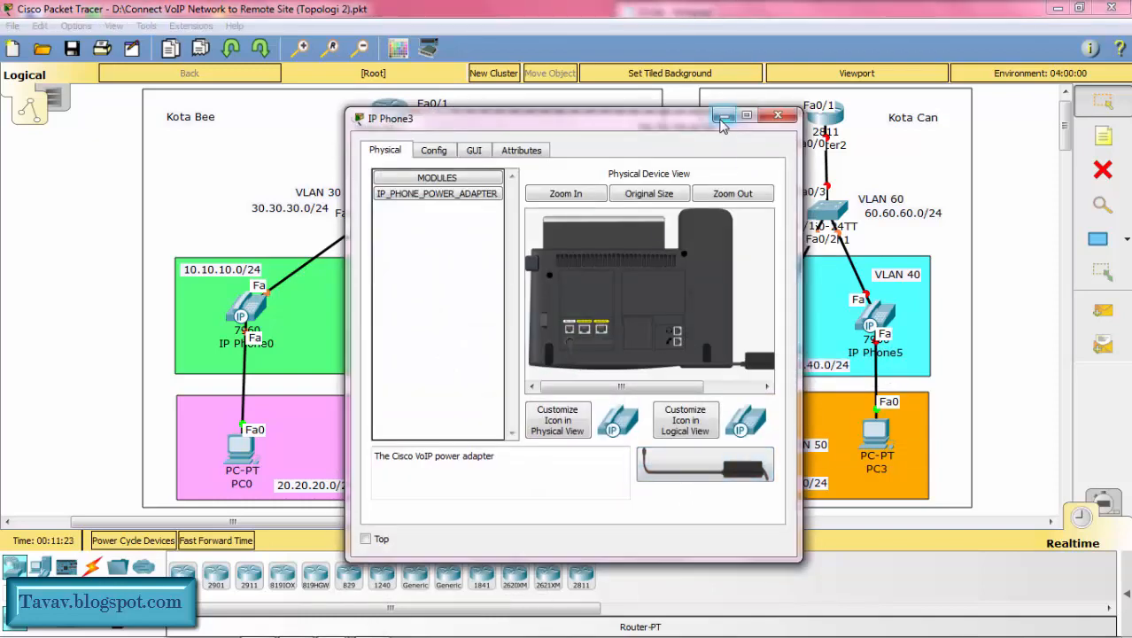
pyautogui.click(725, 116)
# Step: Power IP Phone5 in Kota Can's VLAN 40 with its power adapter and minimize its window
pyautogui.click(873, 326)
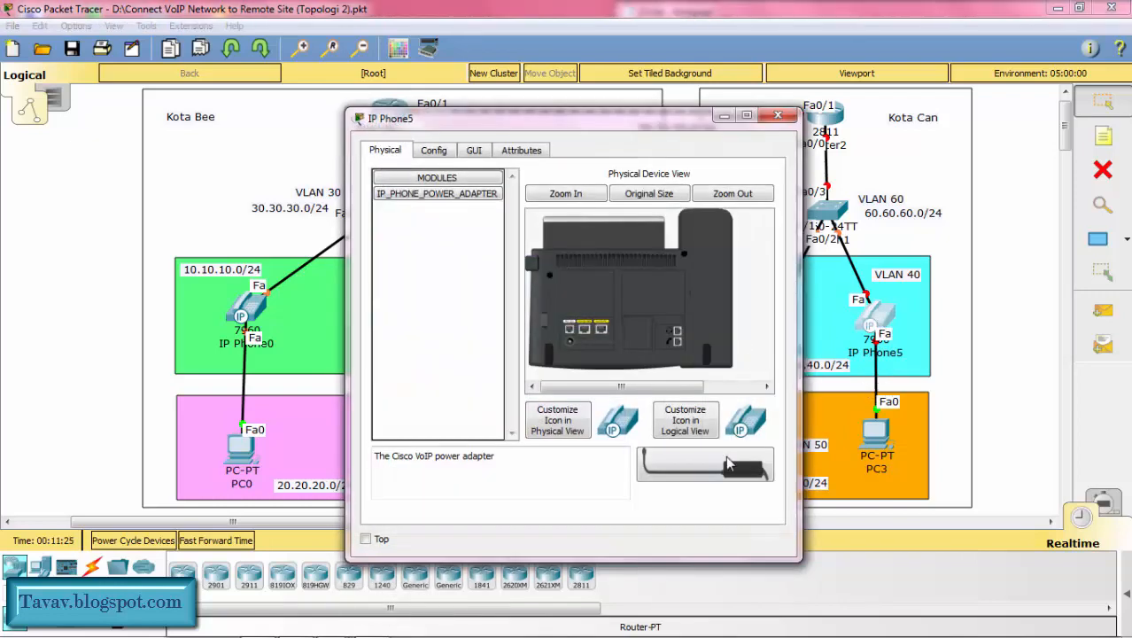
pyautogui.moveTo(700, 465); pyautogui.dragTo(571, 348)
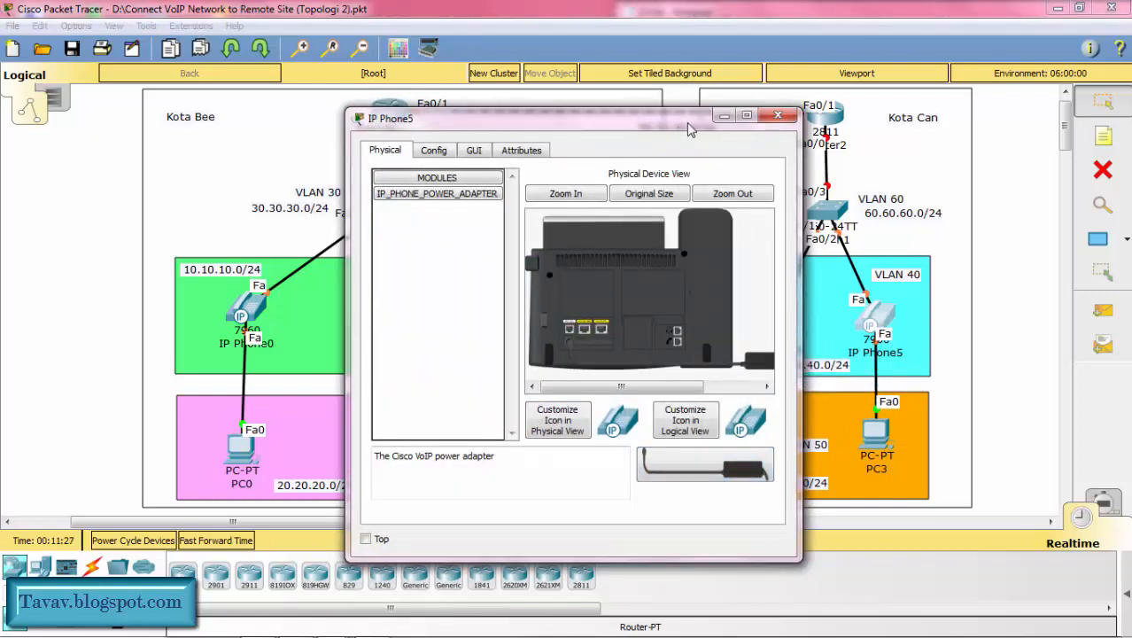
pyautogui.click(723, 116)
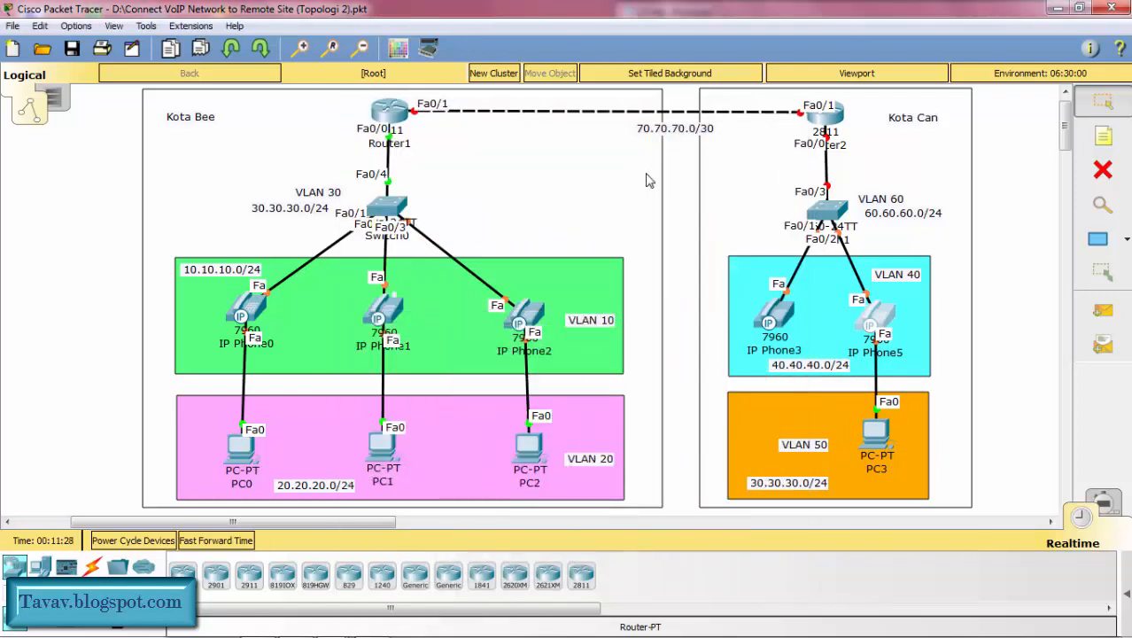
# Step: Renew PC0's IPv4 address by switching its IP configuration to static and back to DHCP, and minimize its window
pyautogui.click(249, 456)
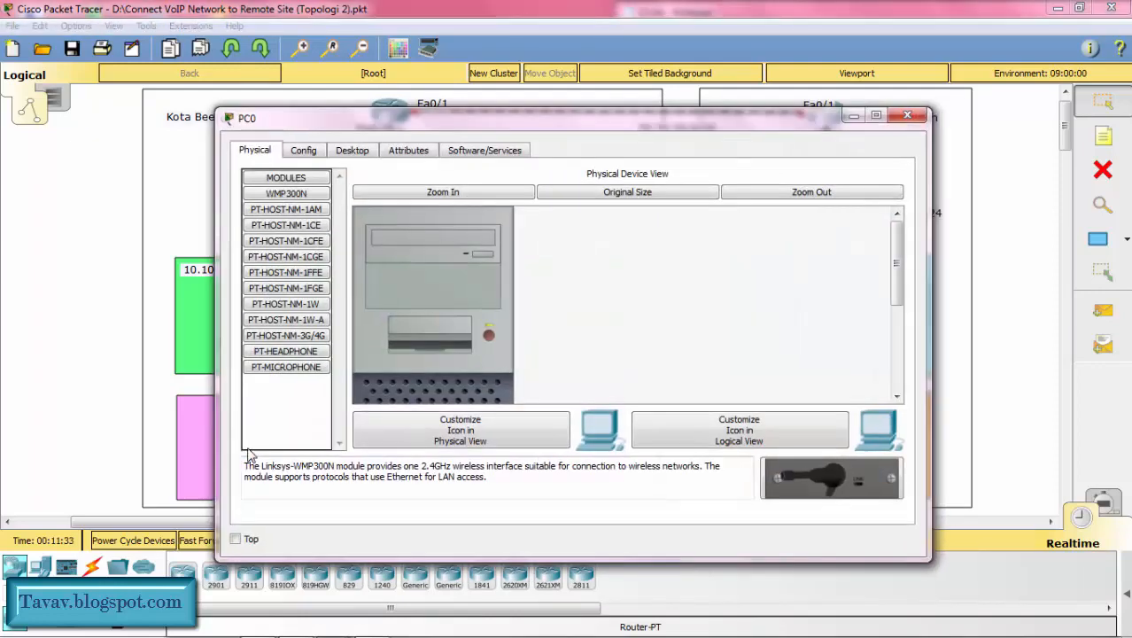
pyautogui.click(350, 151)
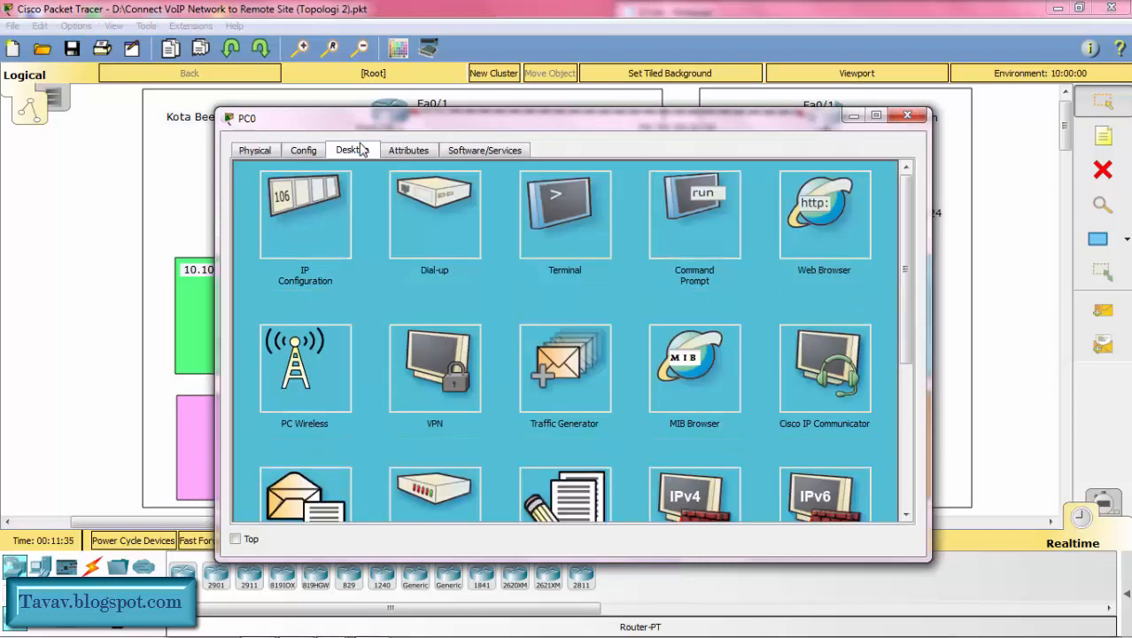
pyautogui.click(326, 202)
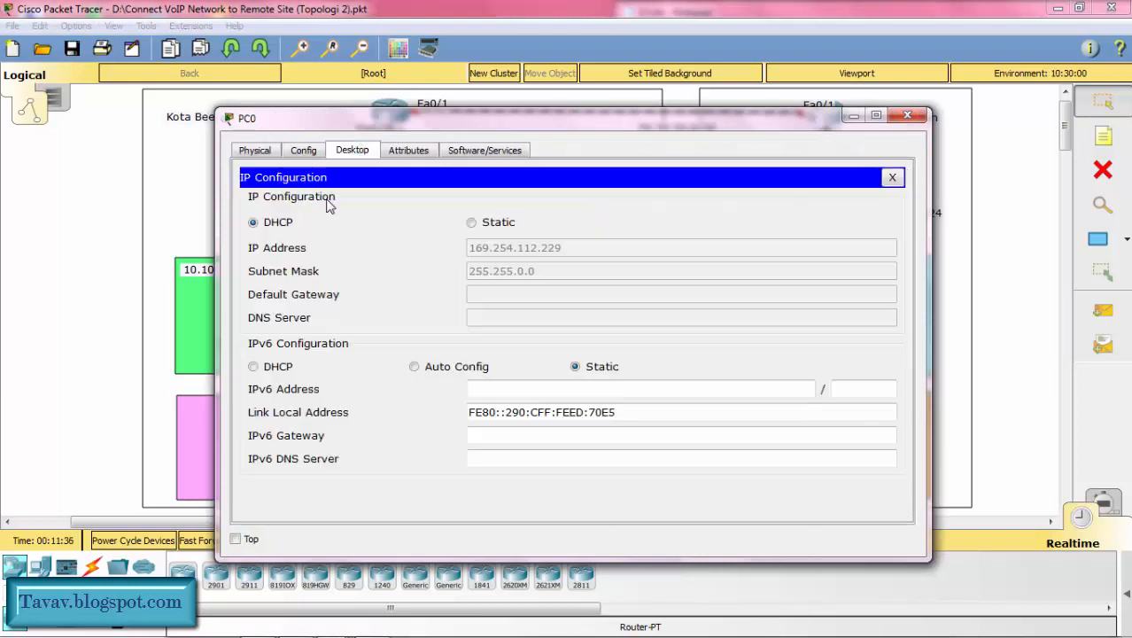
pyautogui.click(471, 222)
pyautogui.click(275, 222)
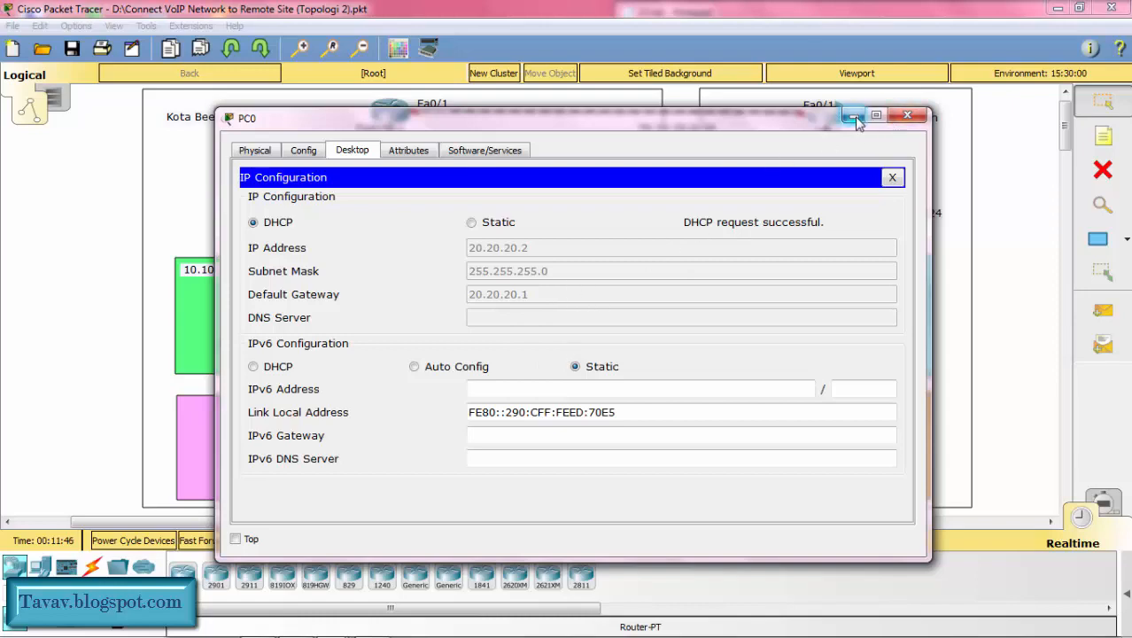
pyautogui.click(853, 116)
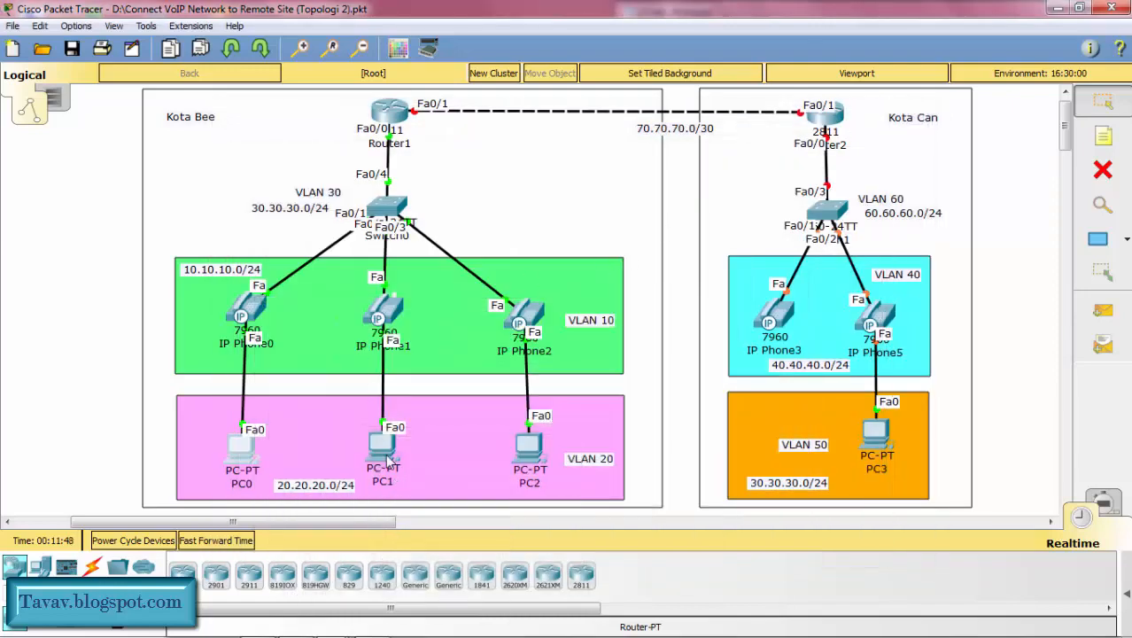
# Step: Request a fresh DHCP lease on PC1 by toggling its IPv4 setting to static and back, and minimize its window
pyautogui.click(383, 447)
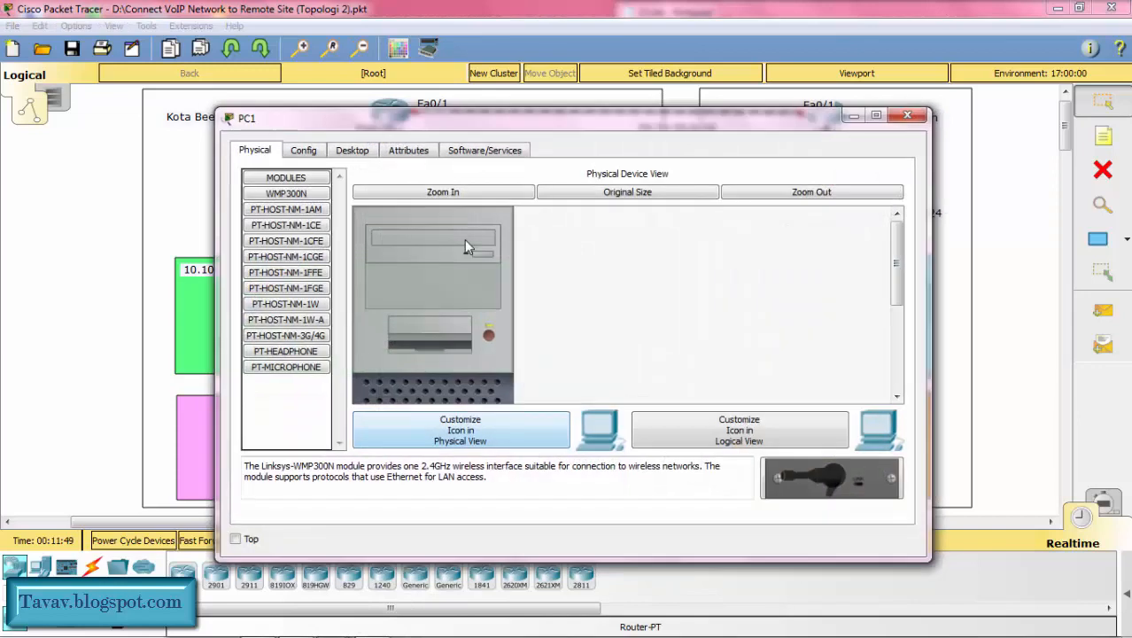
pyautogui.click(355, 152)
pyautogui.click(321, 222)
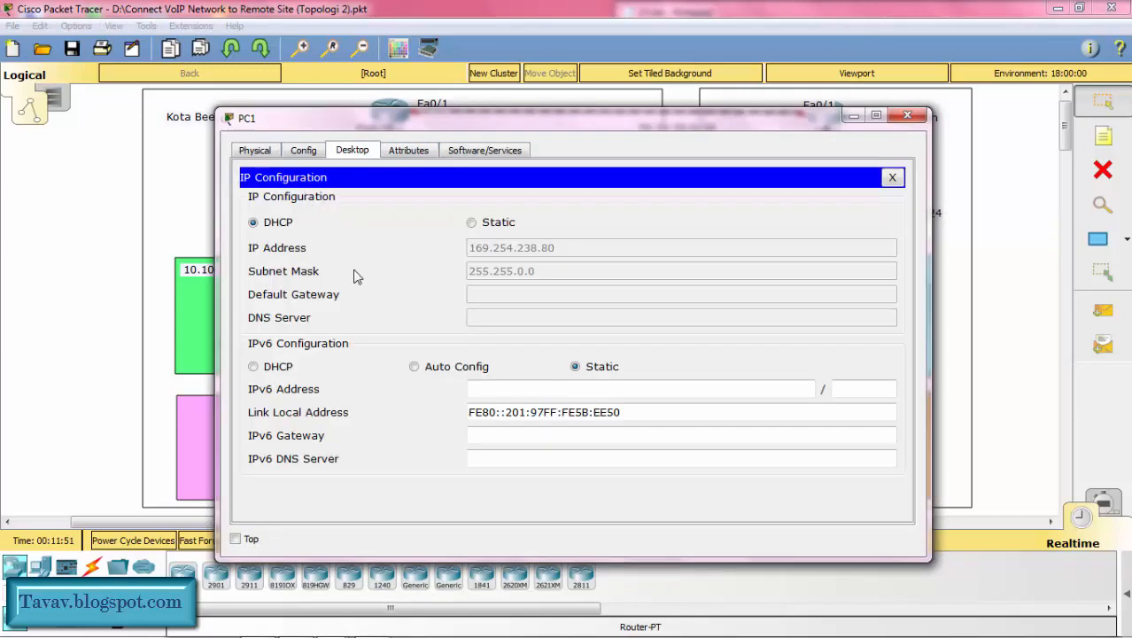
pyautogui.click(472, 222)
pyautogui.click(288, 226)
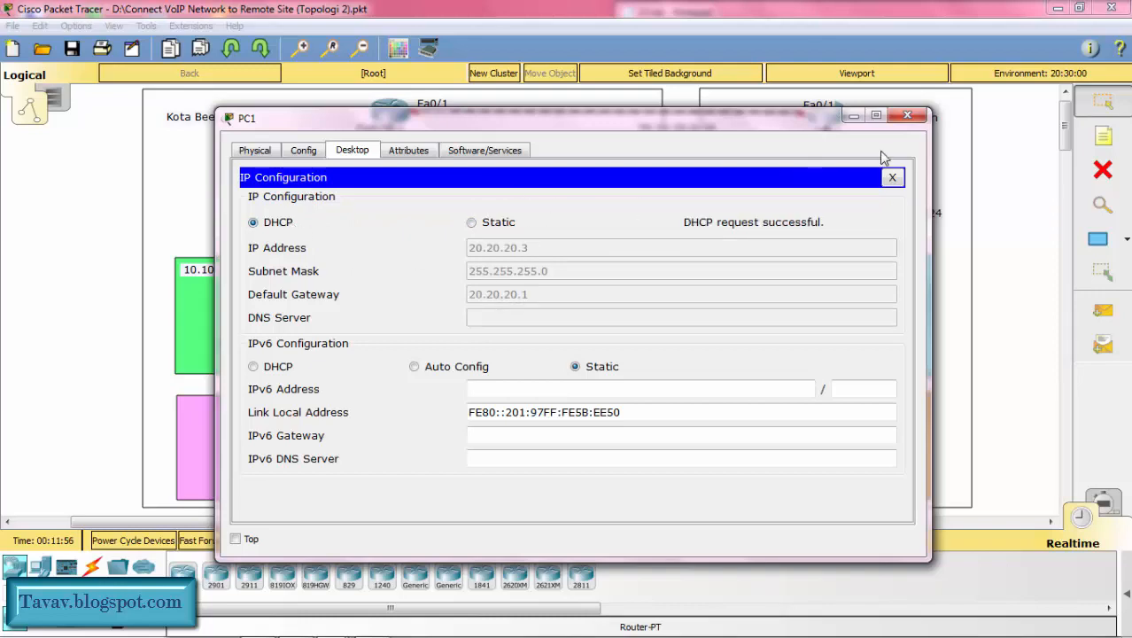
pyautogui.click(851, 118)
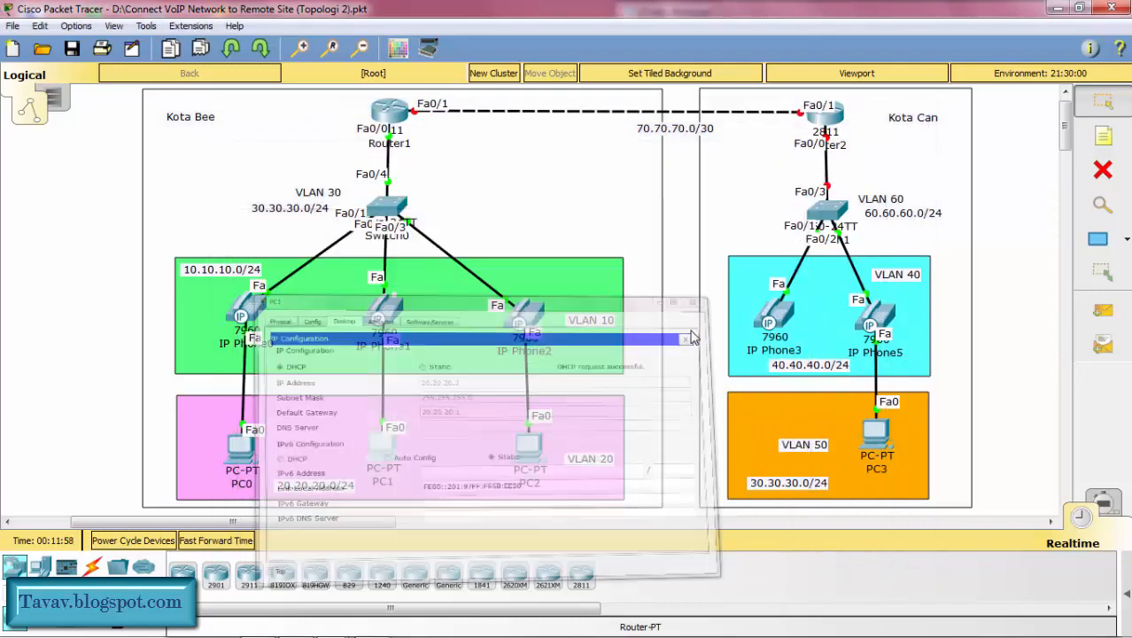
# Step: Have PC2 obtain its IPv4 settings through DHCP again by toggling from static, and minimize its window
pyautogui.click(529, 448)
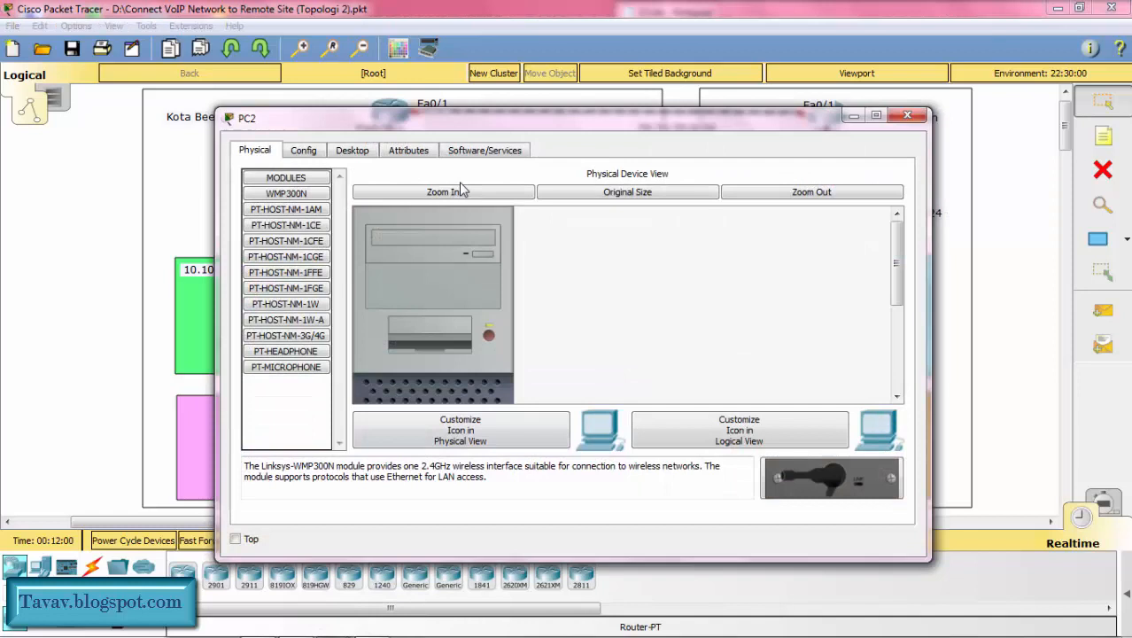
pyautogui.click(349, 151)
pyautogui.click(286, 205)
pyautogui.click(519, 225)
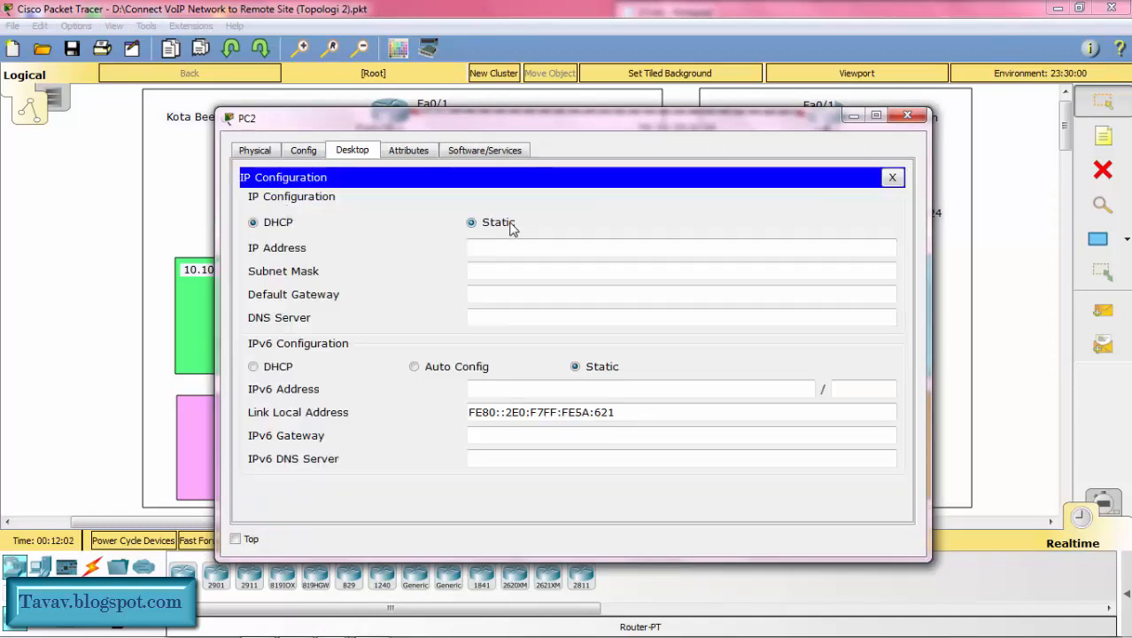
pyautogui.click(285, 223)
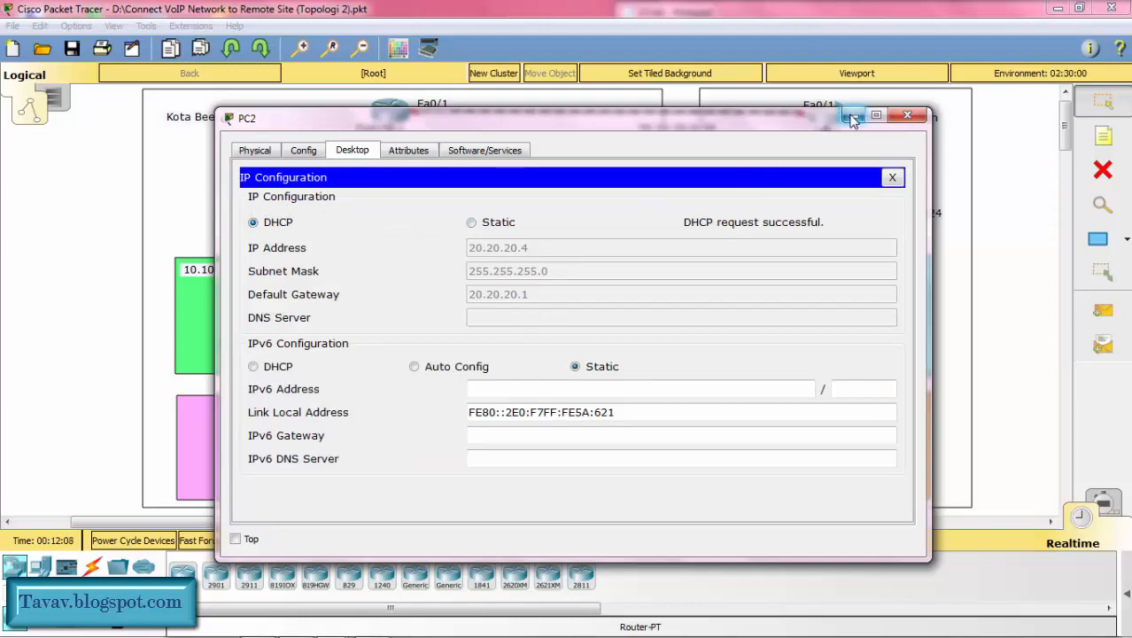
pyautogui.click(850, 117)
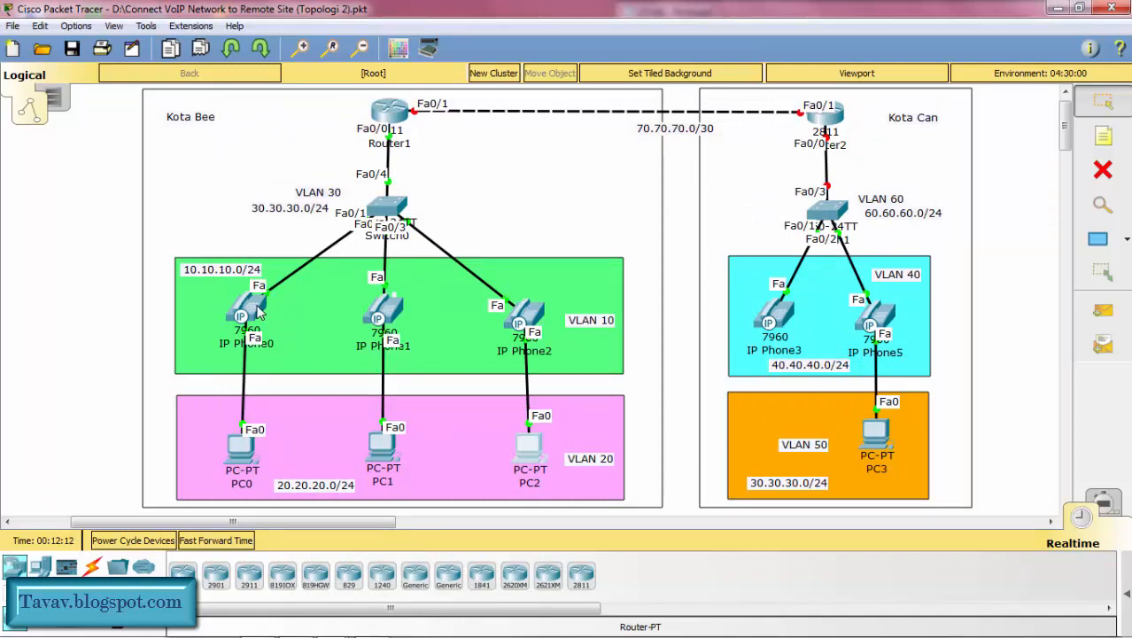
# Step: Fast-forward the simulation time and inspect the port and IP address details of IP Phone0, IP Phone1 and IP Phone2
pyautogui.moveTo(250, 313)
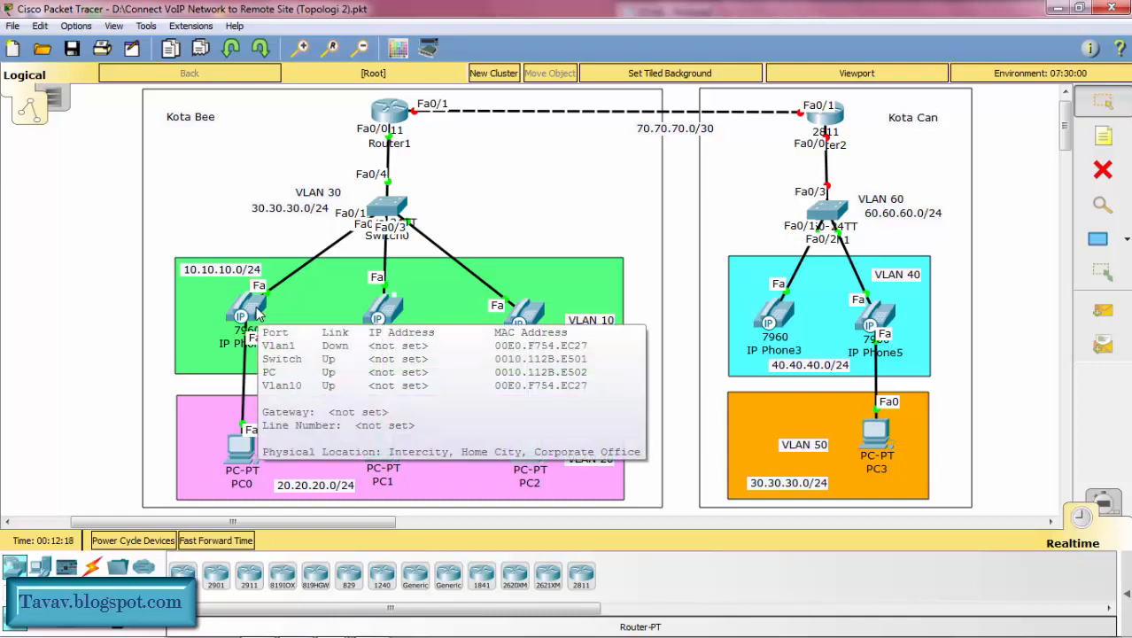
pyautogui.click(238, 542)
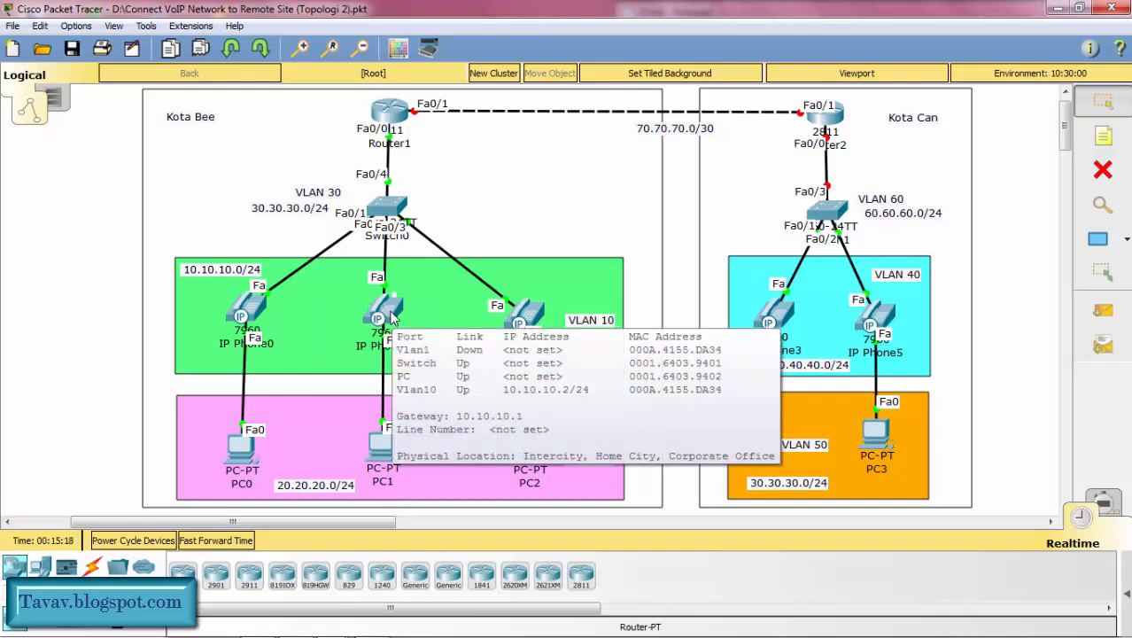
pyautogui.moveTo(246, 317)
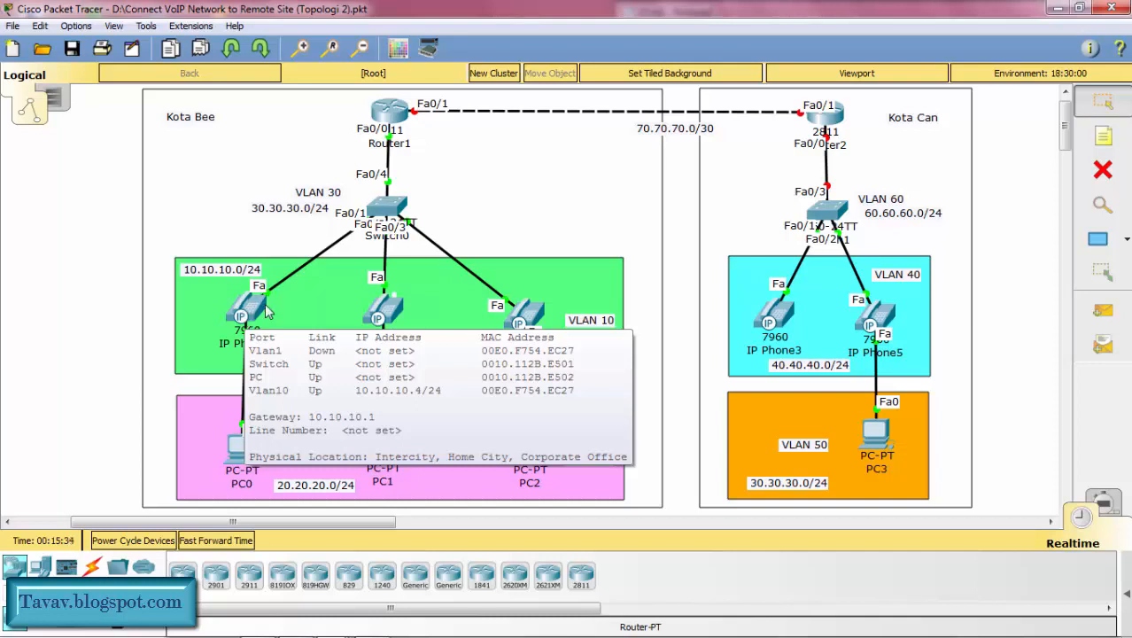
pyautogui.moveTo(391, 319)
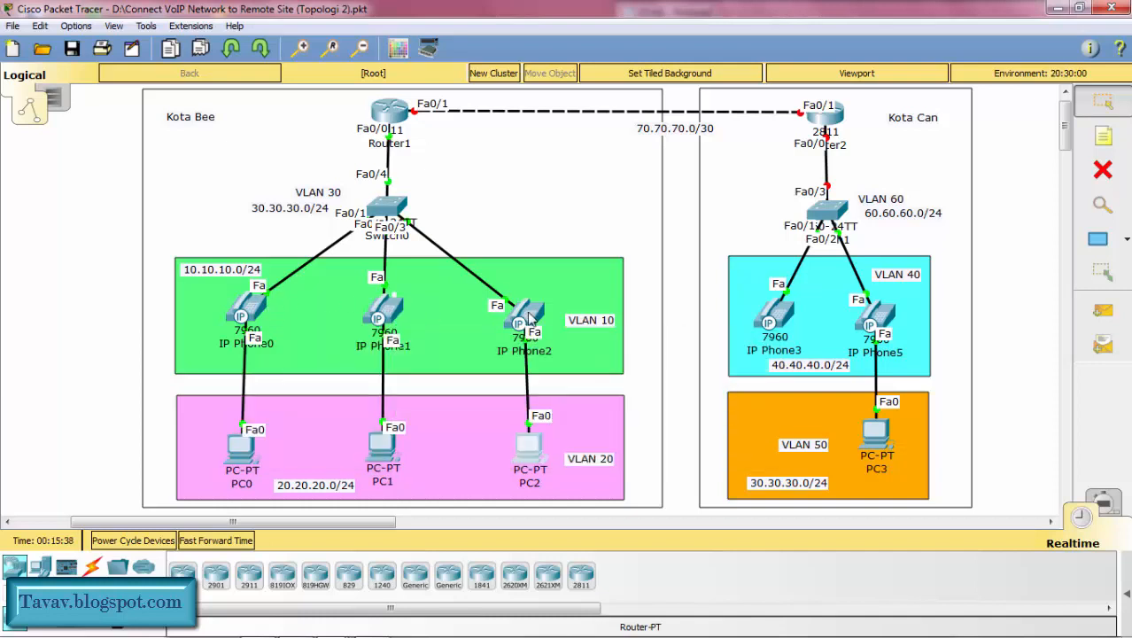
pyautogui.moveTo(529, 319)
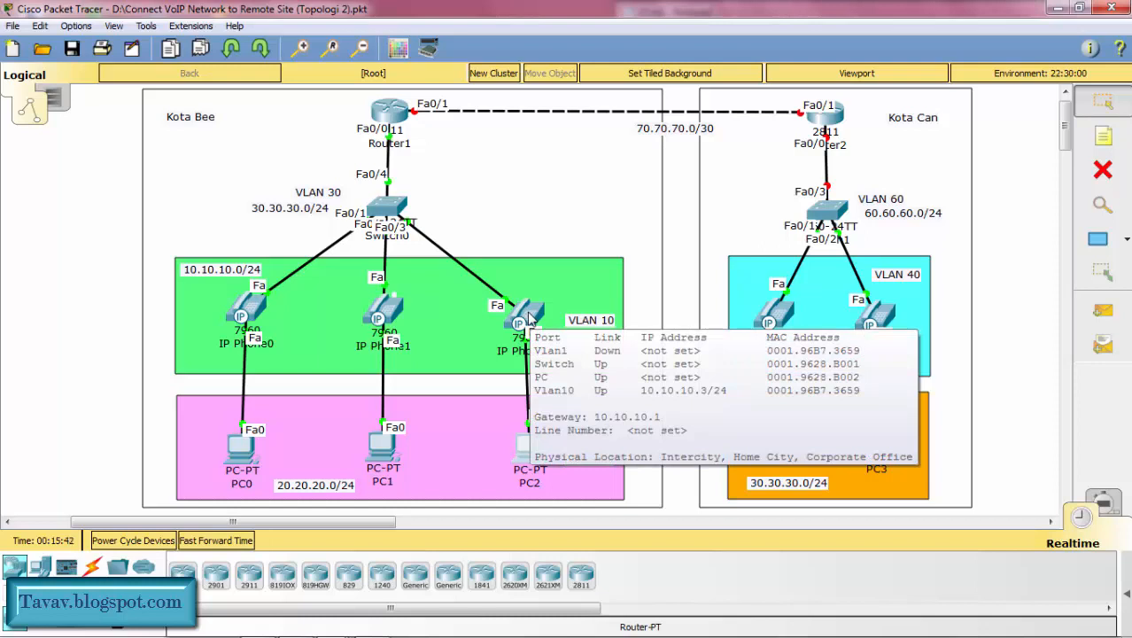
pyautogui.click(532, 209)
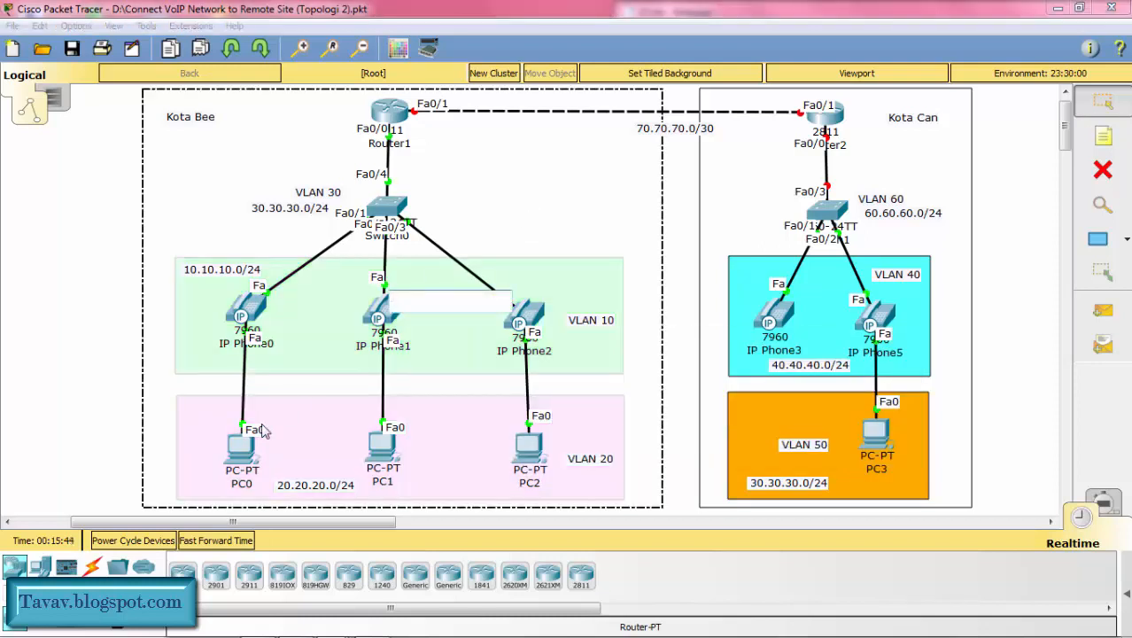
# Step: Close PC0's IP configuration and ping PC2 at 20.20.20.4 from its command prompt
pyautogui.click(247, 446)
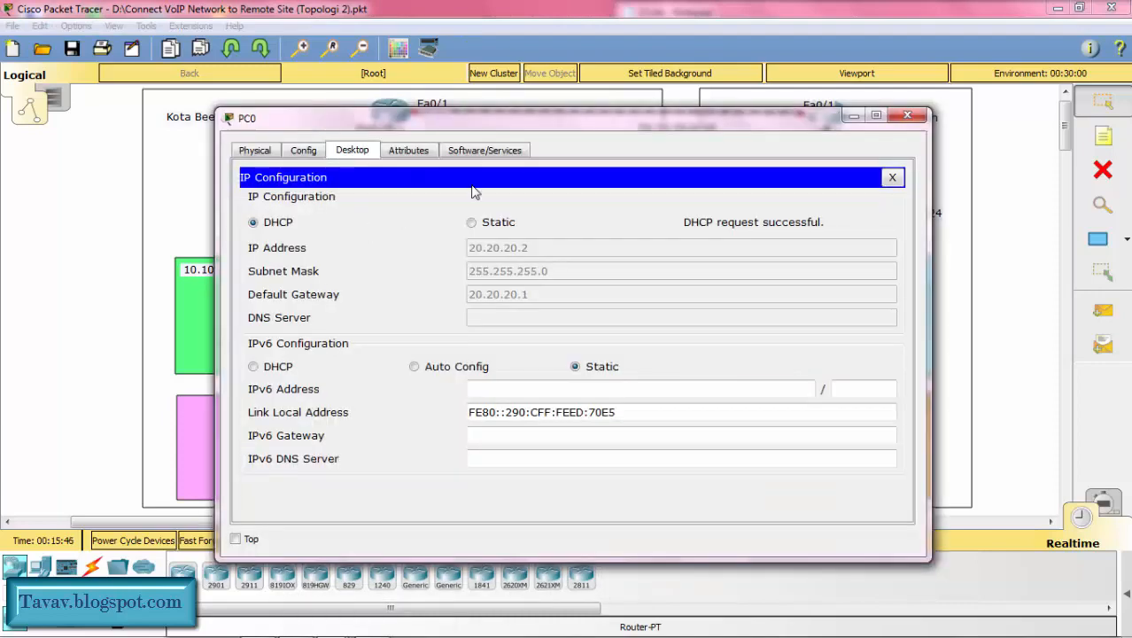
pyautogui.click(892, 177)
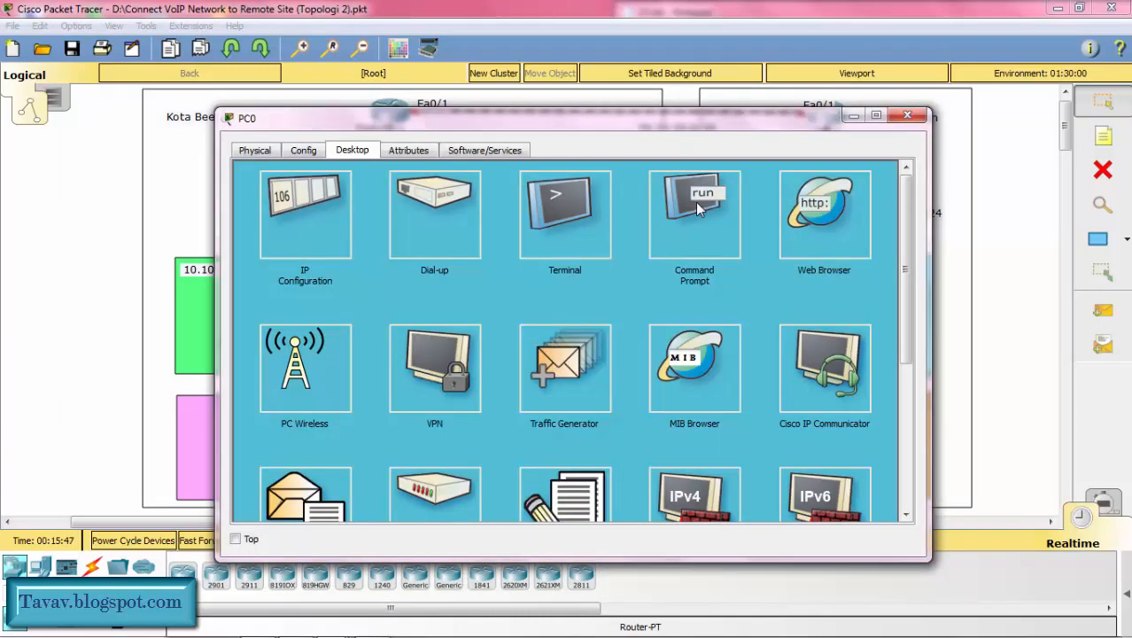
pyautogui.click(695, 202)
pyautogui.write('p')
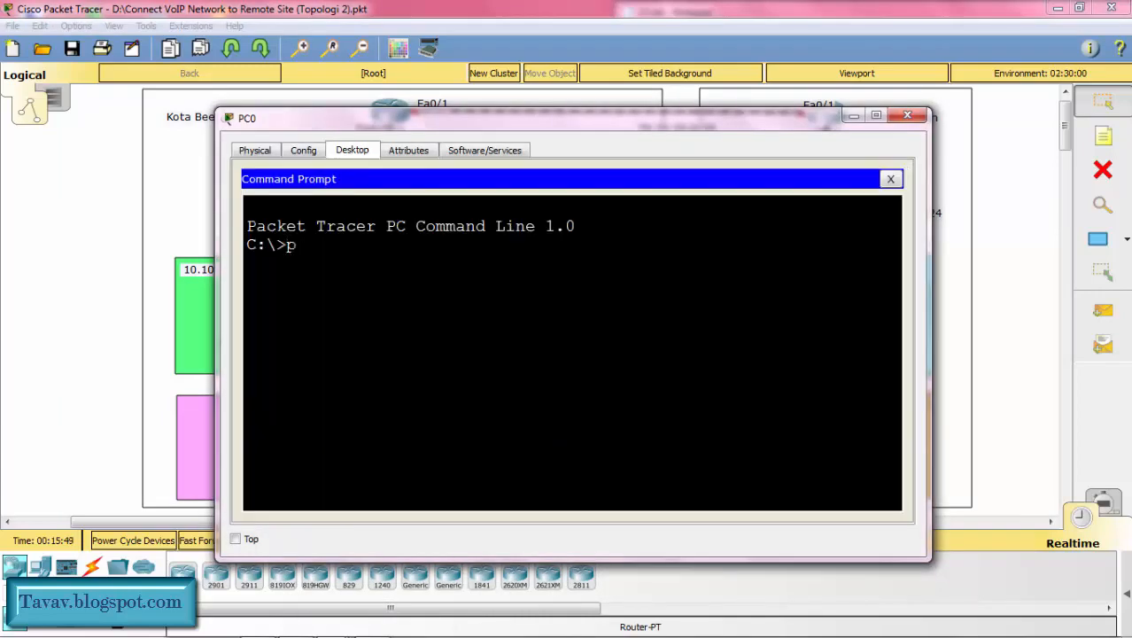
pyautogui.write('ing 20.20.20.')
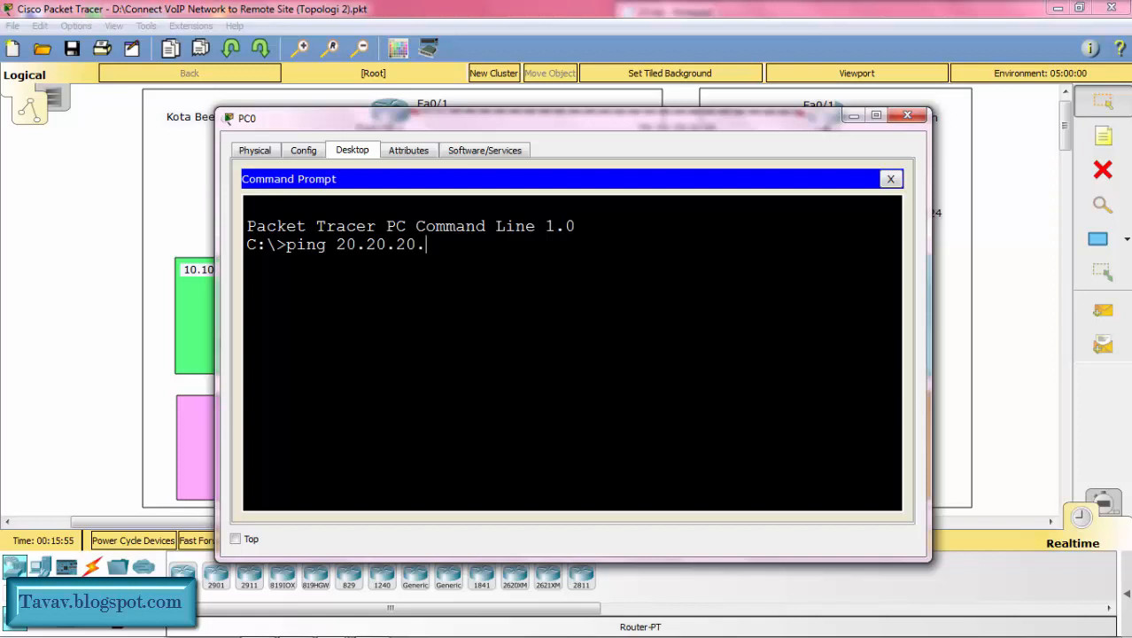
pyautogui.write('4')
pyautogui.press('Return')
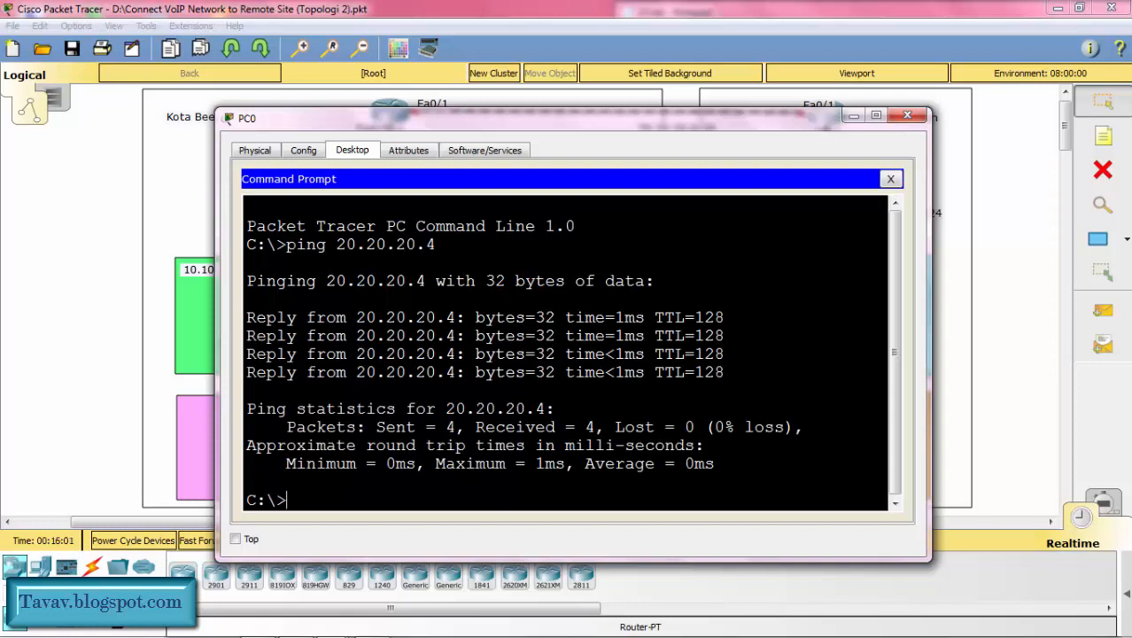
# Step: Ping IP Phone2 at 10.10.10.3 from PC0 and minimize the PC0 window
pyautogui.write('ping 10.10.10.')
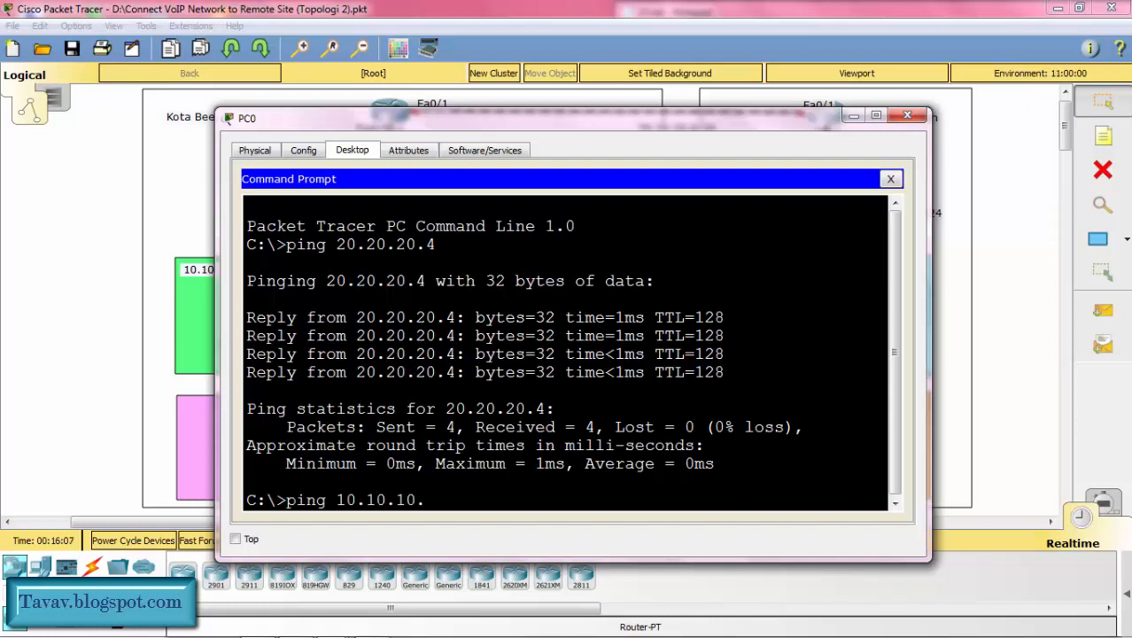
pyautogui.write('3')
pyautogui.press('Return')
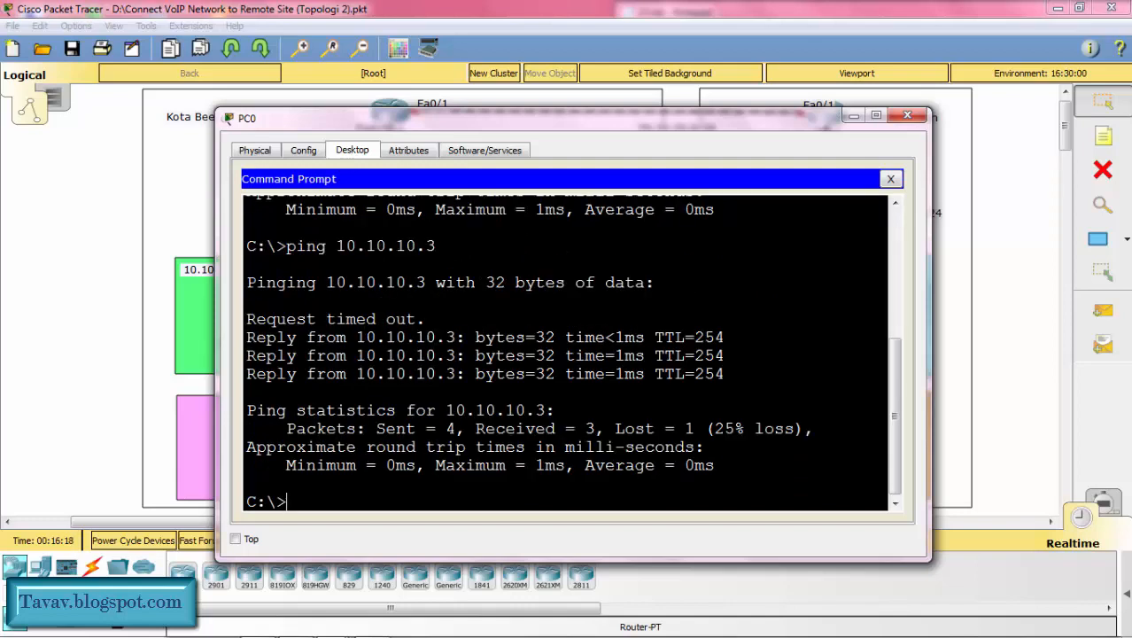
pyautogui.click(853, 116)
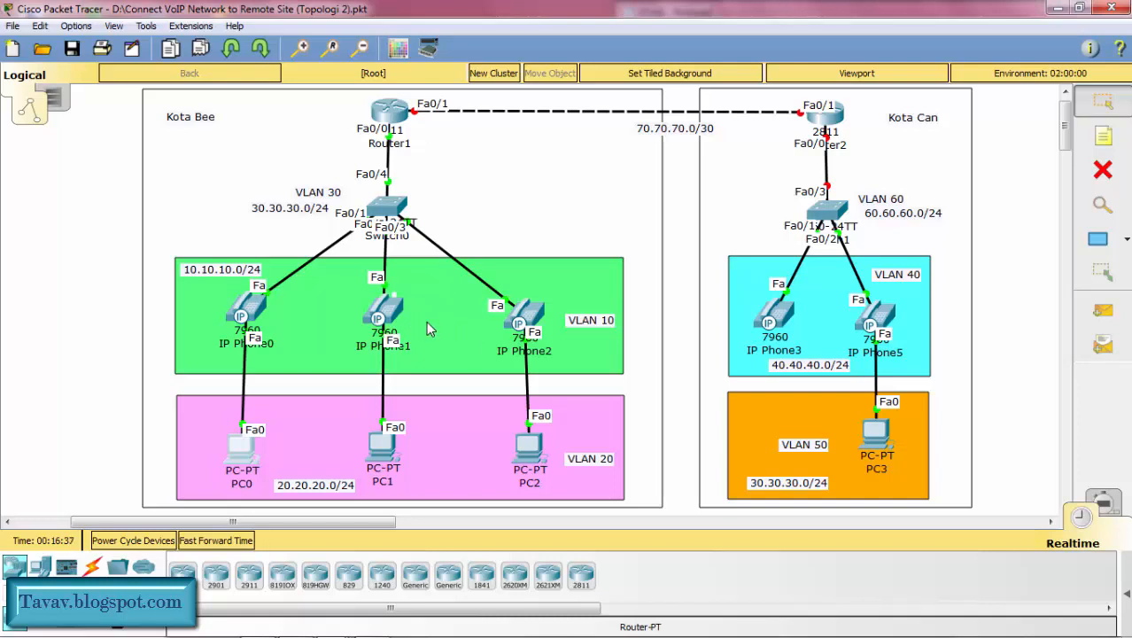
# Step: Enter telephony-service configuration on Router1 and set max-ephones to 3
pyautogui.click(383, 119)
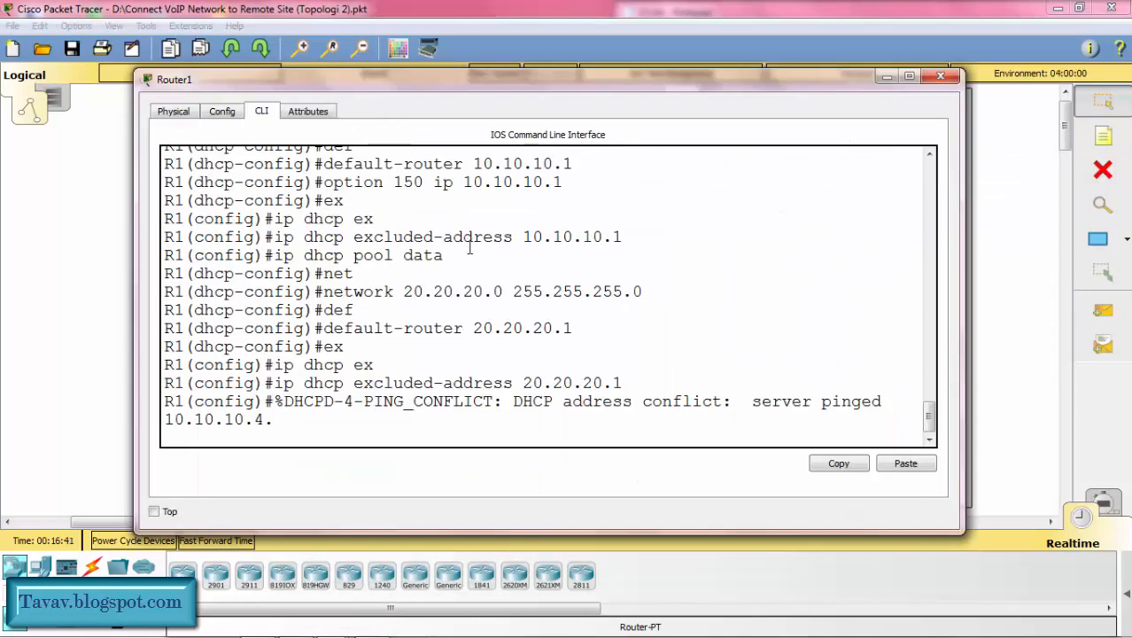
pyautogui.press('Return')
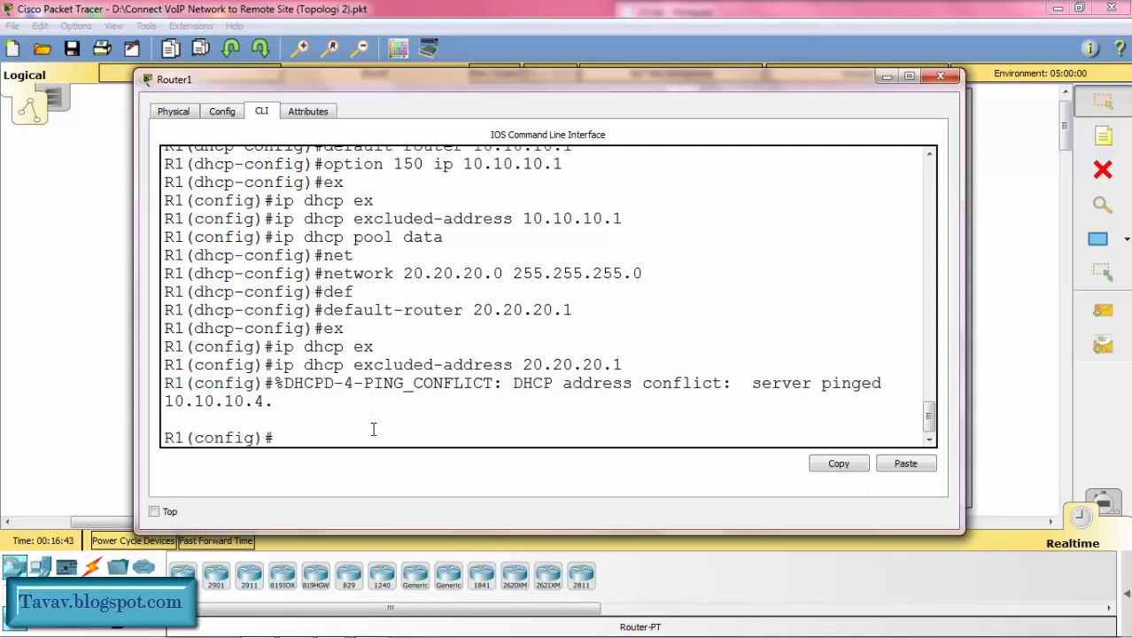
pyautogui.write('teleph')
pyautogui.press('Tab')
pyautogui.press('Return')
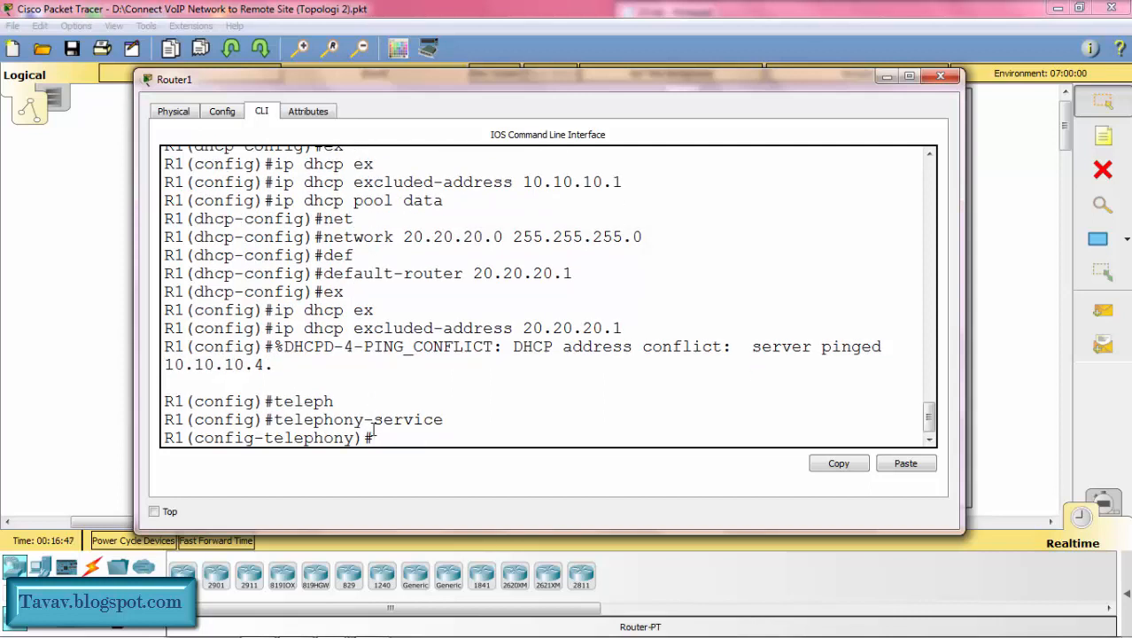
pyautogui.write('max-')
pyautogui.write('eph')
pyautogui.press('Tab')
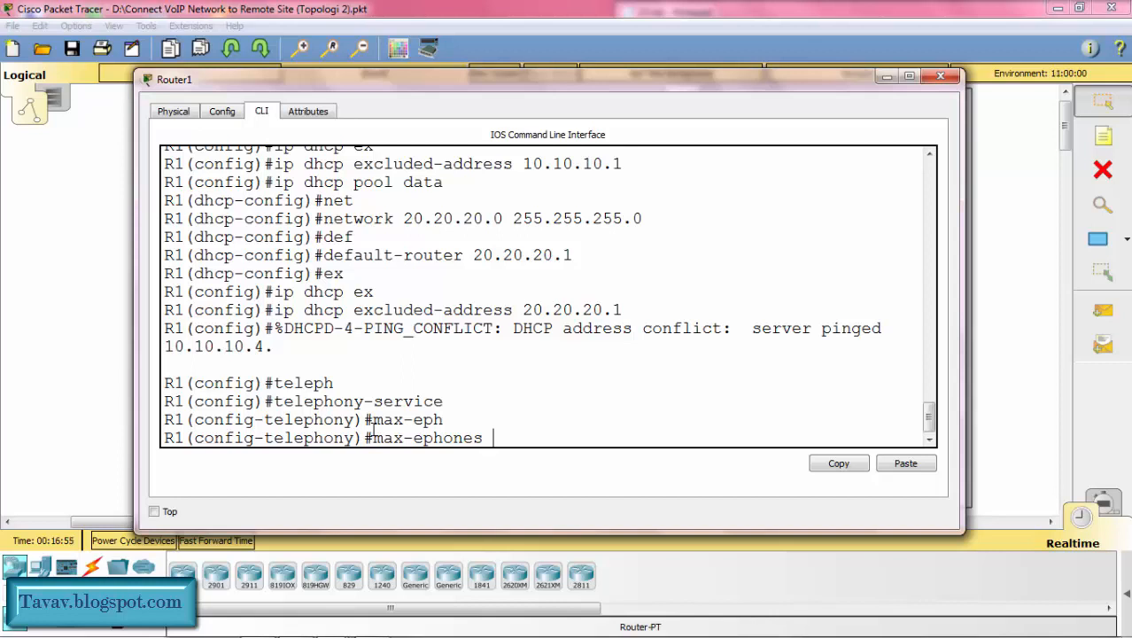
pyautogui.write('3')
pyautogui.press('Return')
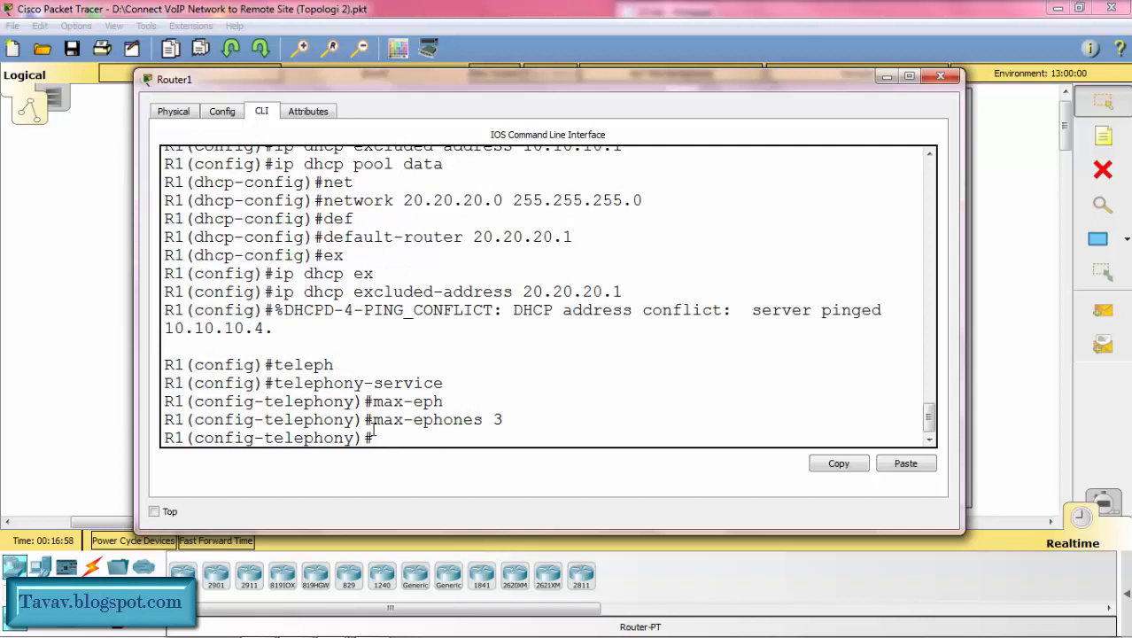
# Step: Set the maximum number of directory numbers to 3 with max-dn in R1's telephony service
pyautogui.write('max-dn 3')
pyautogui.press('Return')
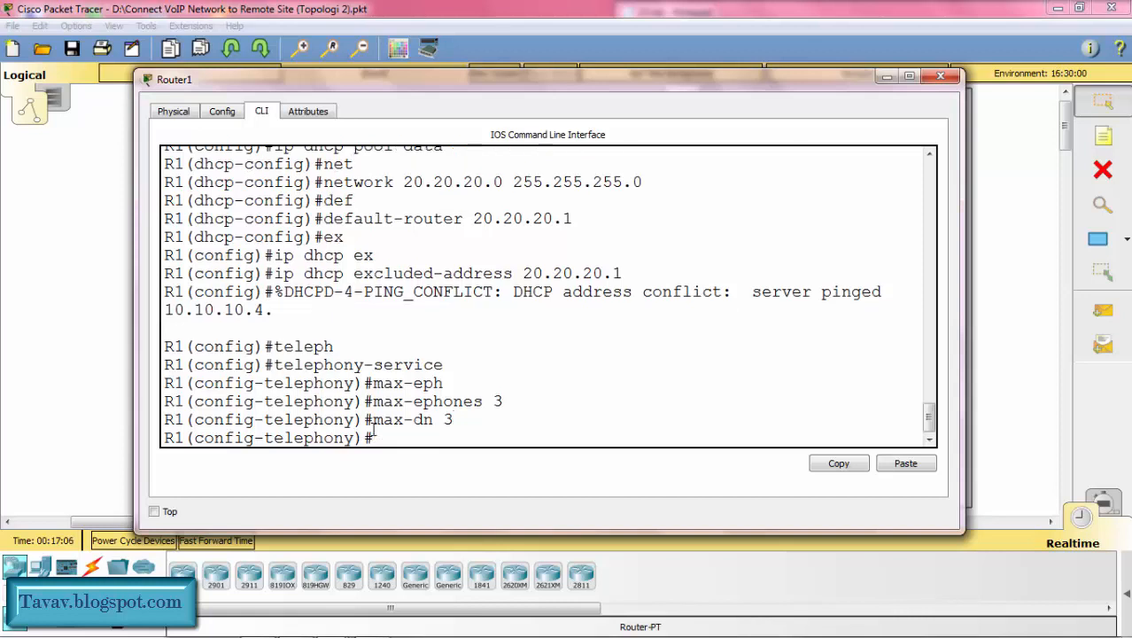
# Step: Set the telephony service's ip source-address on R1 to 10.10.10.1 with port 2000
pyautogui.write('ip sour')
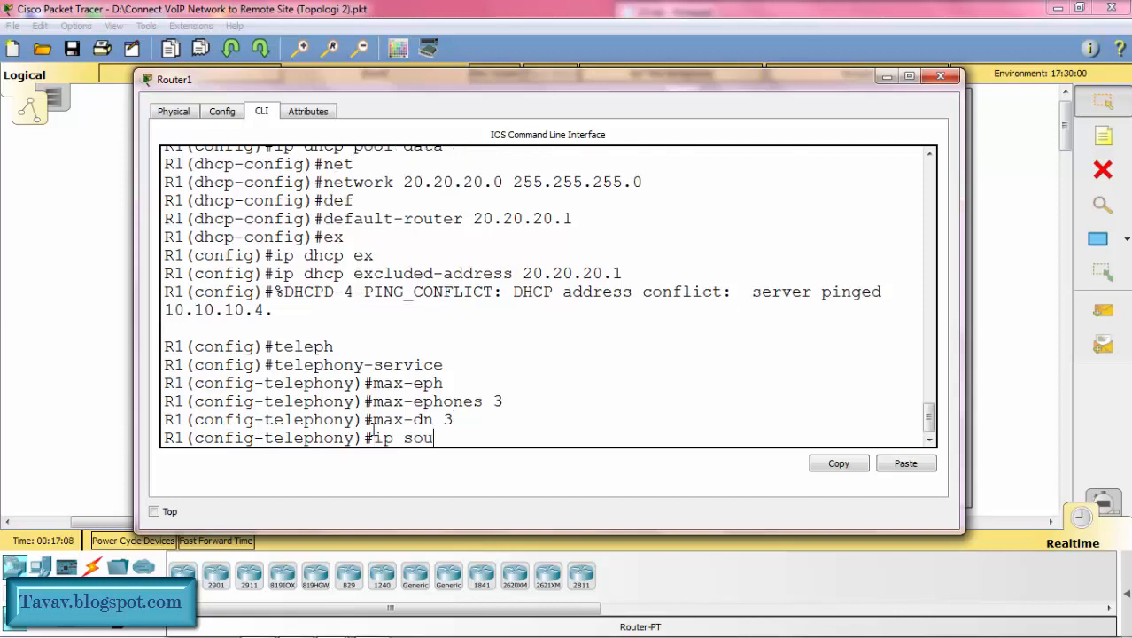
pyautogui.press('Tab')
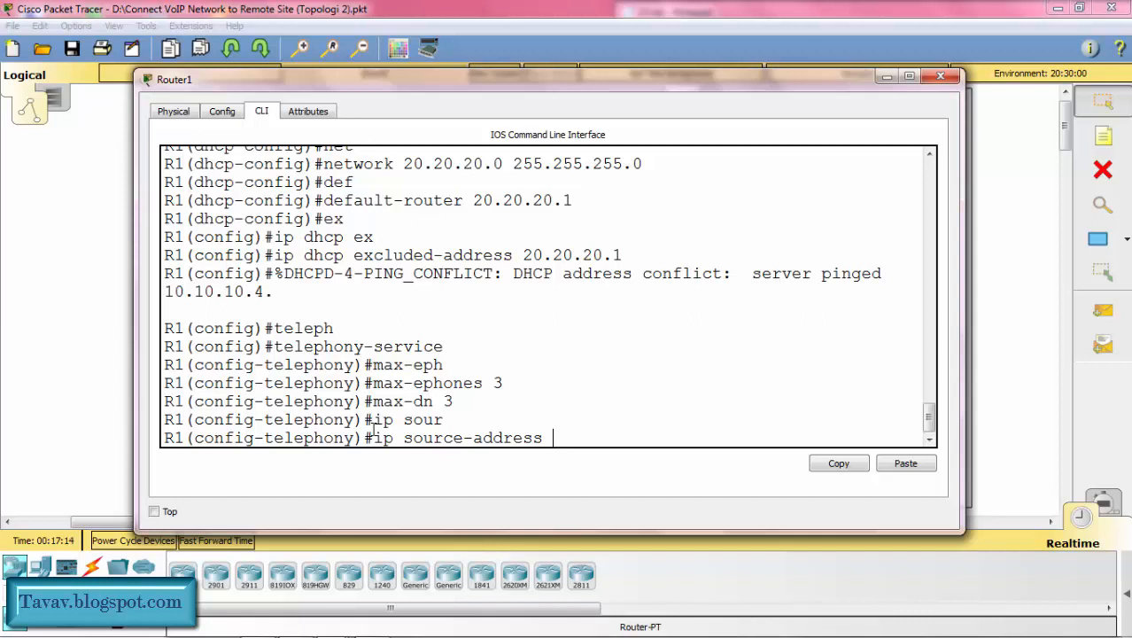
pyautogui.write('10.10.10.1 po')
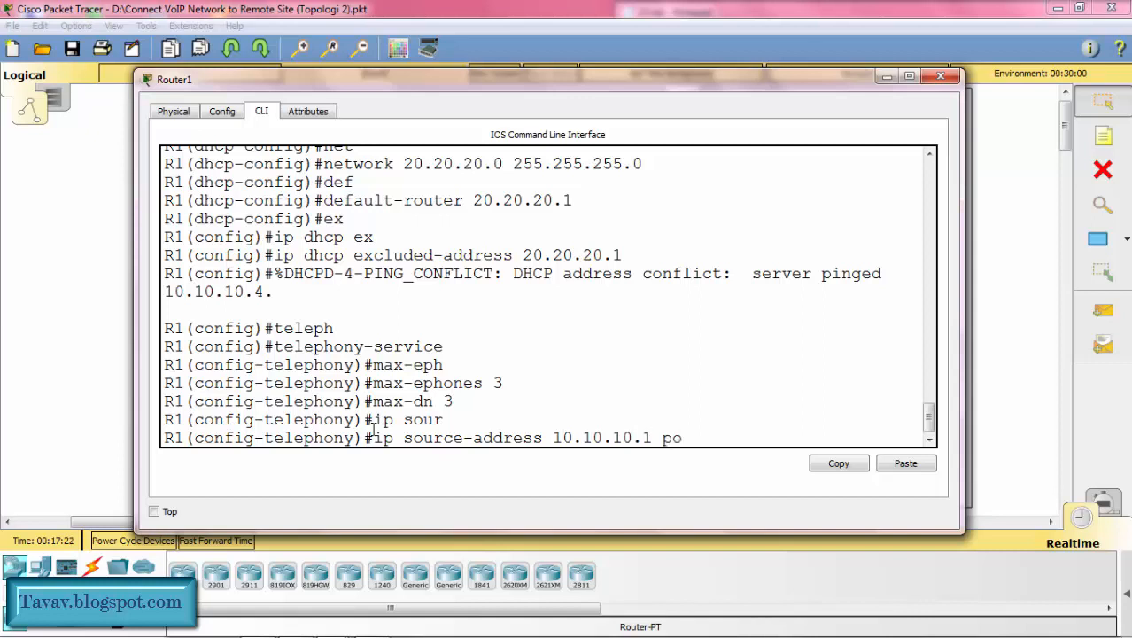
pyautogui.write('rt 2000')
pyautogui.press('Return')
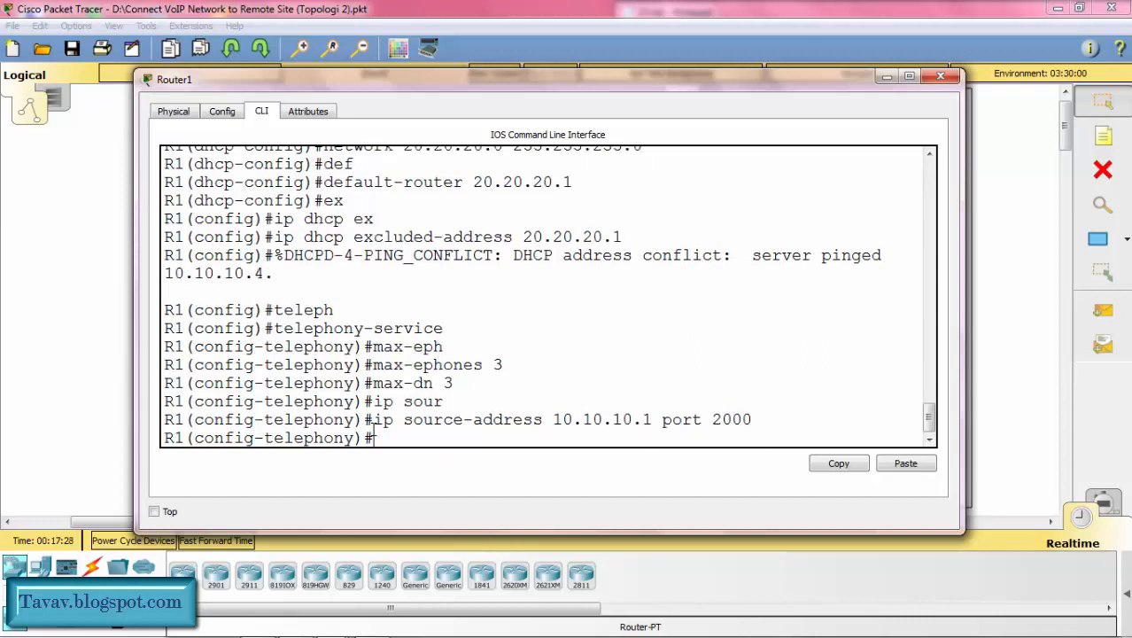
# Step: Configure auto assign 1 to 5 in R1's telephony service
pyautogui.write('aut')
pyautogui.press('Tab')
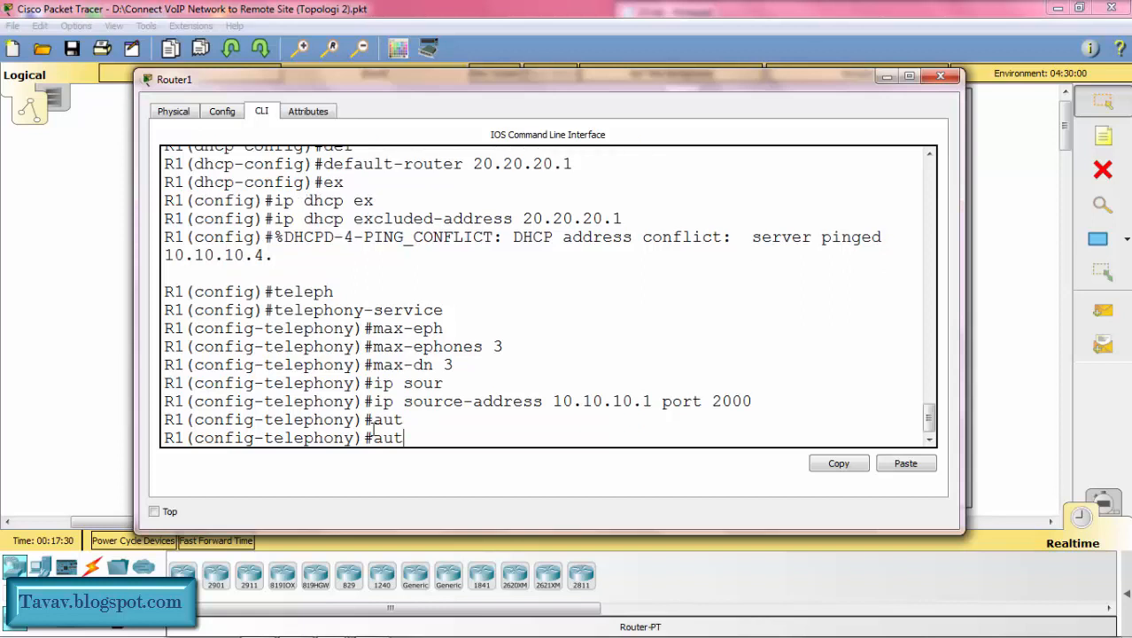
pyautogui.write('o ass')
pyautogui.press('Tab')
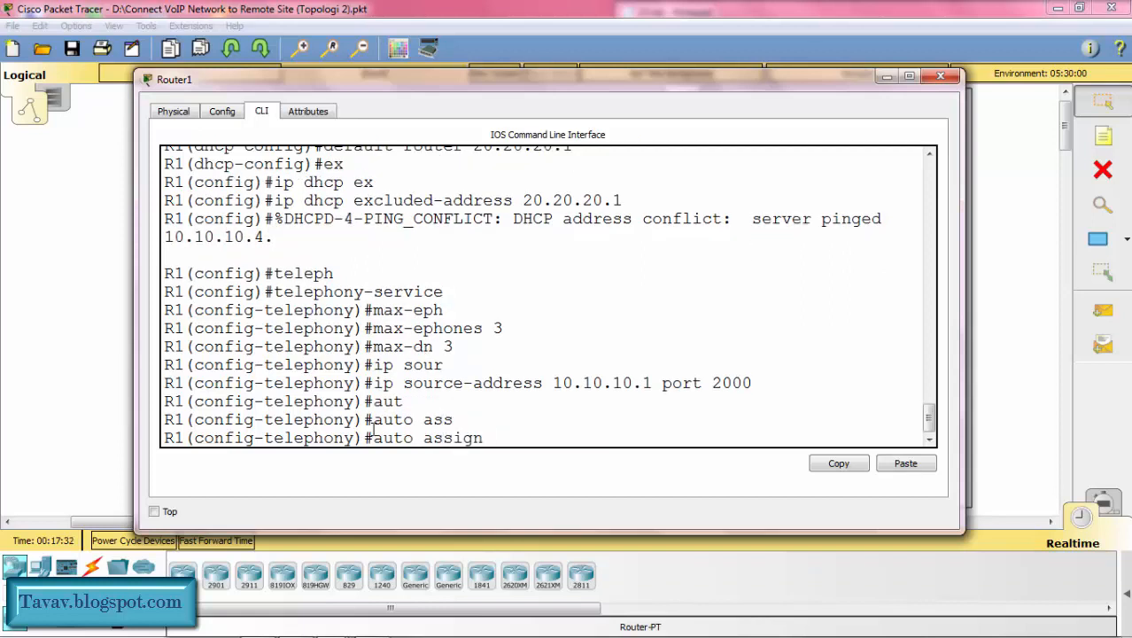
pyautogui.write('1 to 5')
pyautogui.press('Return')
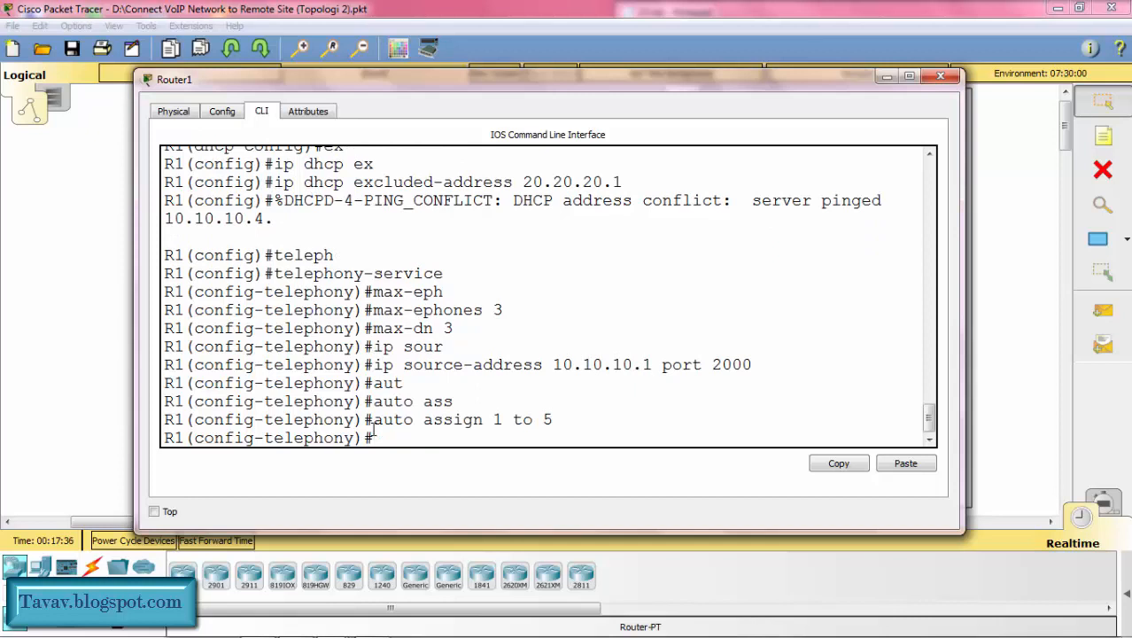
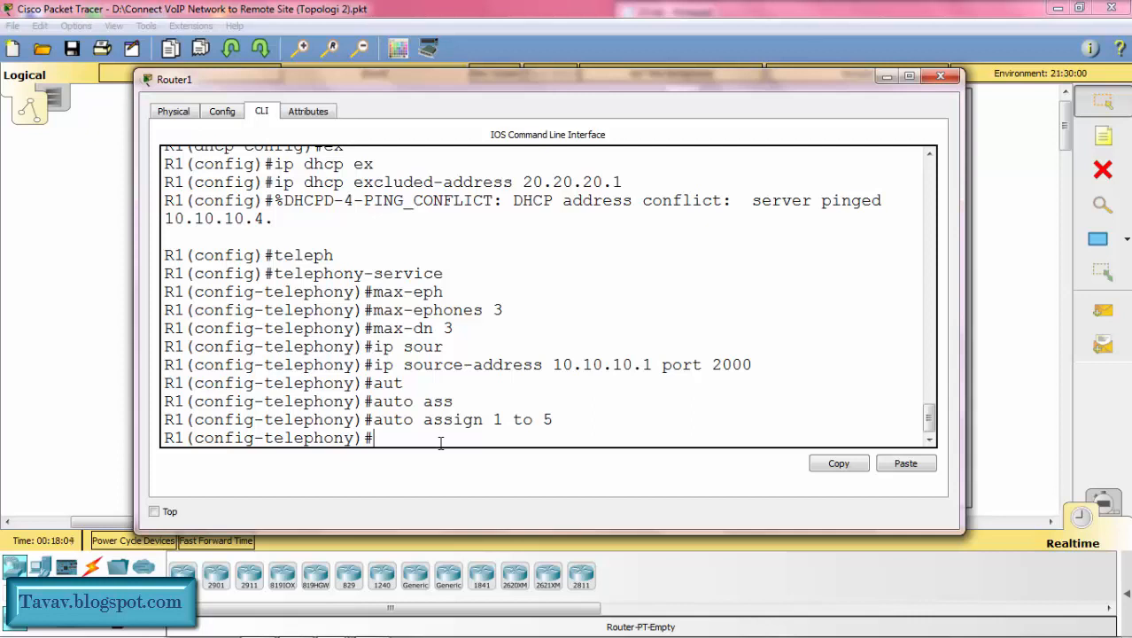
# Step: Configure auto assign 4 to 6 in R1's telephony service and exit to global configuration mode
pyautogui.write('auto ass')
pyautogui.press('Tab')
pyautogui.write('4 to 6')
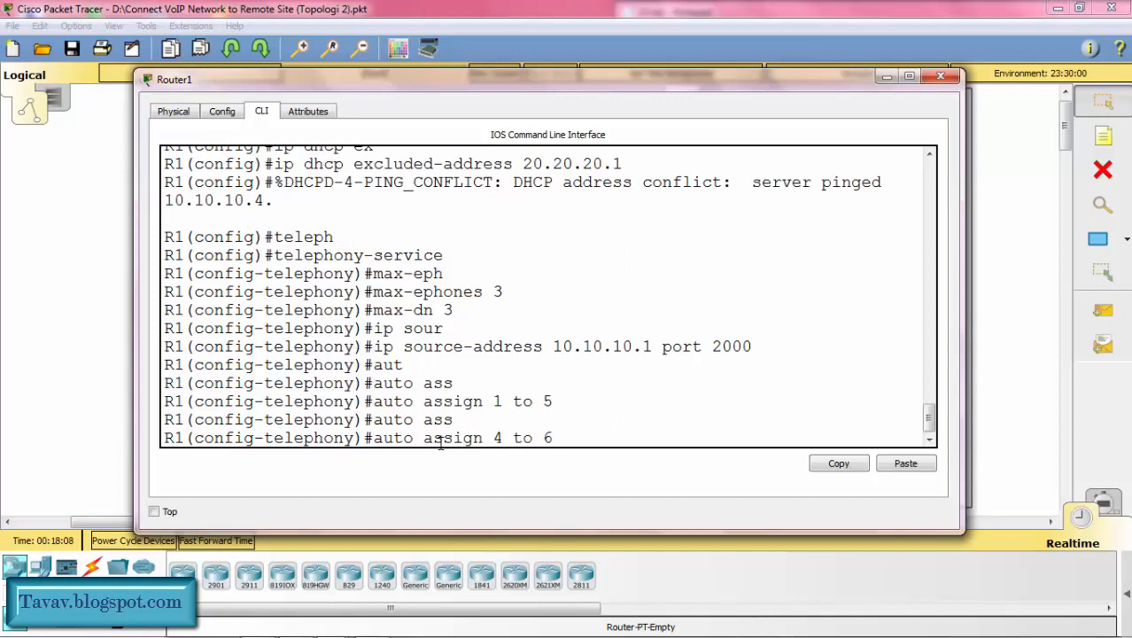
pyautogui.press('Return')
pyautogui.write('ex')
pyautogui.press('Return')
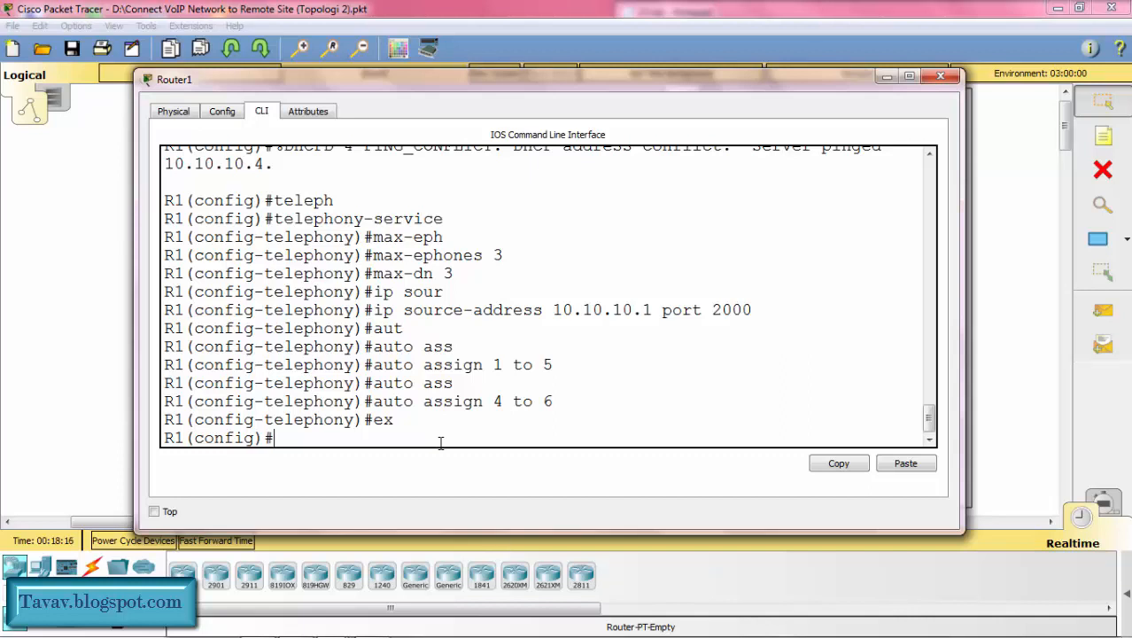
# Step: Create ephone-dn 1 on R1 and assign it the number 1001
pyautogui.write('ephoene-dn')
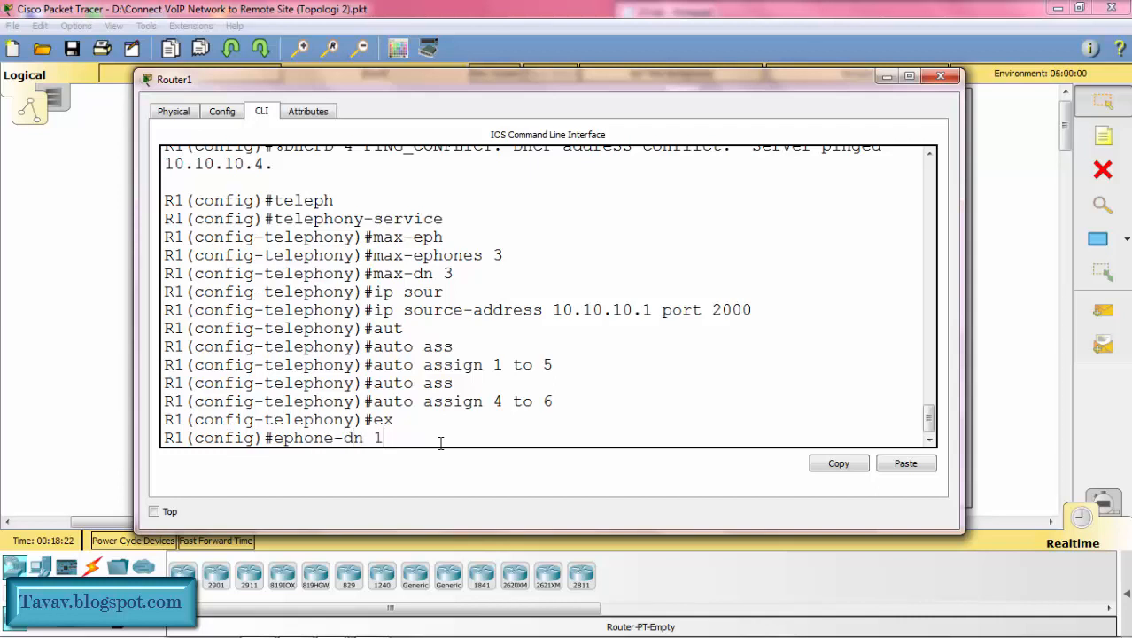
pyautogui.write(' 1')
pyautogui.press('Return')
pyautogui.write('n')
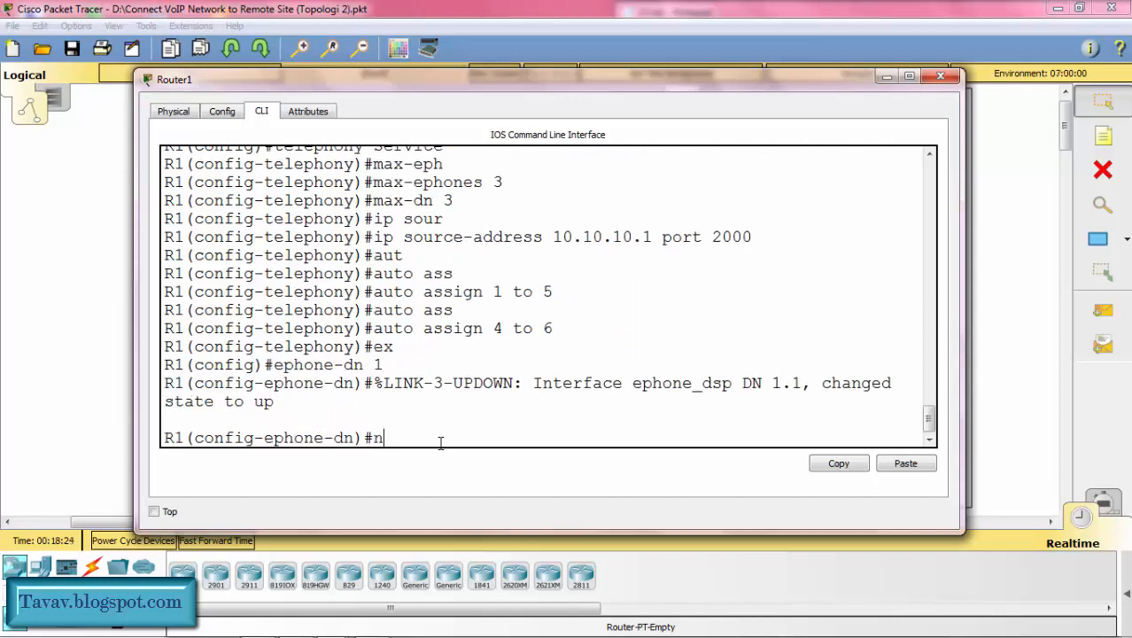
pyautogui.write('umber 1001')
pyautogui.press('Return')
# Step: Create ephone-dn 2 on R1 and assign it the number 1002
pyautogui.press('Up')
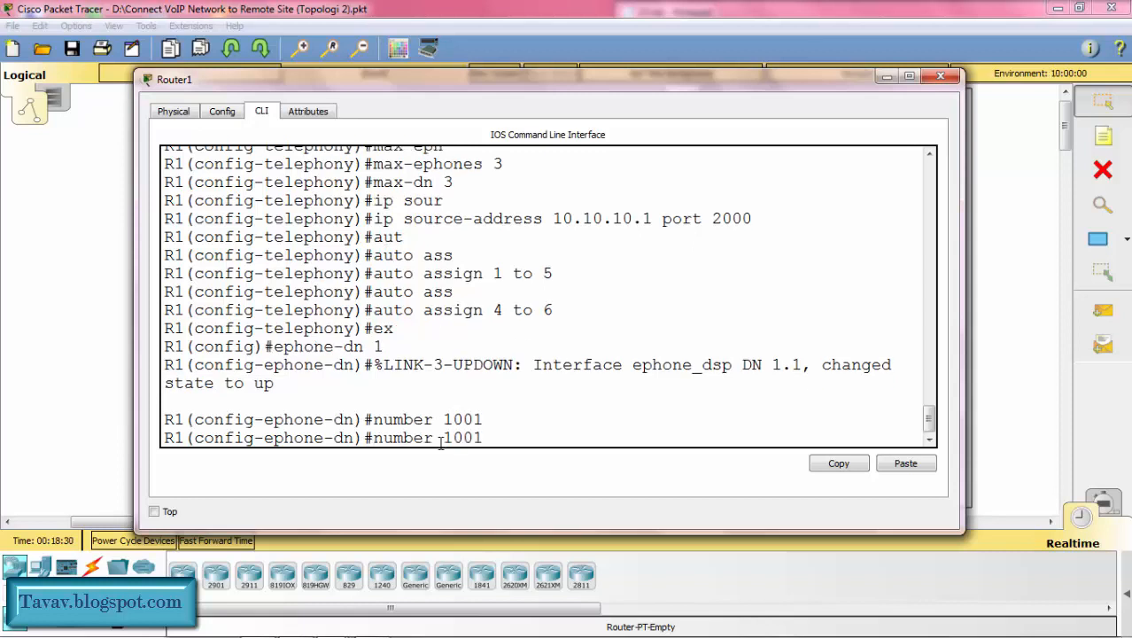
pyautogui.press('Up')
pyautogui.press('BackSpace')
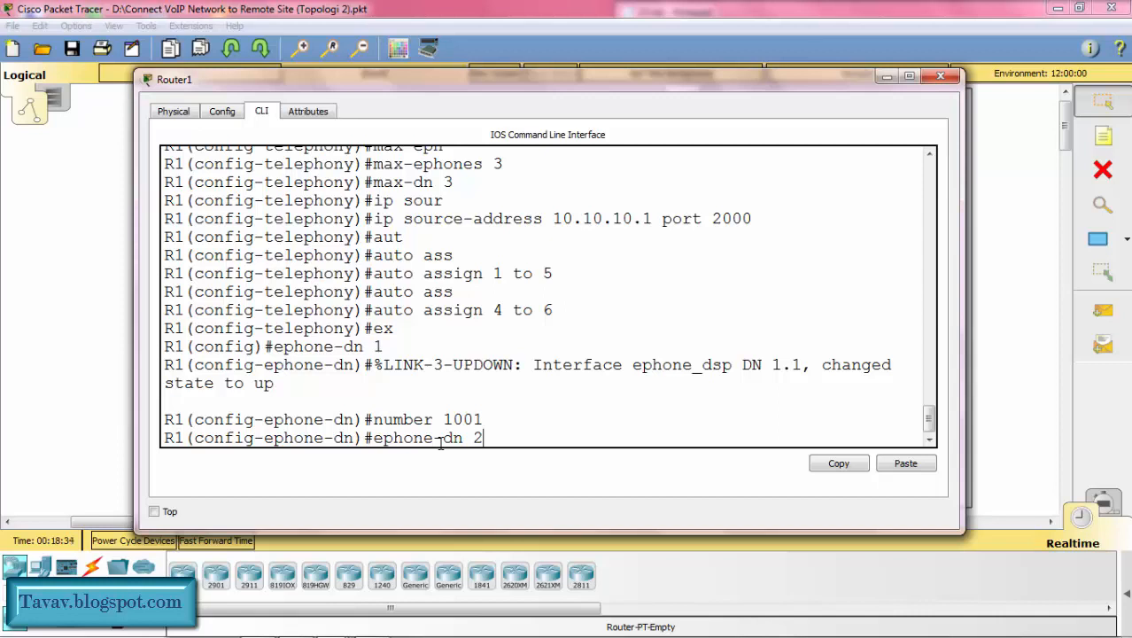
pyautogui.write('2')
pyautogui.press('Return')
pyautogui.press('Up')
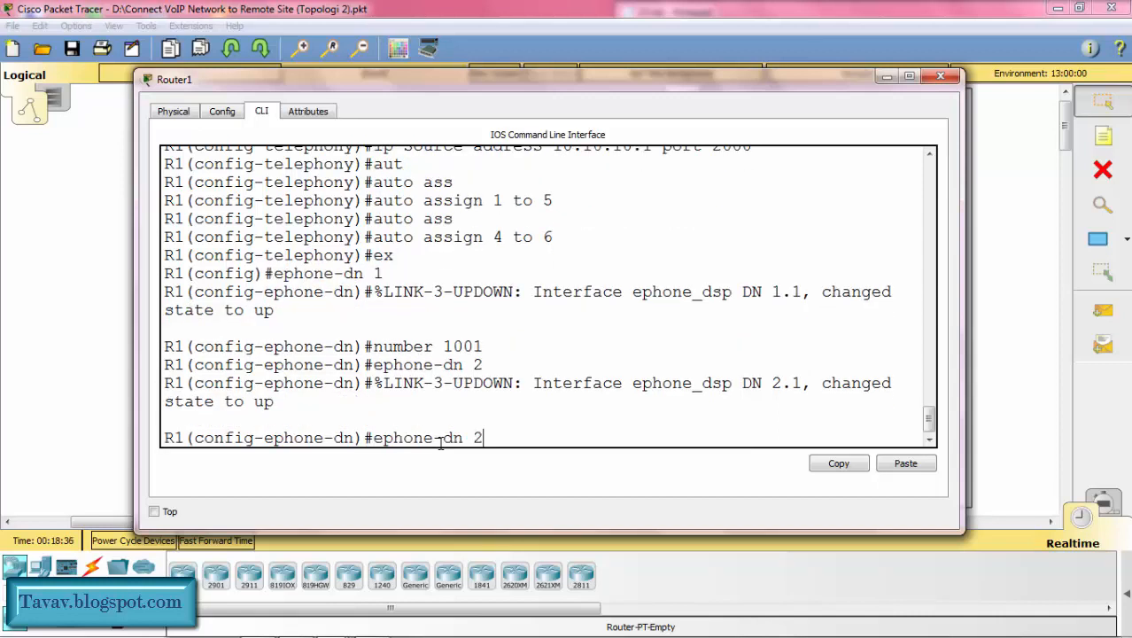
pyautogui.press('Up')
pyautogui.press('BackSpace')
pyautogui.write('2')
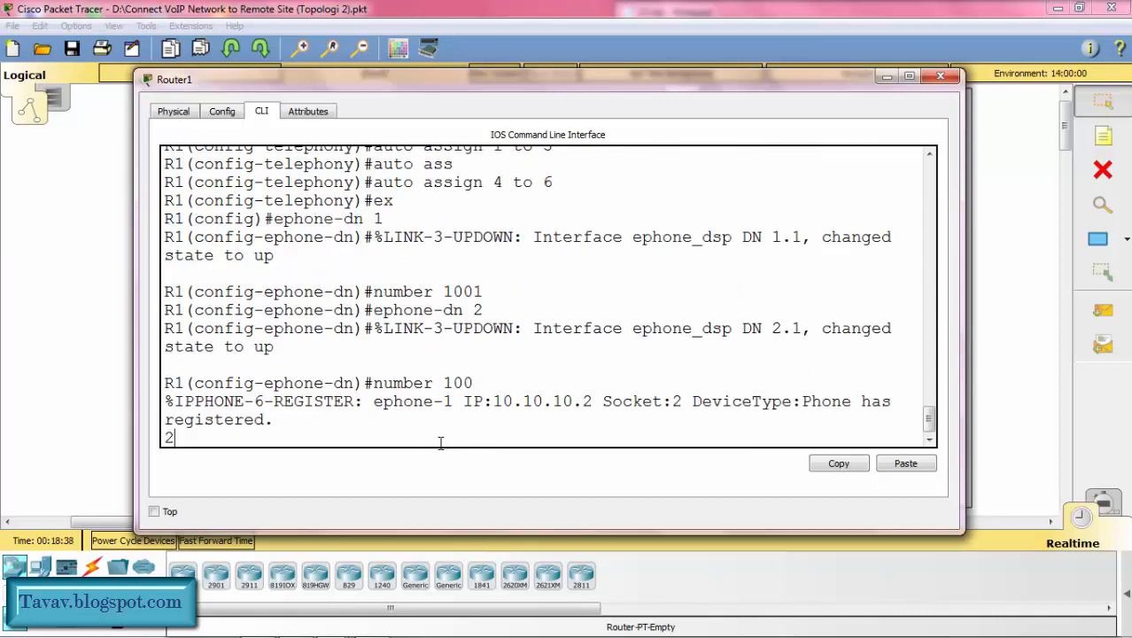
pyautogui.press('Return')
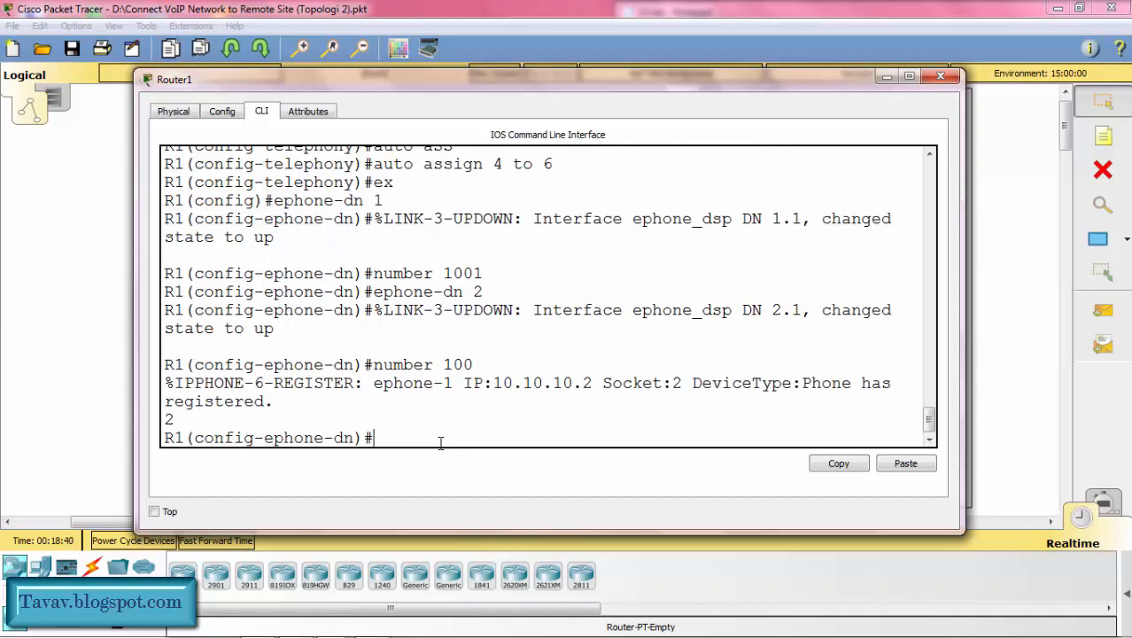
# Step: Create ephone-dn 3 on R1 and assign it the number 1003
pyautogui.press('Up')
pyautogui.press('Up')
pyautogui.write('3')
pyautogui.press('Return')
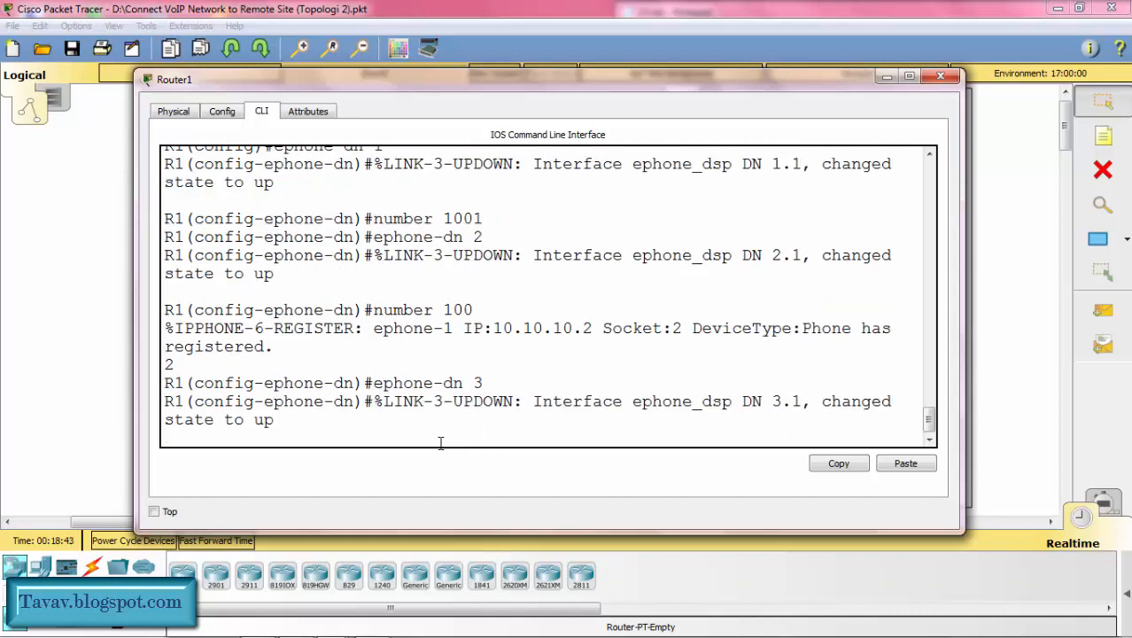
pyautogui.press('Return')
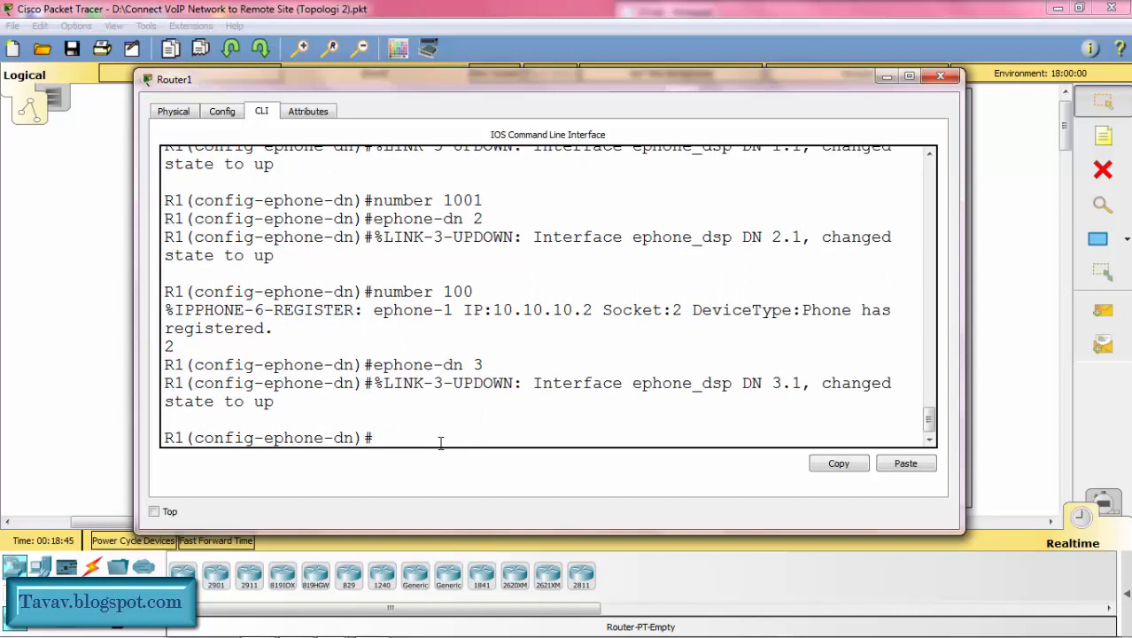
pyautogui.press('Up')
pyautogui.press('Up')
pyautogui.write('3')
pyautogui.press('Return')
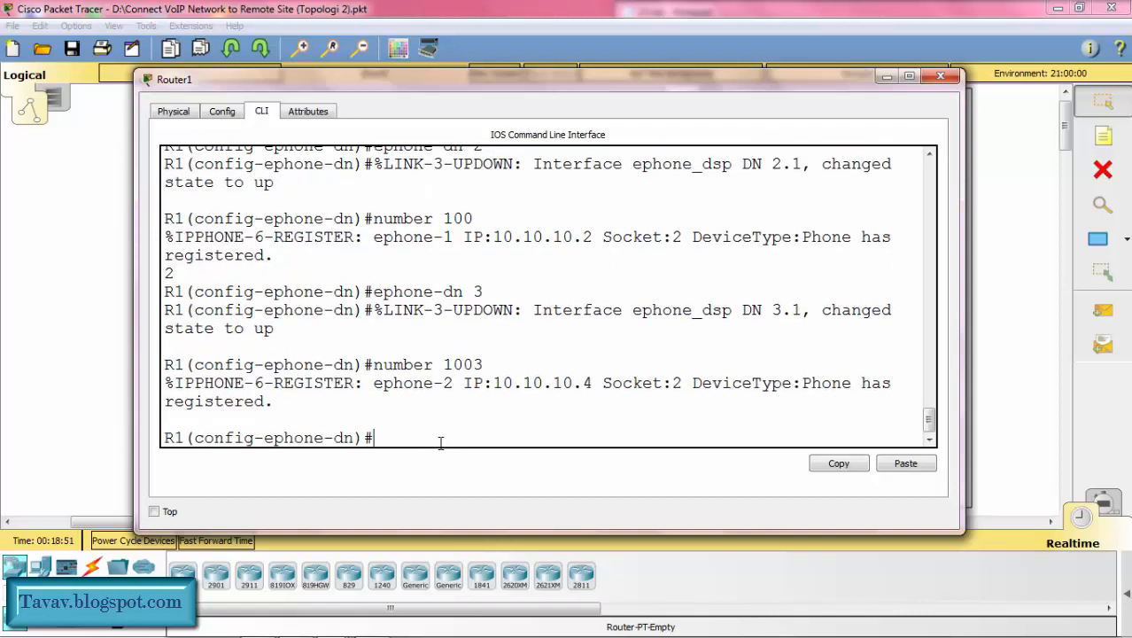
# Step: Examine the IP phone registration messages in R1's console, and minimize the router window
pyautogui.moveTo(288, 403); pyautogui.dragTo(156, 381)
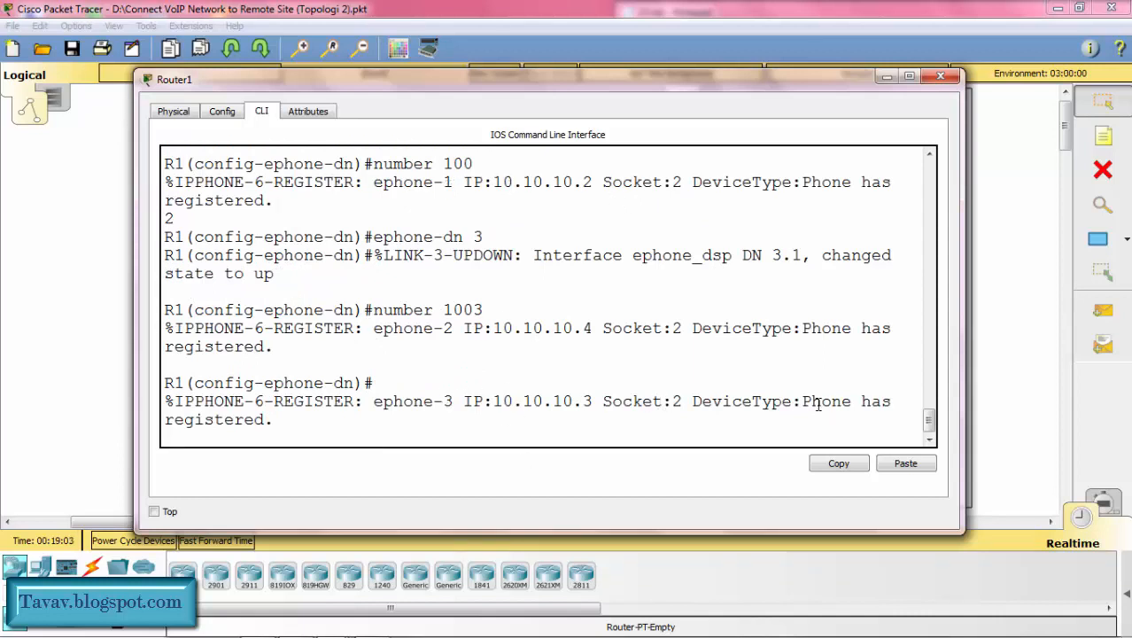
pyautogui.moveTo(803, 402); pyautogui.dragTo(813, 421)
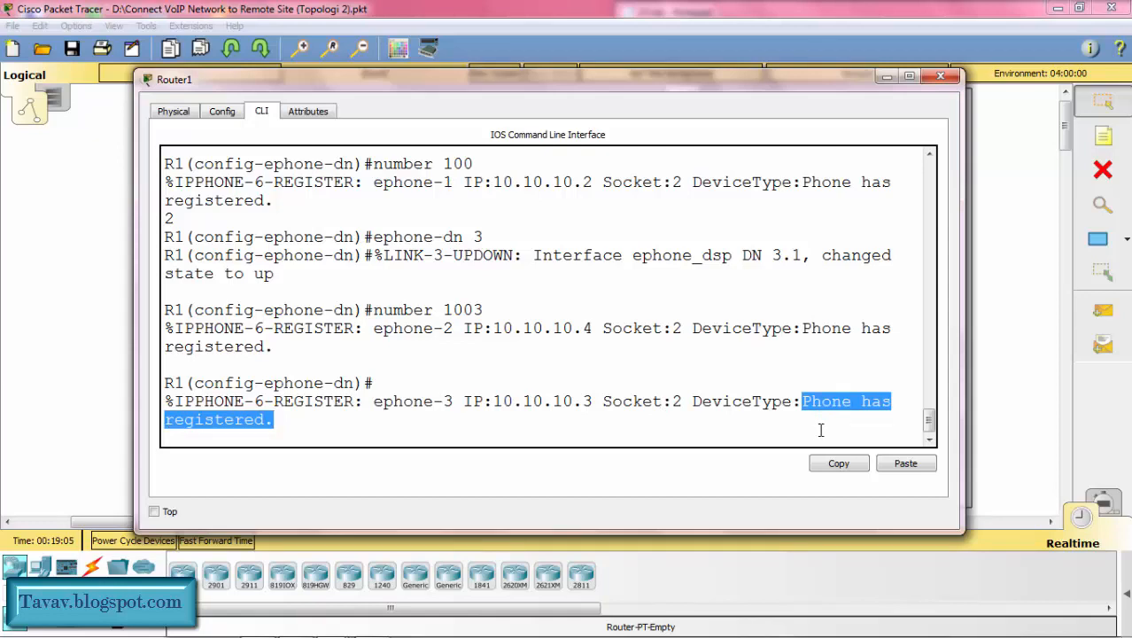
pyautogui.click(821, 430)
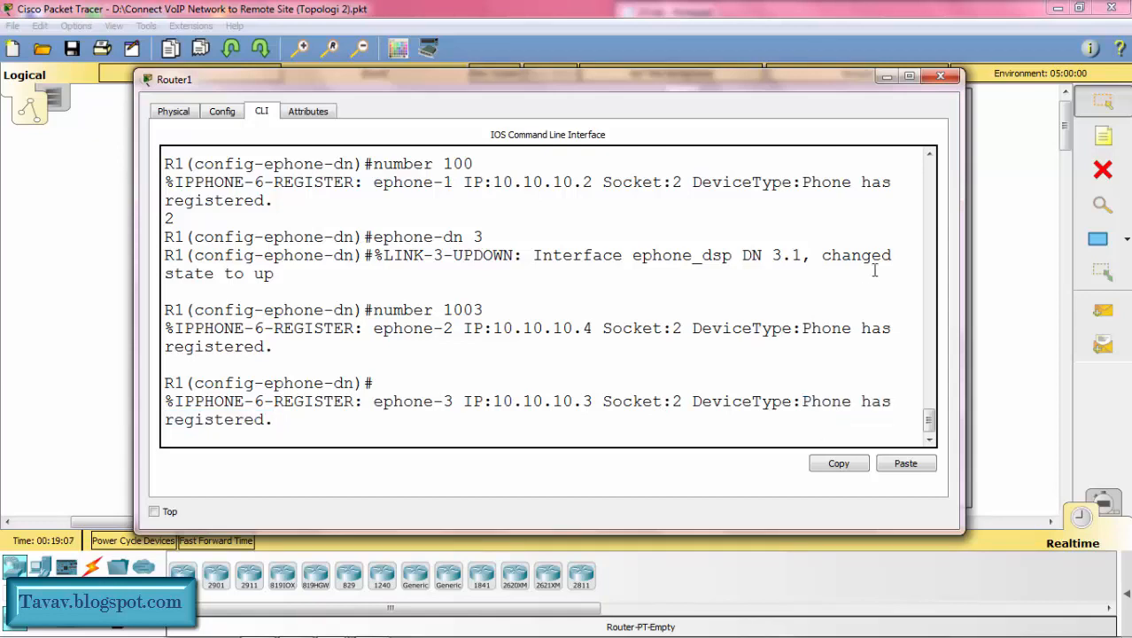
pyautogui.click(886, 77)
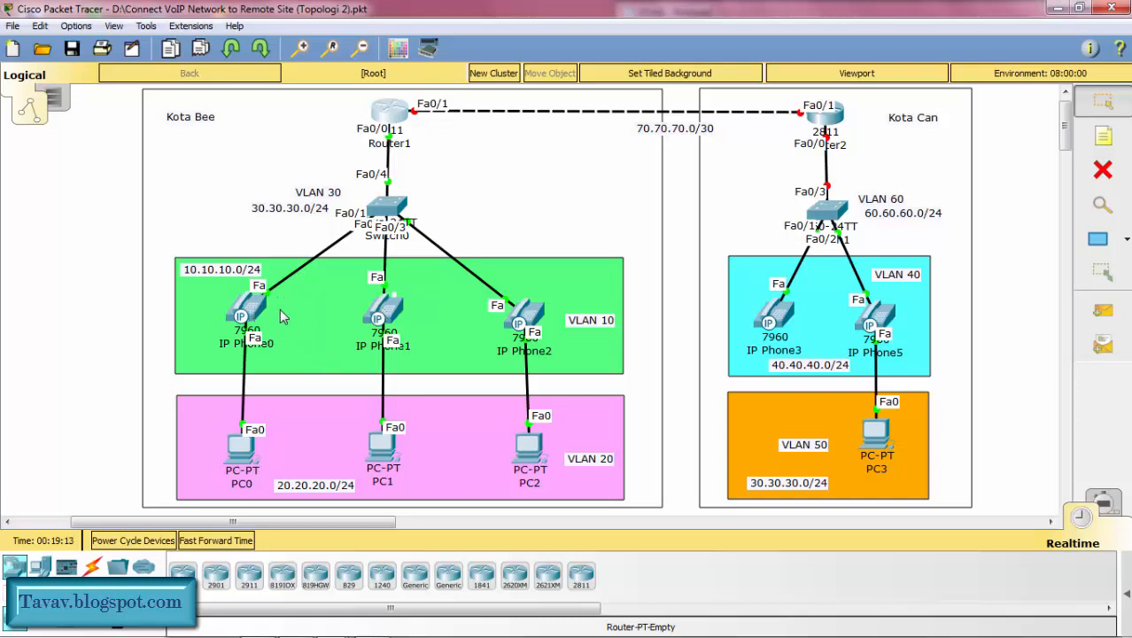
# Step: Open the IP Phone0 and IP Phone1 device windows and place them side by side
pyautogui.click(247, 307)
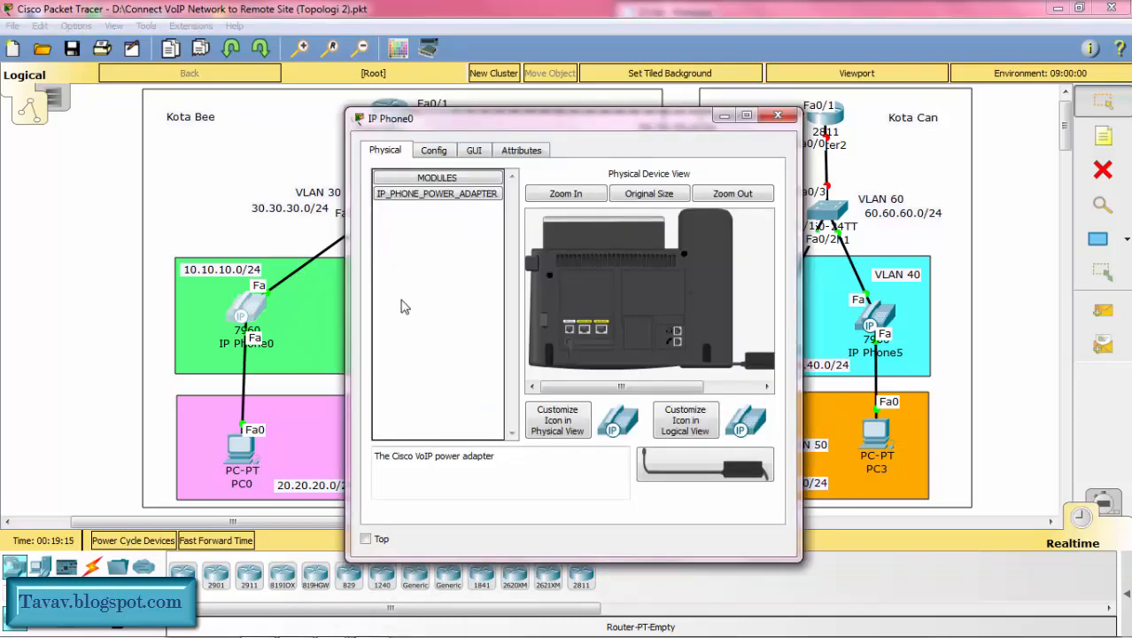
pyautogui.click(260, 237)
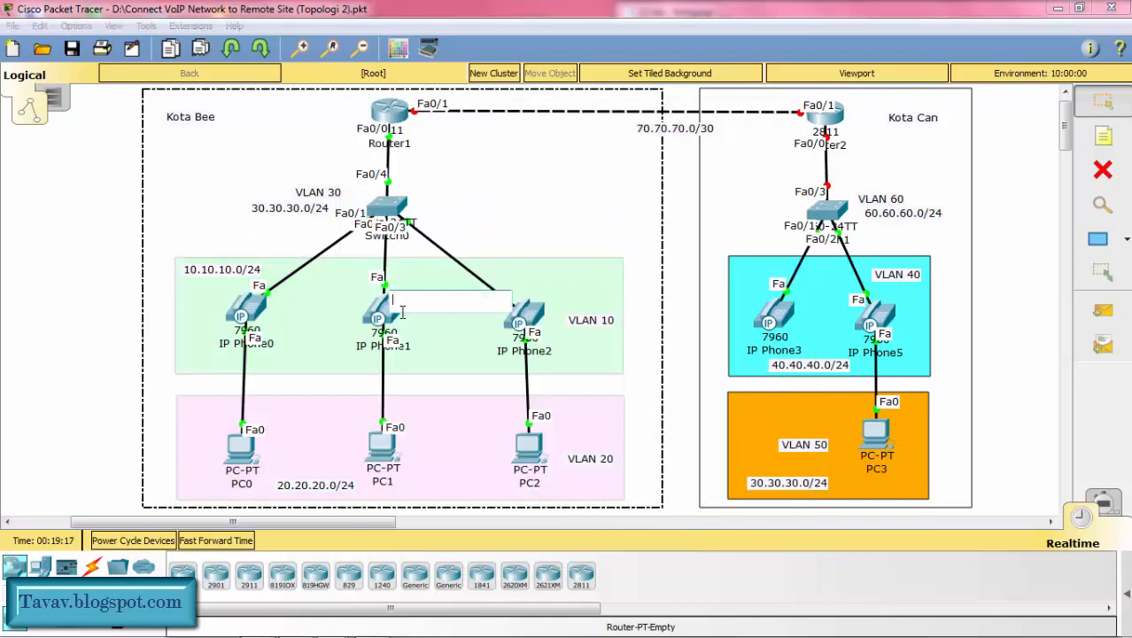
pyautogui.click(376, 319)
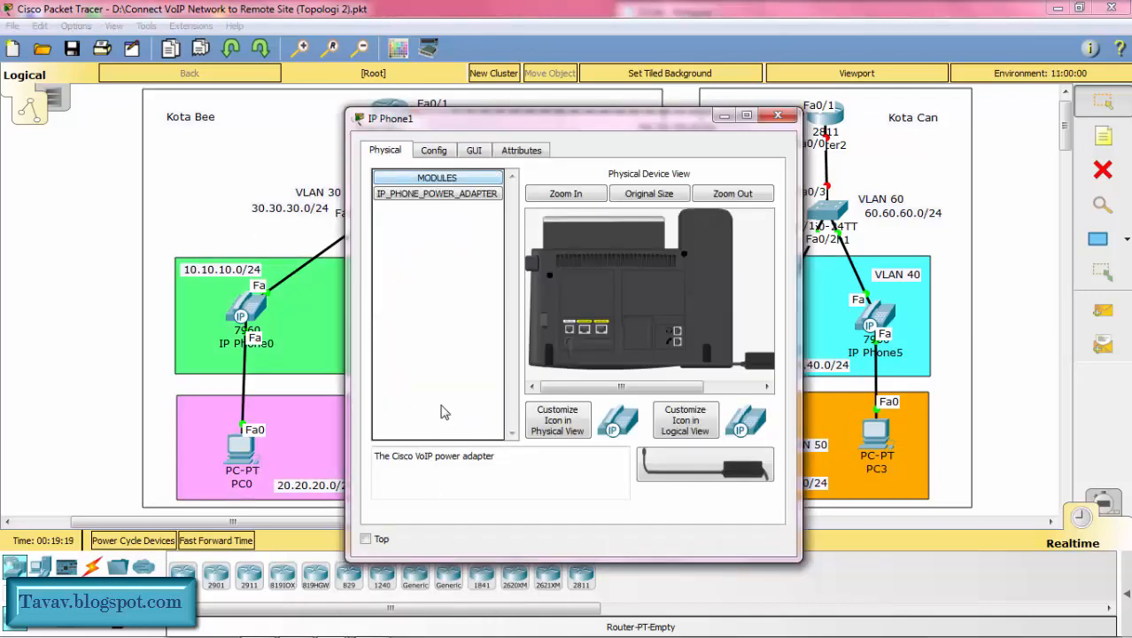
pyautogui.moveTo(364, 635)
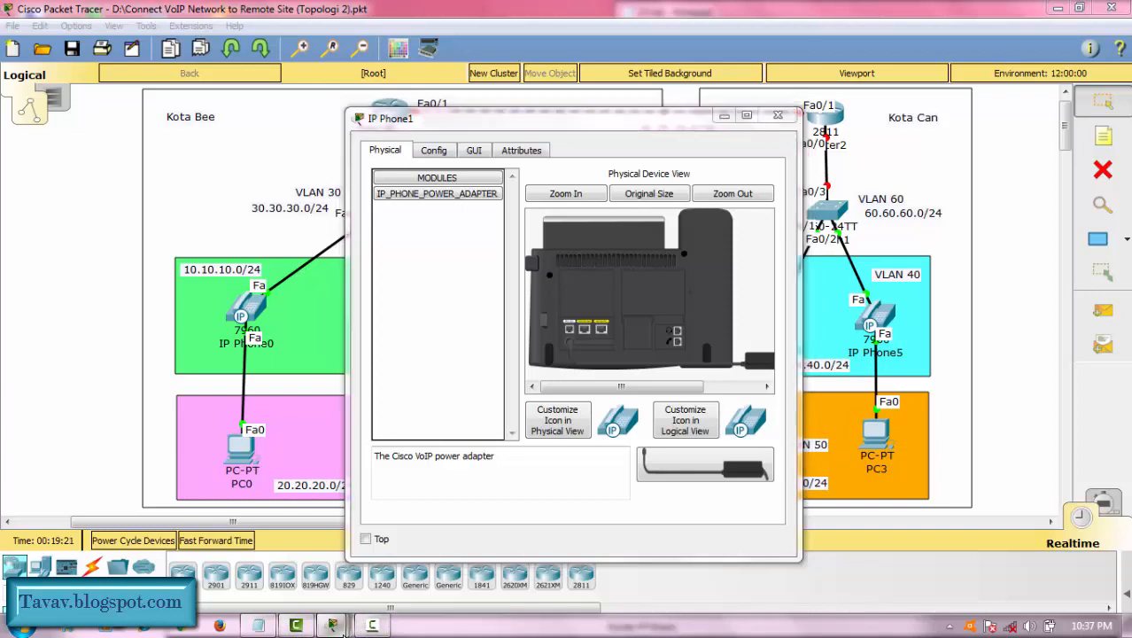
pyautogui.moveTo(332, 626)
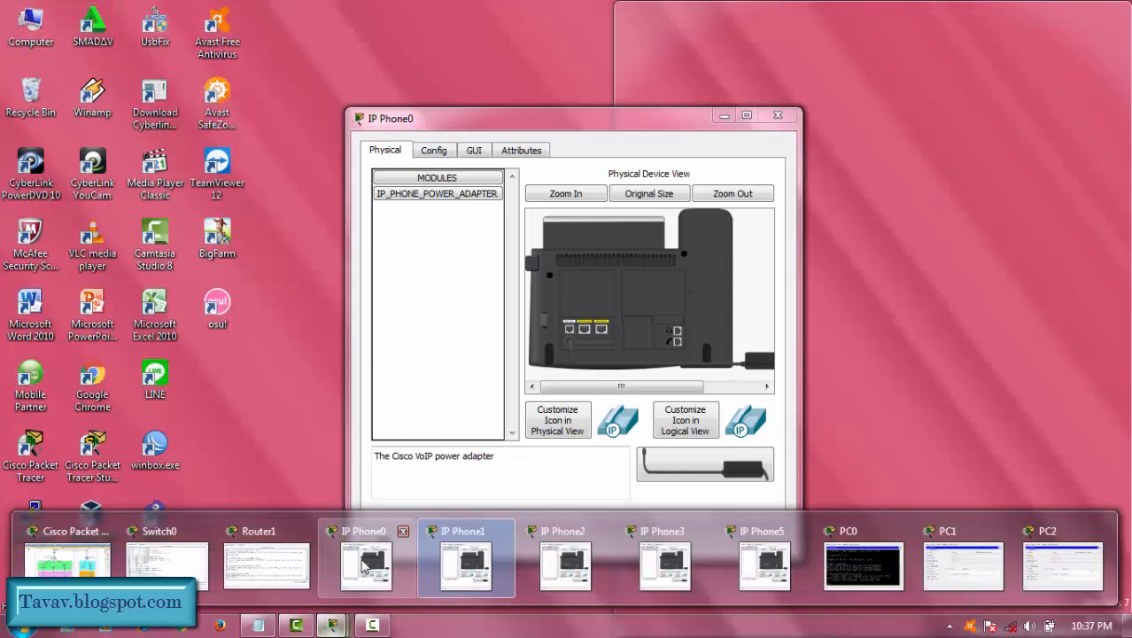
pyautogui.click(363, 567)
pyautogui.moveTo(456, 126); pyautogui.dragTo(224, 131)
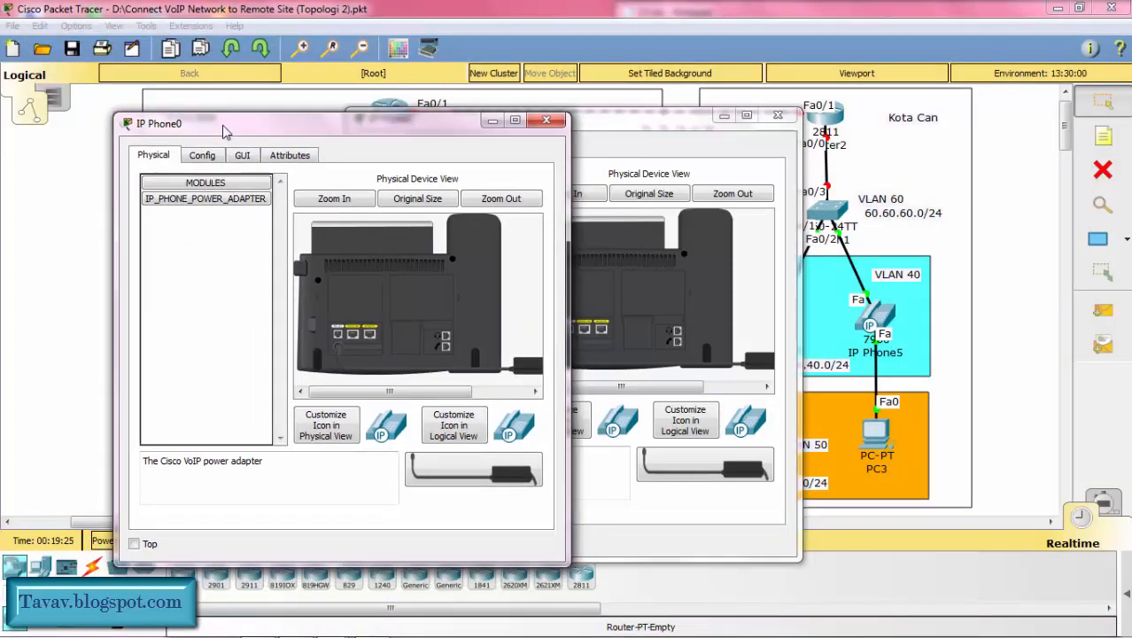
pyautogui.moveTo(591, 128); pyautogui.dragTo(848, 131)
# Step: Show the graphical handset interfaces of IP Phone0 and IP Phone1 with their displays and keypads in view
pyautogui.click(243, 154)
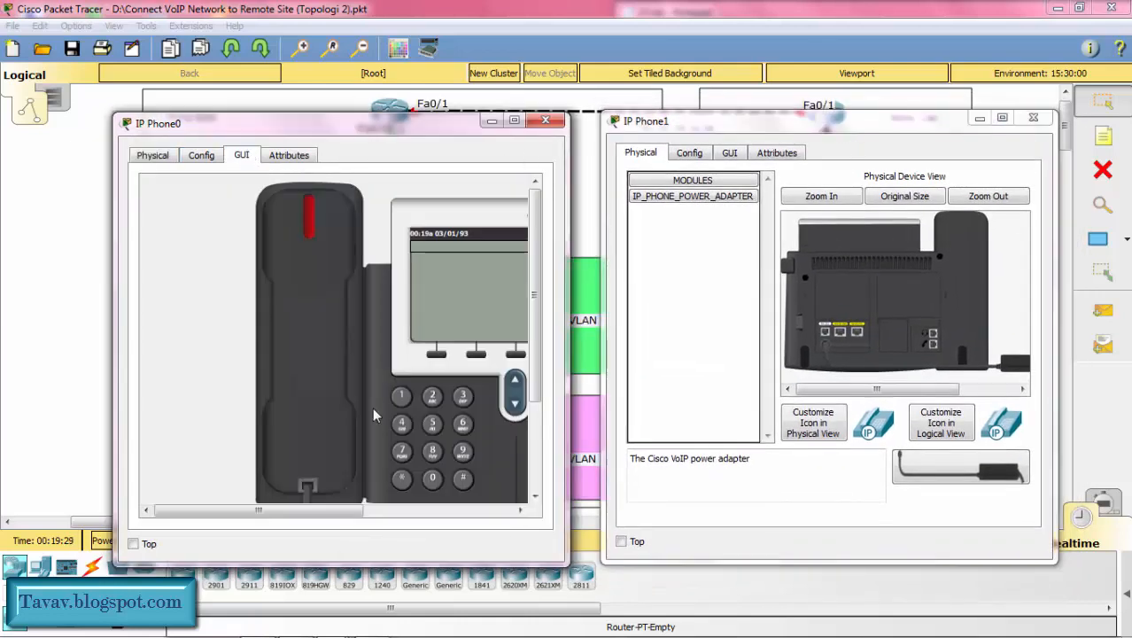
pyautogui.moveTo(316, 512); pyautogui.dragTo(366, 522)
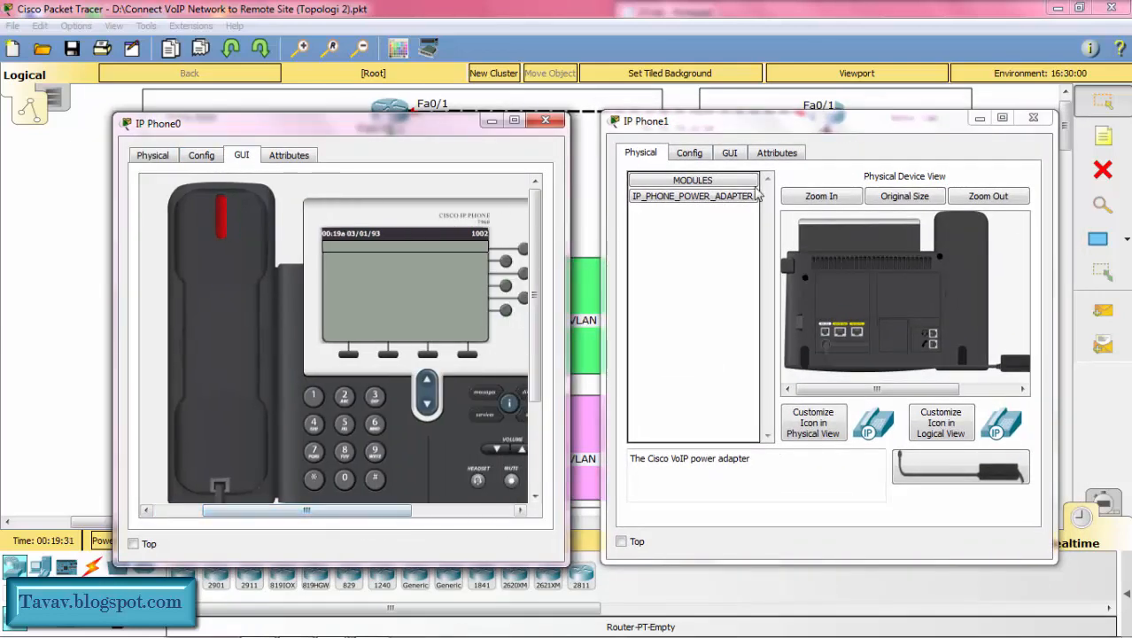
pyautogui.click(730, 153)
pyautogui.moveTo(784, 508); pyautogui.dragTo(849, 521)
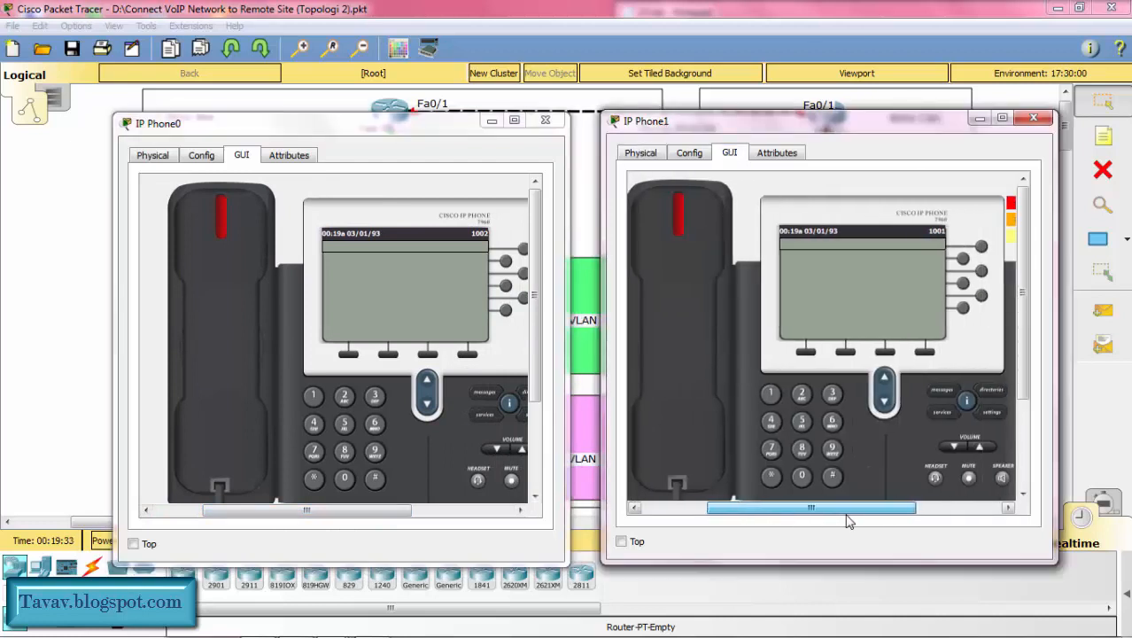
# Step: Test a call by dialing 1001 from IP Phone0 and answering on IP Phone1, and minimize both phone windows
pyautogui.click(314, 395)
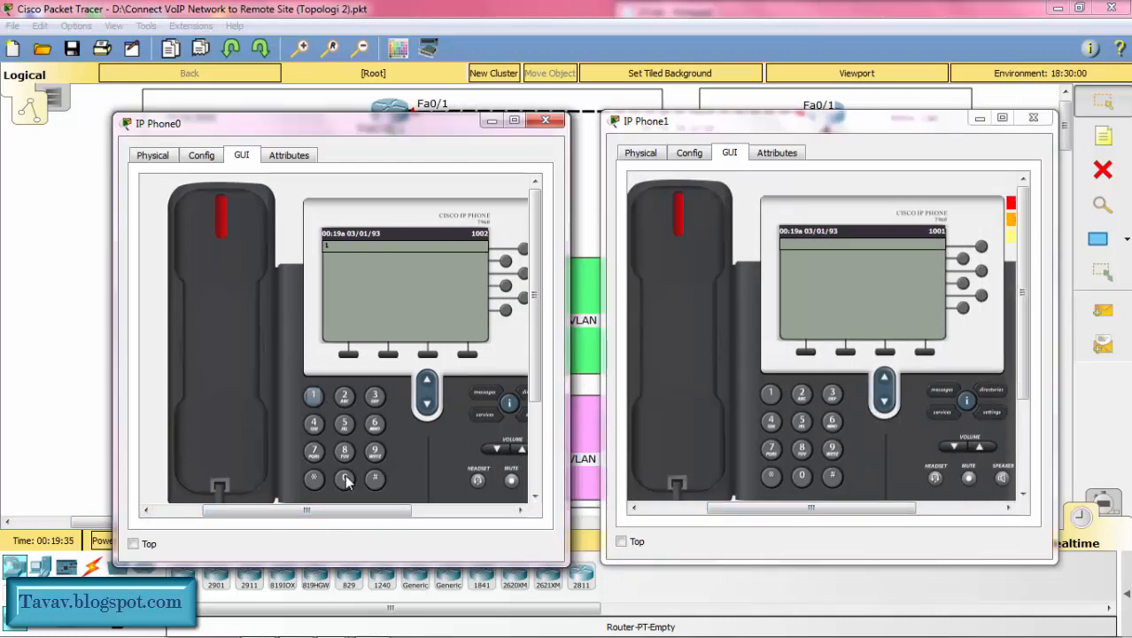
pyautogui.click(345, 479)
pyautogui.click(346, 479)
pyautogui.click(314, 396)
pyautogui.click(239, 395)
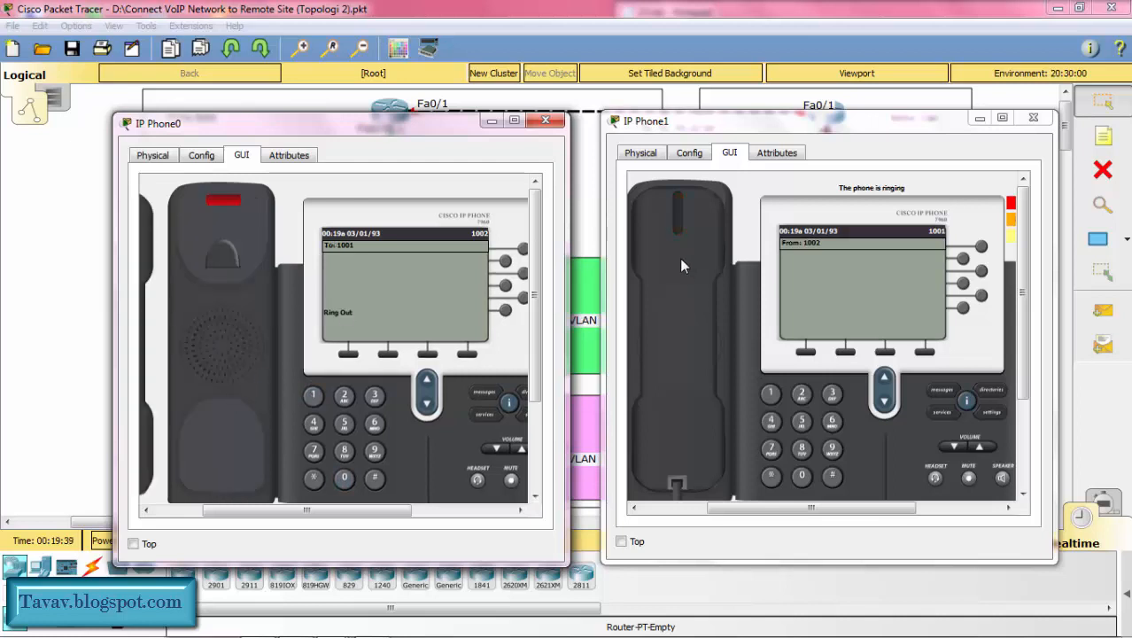
pyautogui.click(687, 363)
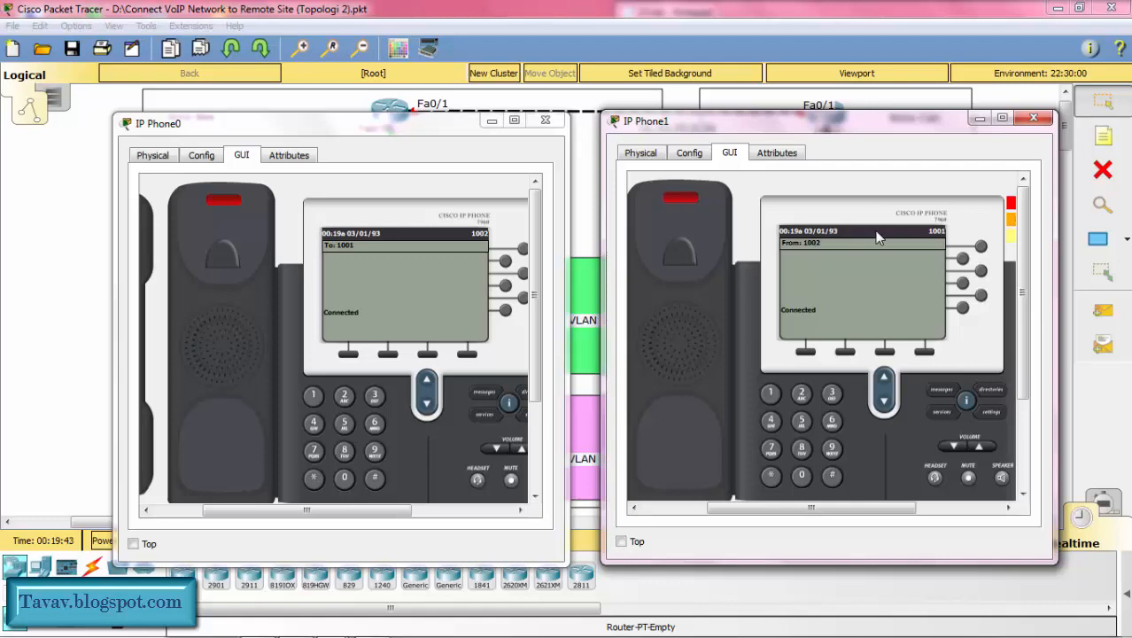
pyautogui.click(979, 118)
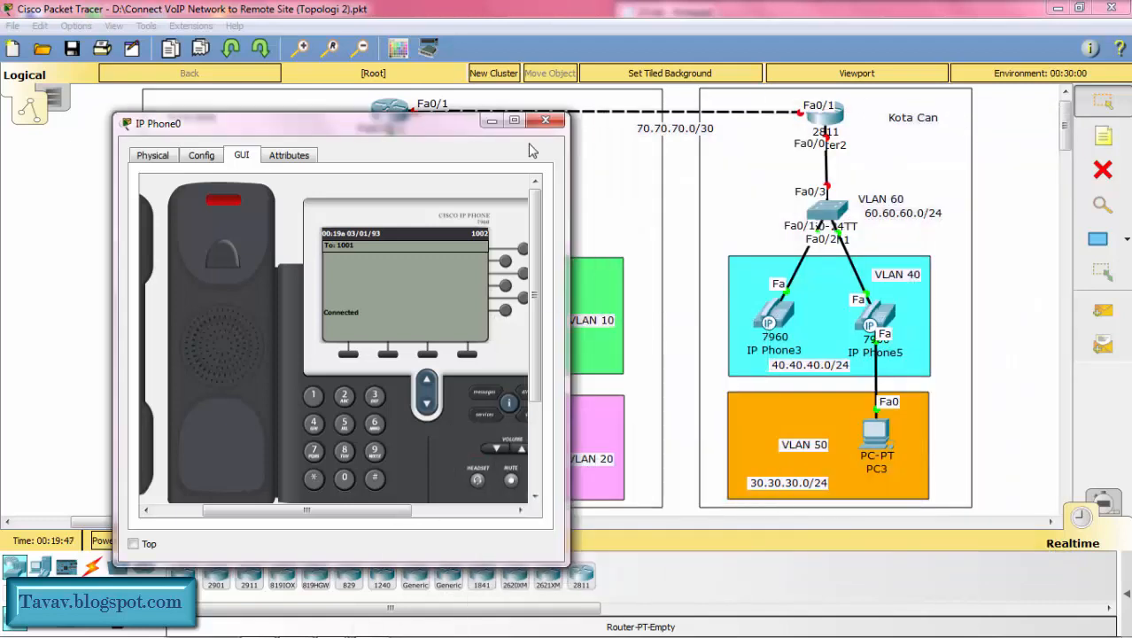
pyautogui.click(490, 122)
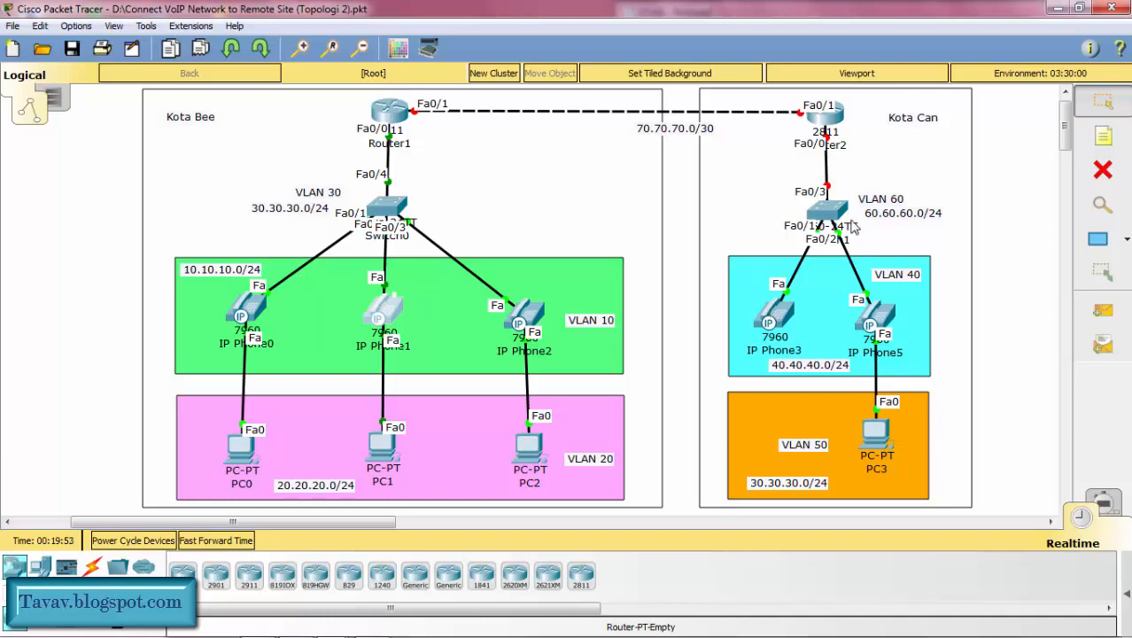
# Step: Open the command line of Switch1 at the Kota Can site in an enlarged window
pyautogui.click(830, 211)
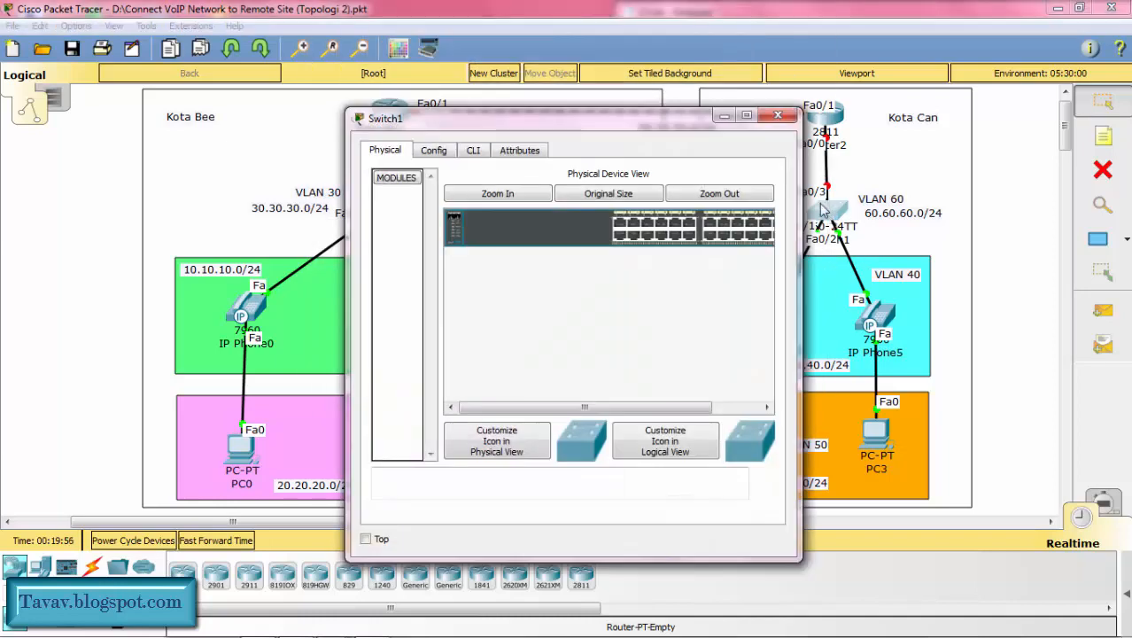
pyautogui.moveTo(606, 129); pyautogui.dragTo(396, 87)
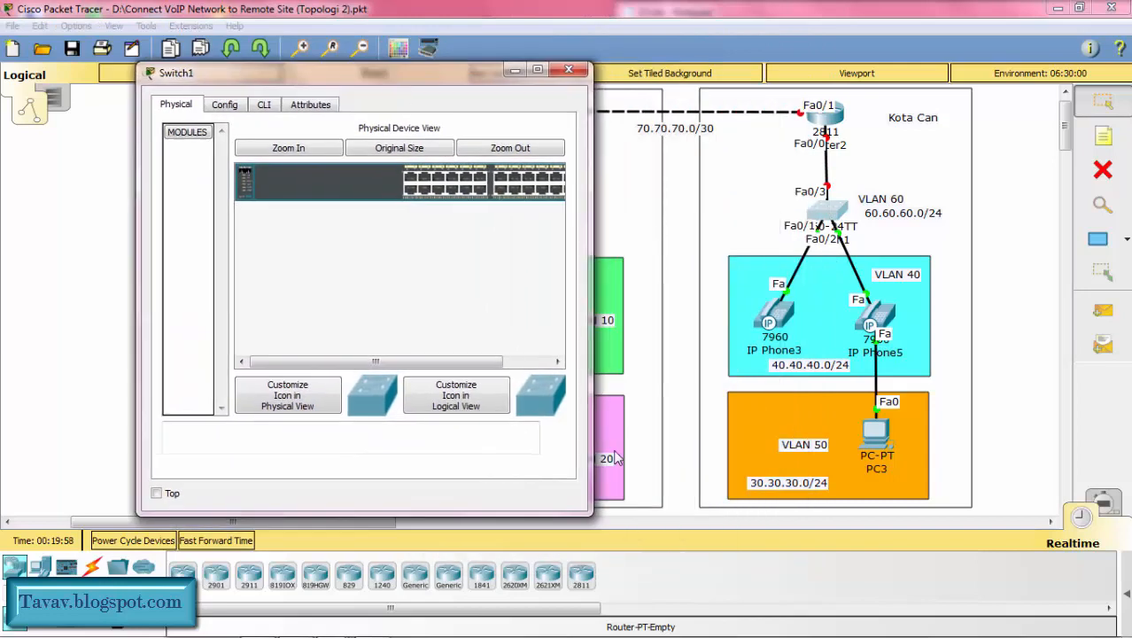
pyautogui.moveTo(590, 512); pyautogui.dragTo(1007, 541)
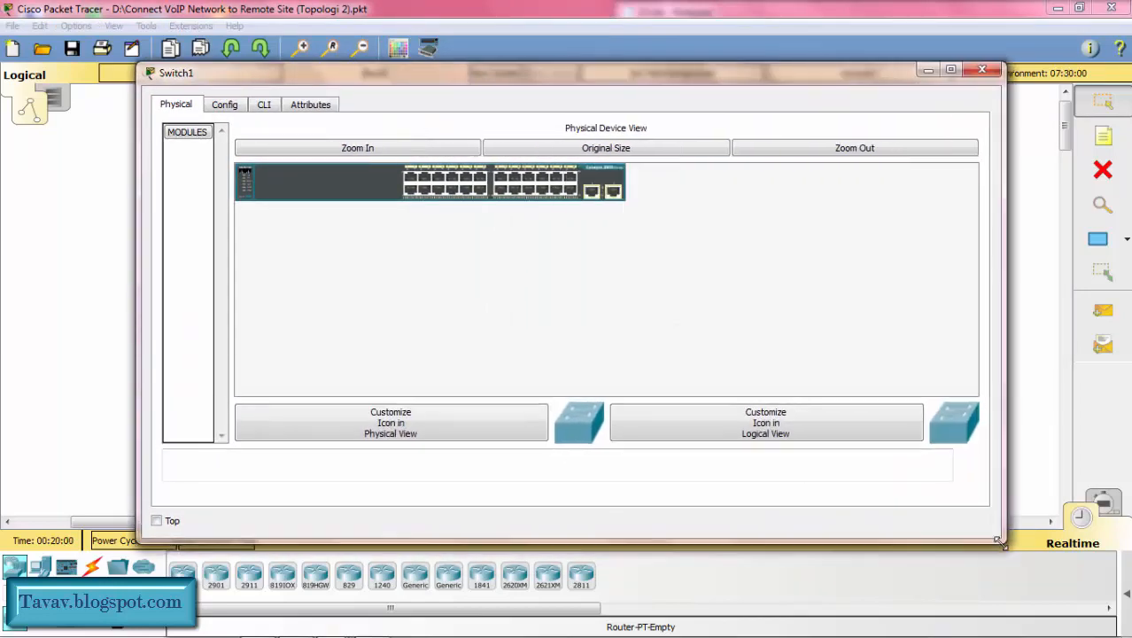
pyautogui.click(263, 105)
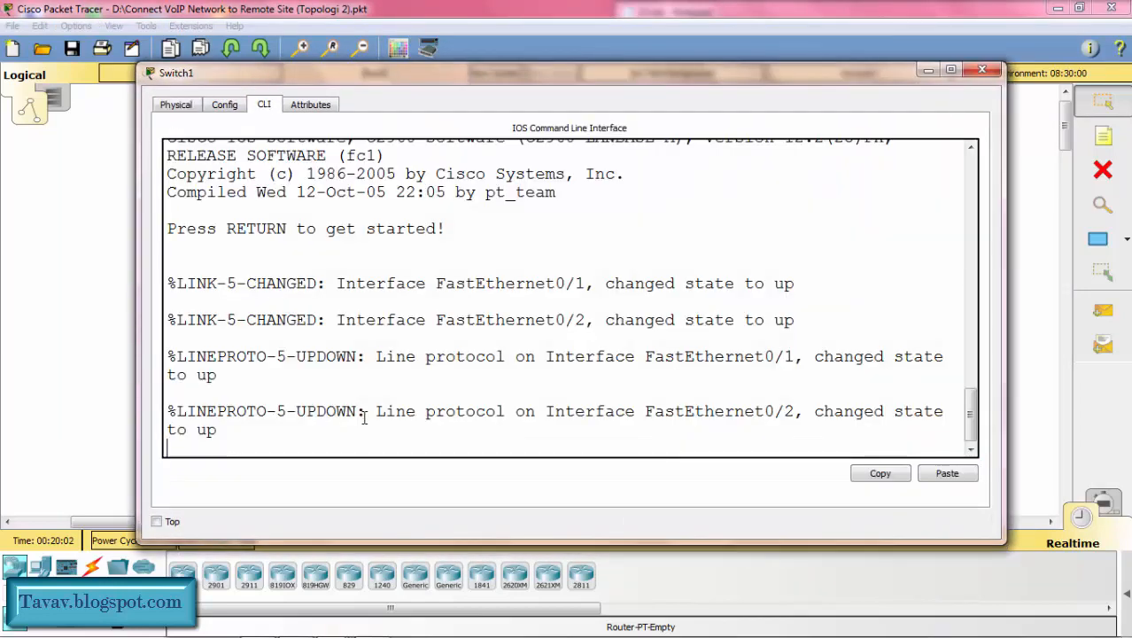
# Step: Enter privileged mode and global configuration mode on Switch1
pyautogui.press('Return')
pyautogui.write('en')
pyautogui.press('Return')
pyautogui.write('conf t')
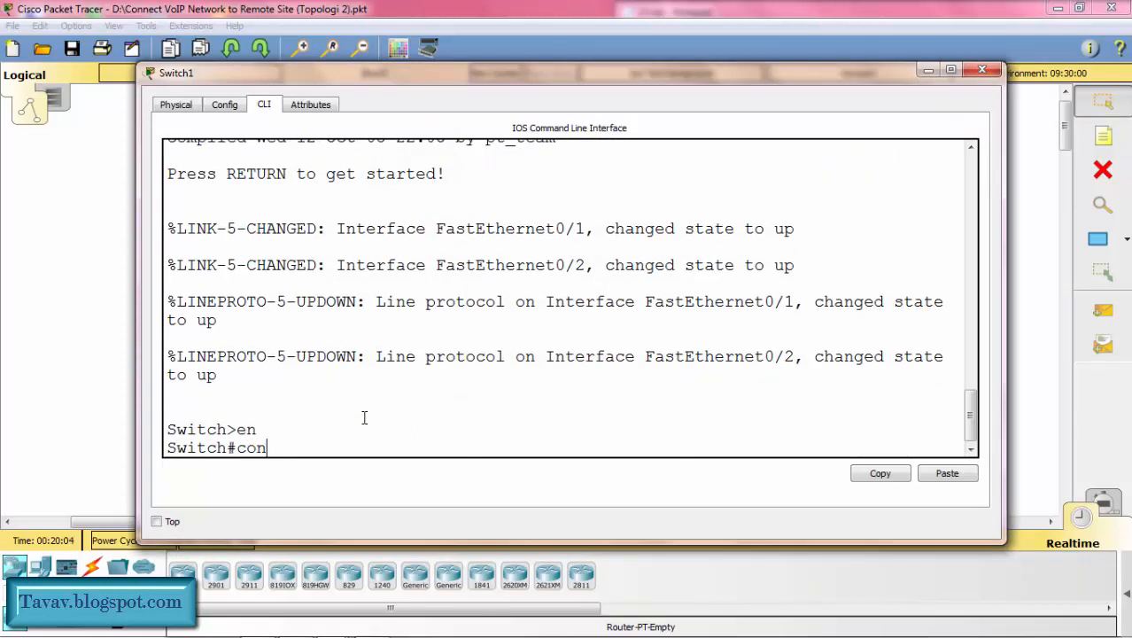
pyautogui.press('Return')
# Step: Set the hostname of Switch1 to SW2
pyautogui.write('host')
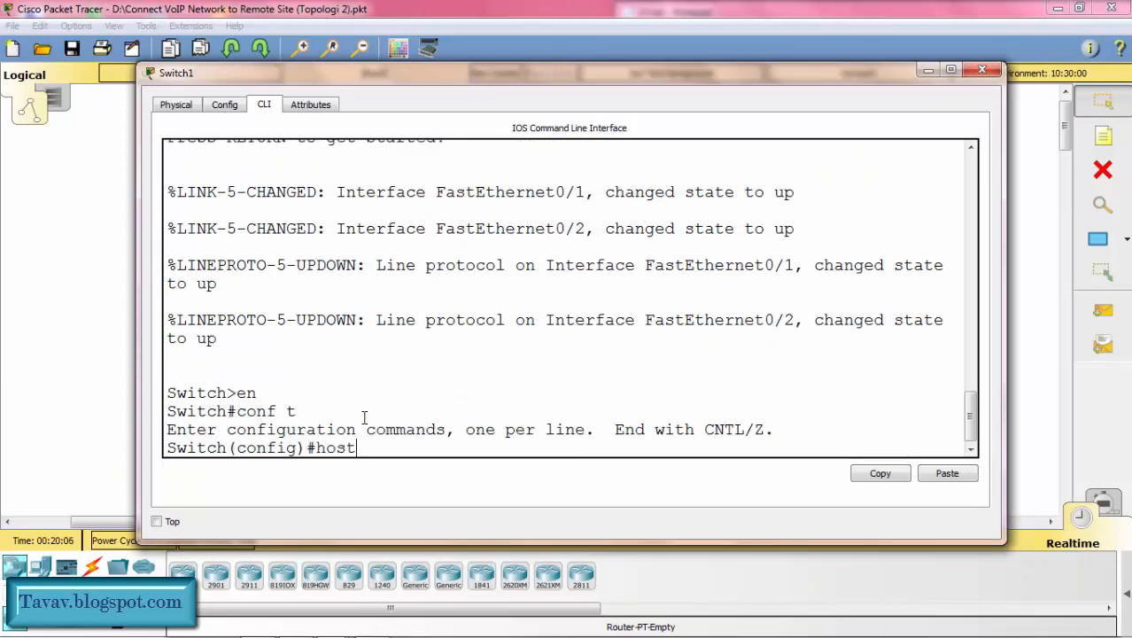
pyautogui.press('Tab')
pyautogui.write('sw2')
pyautogui.press('Tab')
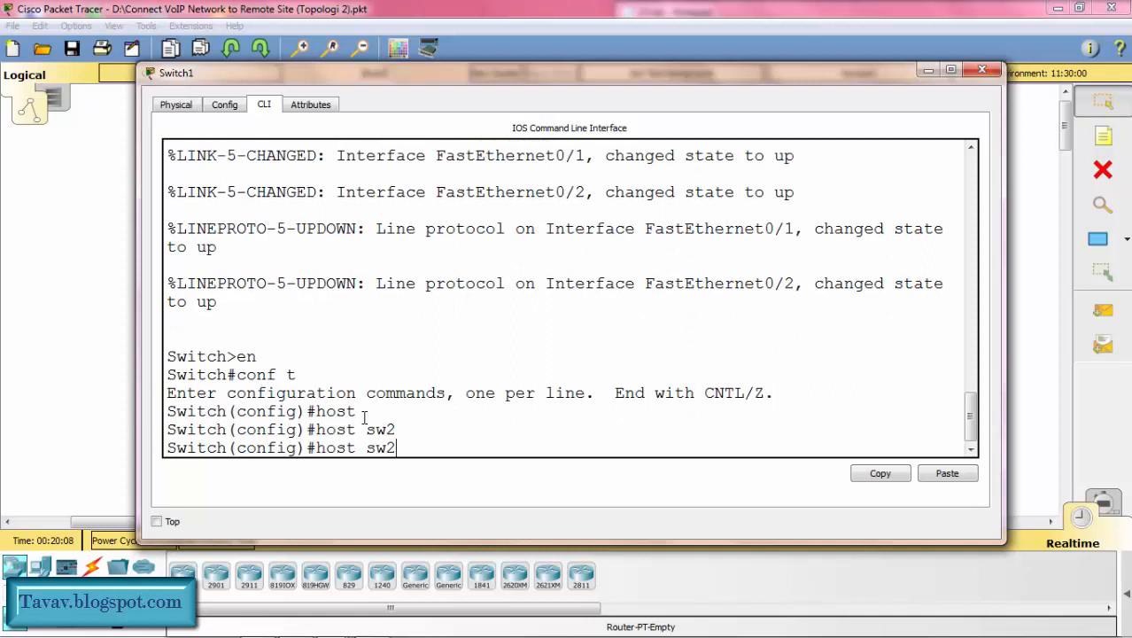
pyautogui.press('BackSpace')
pyautogui.press('BackSpace')
pyautogui.write('SW2')
pyautogui.press('Return')
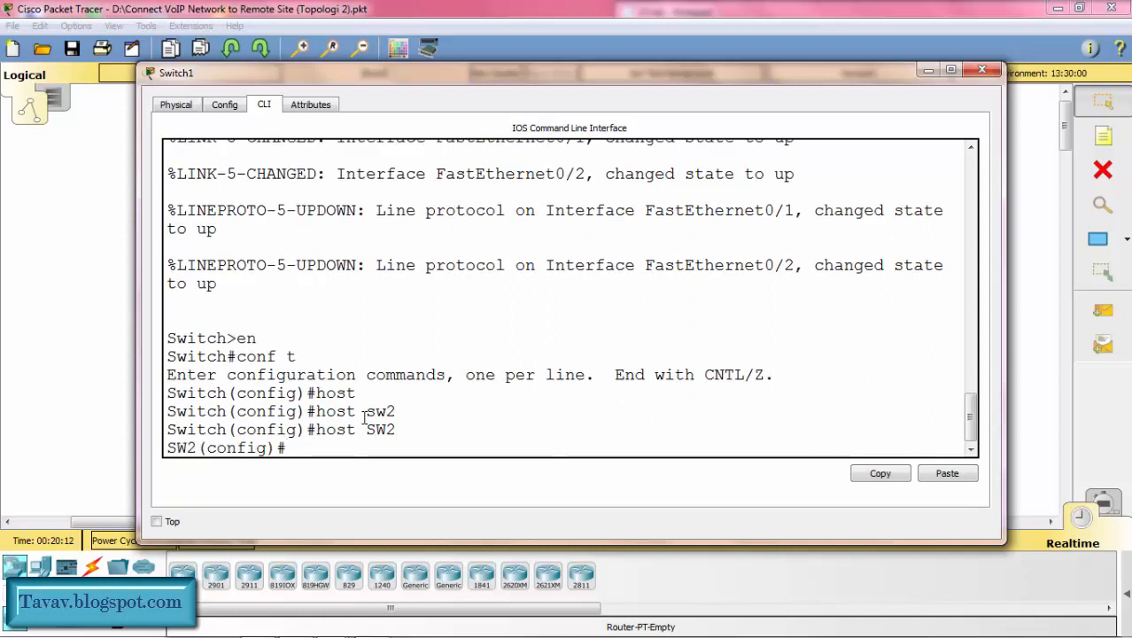
# Step: Create VLAN 40 on SW2 and name it voice, checking the VLAN numbers in the Kota Can topology
pyautogui.moveTo(609, 87); pyautogui.dragTo(236, 123)
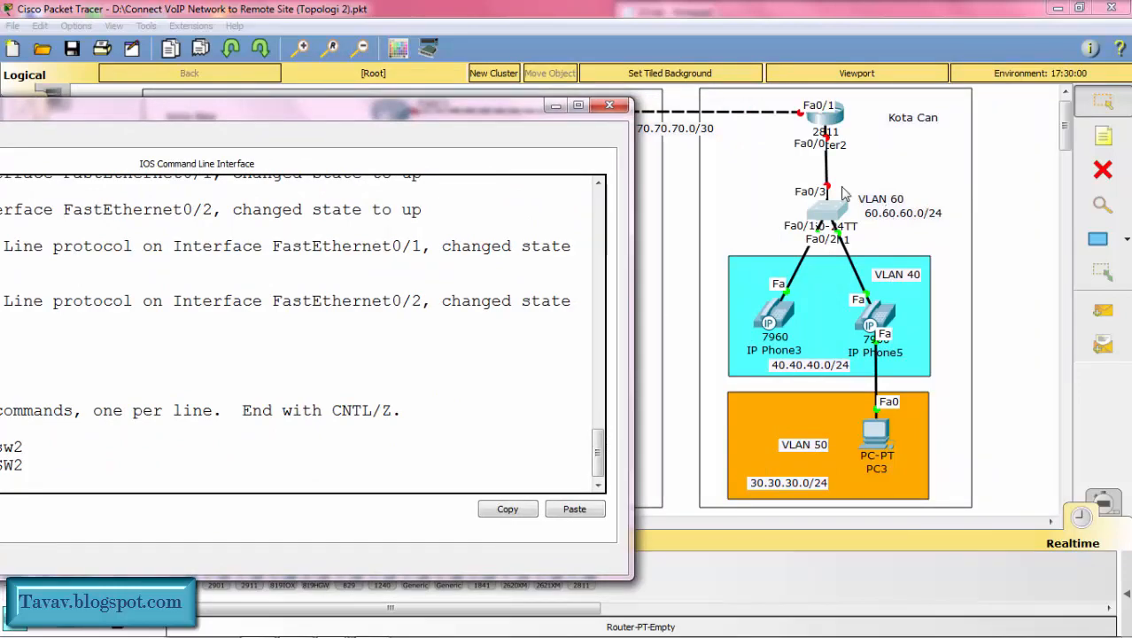
pyautogui.moveTo(463, 121); pyautogui.dragTo(837, 81)
pyautogui.write('v')
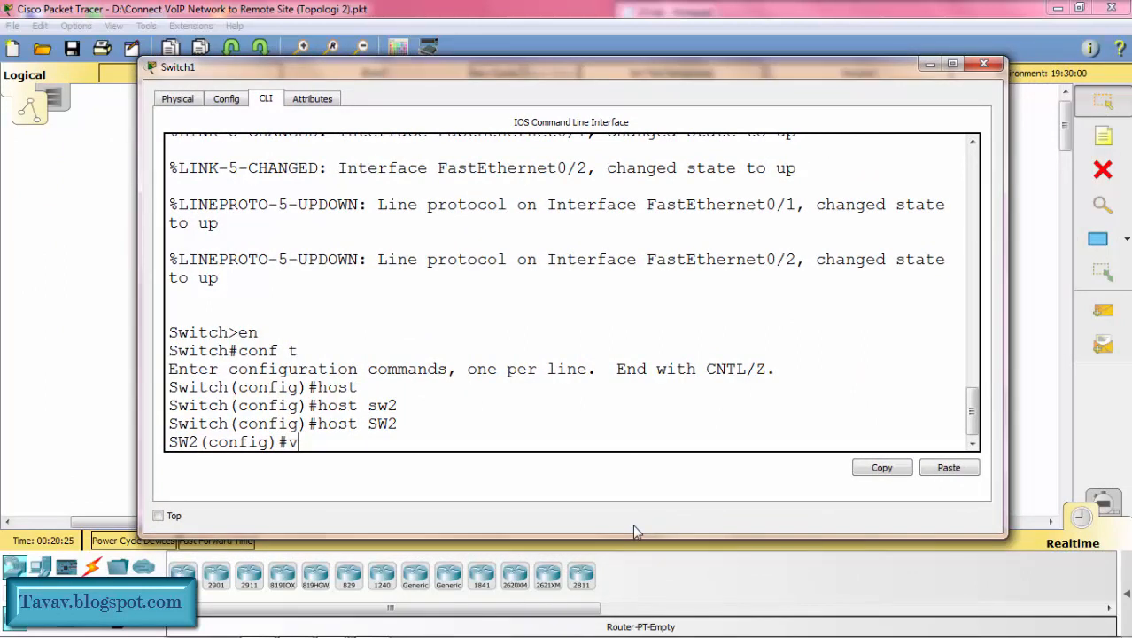
pyautogui.write('lan 40')
pyautogui.press('Return')
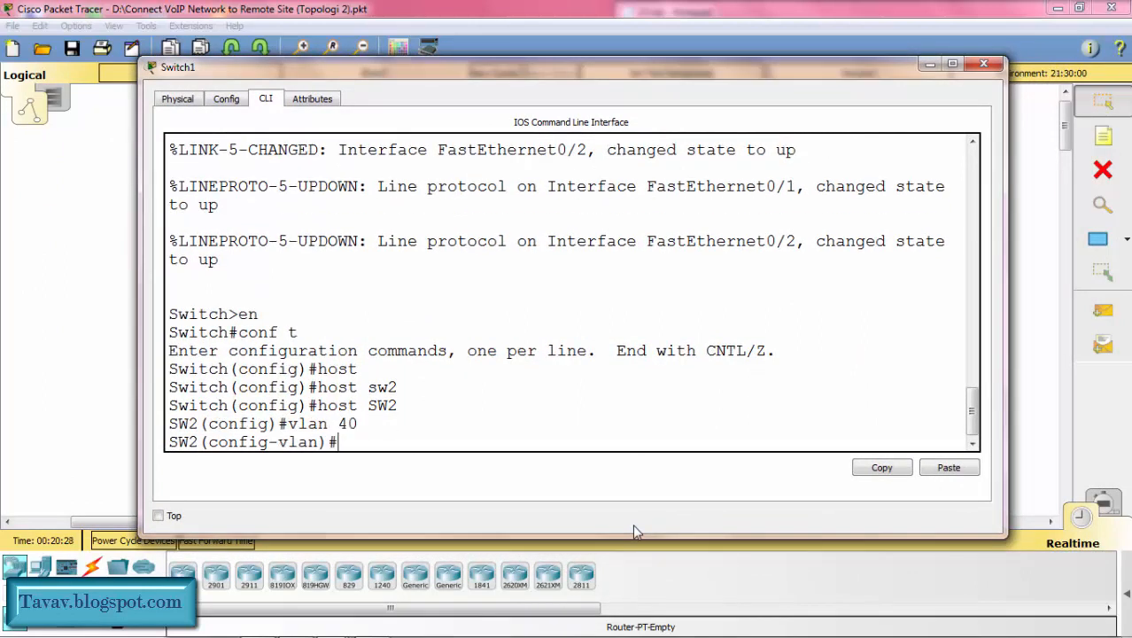
pyautogui.write('name voiv')
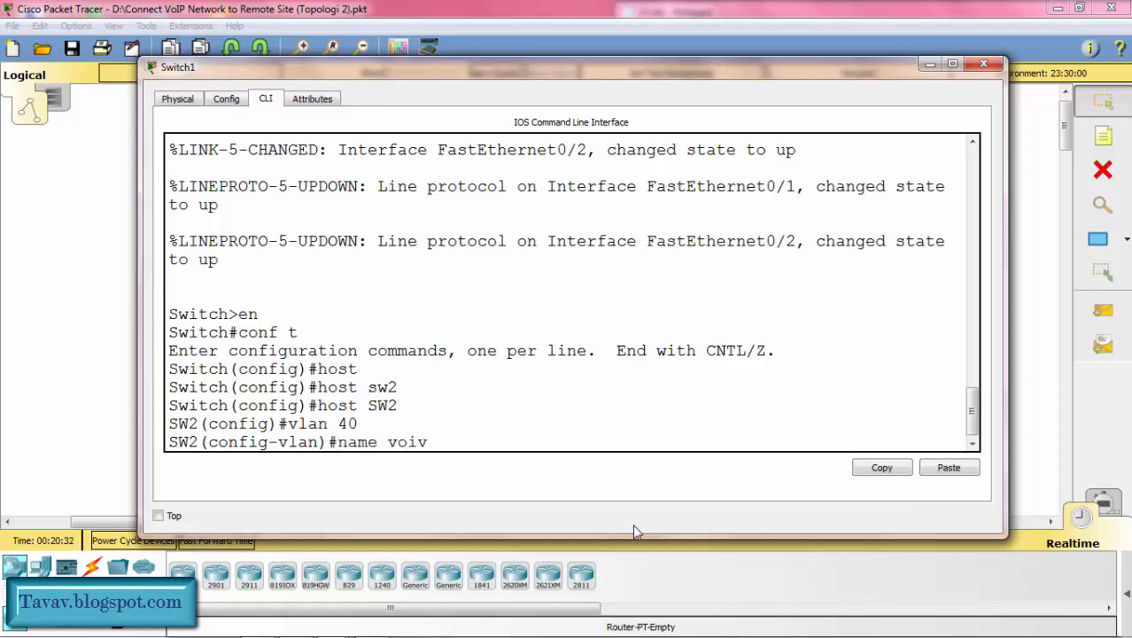
pyautogui.write('ce')
pyautogui.press('BackSpace')
pyautogui.press('BackSpace')
pyautogui.press('BackSpace')
pyautogui.write('ce')
pyautogui.press('Return')
# Step: Create VLAN 50 on SW2 and name it data
pyautogui.write('vlan 50')
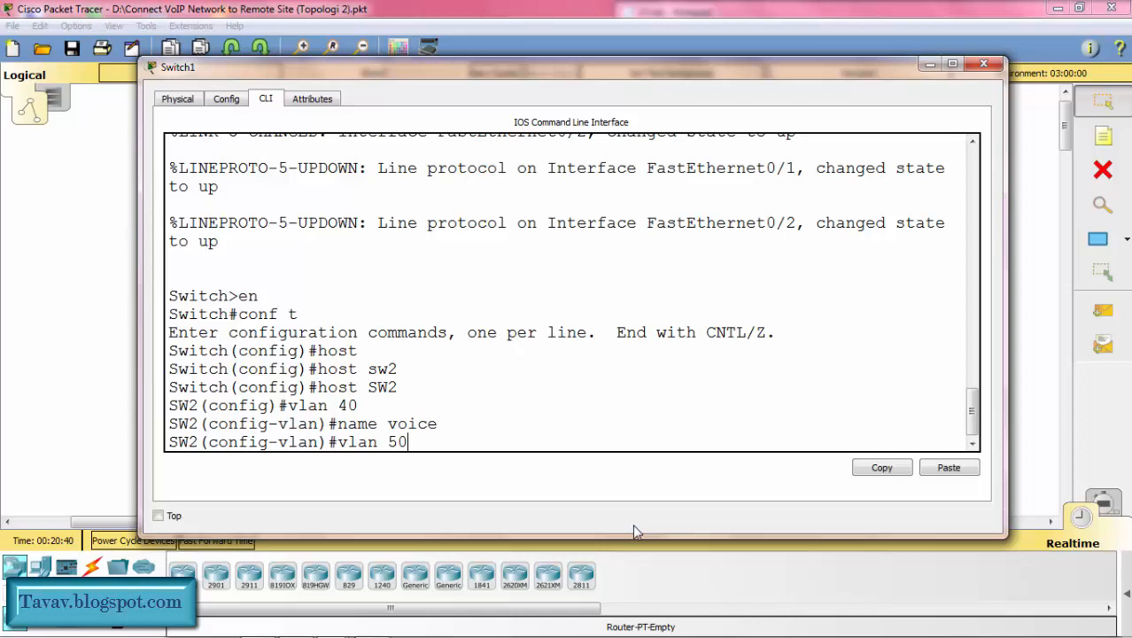
pyautogui.press('Return')
pyautogui.write('name ')
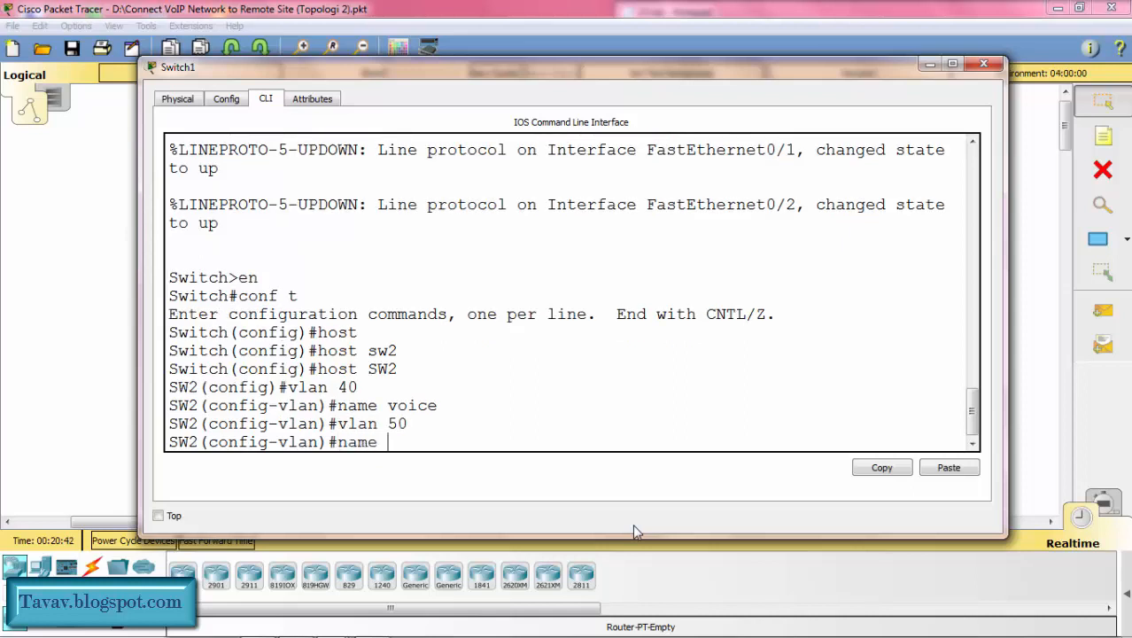
pyautogui.write('data')
pyautogui.press('Return')
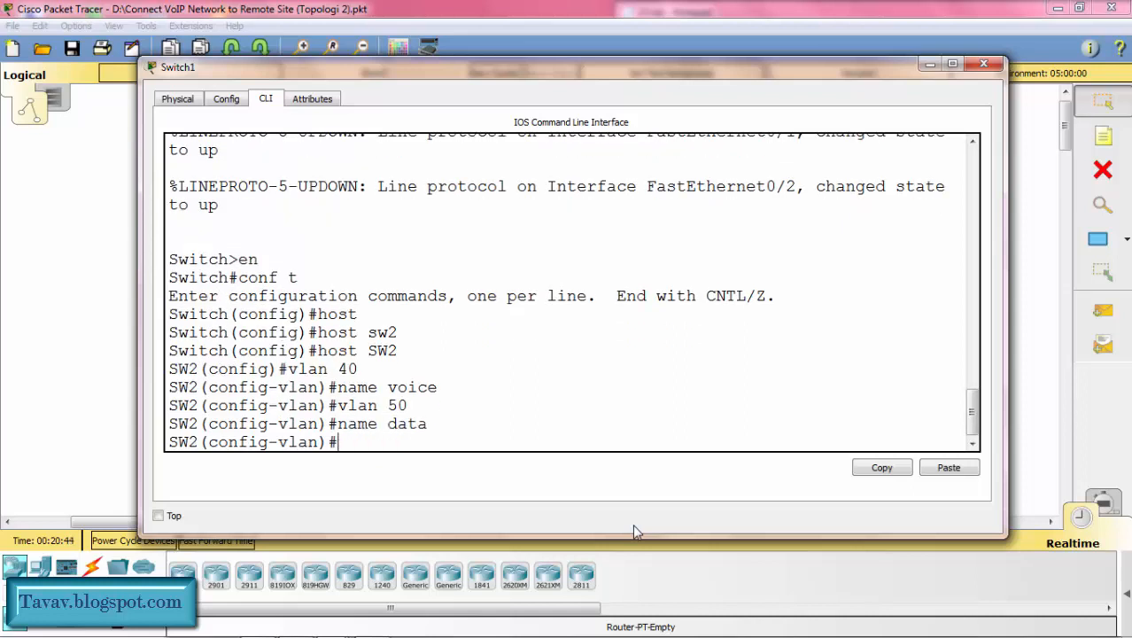
# Step: Create VLAN 60 on SW2, name it management, and return to global configuration mode
pyautogui.write('vlan 60')
pyautogui.press('Return')
pyautogui.write('name')
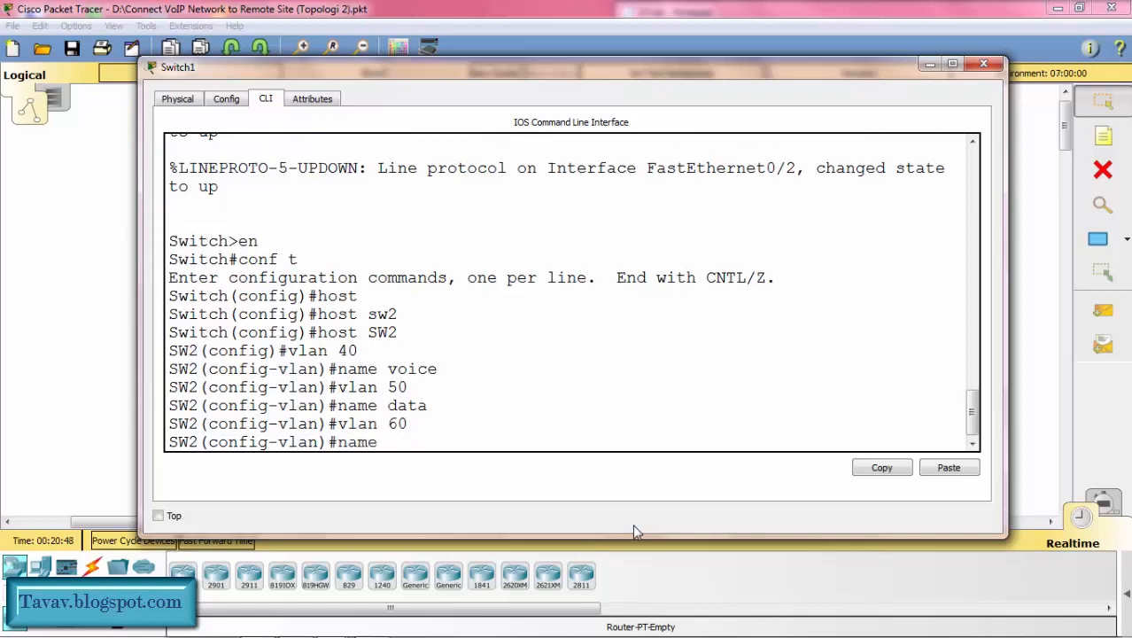
pyautogui.write(' management')
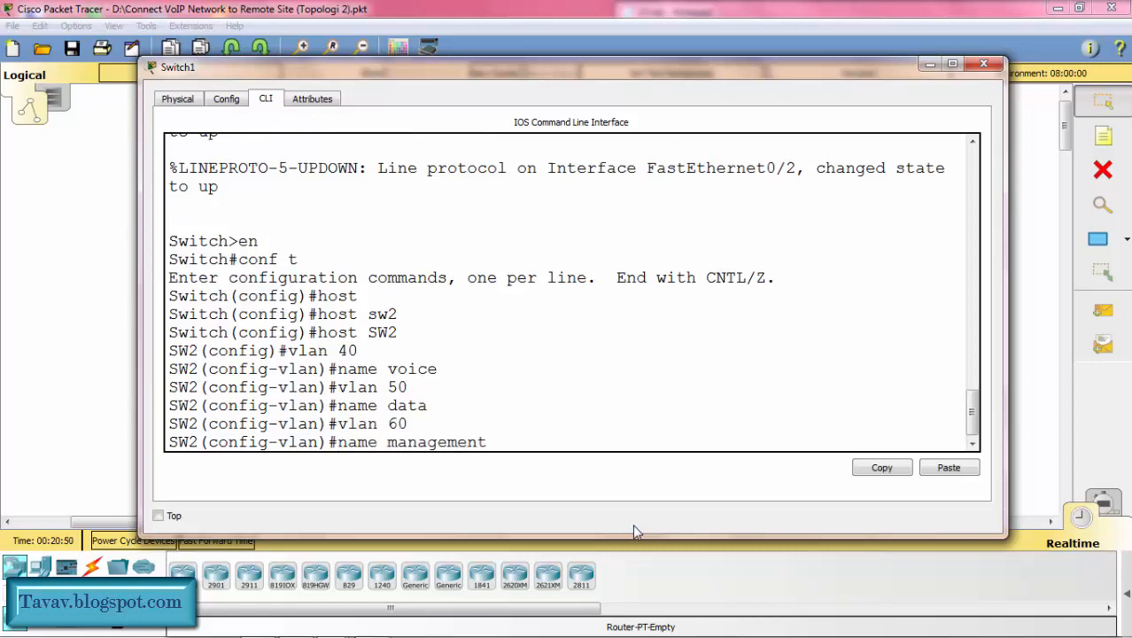
pyautogui.press('Return')
pyautogui.write('ex')
pyautogui.press('Return')
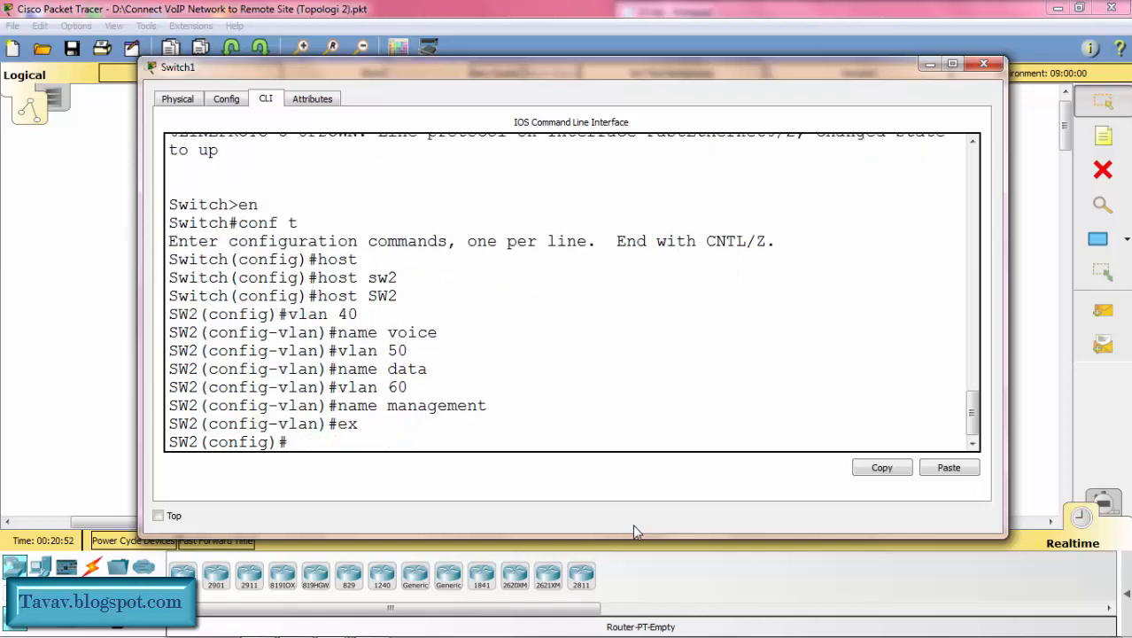
# Step: Assign IP address 60.60.60.2 with mask 255.255.255.0 to SW2's VLAN 60 interface, and exit interface configuration
pyautogui.write('int vlan 60')
pyautogui.press('Return')
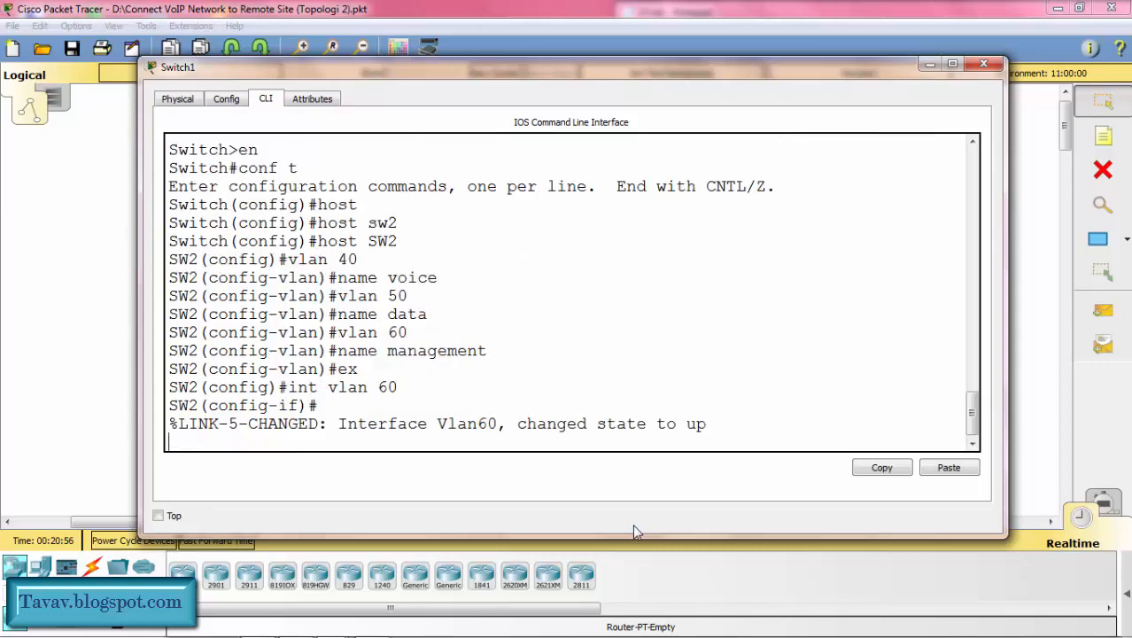
pyautogui.write('ip add')
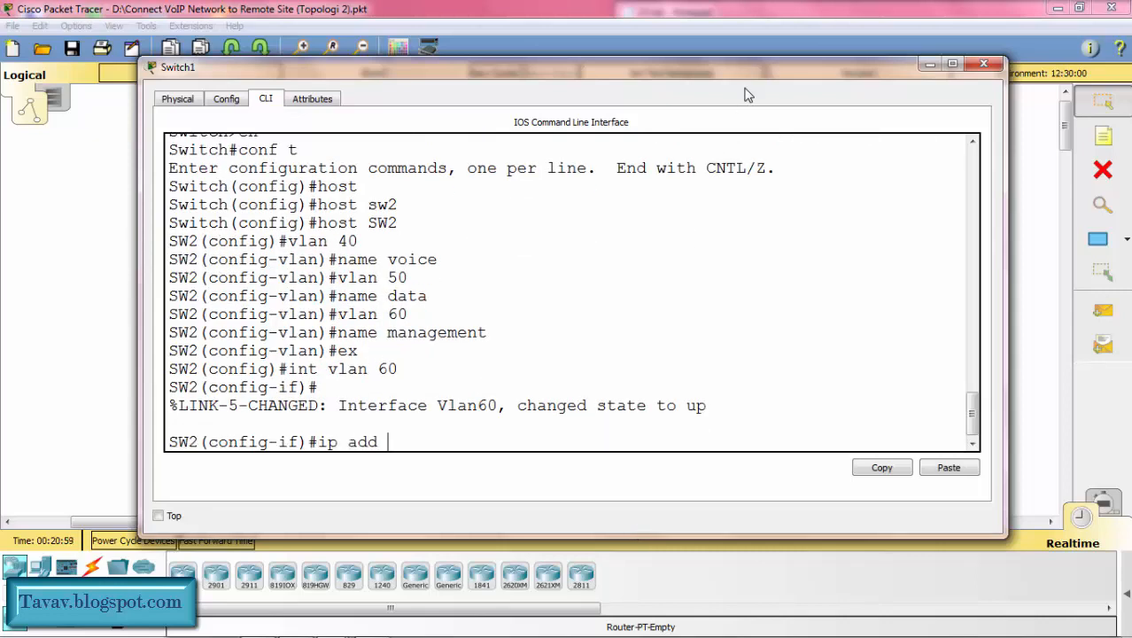
pyautogui.moveTo(745, 67); pyautogui.dragTo(463, 98)
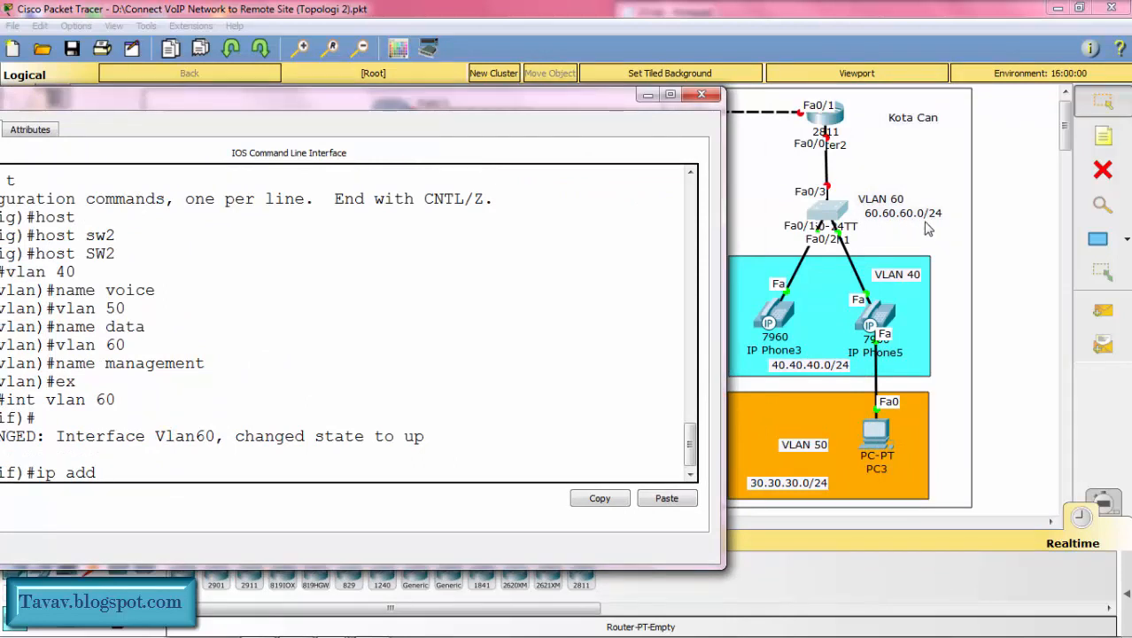
pyautogui.moveTo(565, 109); pyautogui.dragTo(845, 69)
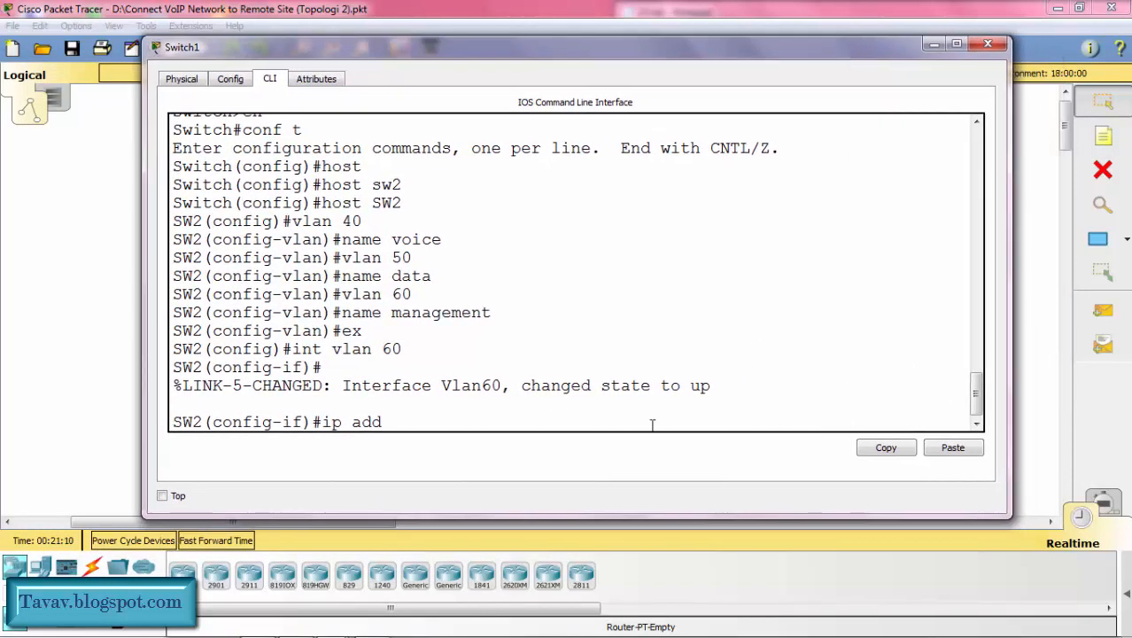
pyautogui.write('60.60.60.2 255.')
pyautogui.write('255.25')
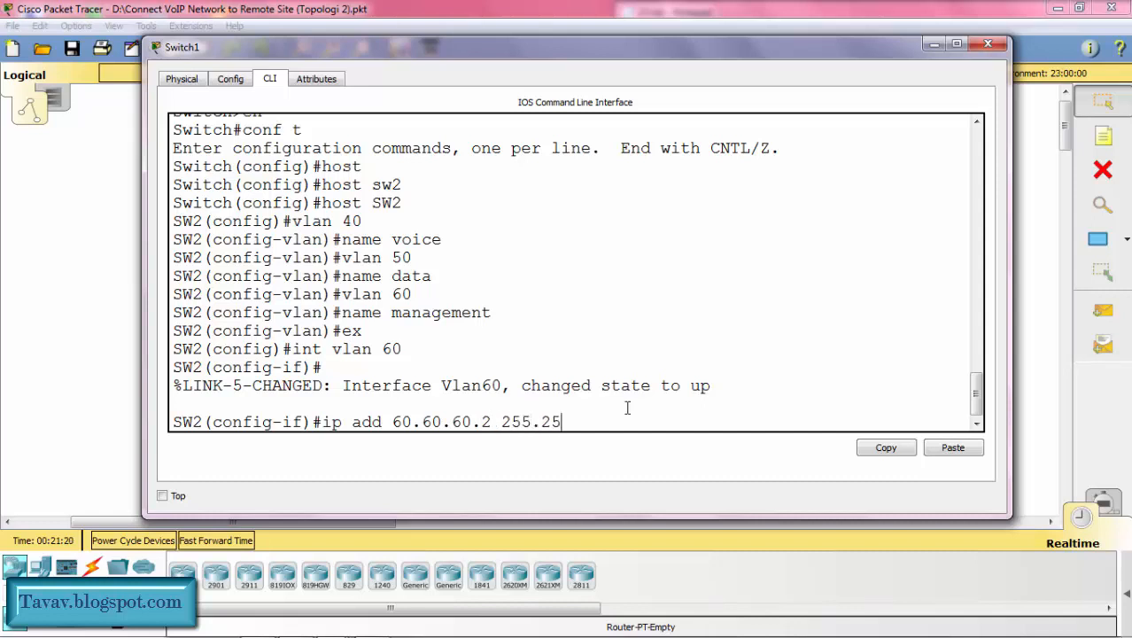
pyautogui.write('5.0')
pyautogui.press('Return')
pyautogui.write('ex')
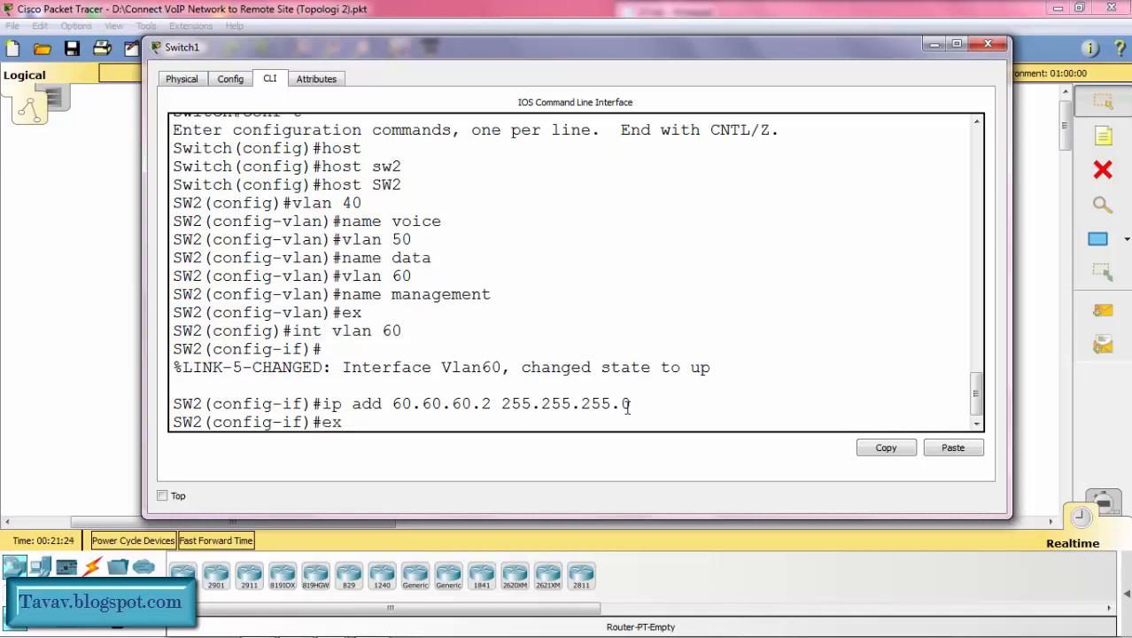
pyautogui.press('Return')
# Step: Set SW2's default gateway to 60.60.60.1
pyautogui.write('ip def')
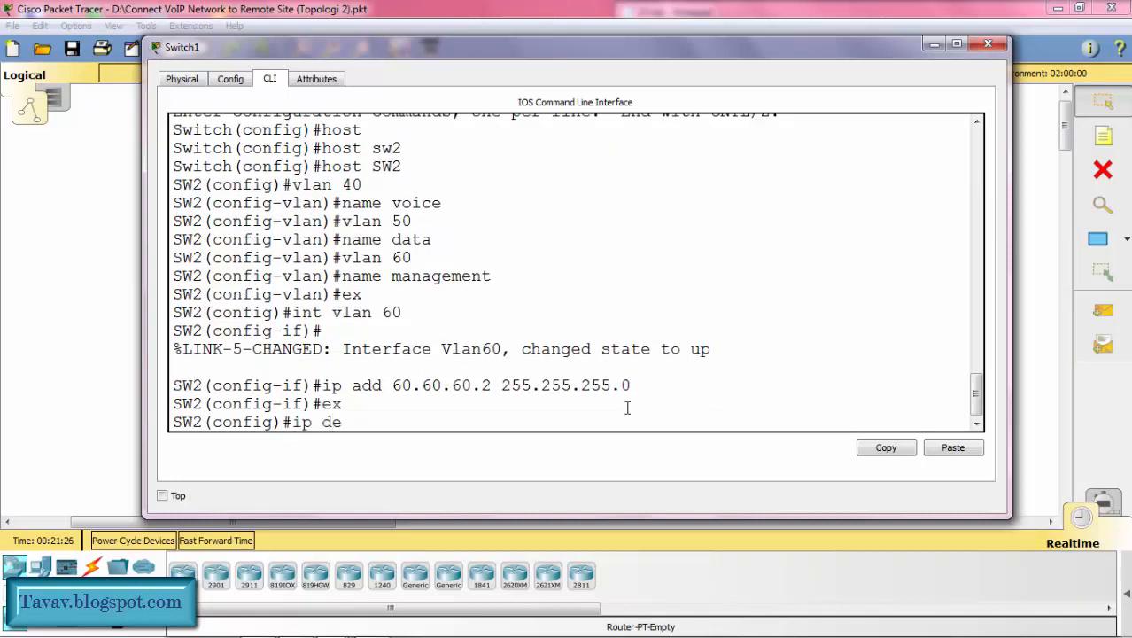
pyautogui.press('Tab')
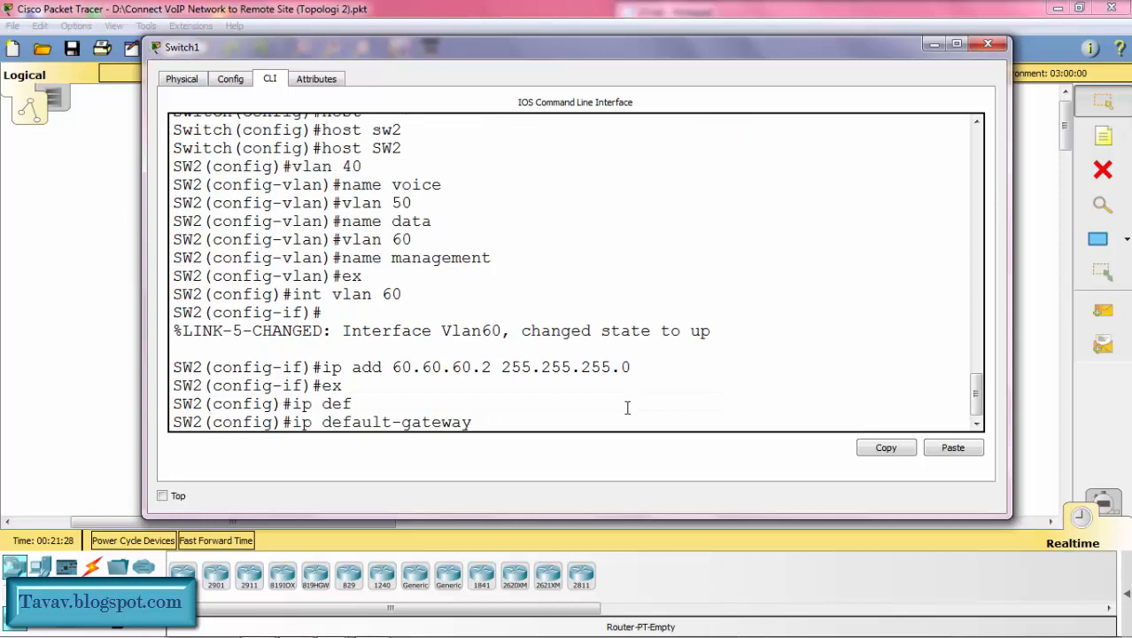
pyautogui.write('60.60.60.1')
pyautogui.press('Return')
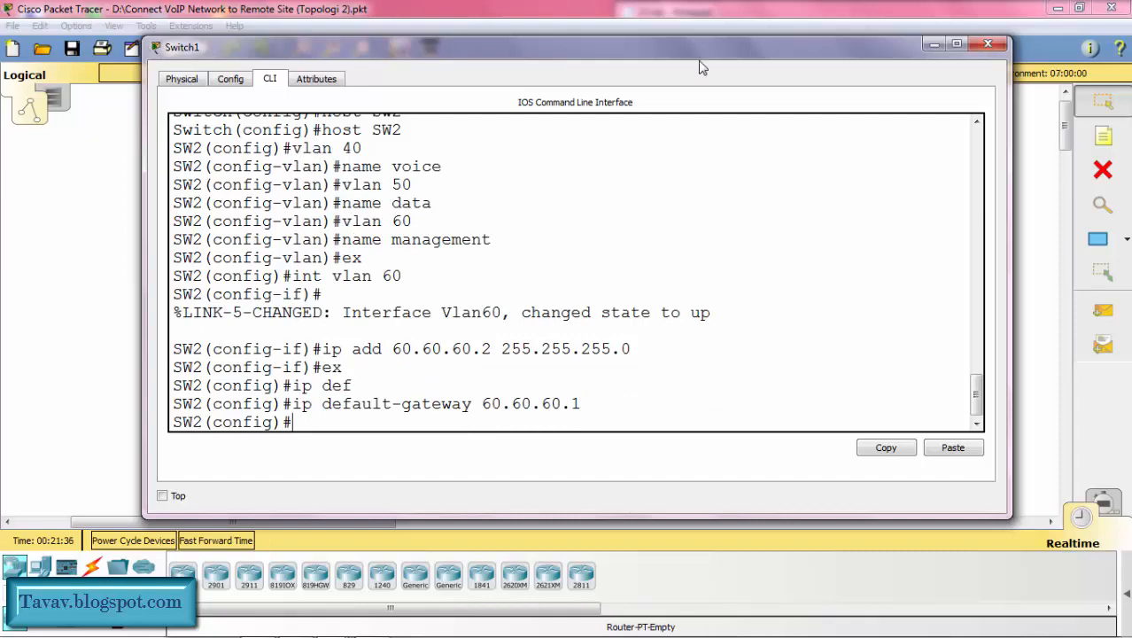
# Step: Assign voice VLAN 40 to SW2's interface range fa0/1-2, checking the phone ports and VLAN in the topology
pyautogui.moveTo(702, 55); pyautogui.dragTo(415, 56)
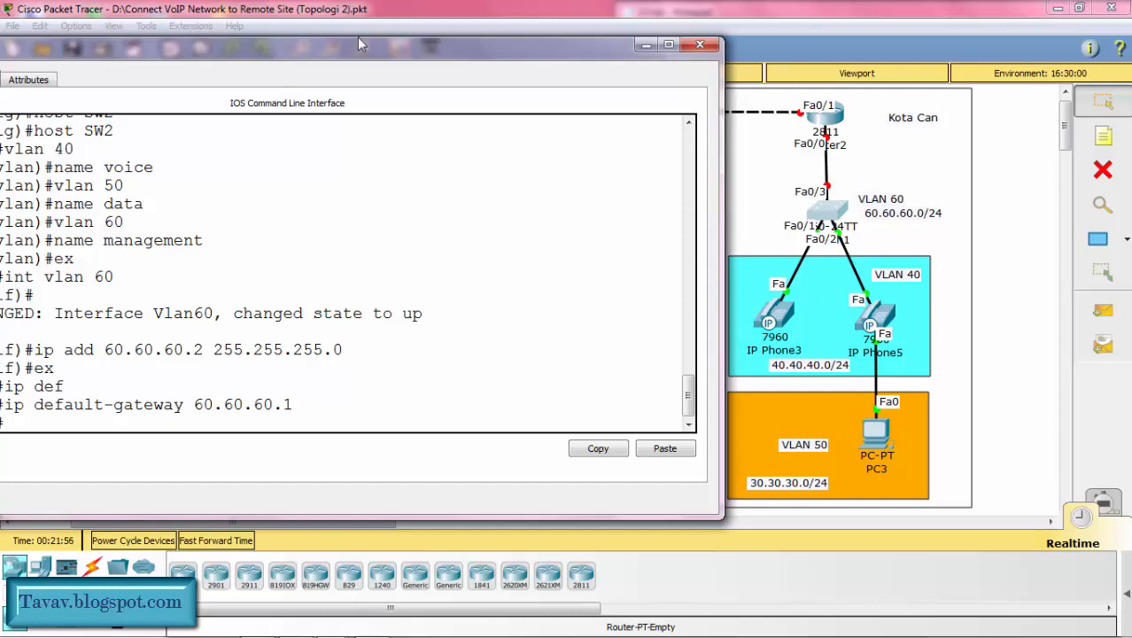
pyautogui.moveTo(372, 51); pyautogui.dragTo(665, 56)
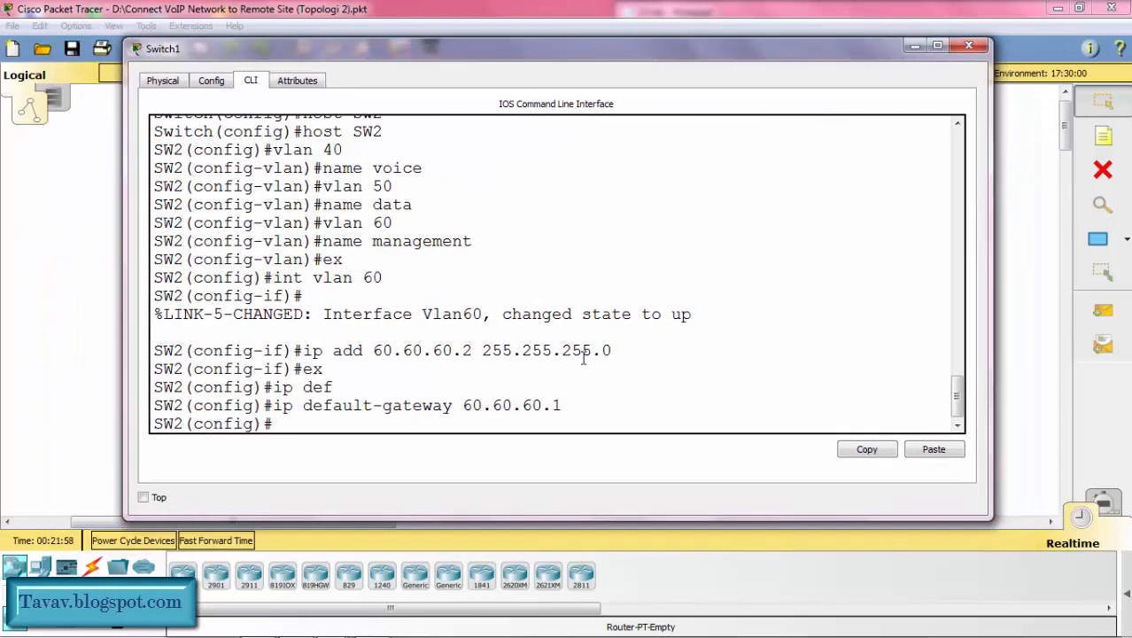
pyautogui.write('nt ra fa0/')
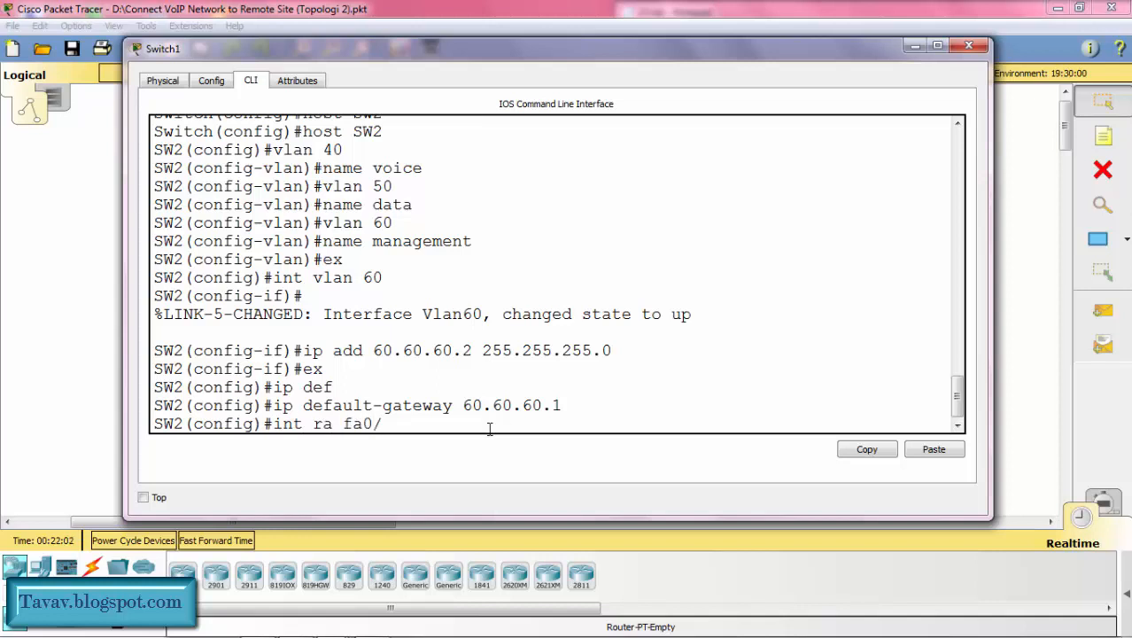
pyautogui.write('1-2')
pyautogui.press('Return')
pyautogui.write('s')
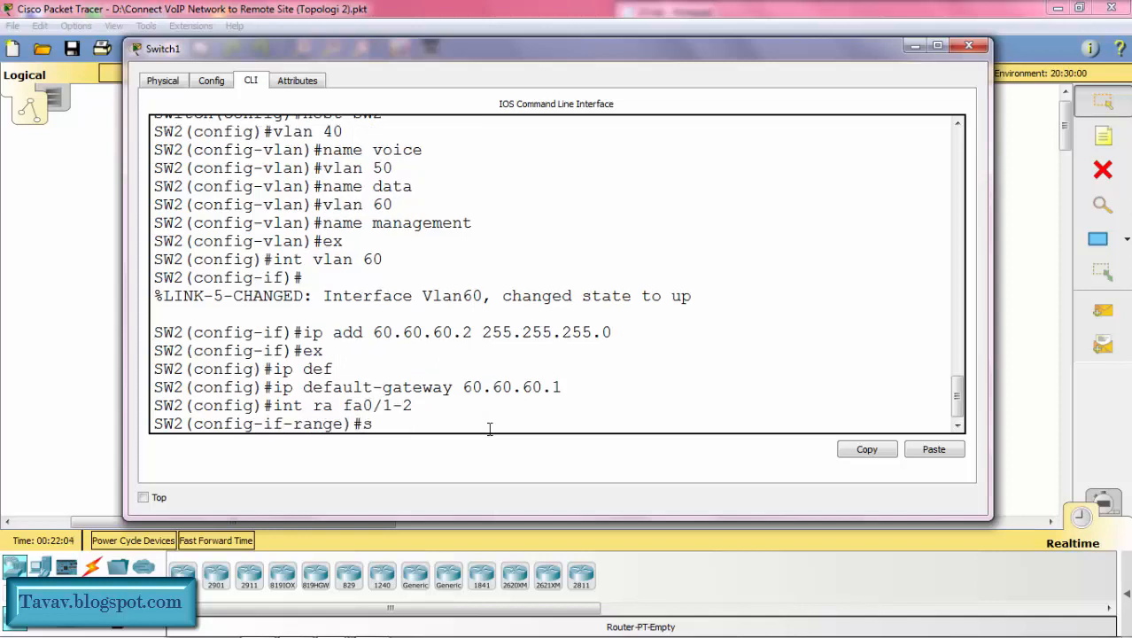
pyautogui.write('w')
pyautogui.press('Tab')
pyautogui.write('v')
pyautogui.press('Tab')
pyautogui.write('v')
pyautogui.press('Tab')
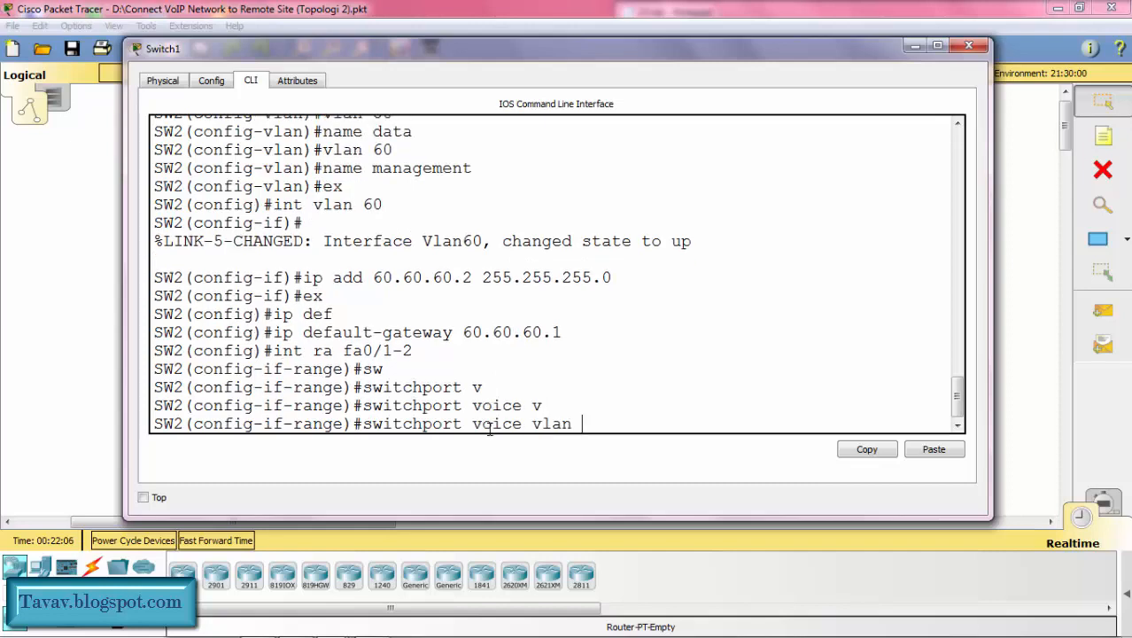
pyautogui.moveTo(732, 44); pyautogui.dragTo(440, 49)
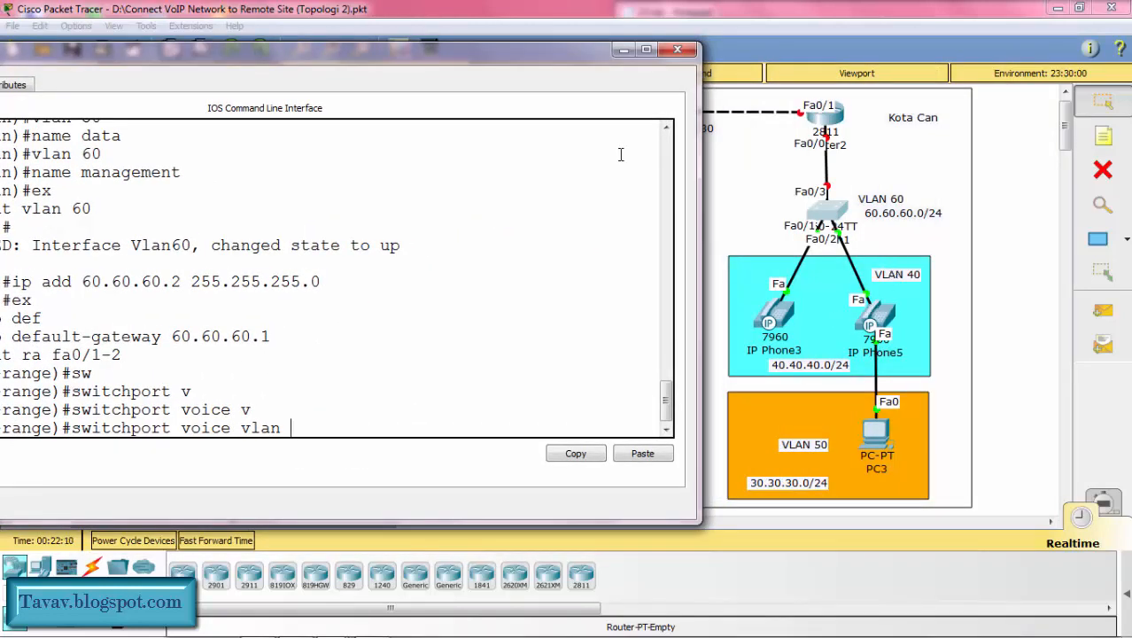
pyautogui.moveTo(531, 55); pyautogui.dragTo(989, 49)
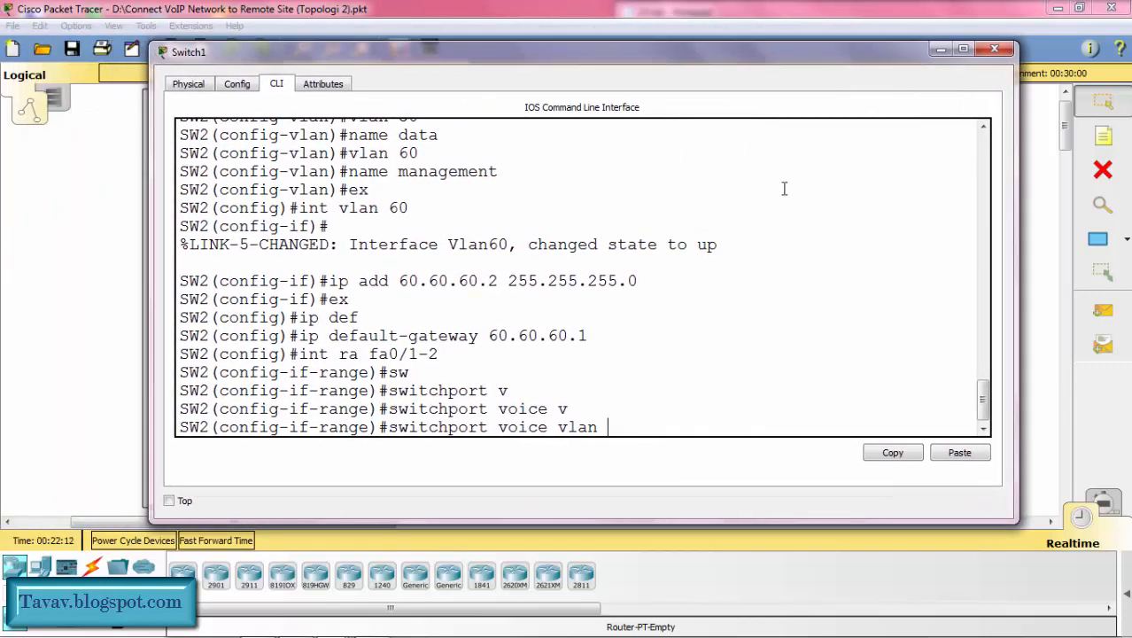
pyautogui.write('40')
pyautogui.press('Return')
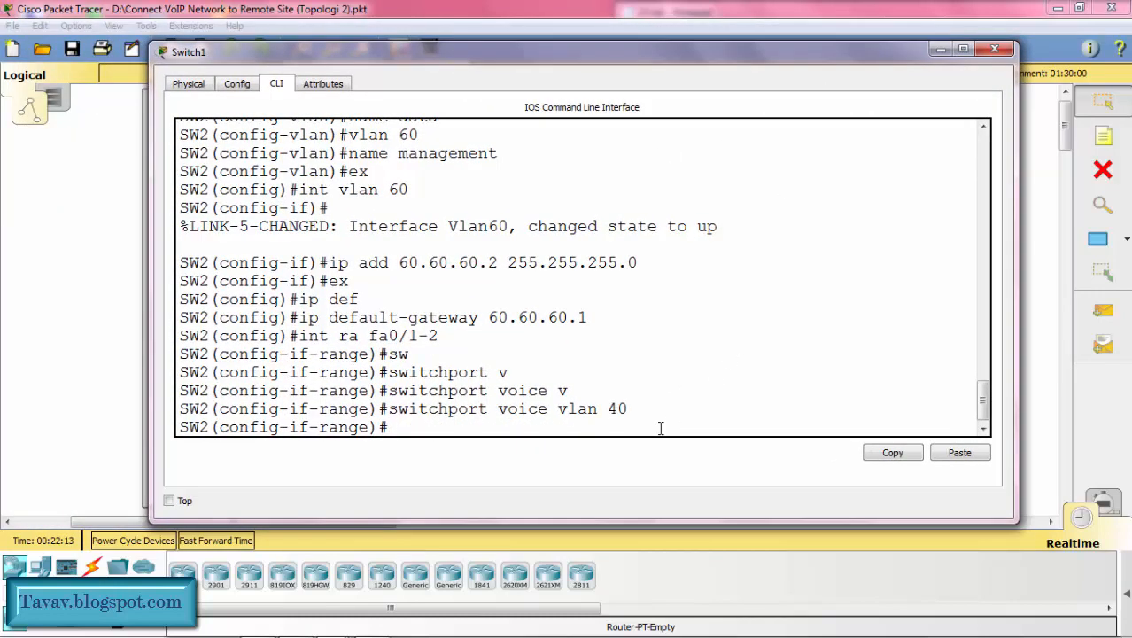
# Step: Exit SW2's interface range configuration and check the topology for the switch port leading to PC3
pyautogui.write('ex')
pyautogui.press('Return')
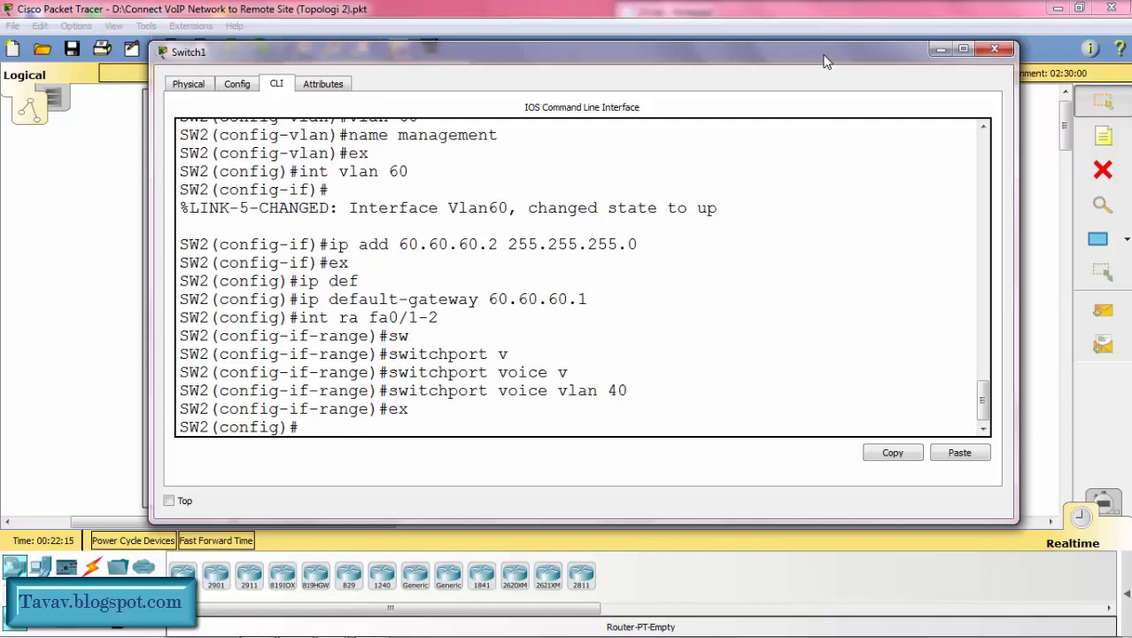
pyautogui.moveTo(824, 55); pyautogui.dragTo(518, 75)
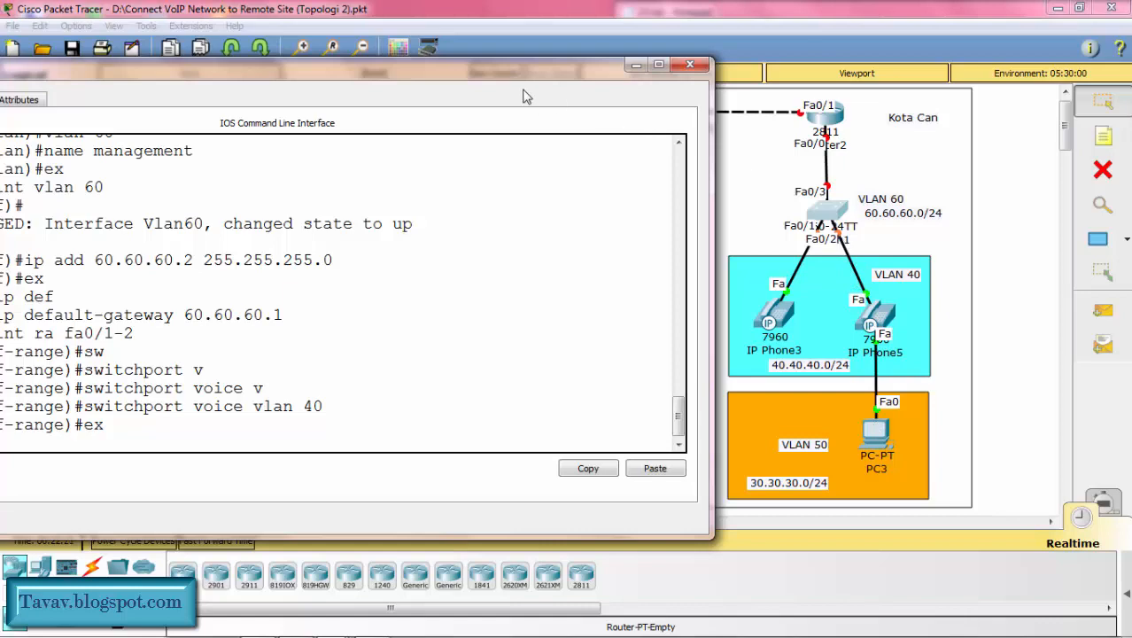
pyautogui.moveTo(486, 81); pyautogui.dragTo(828, 52)
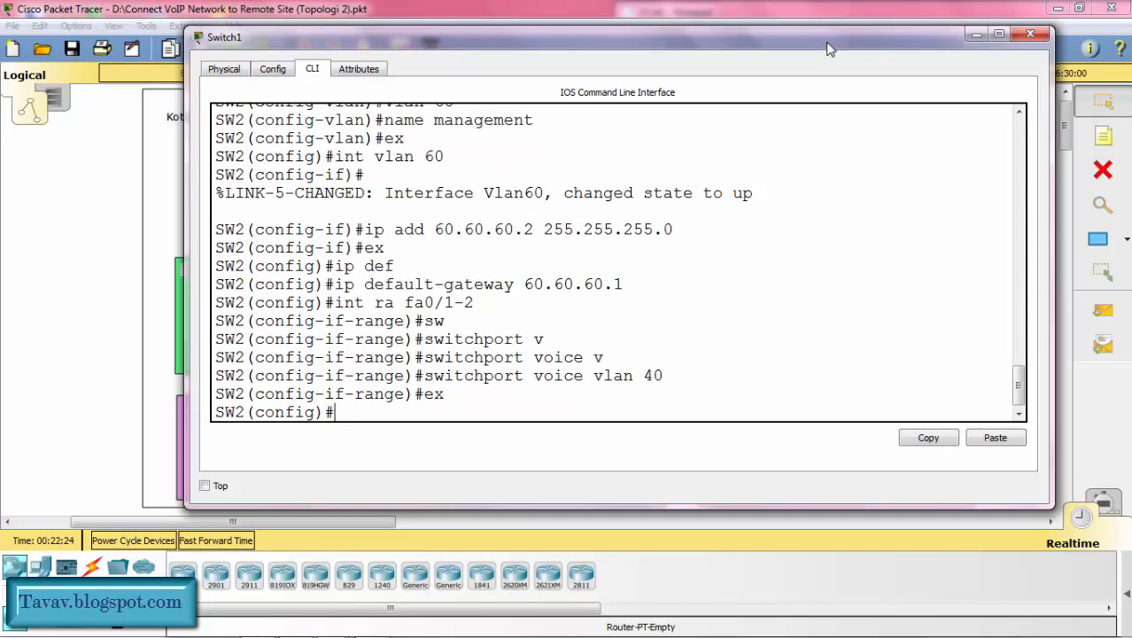
# Step: Assign access VLAN 50 to SW2's interface fa0/2, and return to global configuration mode
pyautogui.write('int fa0/2')
pyautogui.press('Return')
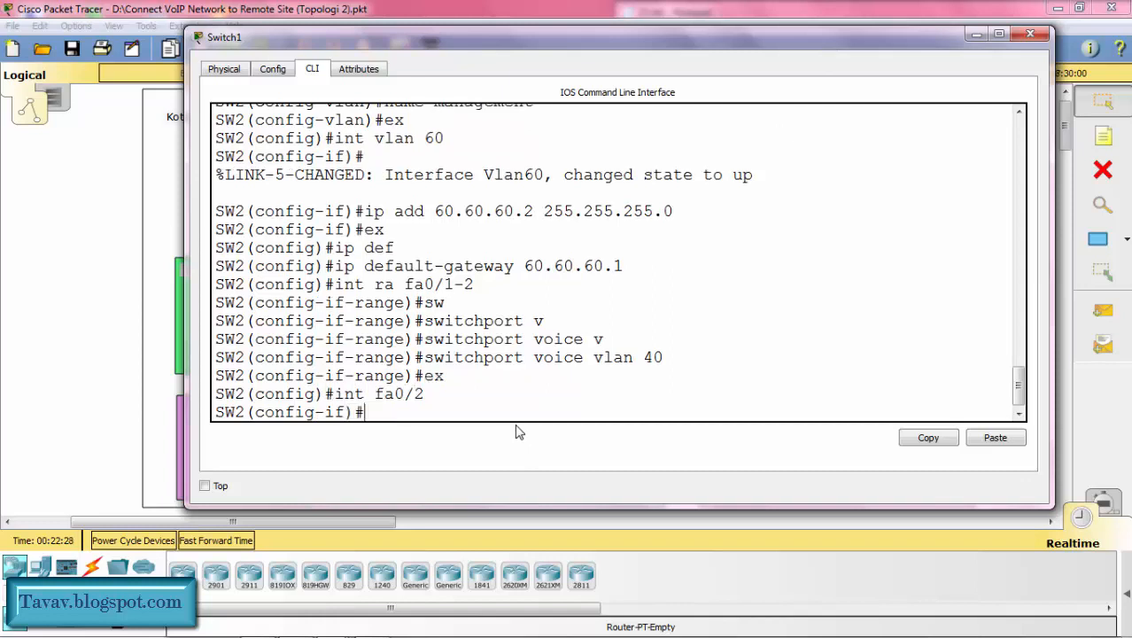
pyautogui.write('sw')
pyautogui.press('Tab')
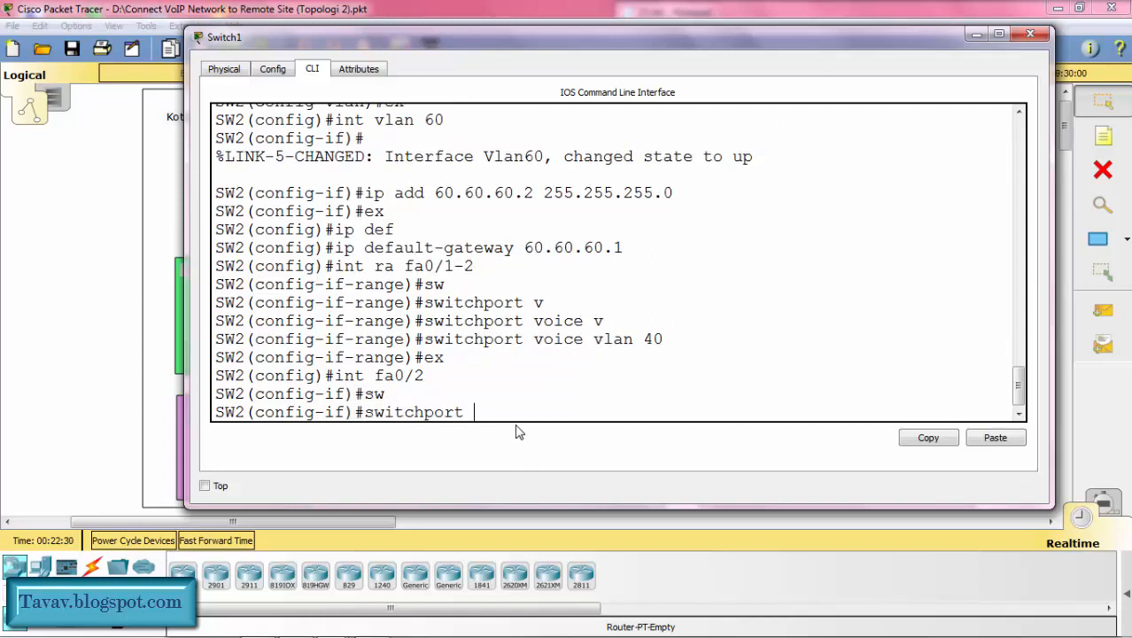
pyautogui.write('acc')
pyautogui.press('Tab')
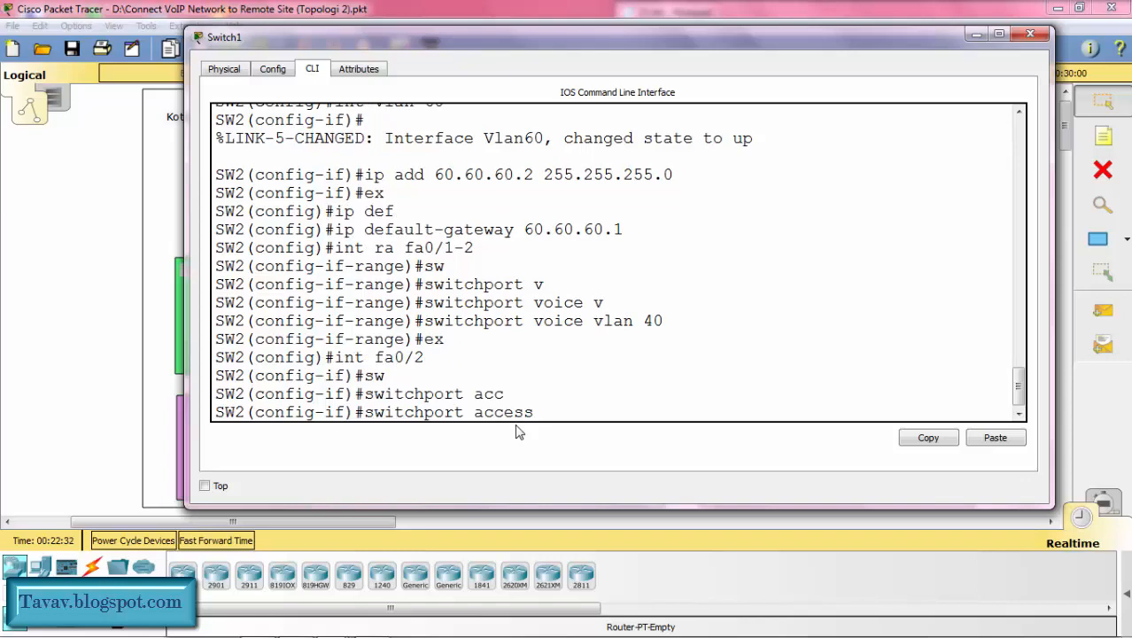
pyautogui.write('vlan')
pyautogui.moveTo(822, 37); pyautogui.dragTo(796, 28)
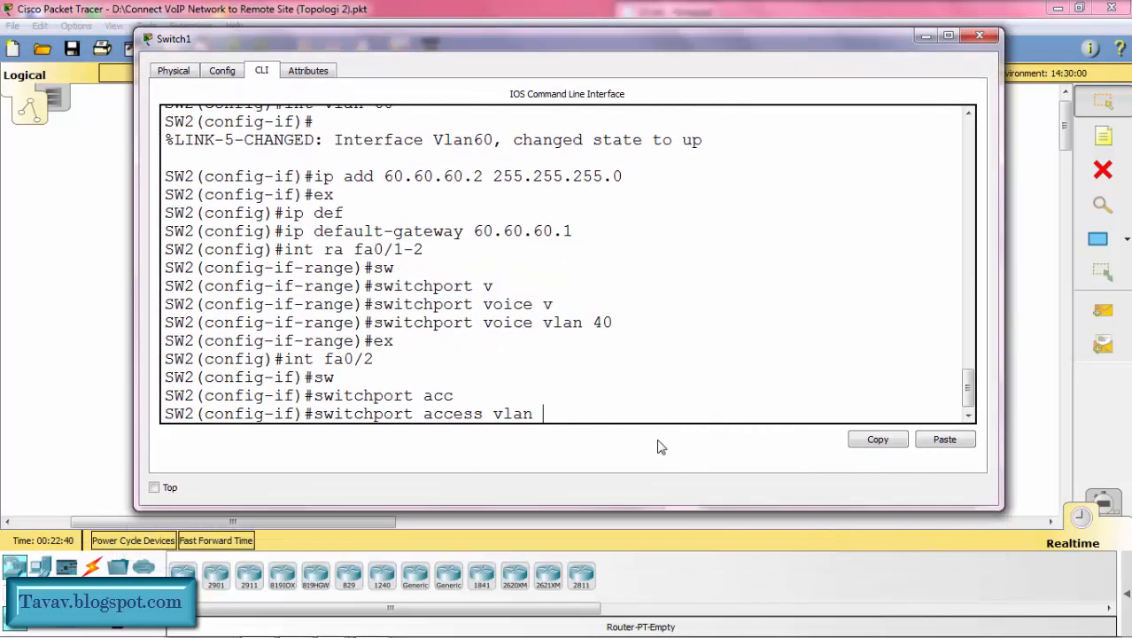
pyautogui.write('50')
pyautogui.press('Return')
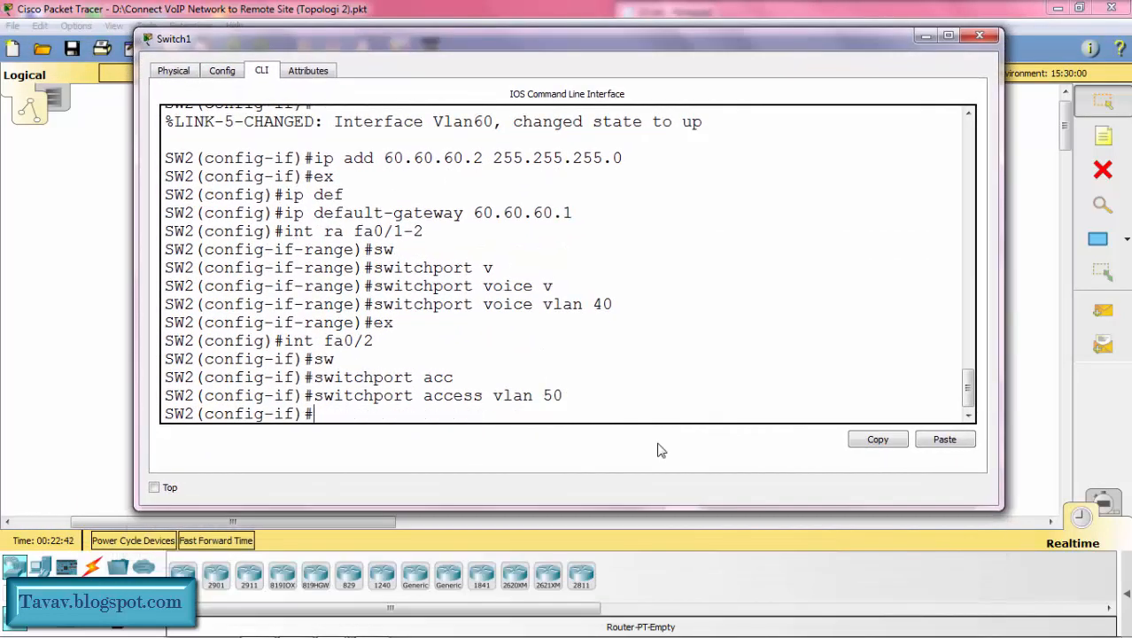
pyautogui.write('ex')
pyautogui.press('Return')
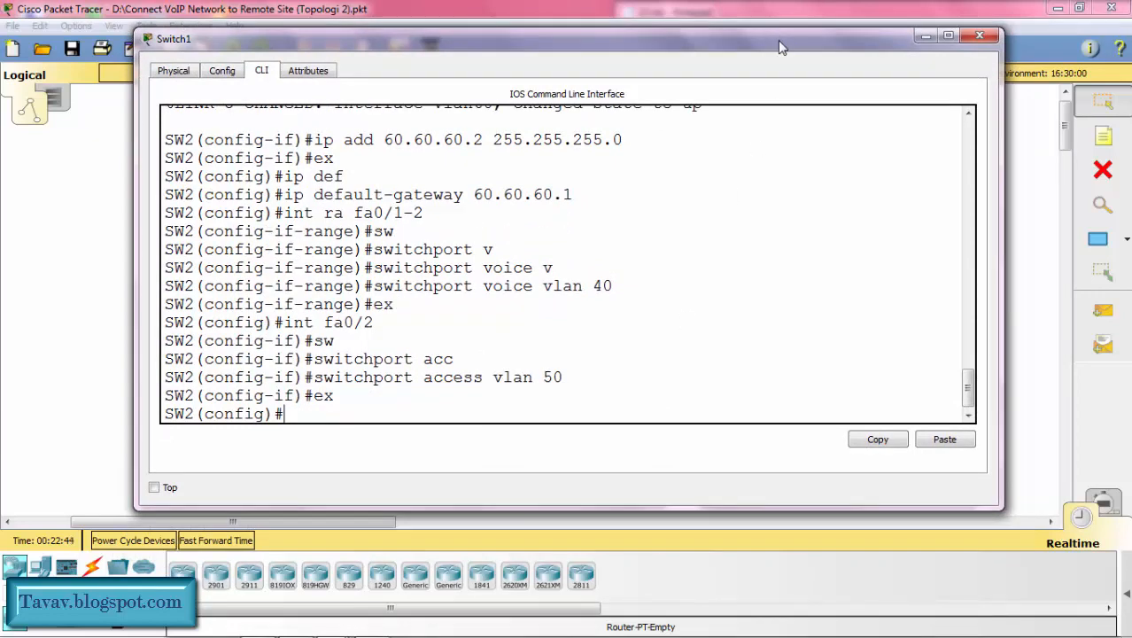
# Step: Set SW2's interface fa0/3 to trunk mode, checking the router uplink port in the topology
pyautogui.moveTo(778, 40); pyautogui.dragTo(527, 40)
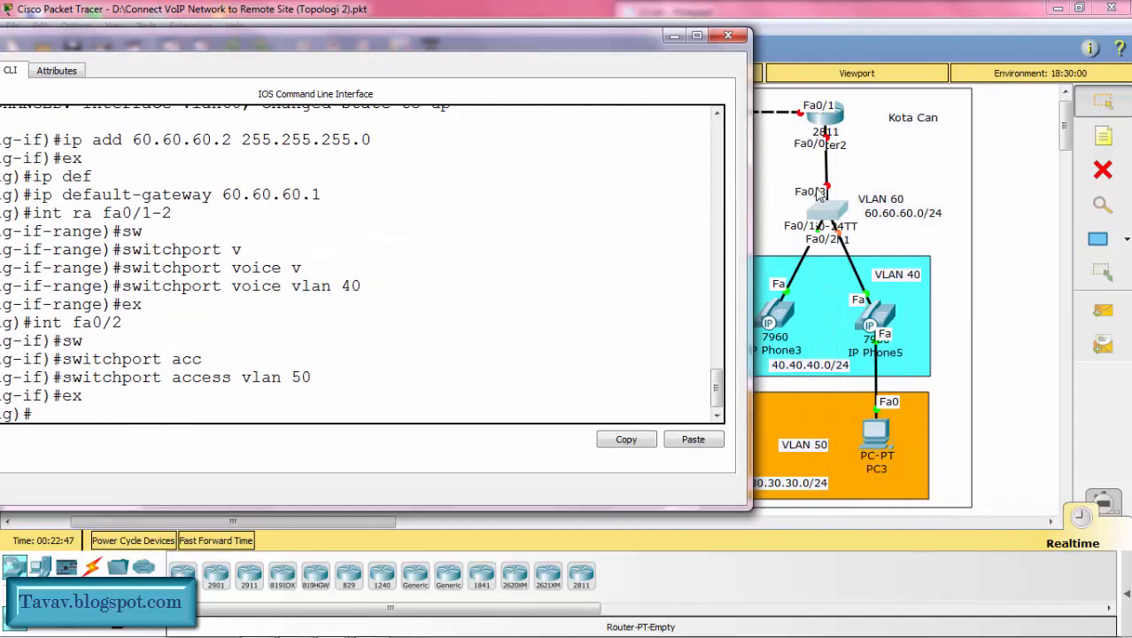
pyautogui.moveTo(552, 41); pyautogui.dragTo(837, 60)
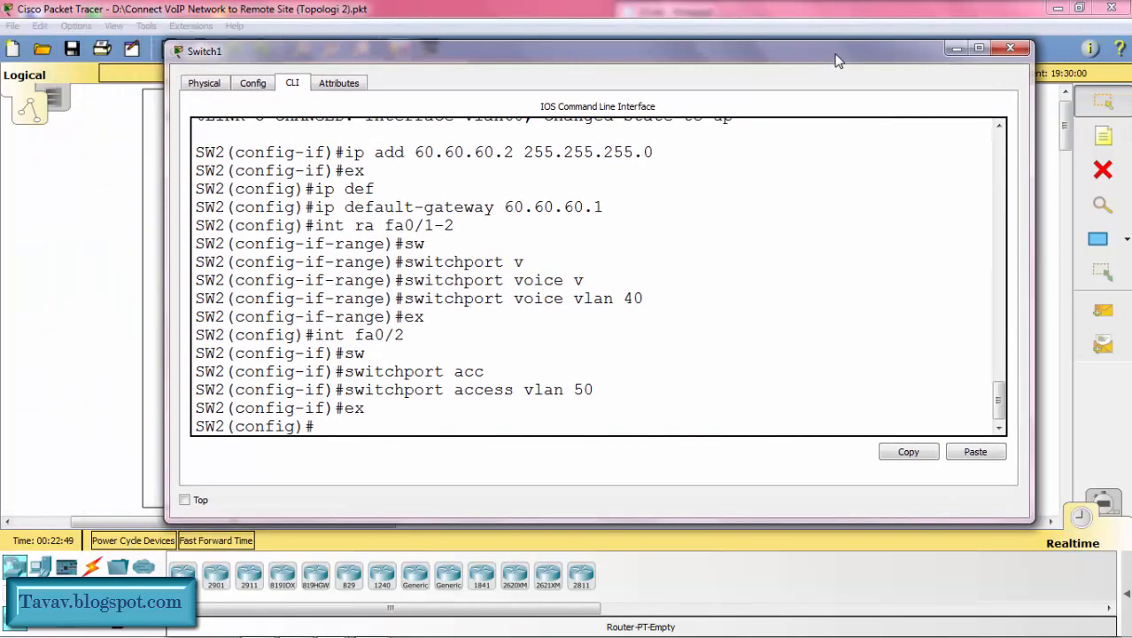
pyautogui.write('int fa0/3')
pyautogui.press('Return')
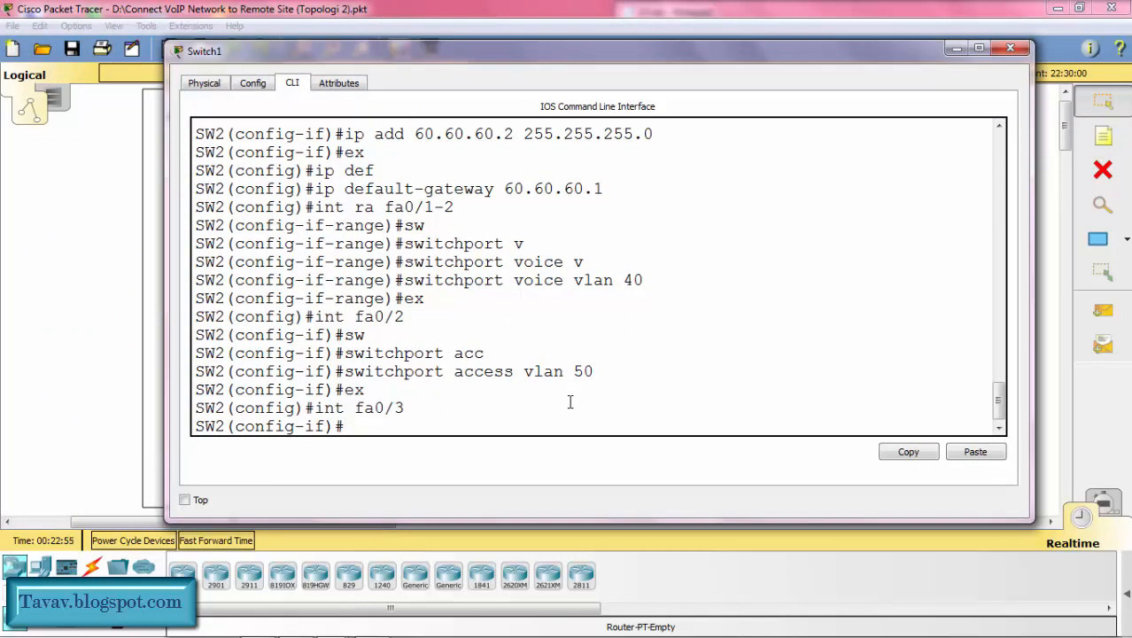
pyautogui.write('sw')
pyautogui.press('Tab')
pyautogui.write('m')
pyautogui.press('Tab')
pyautogui.write('tr')
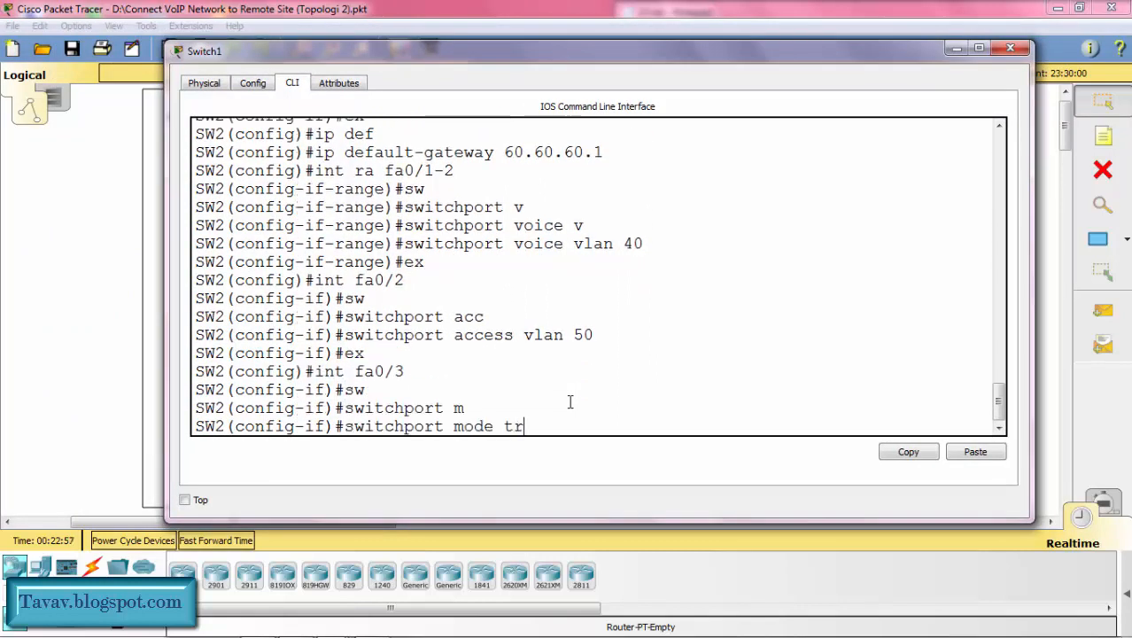
pyautogui.press('Tab')
pyautogui.press('Return')
# Step: Set native VLAN 60 on SW2's fa0/3 trunk, and exit interface configuration
pyautogui.write('sw')
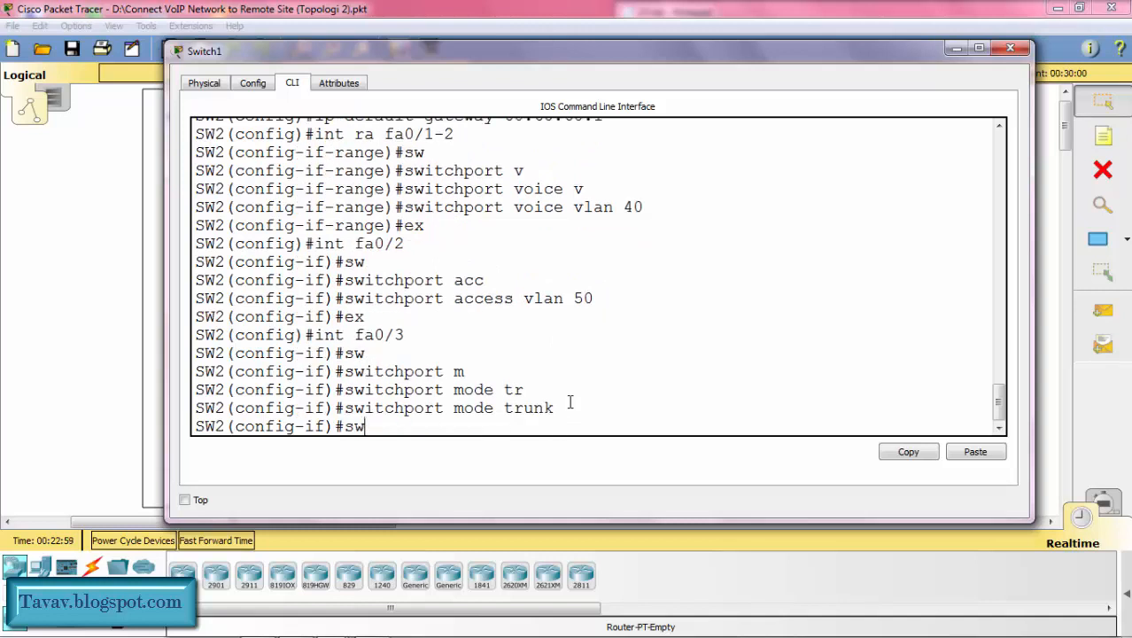
pyautogui.press('Tab')
pyautogui.write('tr')
pyautogui.press('Tab')
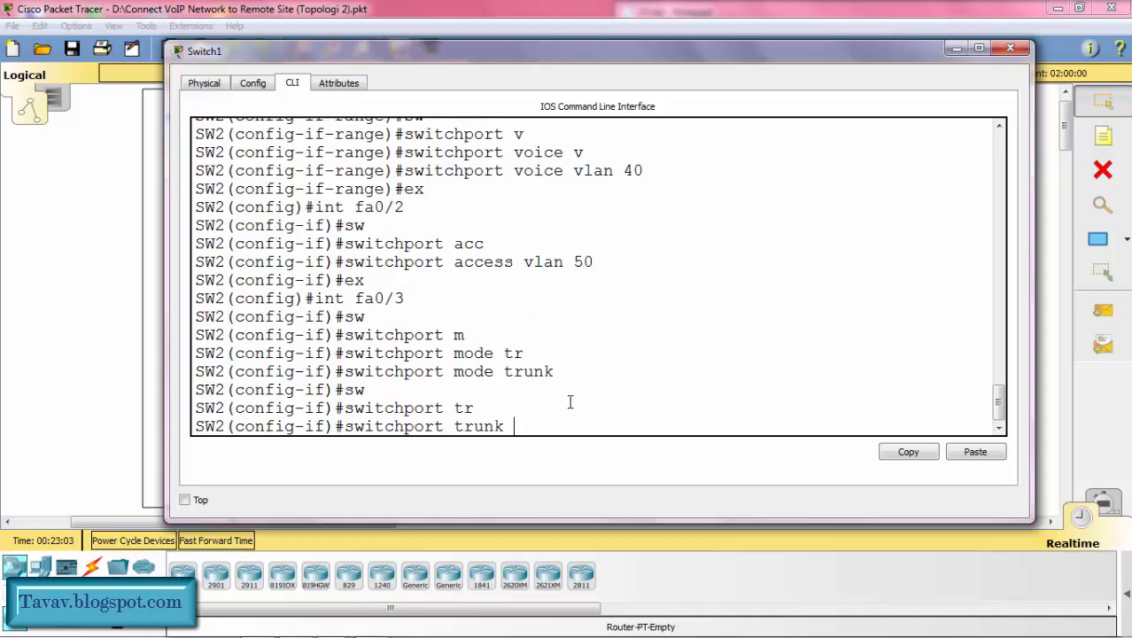
pyautogui.write('nat')
pyautogui.press('Tab')
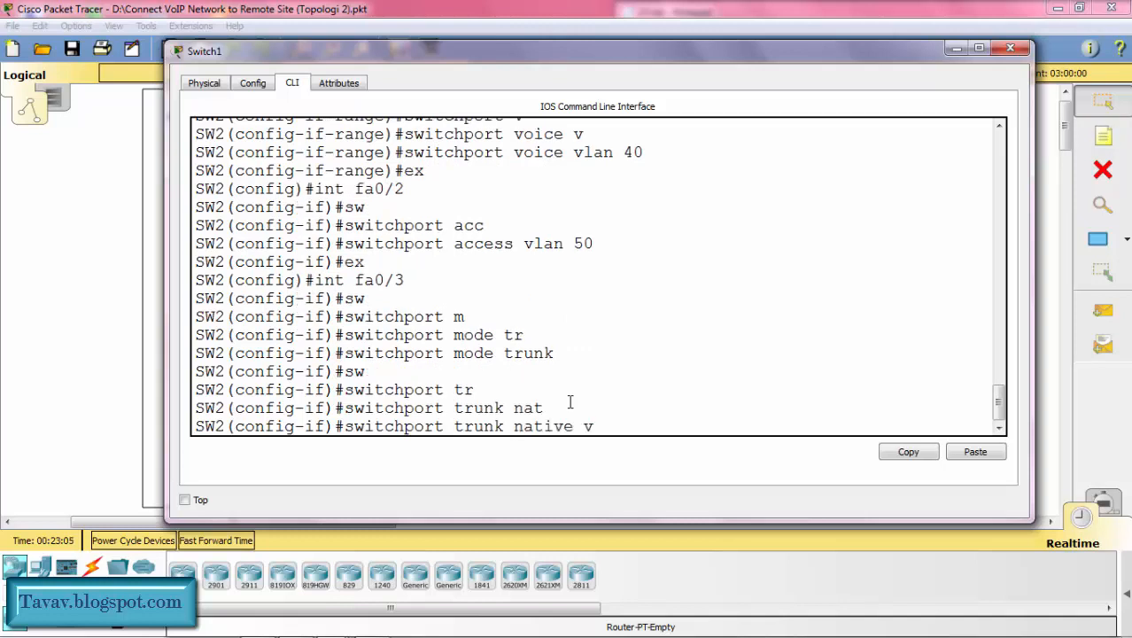
pyautogui.write('v')
pyautogui.press('Tab')
pyautogui.write('60')
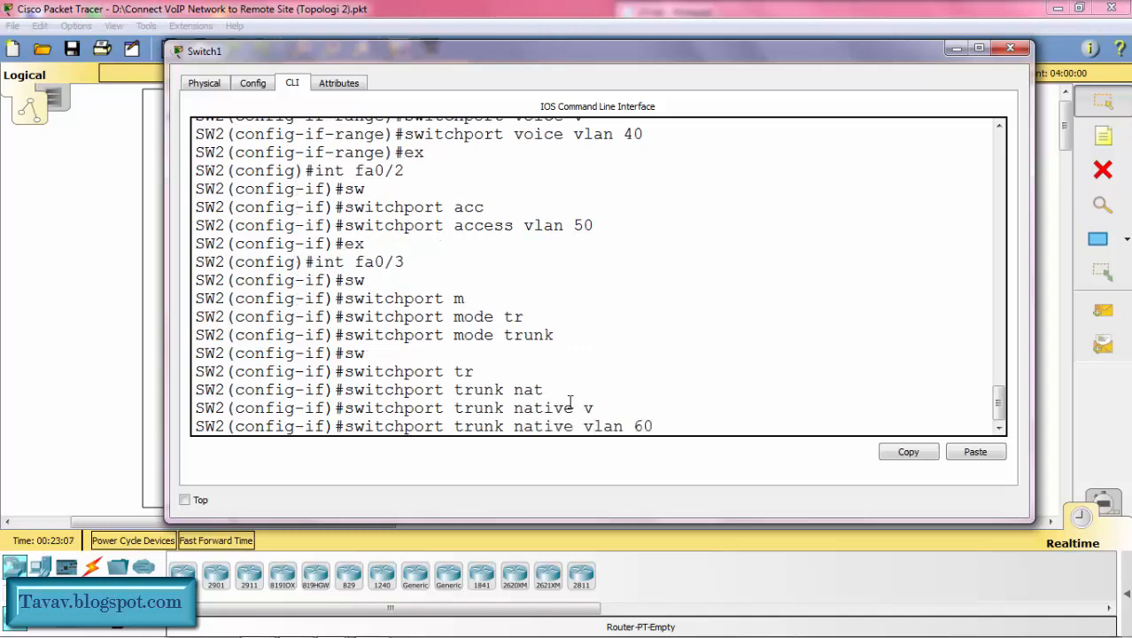
pyautogui.press('Return')
pyautogui.write('ex')
pyautogui.press('Return')
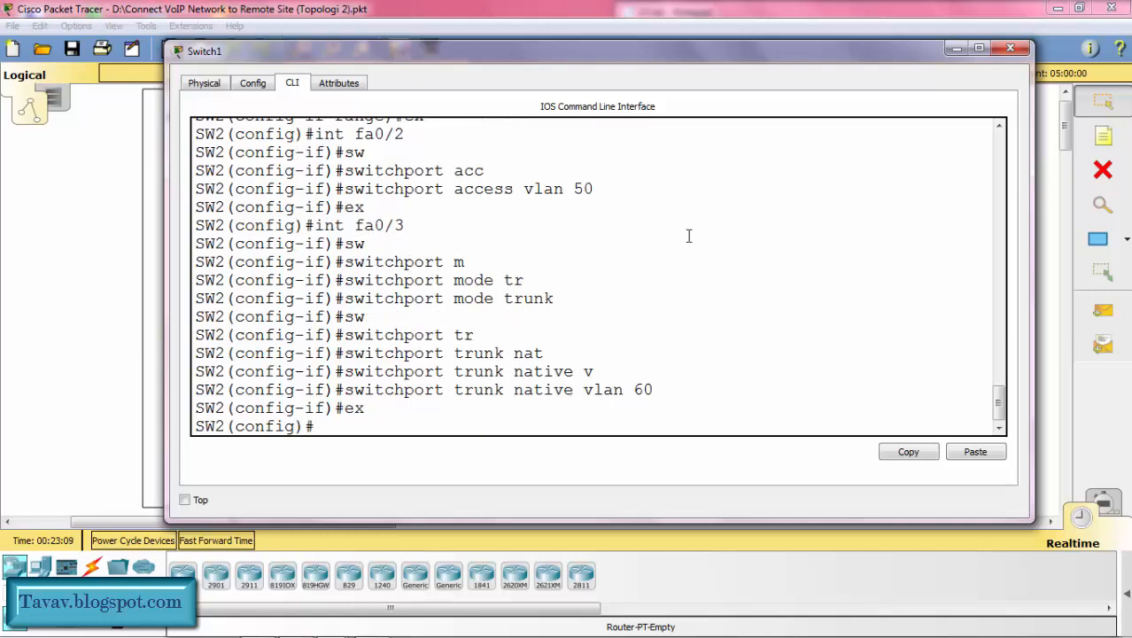
# Step: Put the Switch1 window away and start a command-line session on Kota Can's Router2 in an enlarged window
pyautogui.click(947, 52)
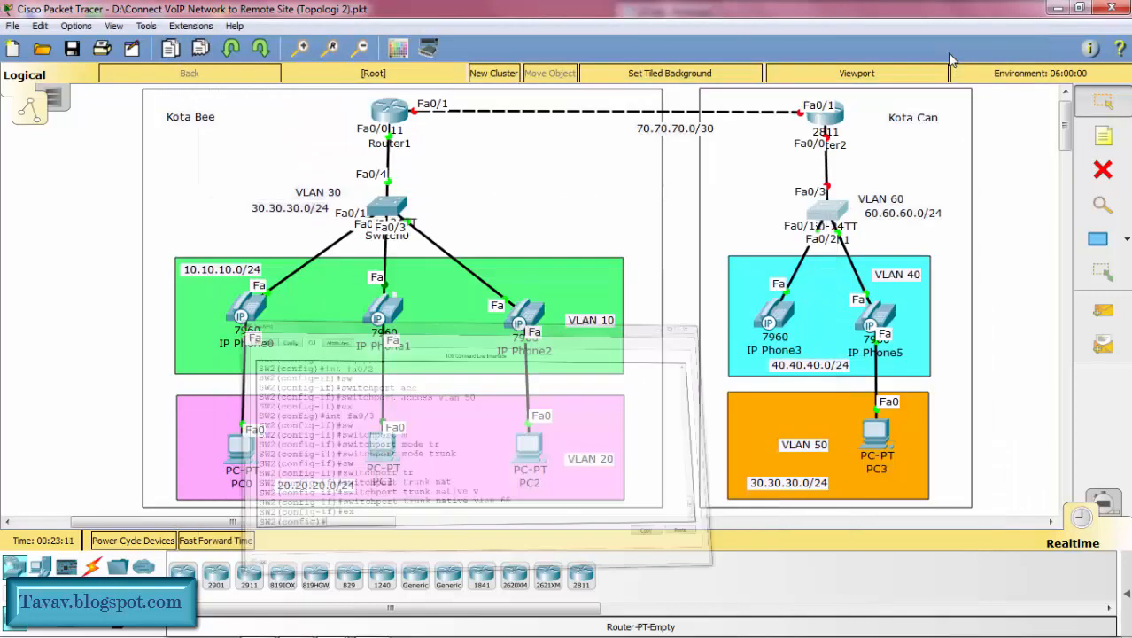
pyautogui.click(825, 124)
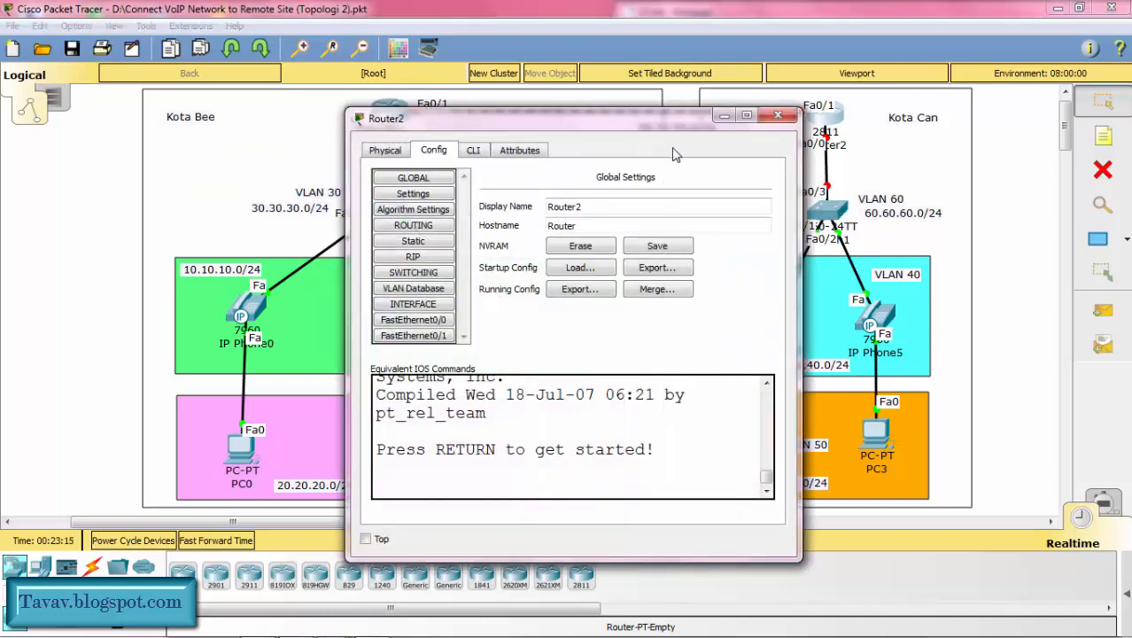
pyautogui.click(475, 151)
pyautogui.moveTo(531, 119); pyautogui.dragTo(308, 63)
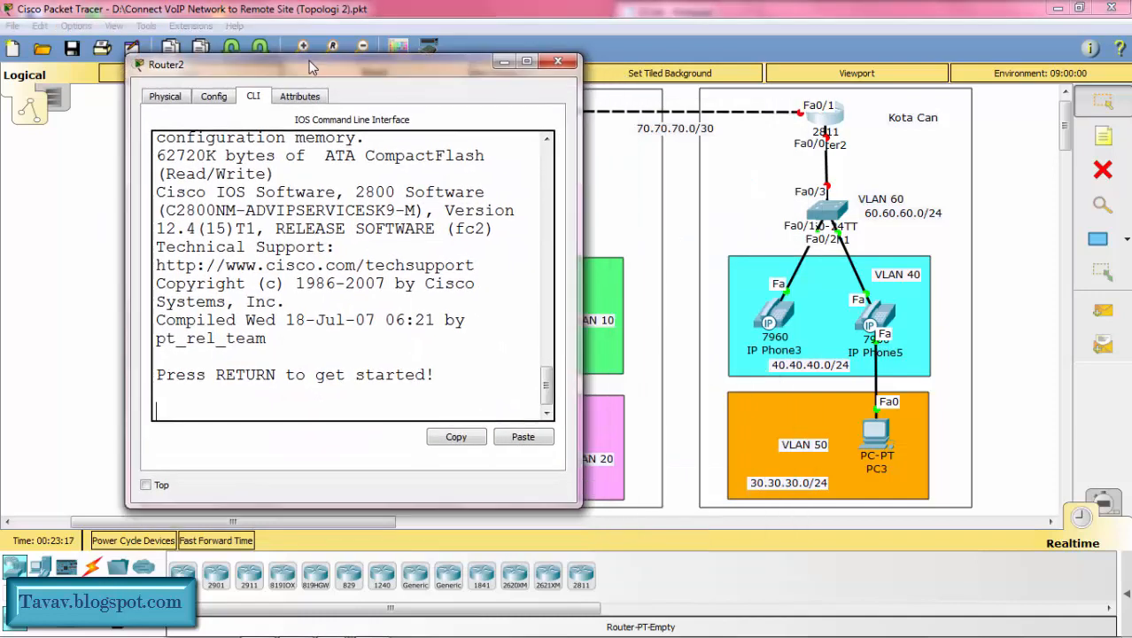
pyautogui.moveTo(574, 505); pyautogui.dragTo(992, 556)
pyautogui.press('Return')
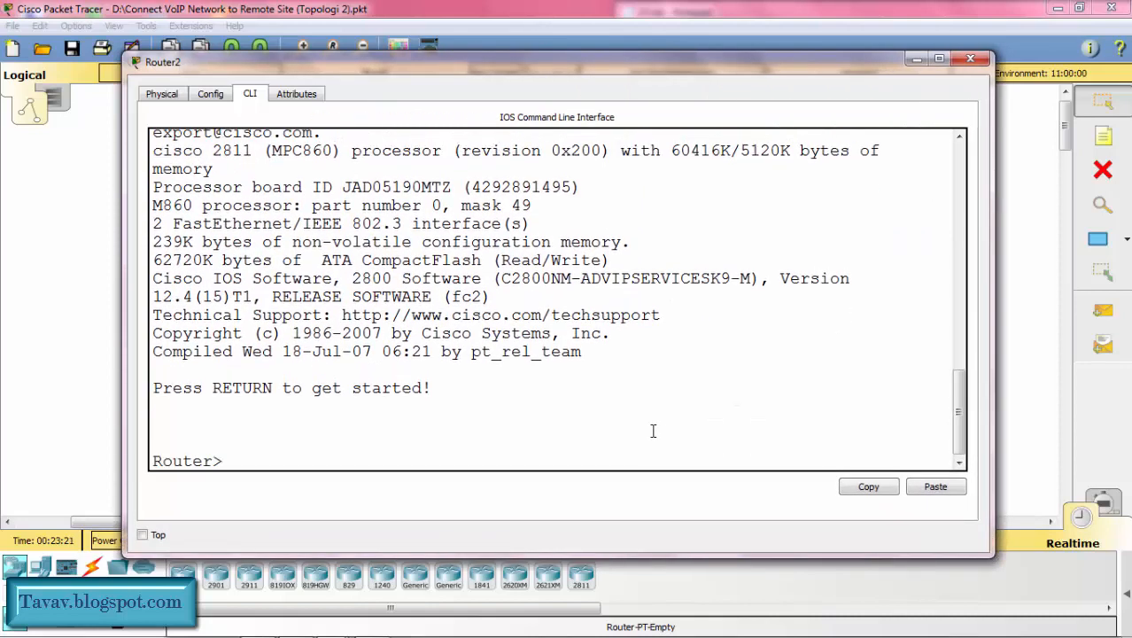
# Step: Enter global configuration mode on Router2 and set its hostname to R2
pyautogui.write('en')
pyautogui.press('Return')
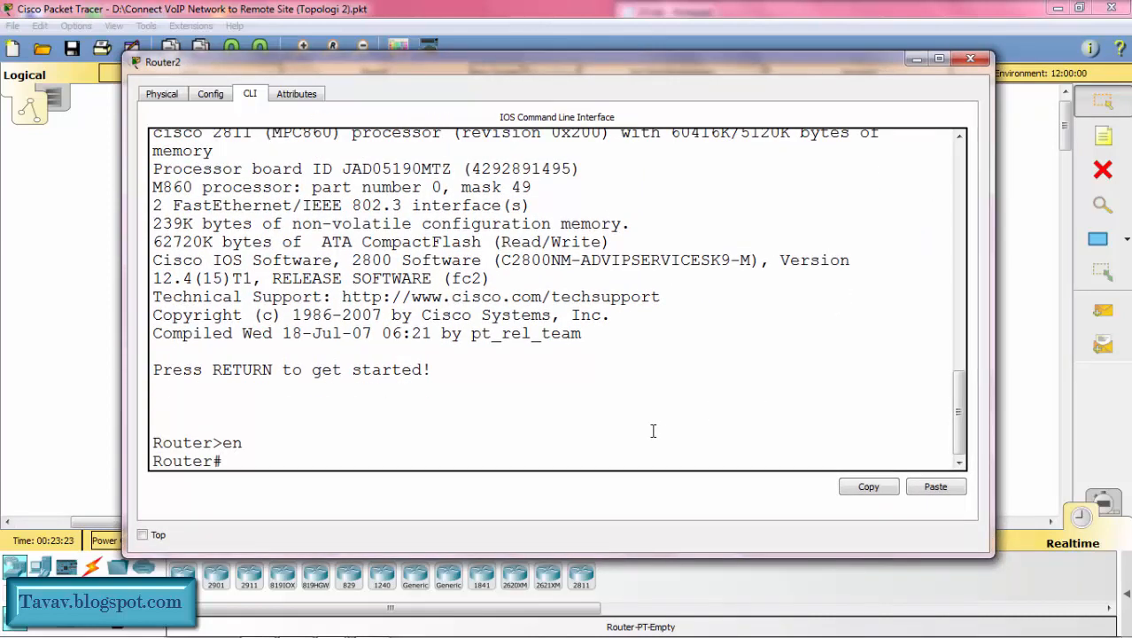
pyautogui.write('conf t')
pyautogui.press('Return')
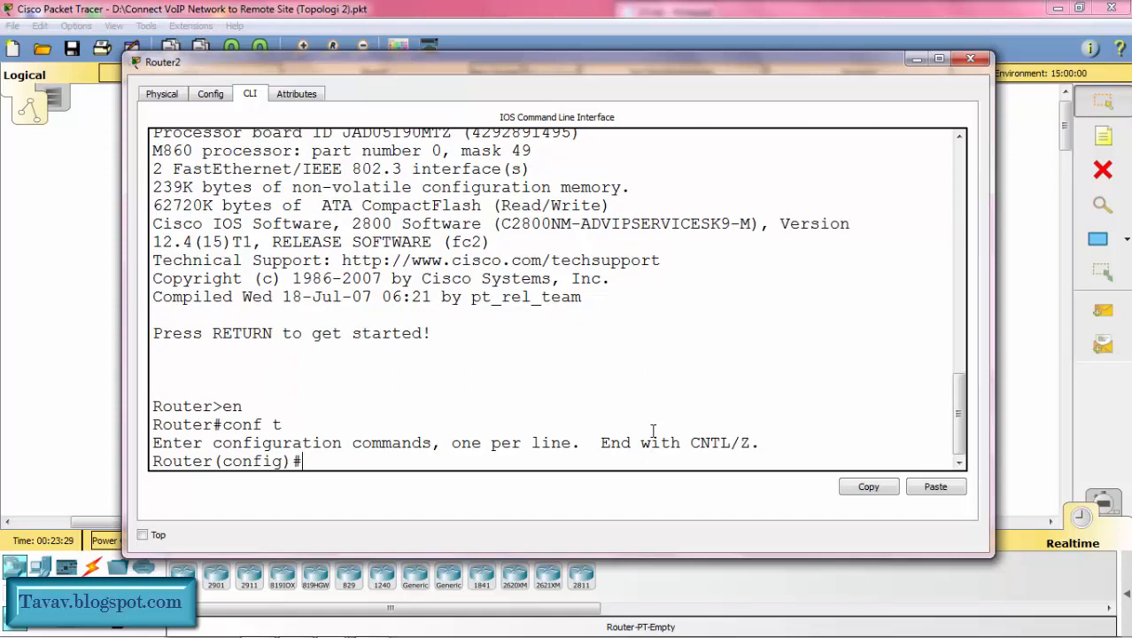
pyautogui.write('host R2')
pyautogui.press('Return')
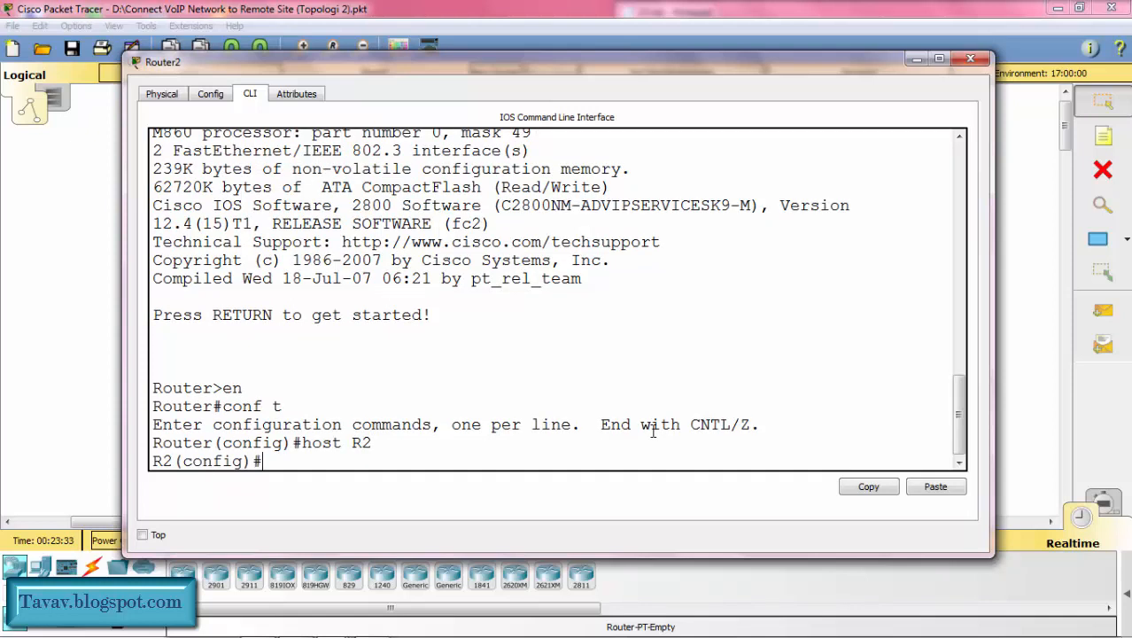
# Step: Enable R2's interface fa0/0 with no shutdown, and return to global configuration mode
pyautogui.moveTo(836, 64); pyautogui.dragTo(858, 52)
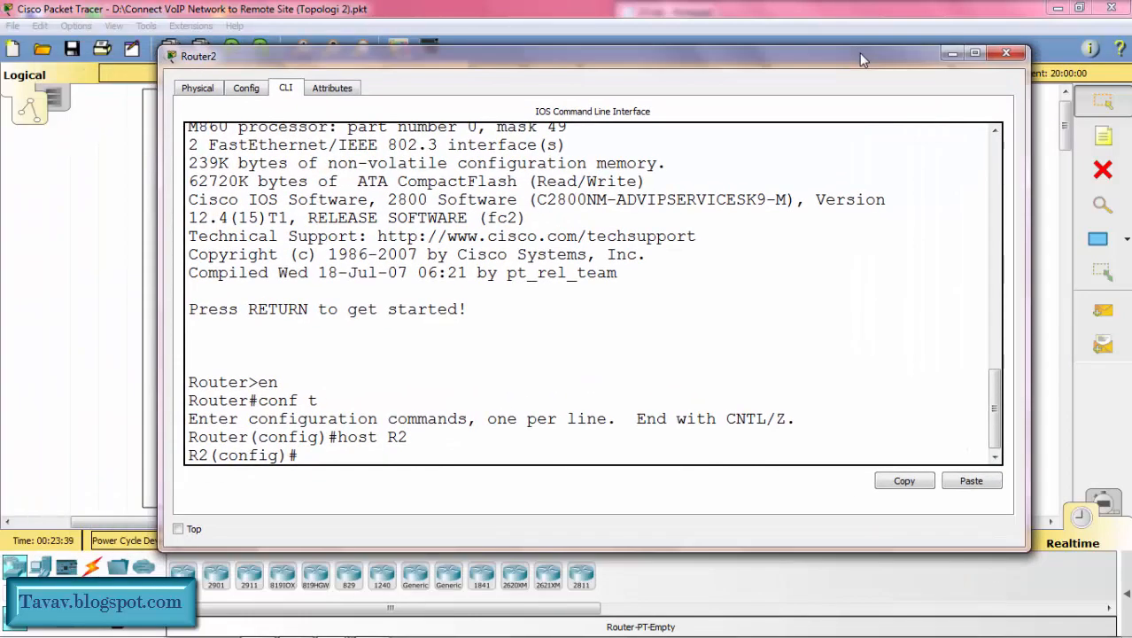
pyautogui.write('int fa0/0')
pyautogui.press('Return')
pyautogui.write('no sh')
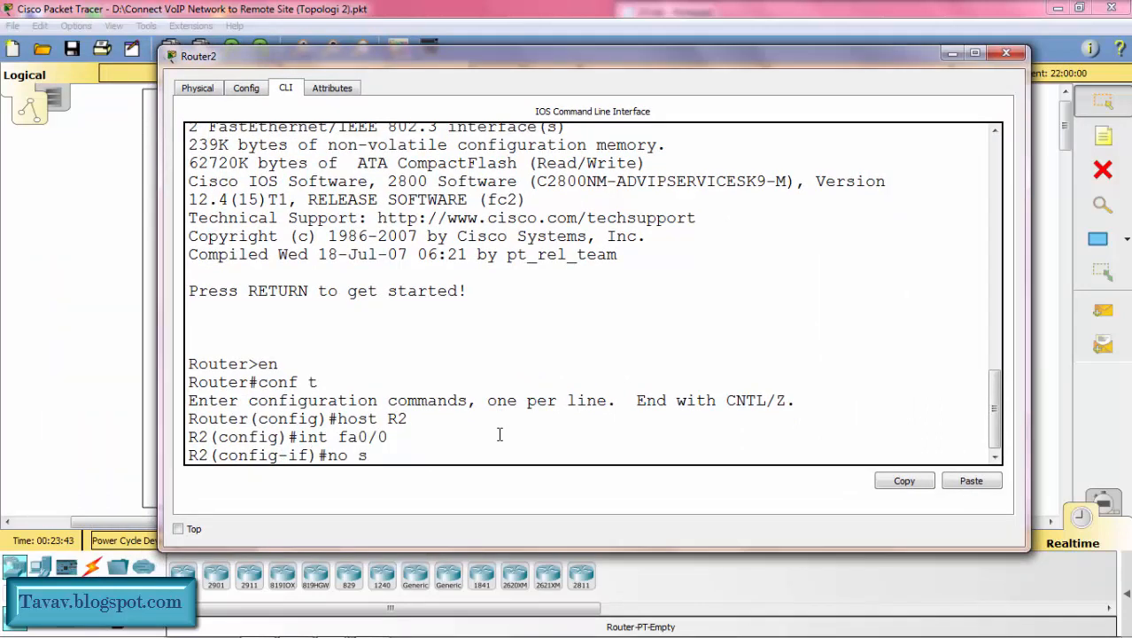
pyautogui.press('Return')
pyautogui.write('ex')
pyautogui.press('Return')
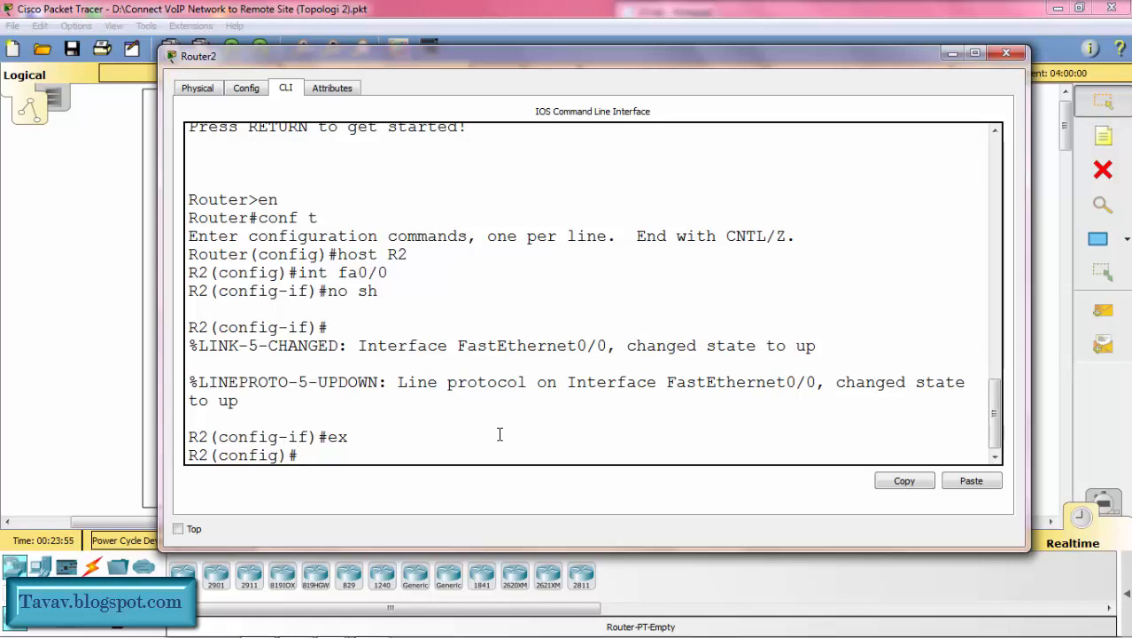
# Step: Create subinterface fa0/0.40 on R2
pyautogui.write('int fa0')
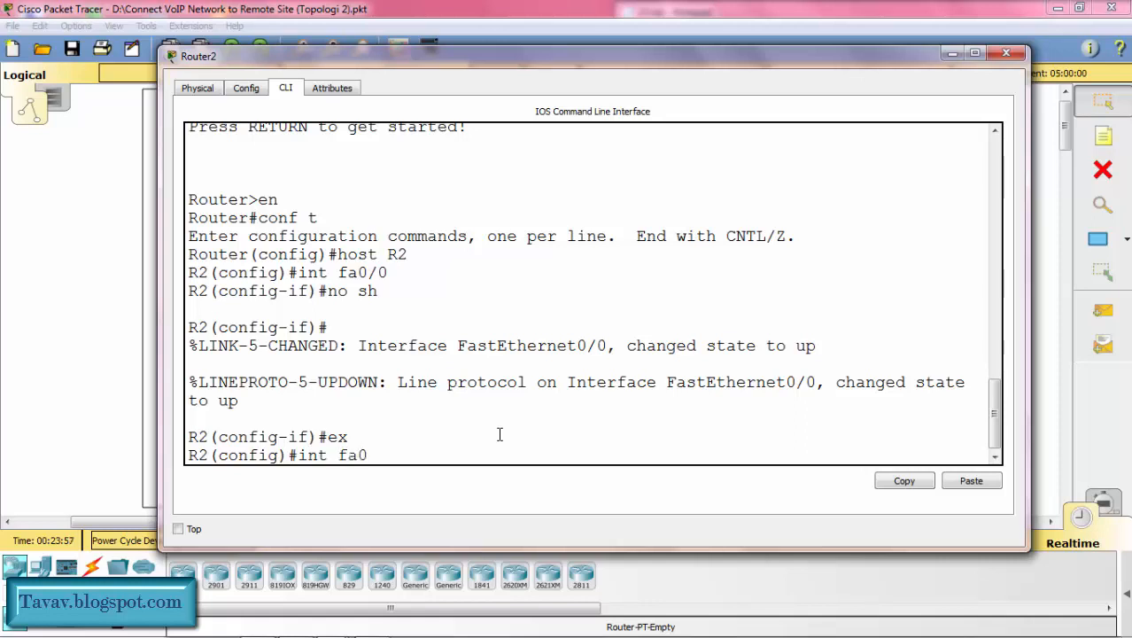
pyautogui.write('/0.40')
pyautogui.press('Return')
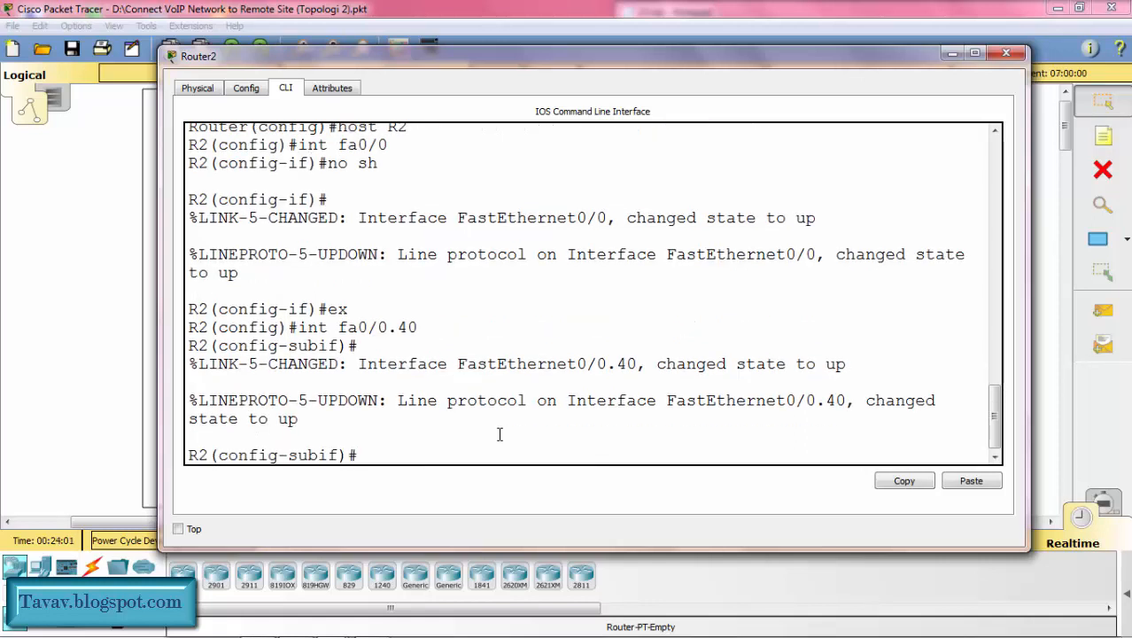
# Step: Set dot1Q encapsulation with VLAN 40 on R2's subinterface fa0/0.40
pyautogui.write('enc')
pyautogui.press('Tab')
pyautogui.write('d')
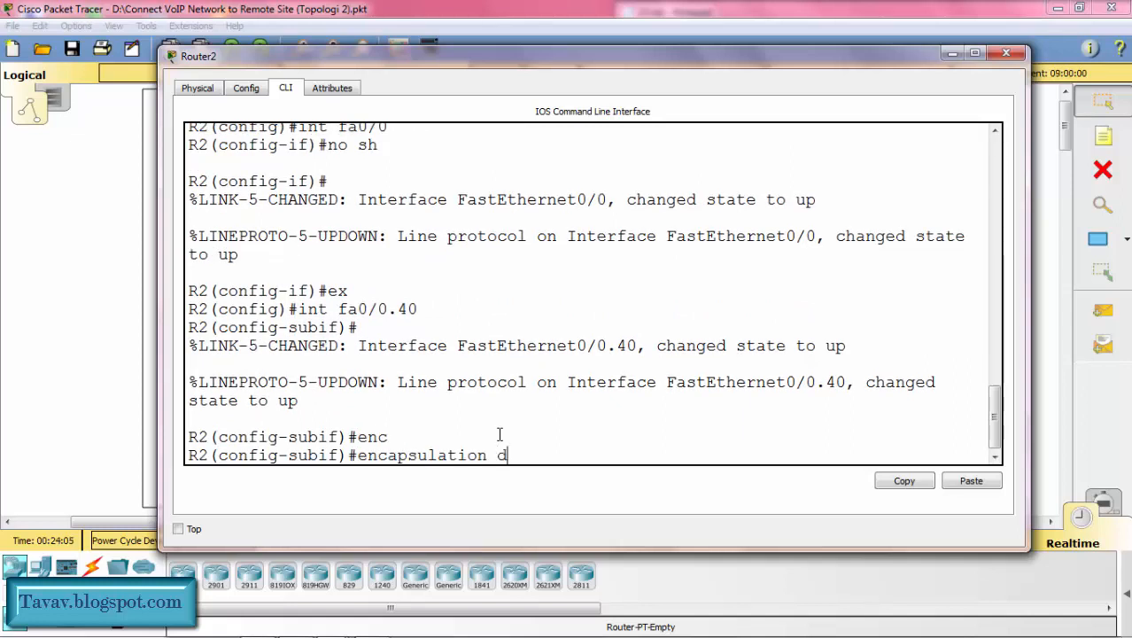
pyautogui.press('Tab')
pyautogui.write('40')
pyautogui.press('Return')
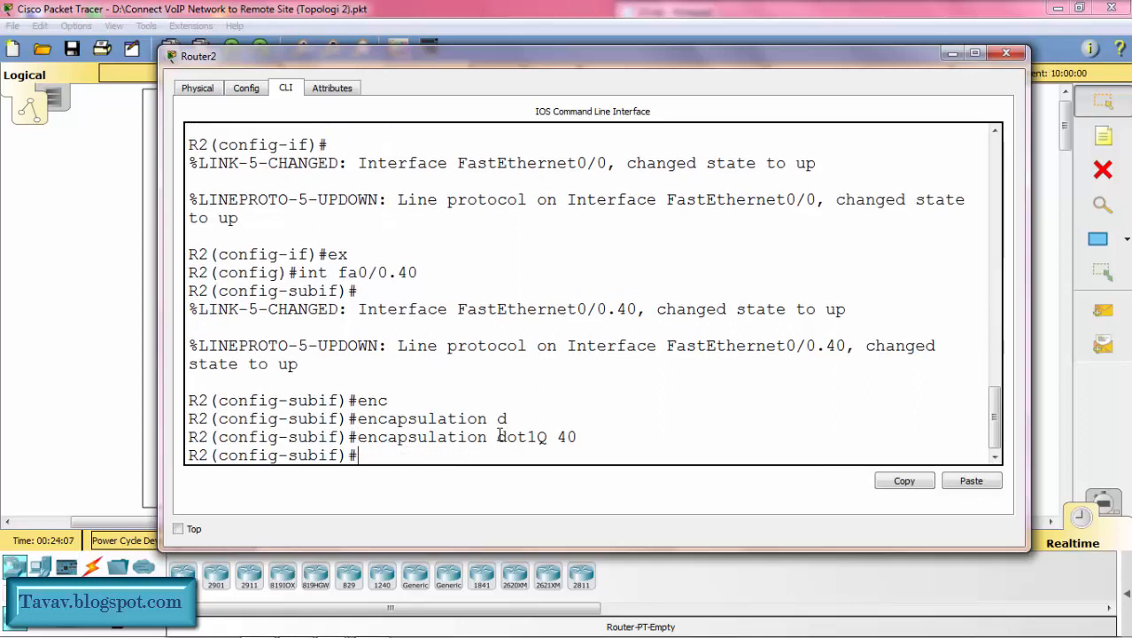
# Step: Assign IP address 40.40.40.1 with mask 255.255.255.0 to R2's subinterface fa0/0.40, and return to global configuration mode
pyautogui.write('ip add')
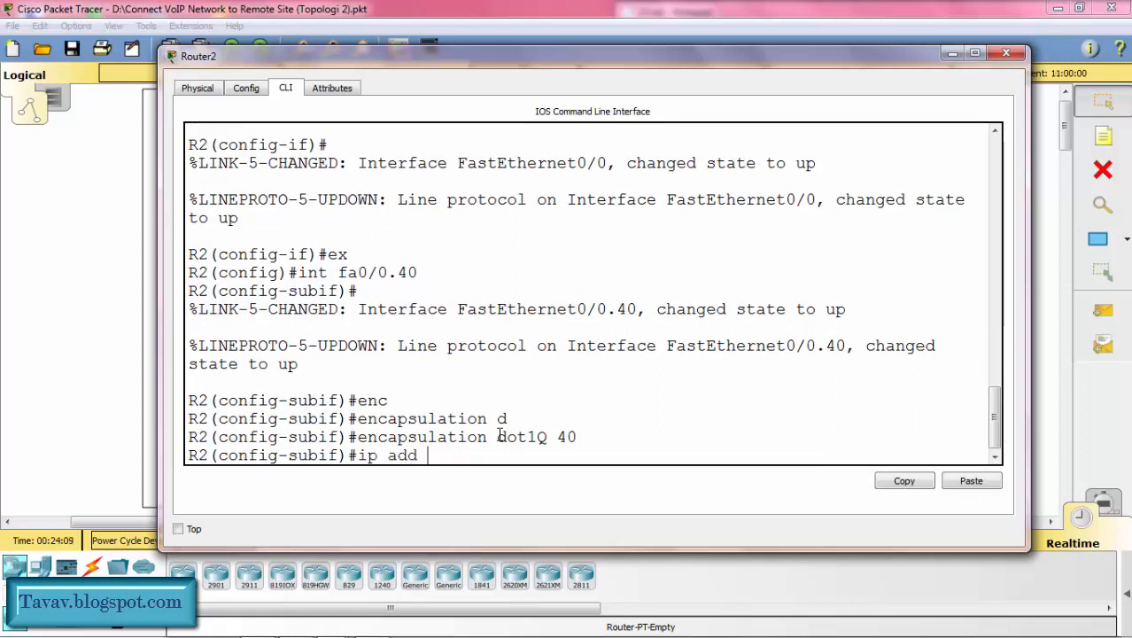
pyautogui.write(' 40.40.40.')
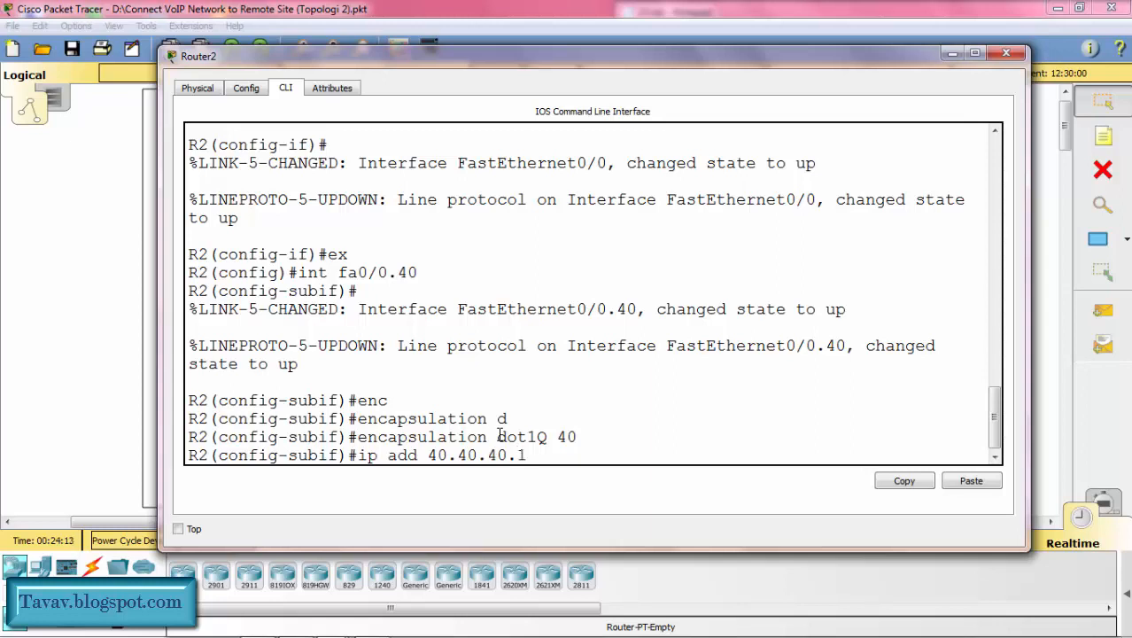
pyautogui.write('1 255.255.255.')
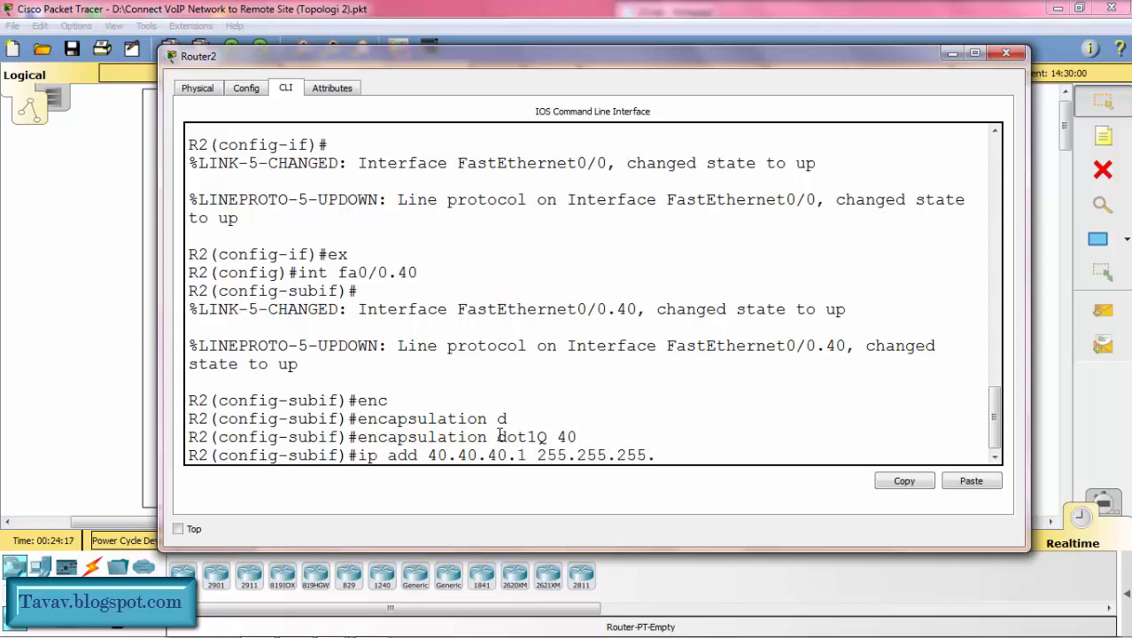
pyautogui.write('0')
pyautogui.press('Return')
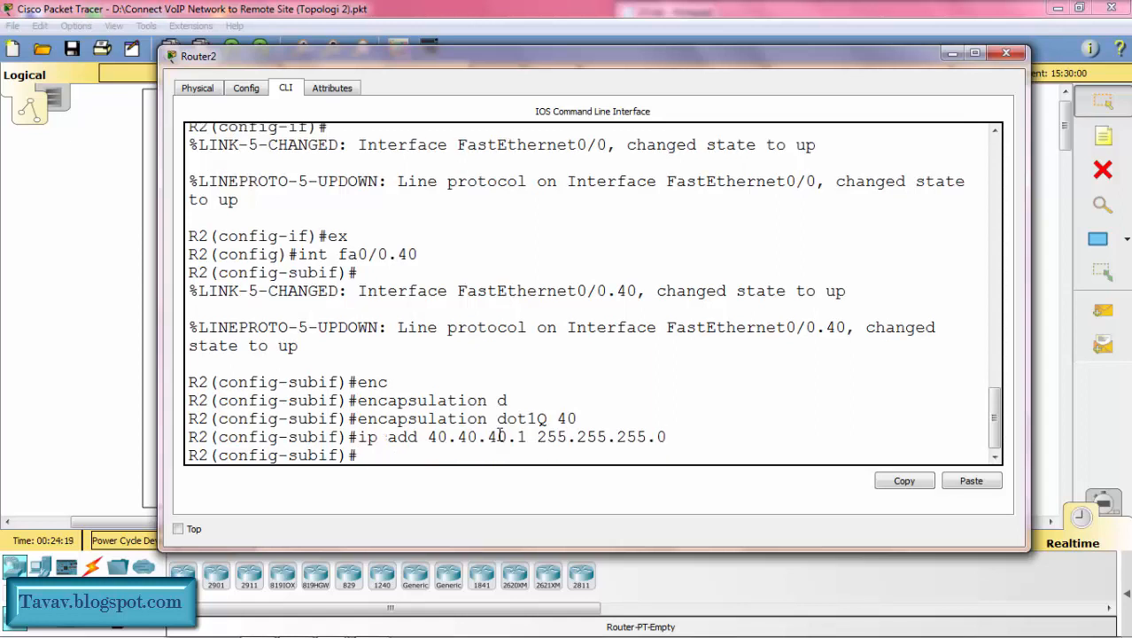
pyautogui.write('ex')
pyautogui.press('Return')
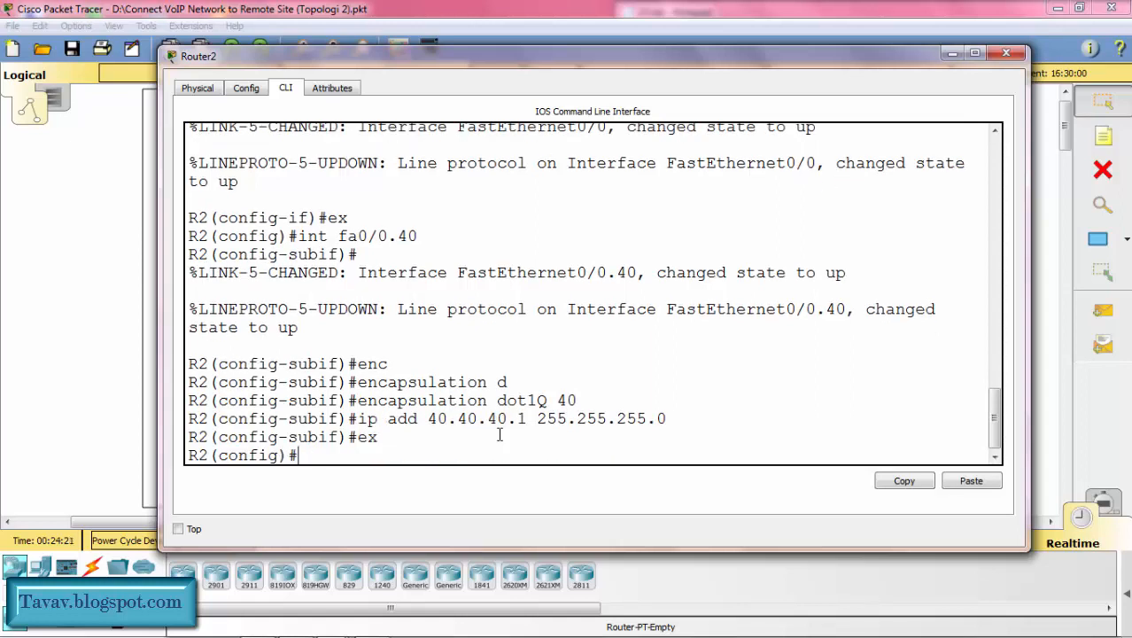
# Step: Create subinterface f0/0.50 on R2 and set its dot1Q encapsulation to VLAN 50
pyautogui.write('int f0/0.50')
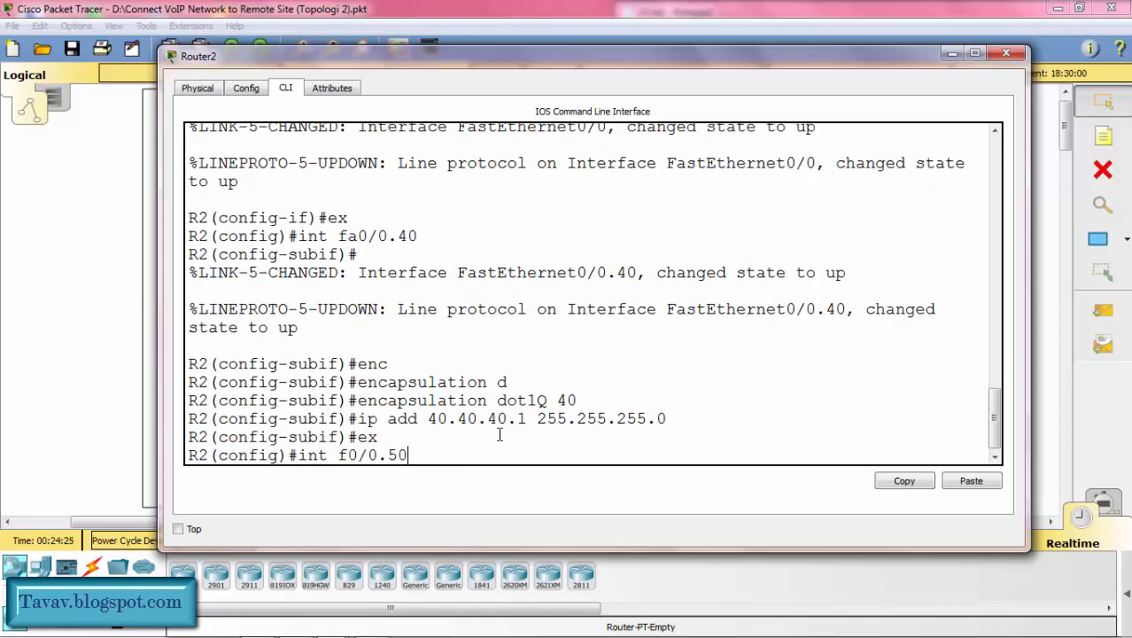
pyautogui.press('Return')
pyautogui.write('enc')
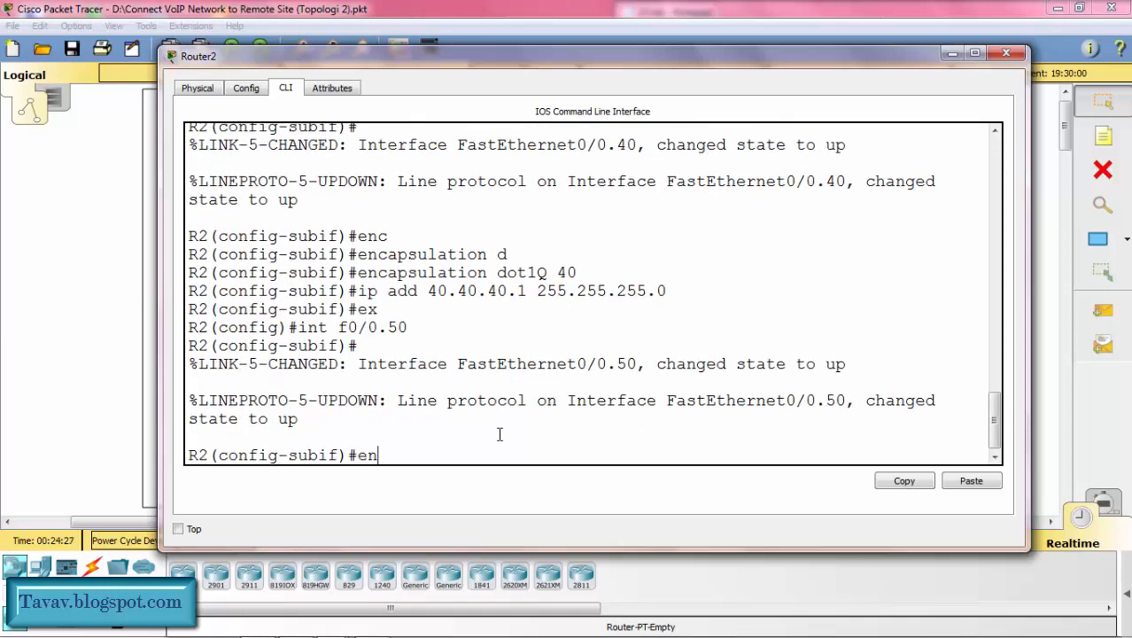
pyautogui.press('Tab')
pyautogui.write('d')
pyautogui.press('Tab')
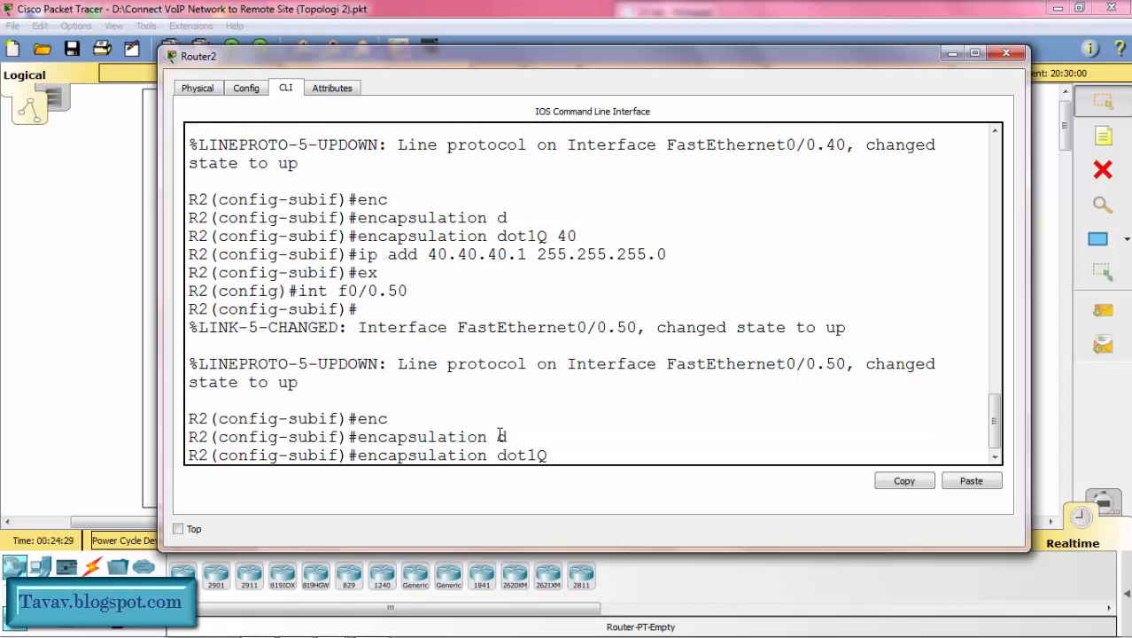
pyautogui.write('50')
pyautogui.press('Return')
# Step: Assign IP address 50.50.50.1 with mask 255.255.255.0 to R2's subinterface f0/0.50, and return to global configuration mode
pyautogui.write('ig-subif)#i')
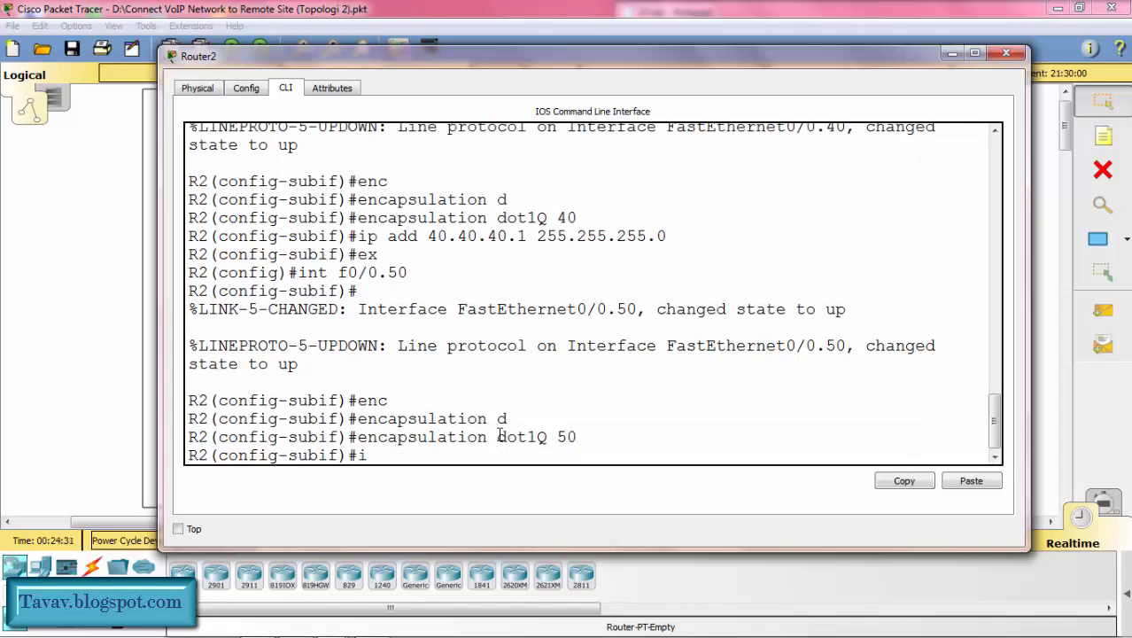
pyautogui.write('p add 50.50.50.')
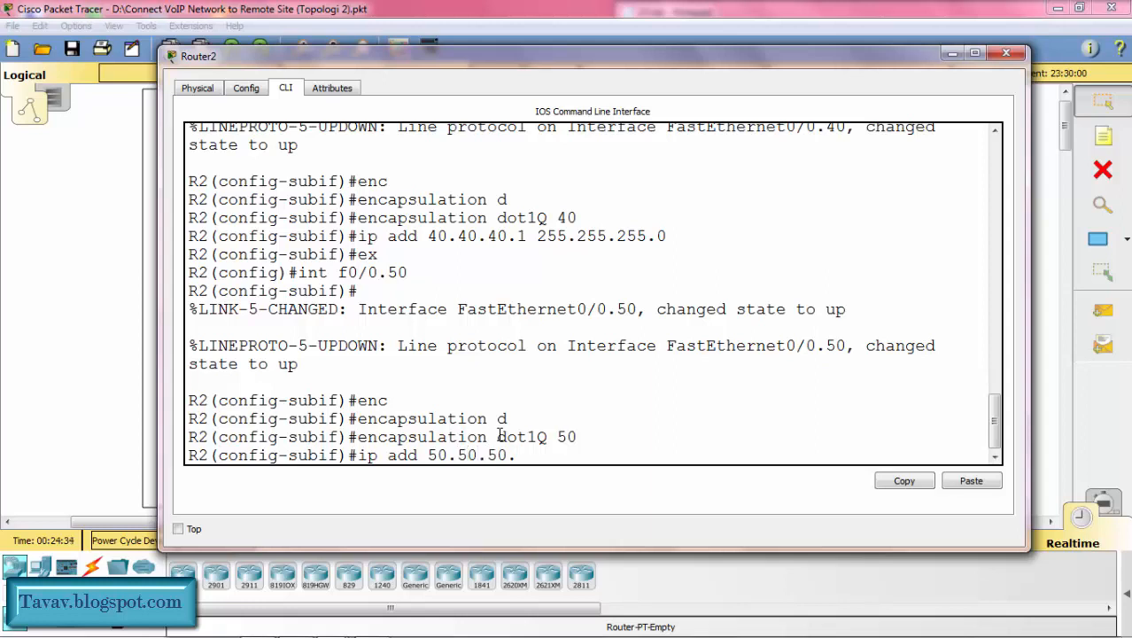
pyautogui.write('1 255.255')
pyautogui.write('.255.0')
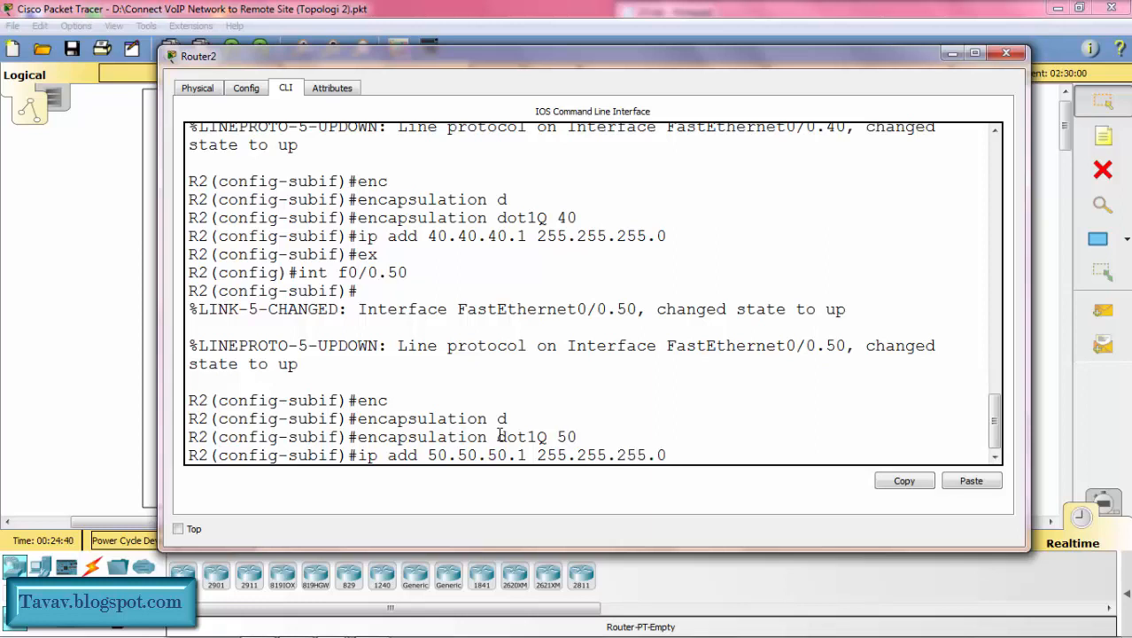
pyautogui.press('Return')
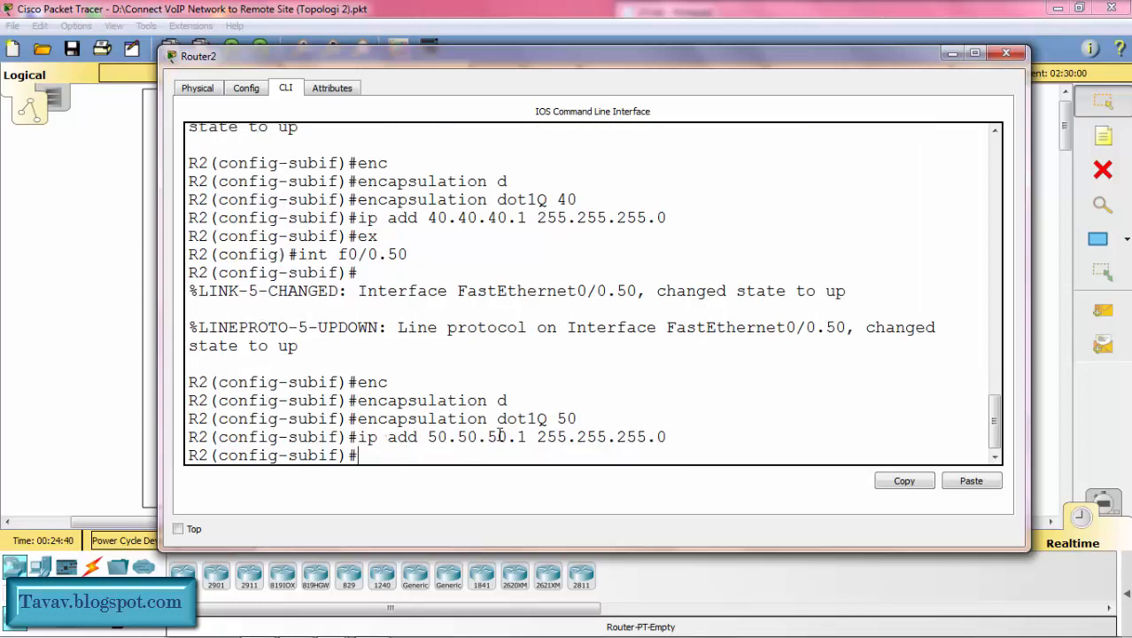
pyautogui.write('ex')
pyautogui.press('Return')
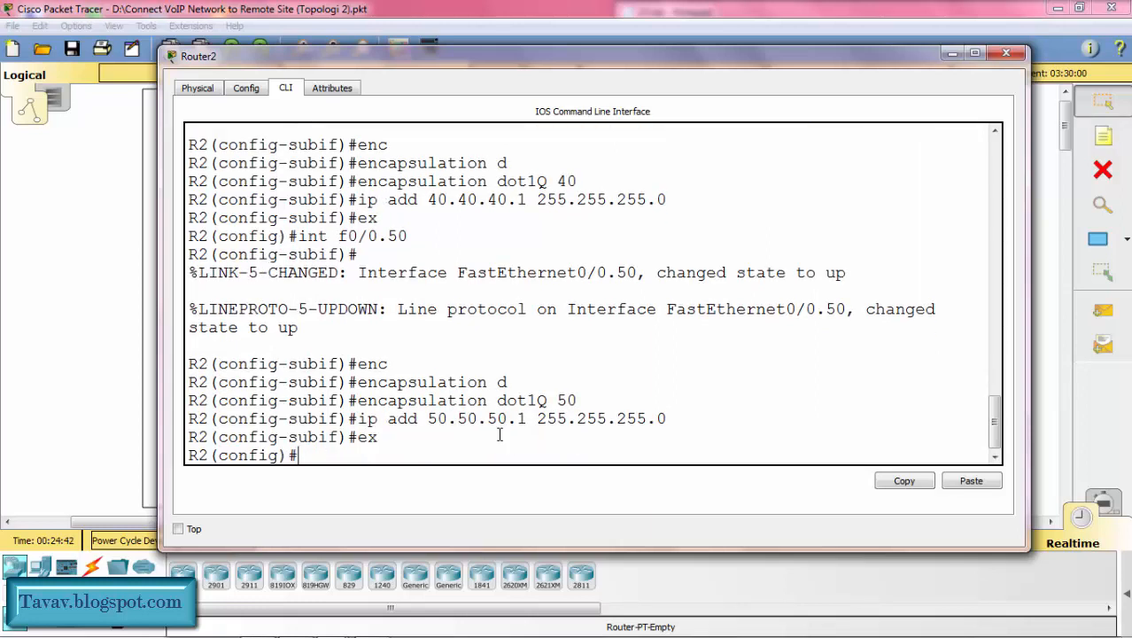
# Step: Create subinterface f0/0.60 on R2 and set its dot1Q encapsulation to VLAN 60 as native
pyautogui.write('int f0/0.60')
pyautogui.press('Return')
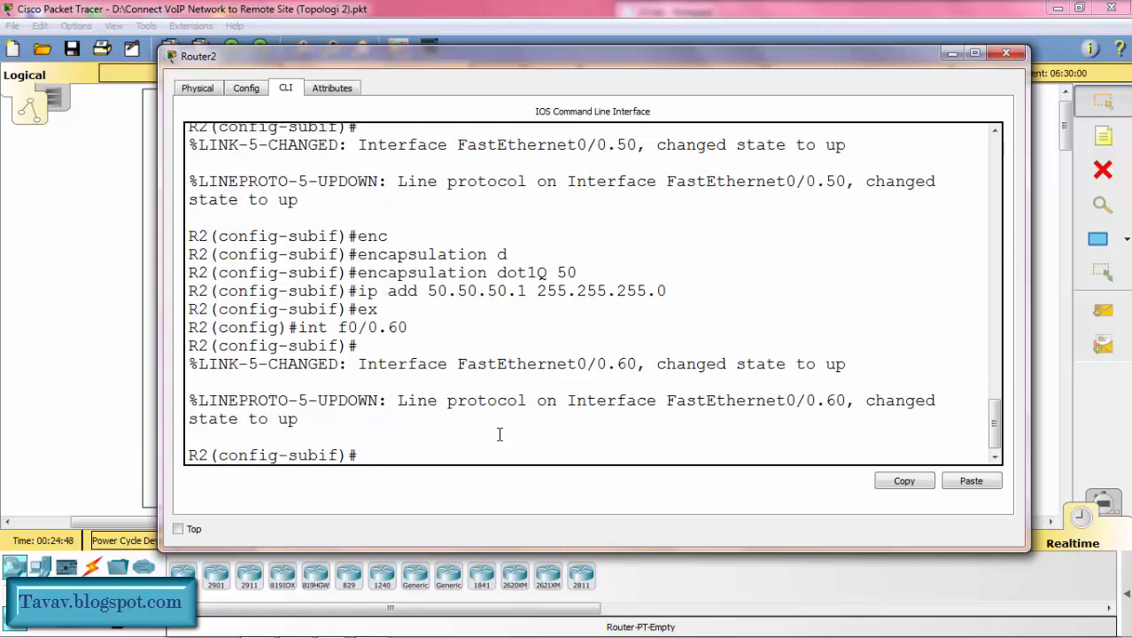
pyautogui.write('enc')
pyautogui.press('Tab')
pyautogui.write('d')
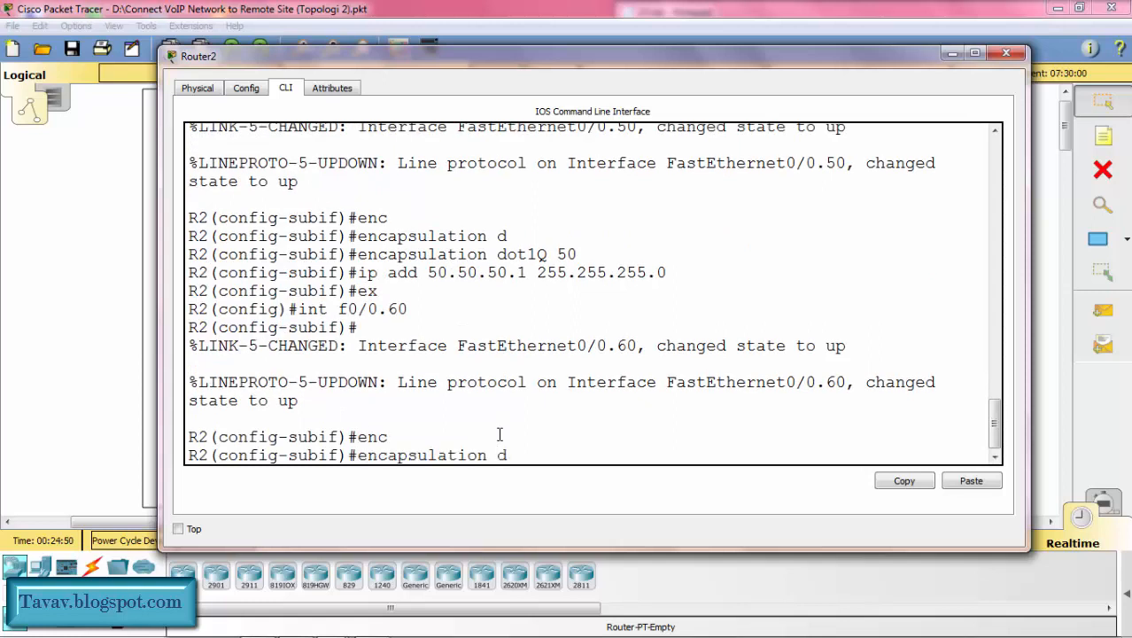
pyautogui.press('Tab')
pyautogui.write('6')
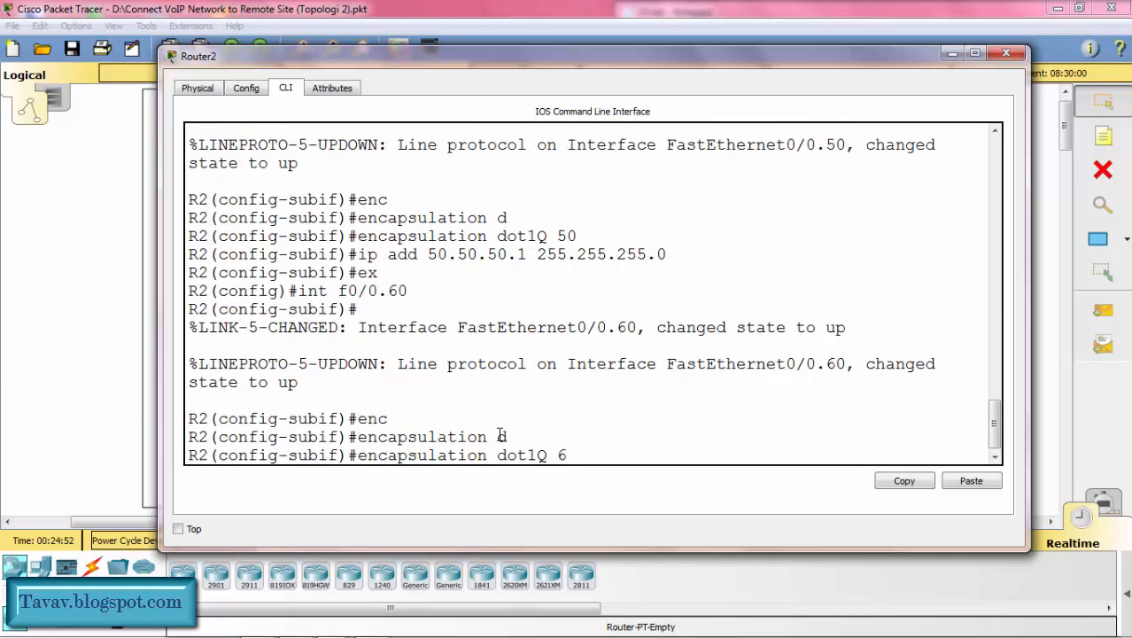
pyautogui.write('0 n')
pyautogui.press('Tab')
pyautogui.press('Return')
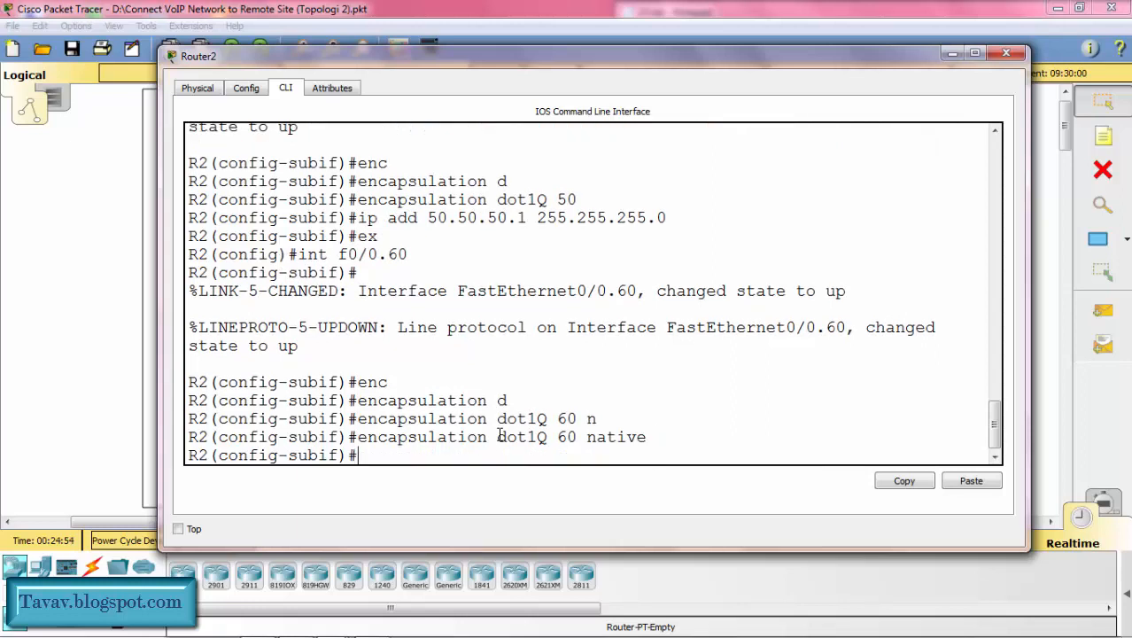
# Step: Assign IP address 60.60.60.1 with mask 255.255.255.0 to R2's subinterface f0/0.60, and return to global configuration mode
pyautogui.write('ip add 60.60.')
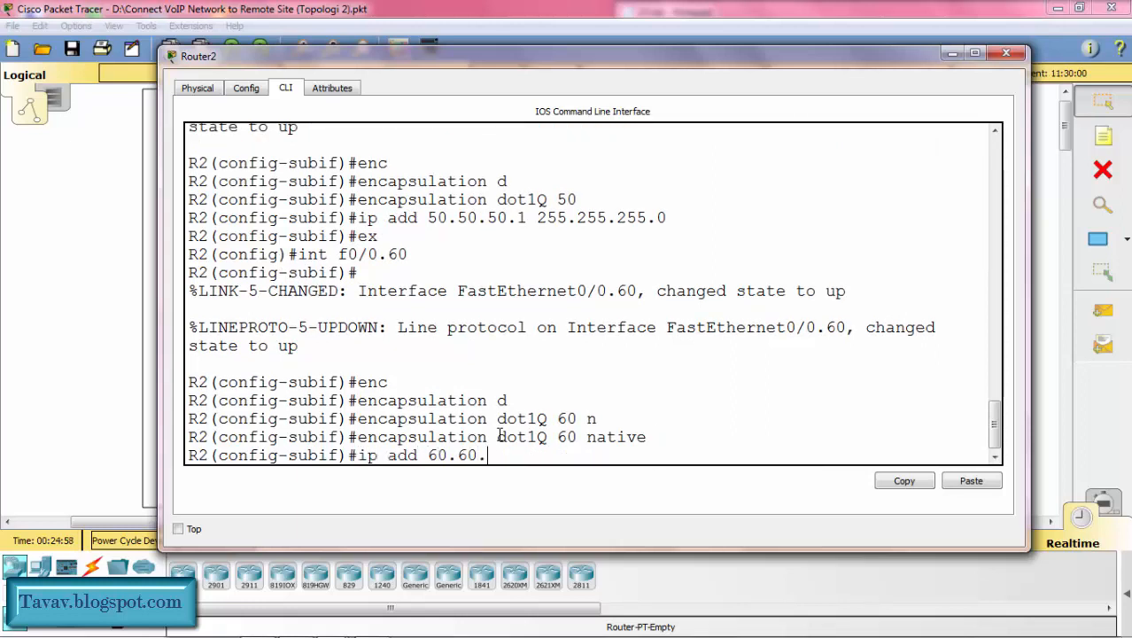
pyautogui.write('60.1 2')
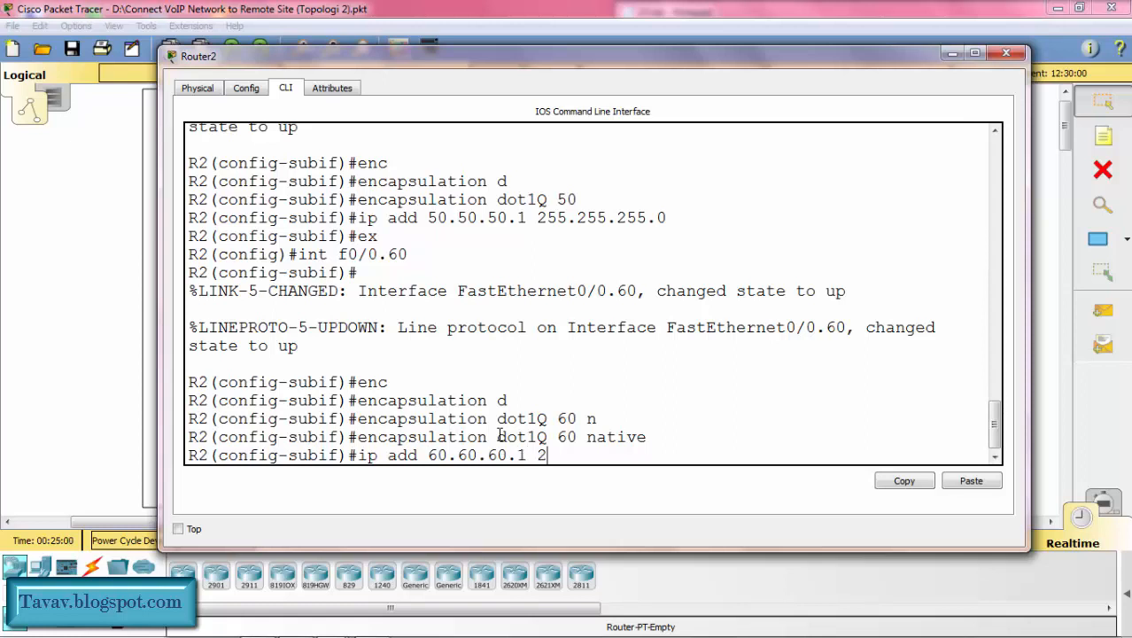
pyautogui.write('55.255.255.0')
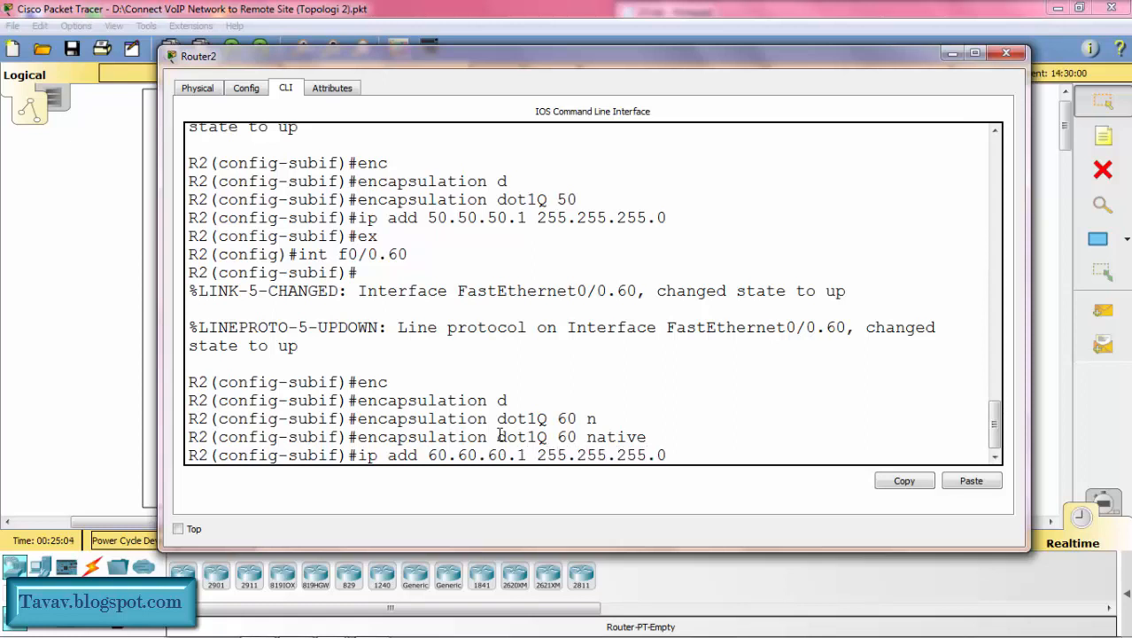
pyautogui.press('Return')
pyautogui.write('ex')
pyautogui.press('Return')
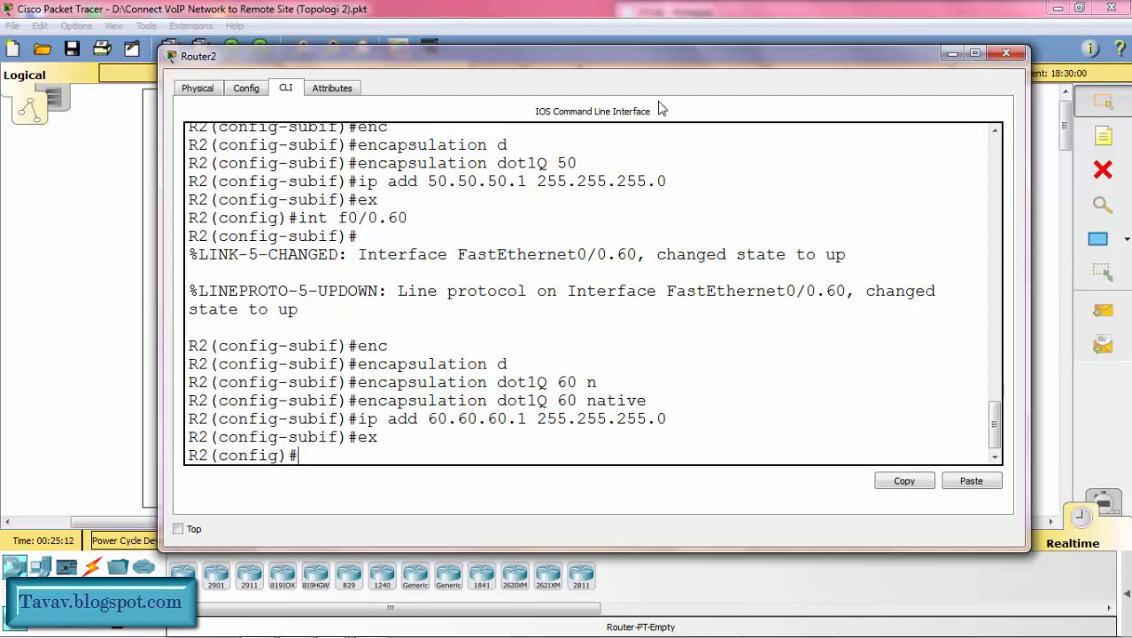
# Step: Change the network label in Kota Can's orange VLAN 50 area of the topology to 50.50.50.0/24
pyautogui.moveTo(709, 56); pyautogui.dragTo(379, 69)
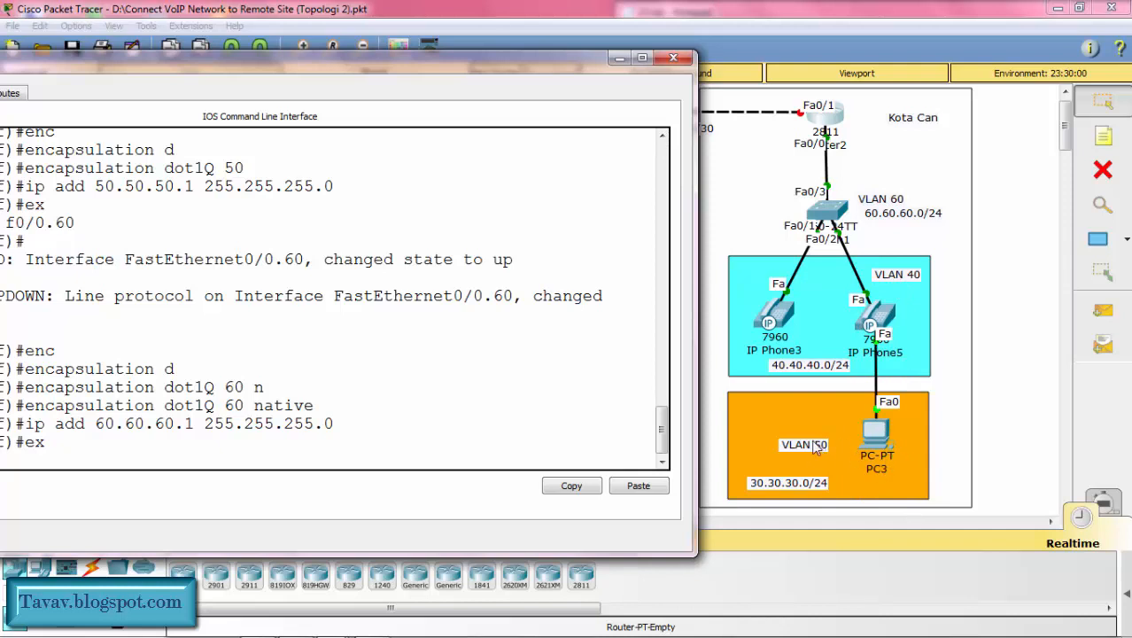
pyautogui.moveTo(452, 69); pyautogui.dragTo(484, 67)
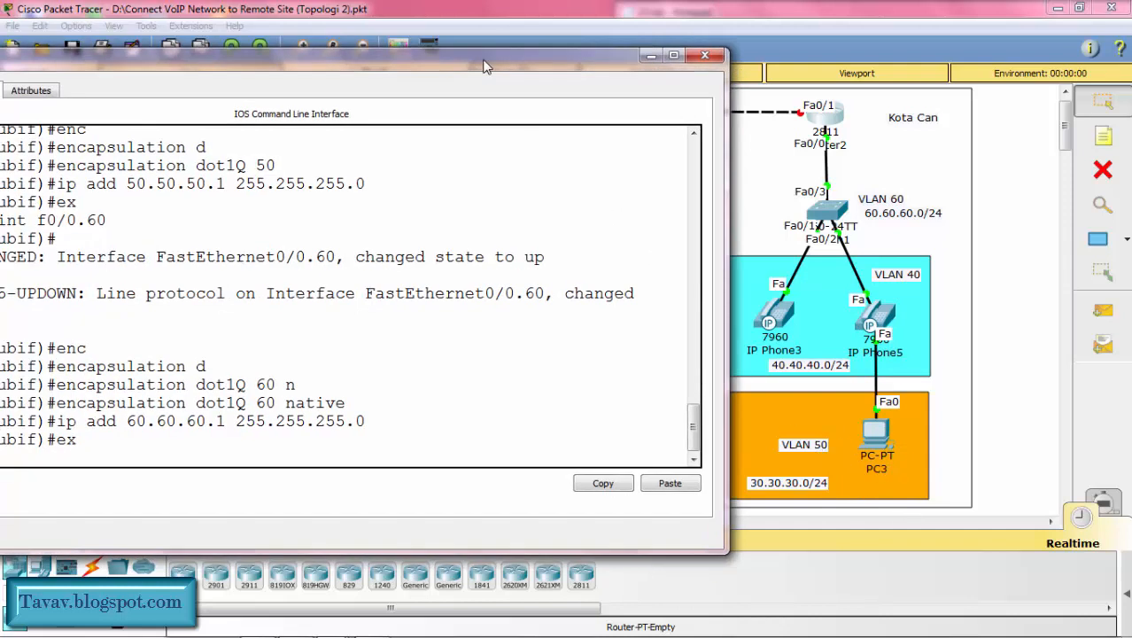
pyautogui.click(806, 490)
pyautogui.click(806, 487)
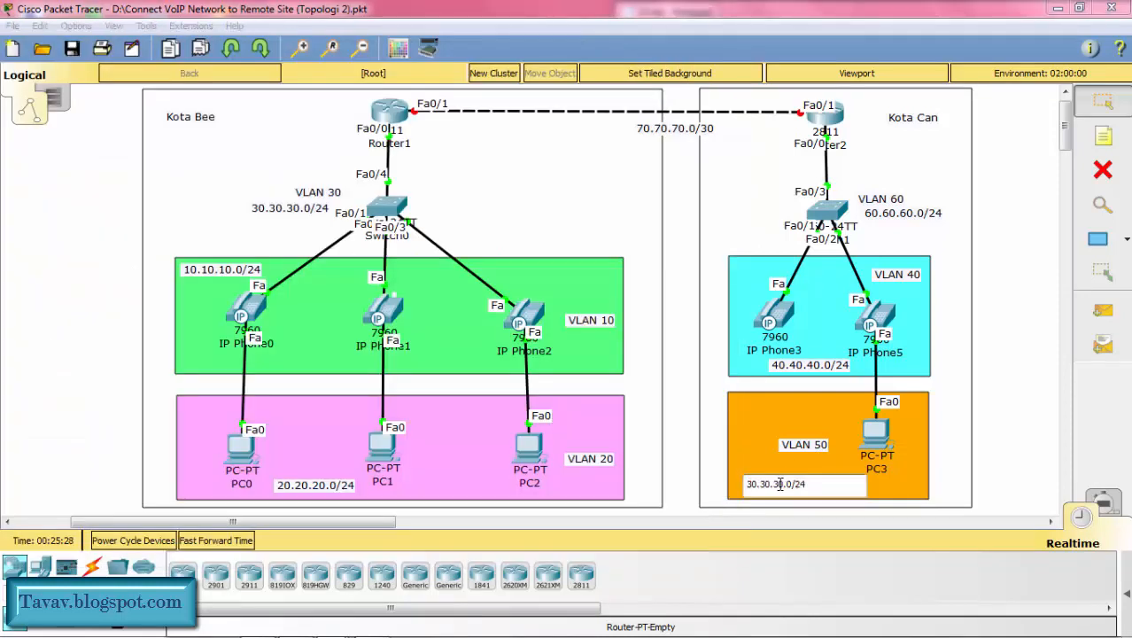
pyautogui.click(781, 484)
pyautogui.press('BackSpace')
pyautogui.write('5')
pyautogui.press('Left')
pyautogui.press('Left')
pyautogui.press('Left')
pyautogui.press('BackSpace')
pyautogui.write('5')
pyautogui.press('Left')
pyautogui.press('Left')
pyautogui.press('Left')
pyautogui.press('BackSpace')
pyautogui.write('5')
pyautogui.click(678, 417)
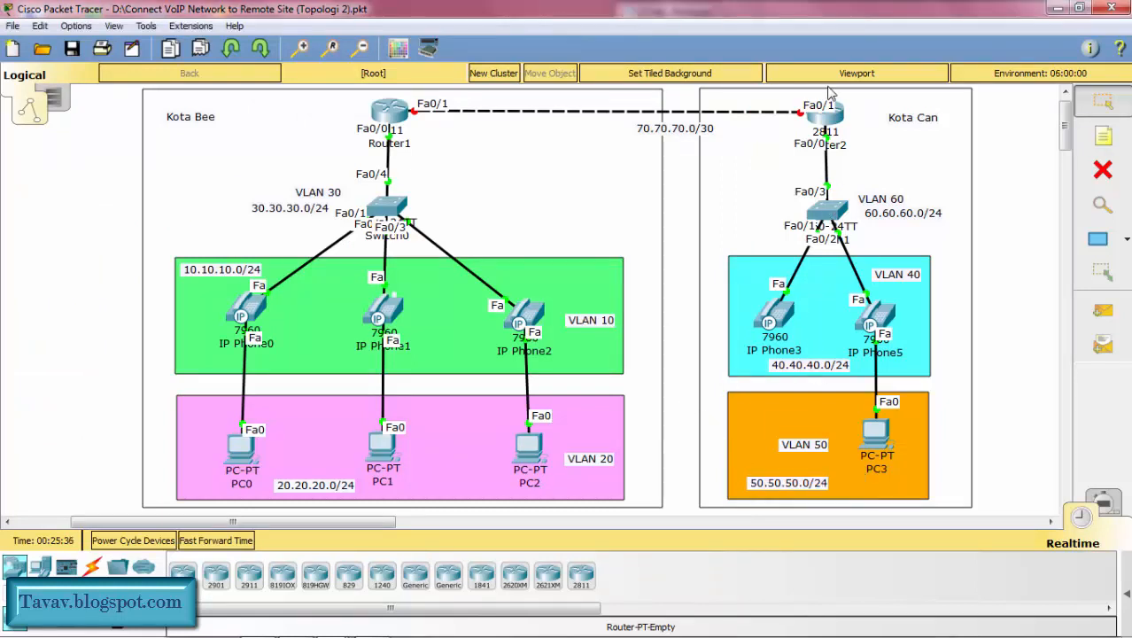
# Step: Return to Router2's command line and create a DHCP pool named voice
pyautogui.click(824, 128)
pyautogui.moveTo(521, 55); pyautogui.dragTo(771, 56)
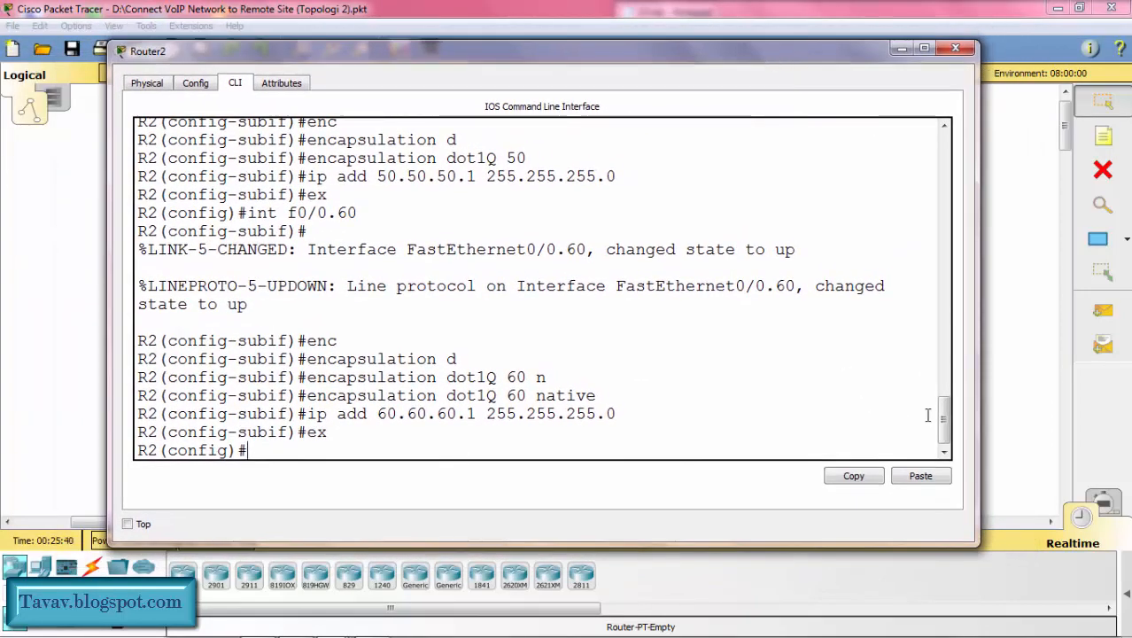
pyautogui.moveTo(945, 427); pyautogui.dragTo(944, 432)
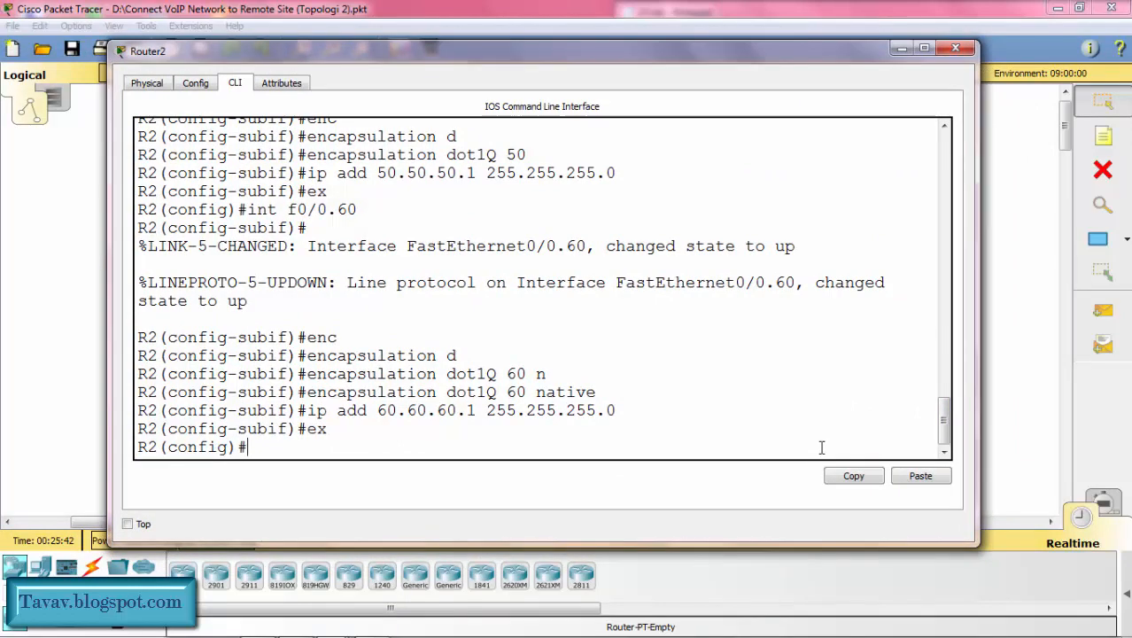
pyautogui.write('ip dhcp pool')
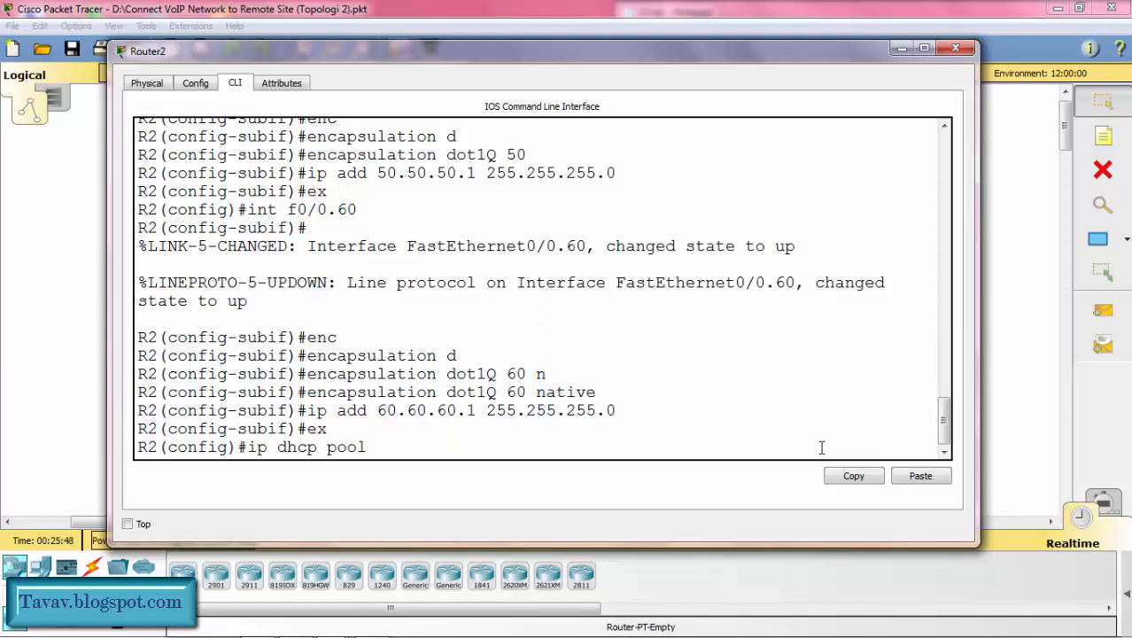
pyautogui.write(' voice')
pyautogui.press('Return')
# Step: Set the network of R2's voice DHCP pool to 40.40.40.0 with mask 255.255.255.0
pyautogui.write('net')
pyautogui.press('Tab')
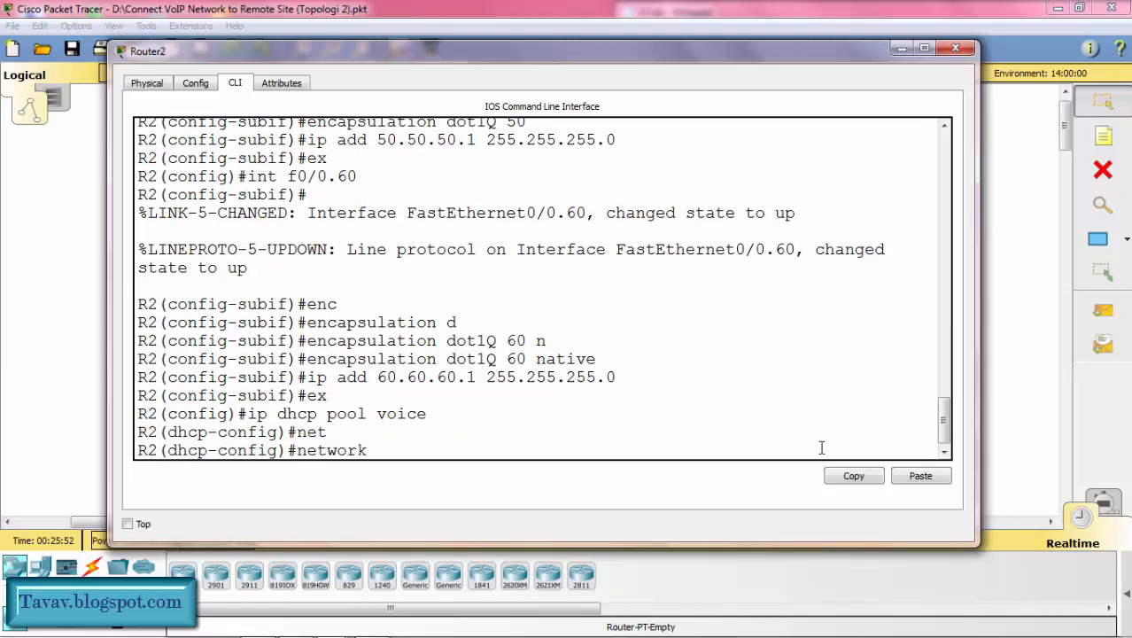
pyautogui.write('40.40.40.0 25')
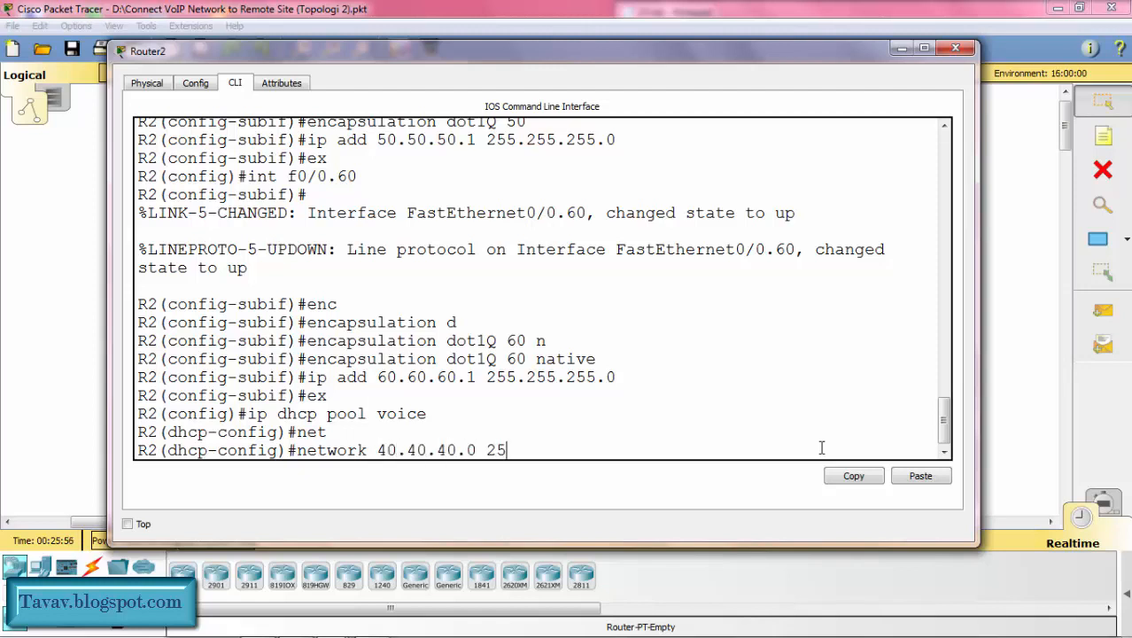
pyautogui.write('5.255.255.0')
pyautogui.press('Return')
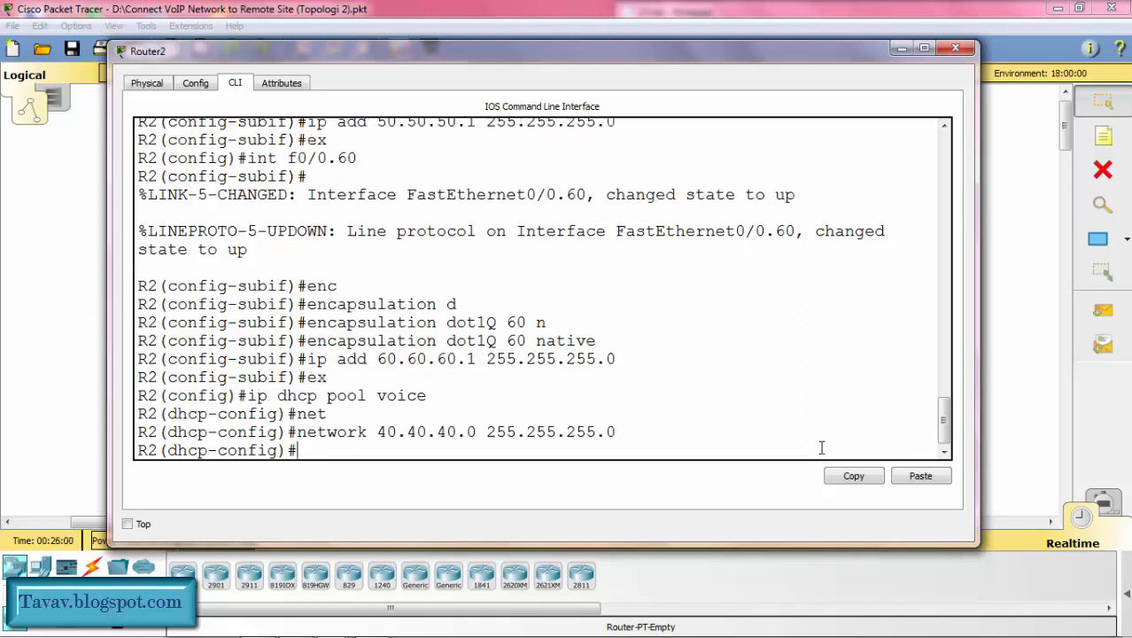
# Step: Set the default router of R2's voice DHCP pool to 40.40.40.1
pyautogui.write('def')
pyautogui.press('Tab')
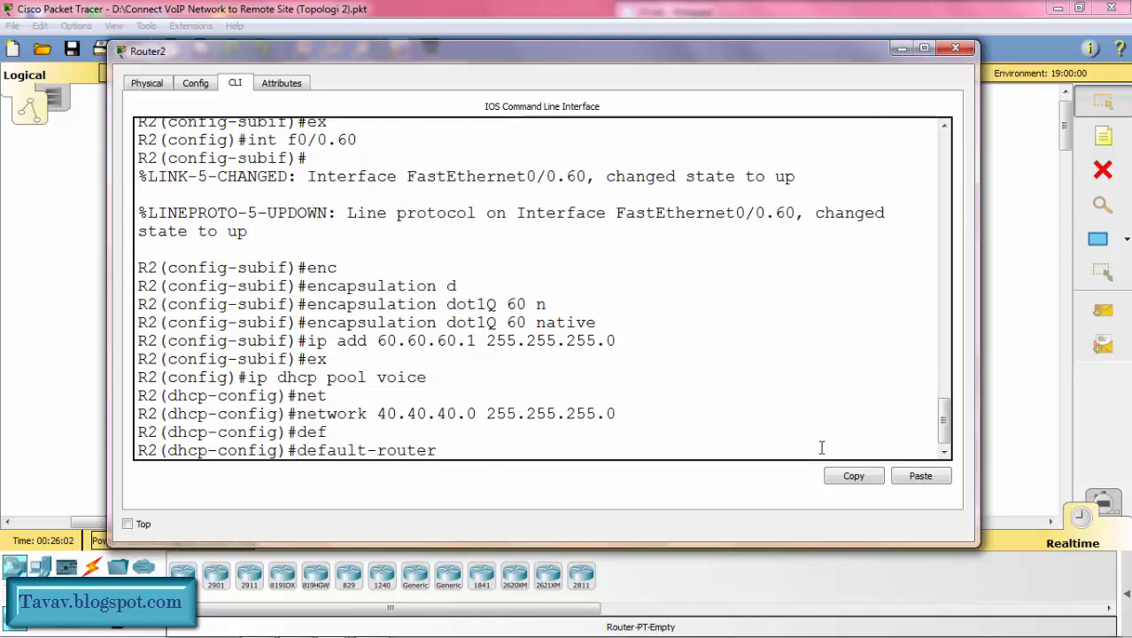
pyautogui.write('40.40.40.1')
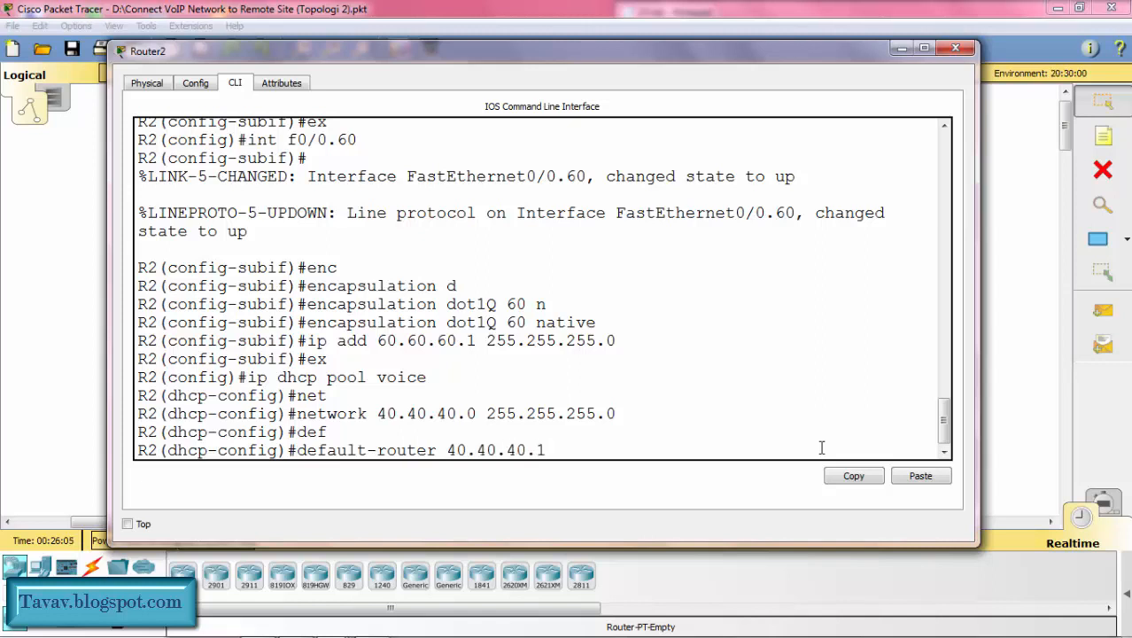
pyautogui.press('Return')
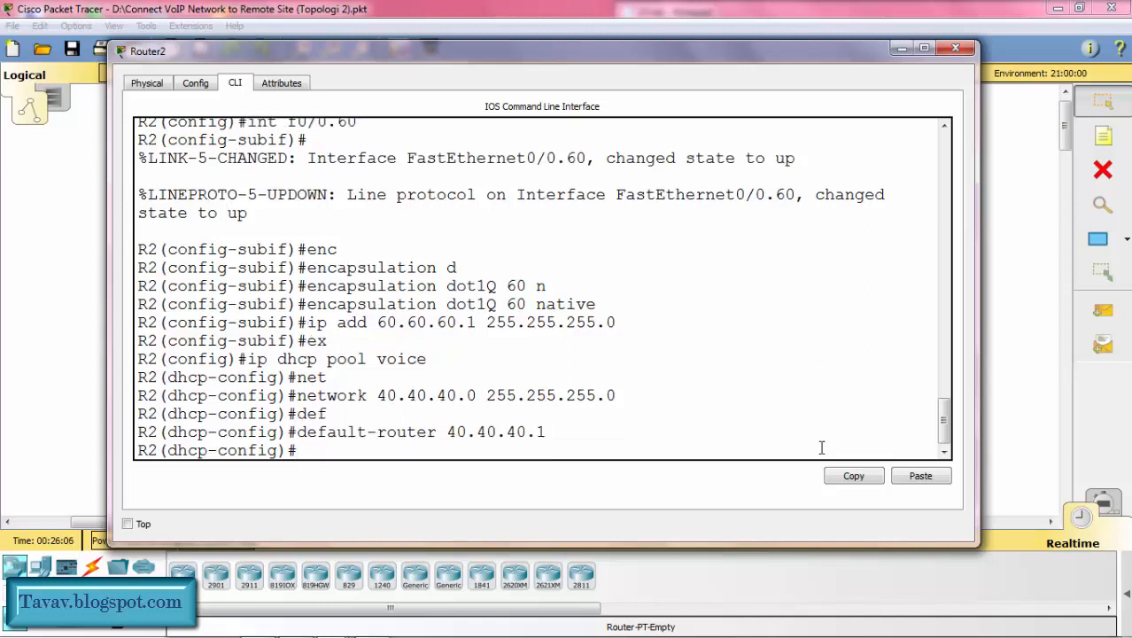
# Step: Set option 150 of R2's voice DHCP pool to IP 40.40.40.1 and leave the pool configuration
pyautogui.write('option 150 i')
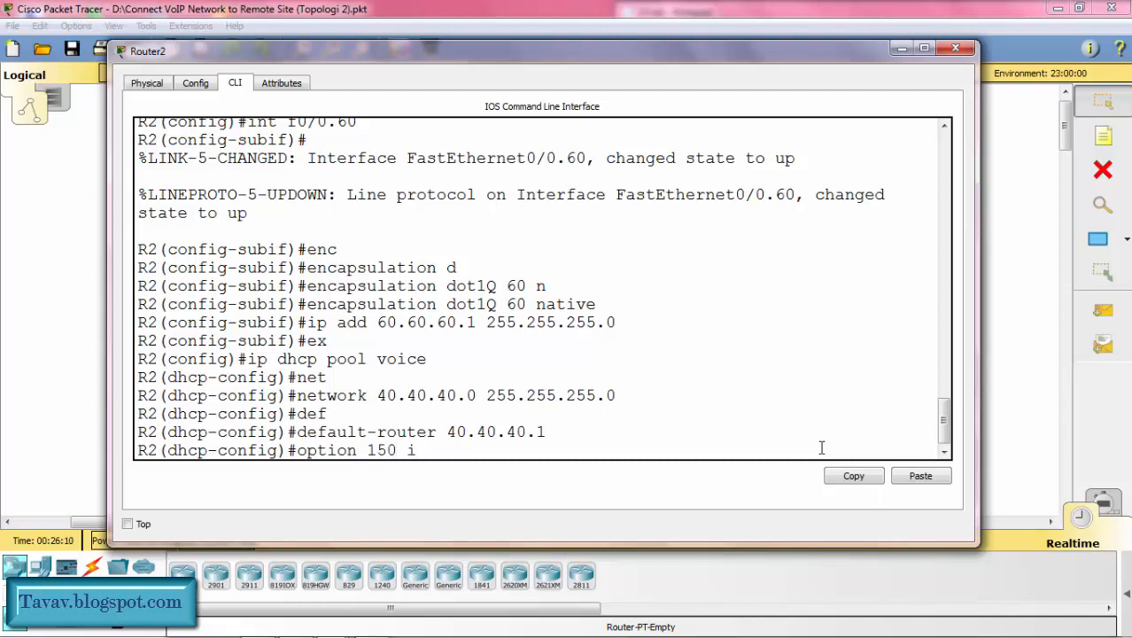
pyautogui.write('p 40.40.40.1')
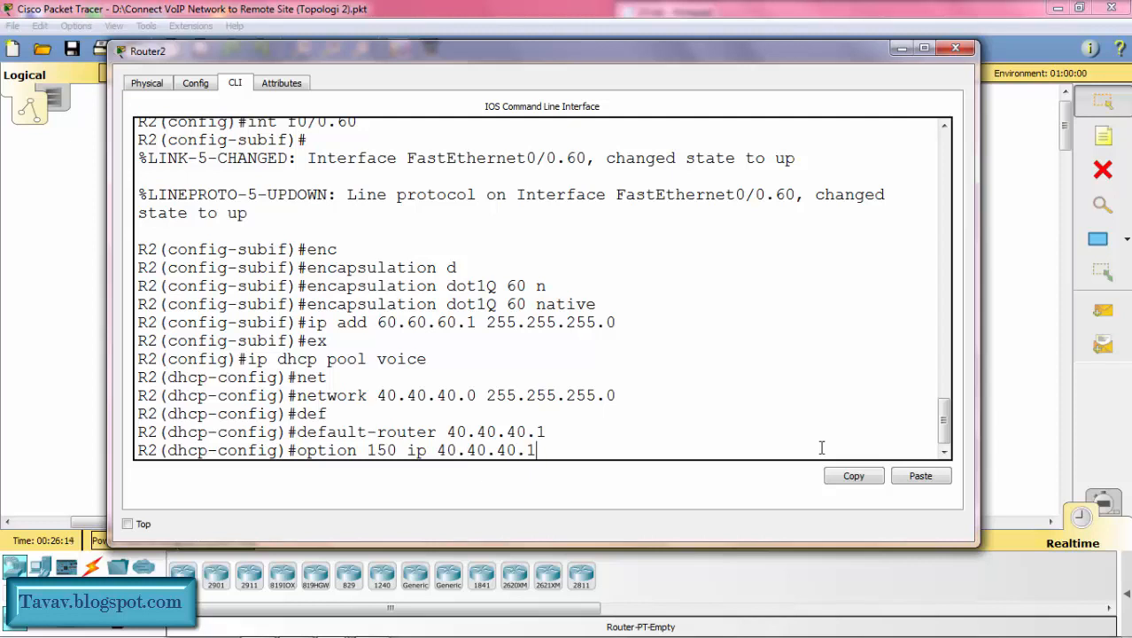
pyautogui.press('Return')
pyautogui.write('ex')
pyautogui.press('Return')
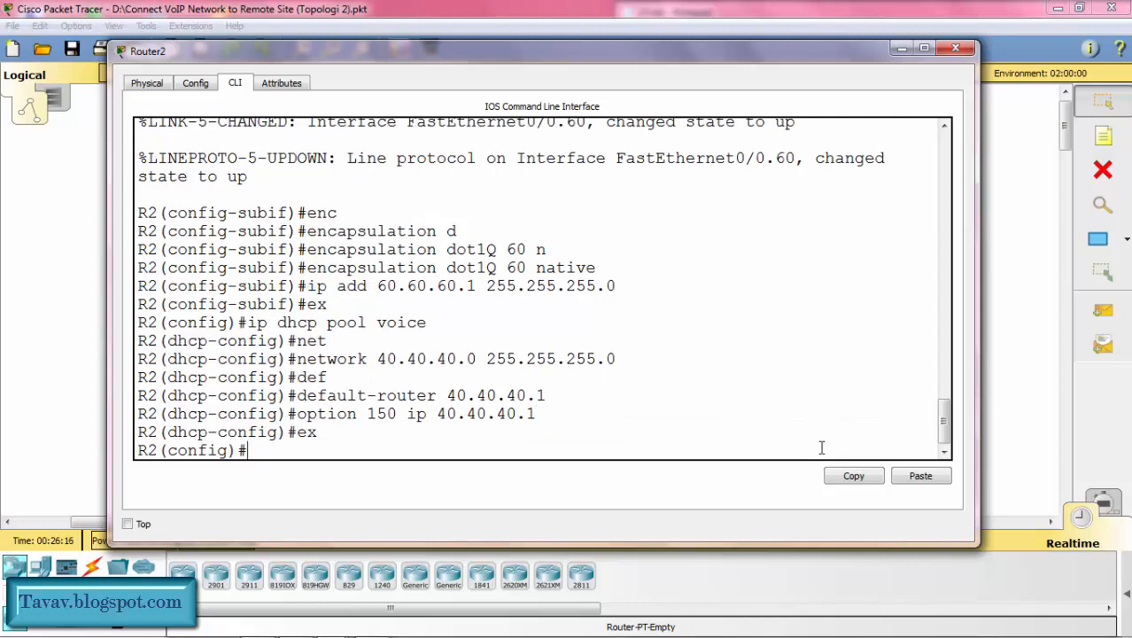
# Step: Exclude the address 40.40.40.1 from DHCP assignment on R2
pyautogui.write('ip dhcp e')
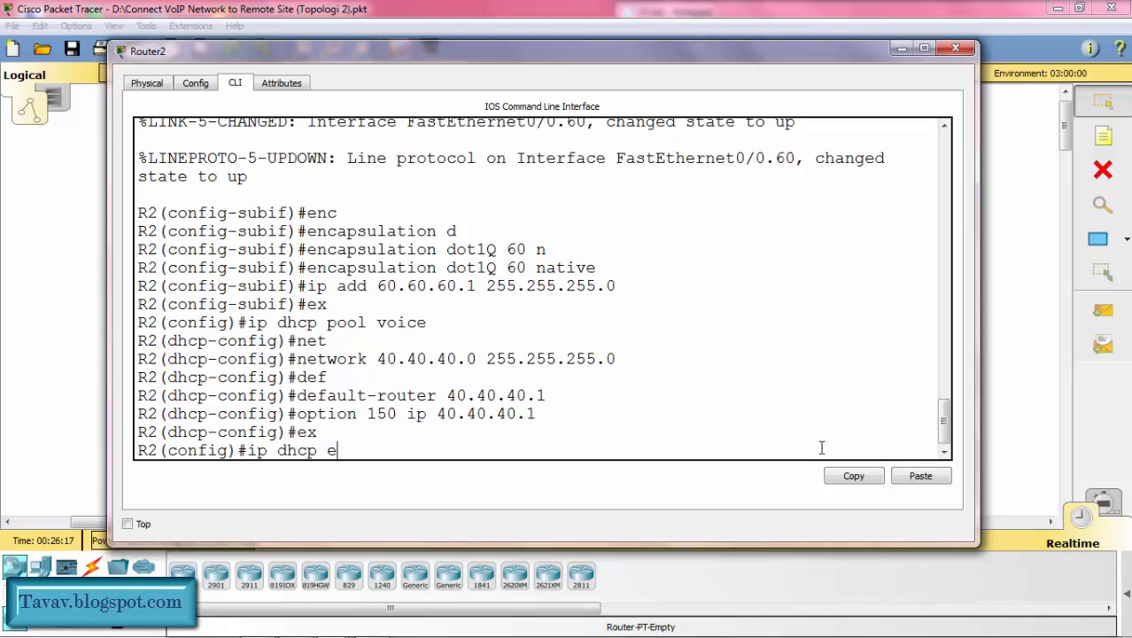
pyautogui.write('x')
pyautogui.press('Tab')
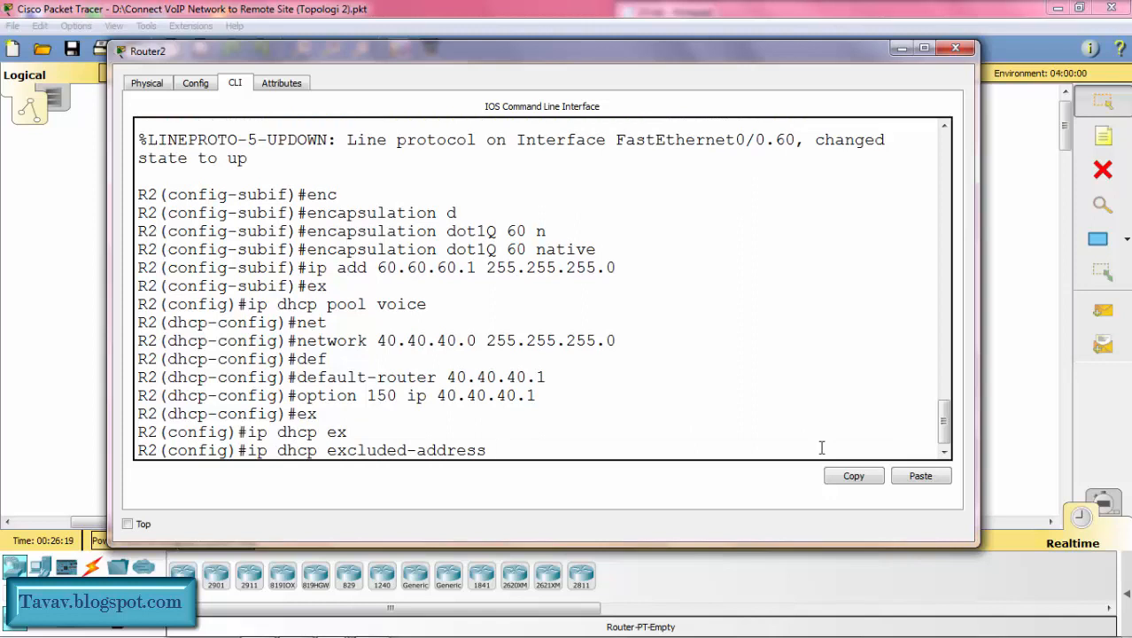
pyautogui.write('40.40.40.')
pyautogui.write('1')
pyautogui.press('Return')
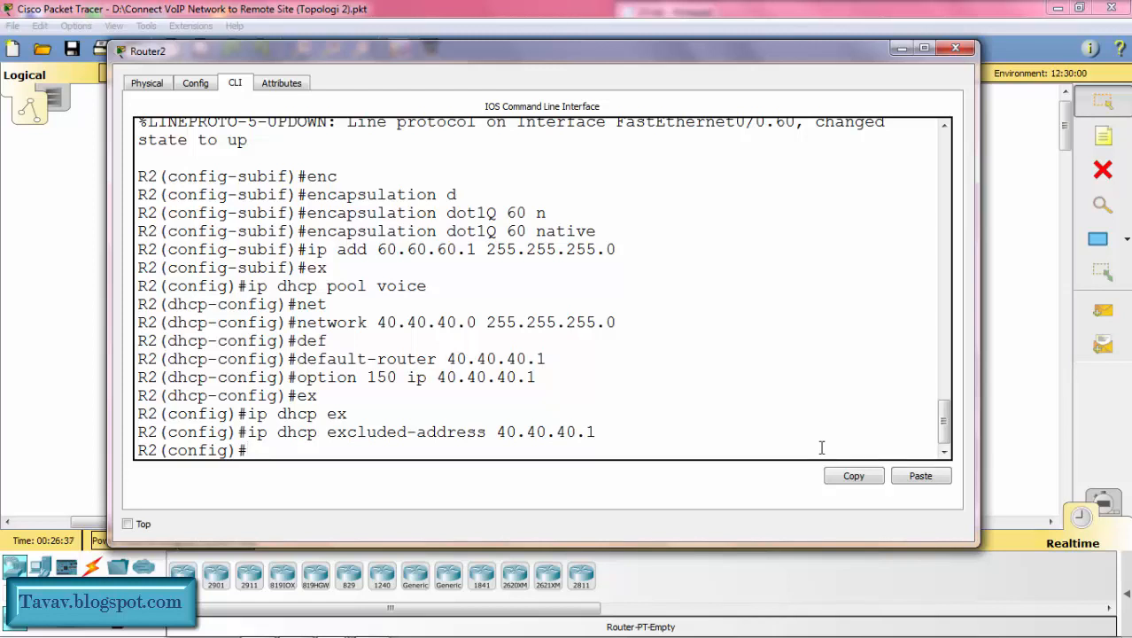
# Step: Create a DHCP pool named data on R2
pyautogui.write('ip dhcp pool ')
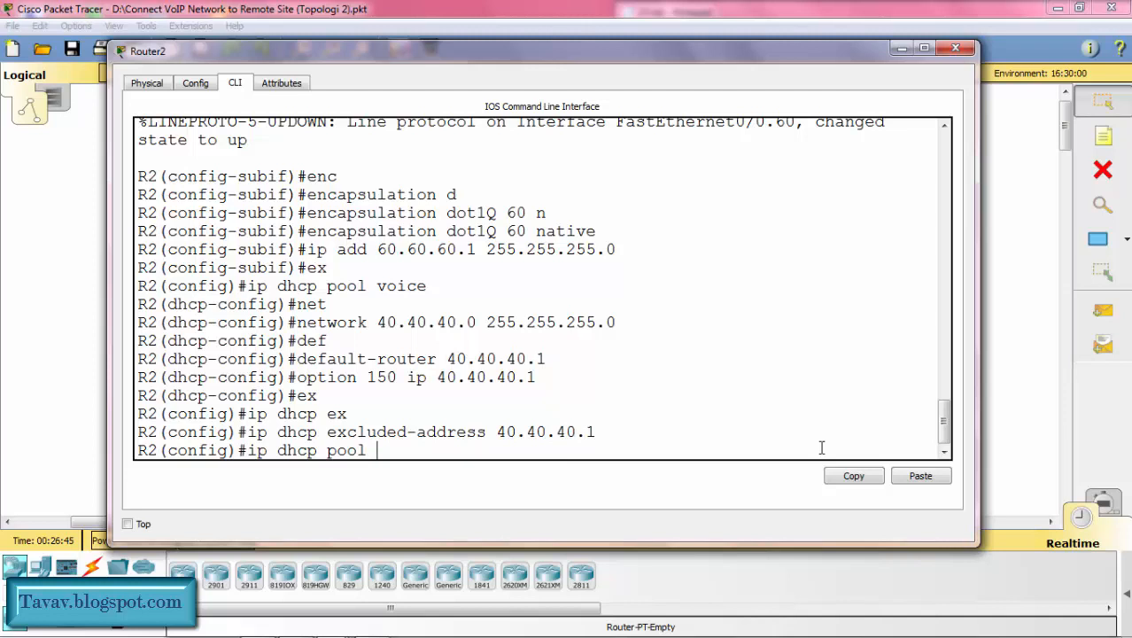
pyautogui.write('data')
pyautogui.press('Return')
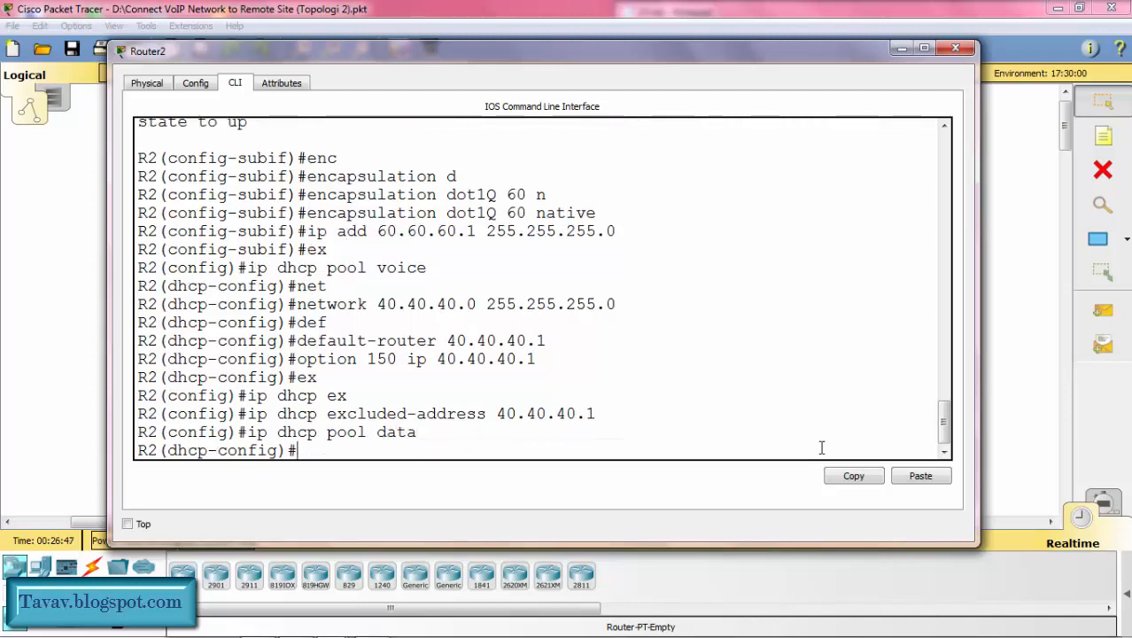
# Step: Set the network of R2's data DHCP pool to 50.50.50.0 with mask 255.255.255.0
pyautogui.write('net')
pyautogui.press('Tab')
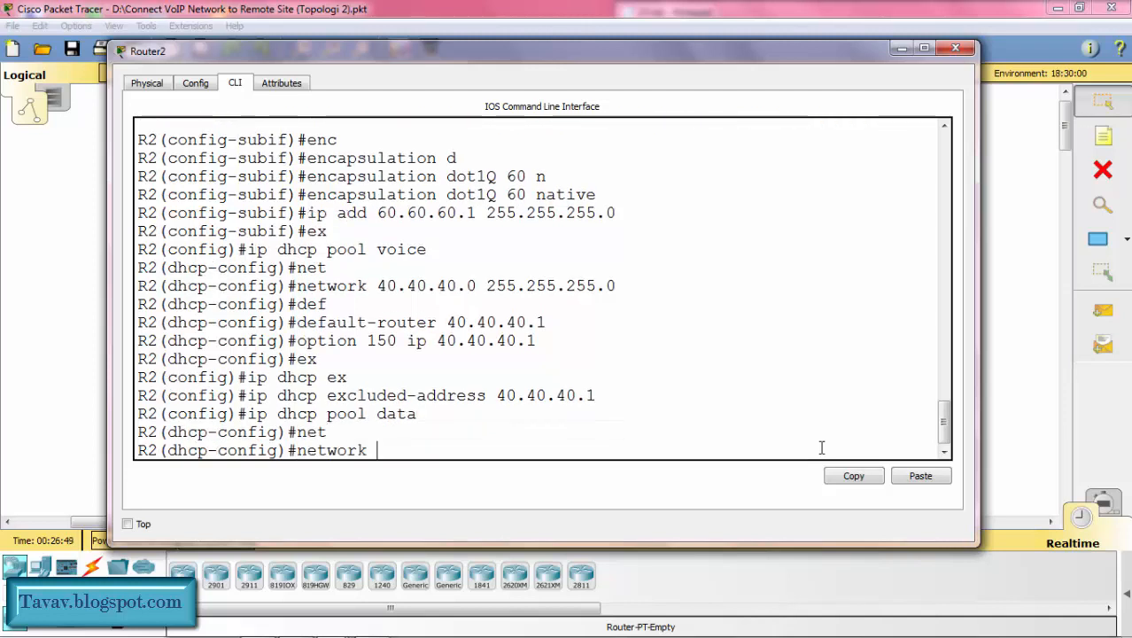
pyautogui.write('50.05')
pyautogui.press('BackSpace')
pyautogui.press('BackSpace')
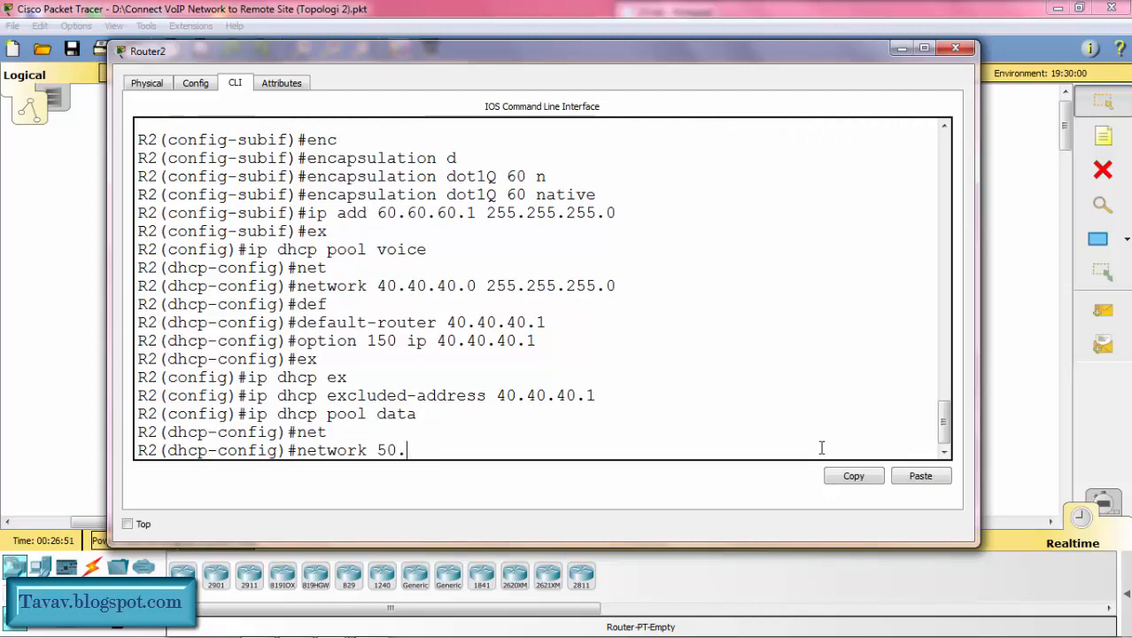
pyautogui.write('50.50.0 255.2')
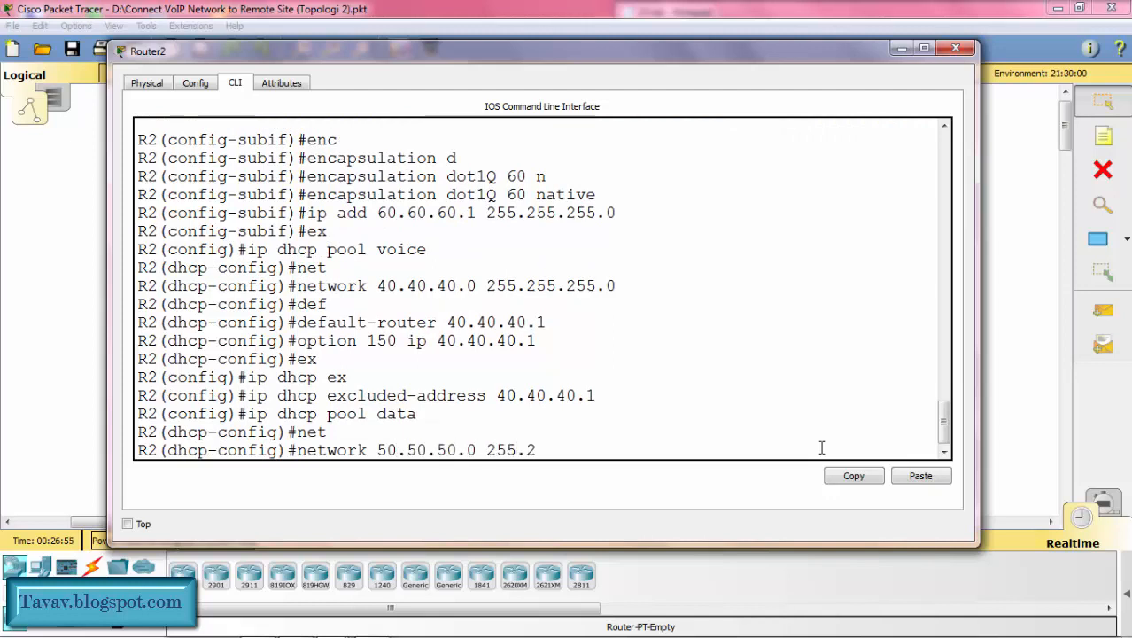
pyautogui.write('55.255.')
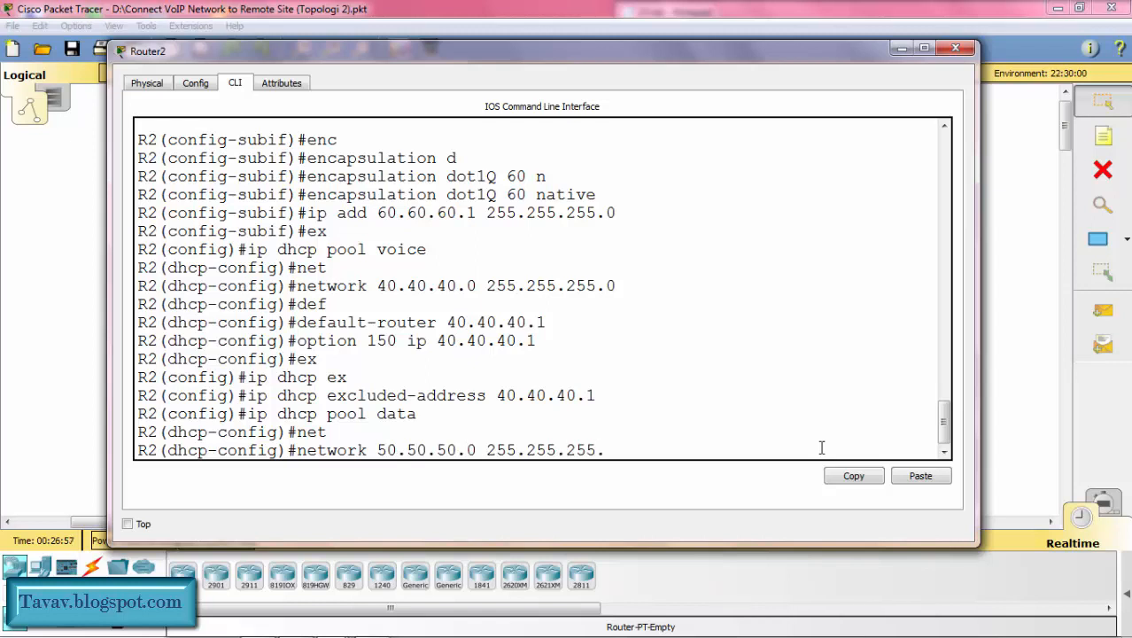
pyautogui.write('0')
pyautogui.press('Return')
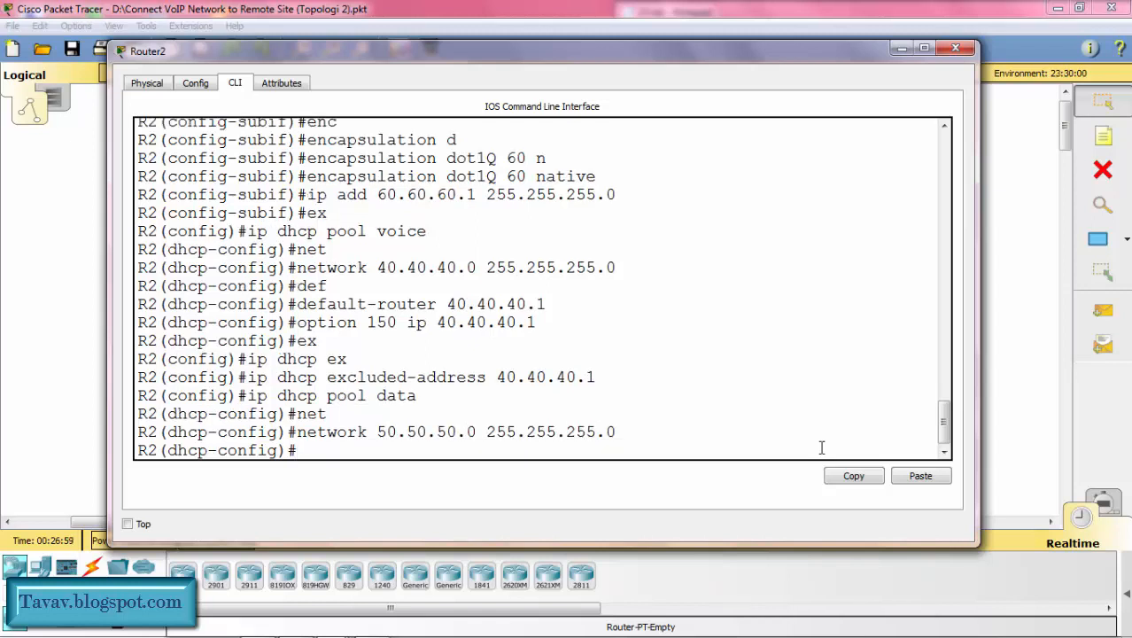
# Step: Set the default router of R2's data DHCP pool to 50.50.50.1 and leave the pool configuration
pyautogui.write('def')
pyautogui.press('Tab')
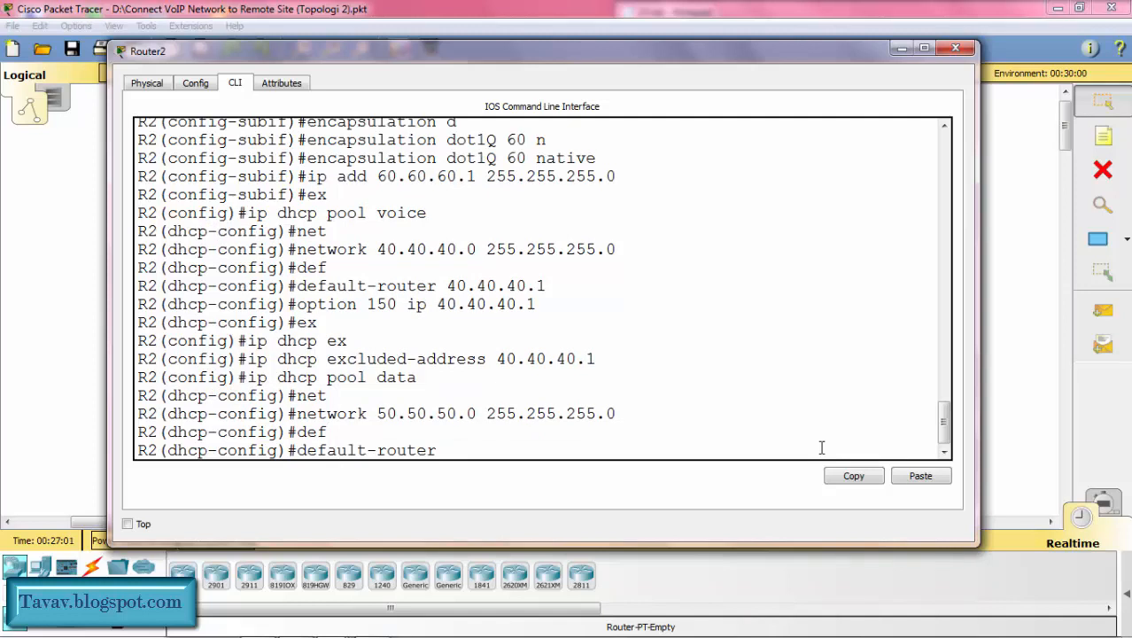
pyautogui.write('50.50.0.')
pyautogui.press('BackSpace')
pyautogui.write('50.1')
pyautogui.press('Return')
pyautogui.write('ex')
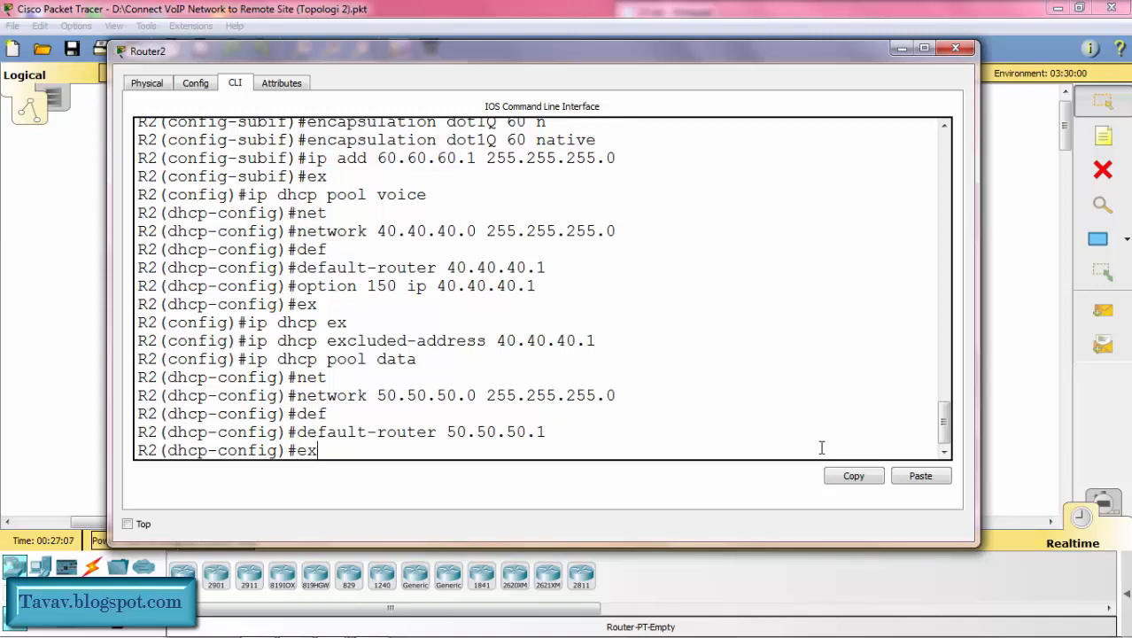
pyautogui.press('Return')
# Step: Exclude the address 50.50.50.1 from DHCP assignment on R2
pyautogui.write('ip dhc')
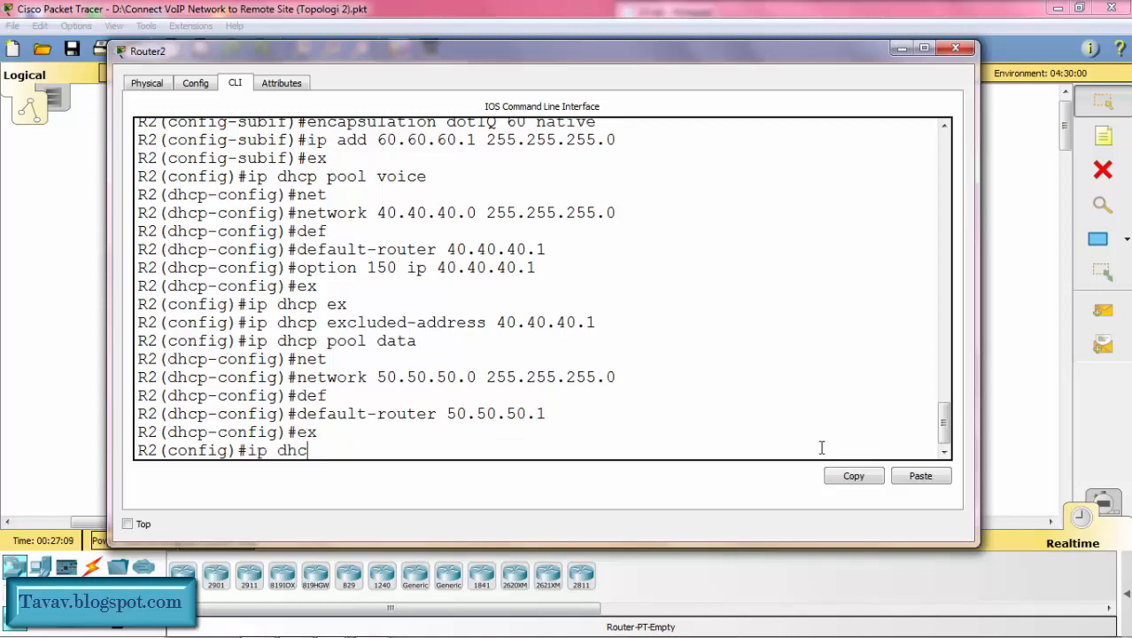
pyautogui.write('p ex')
pyautogui.press('Tab')
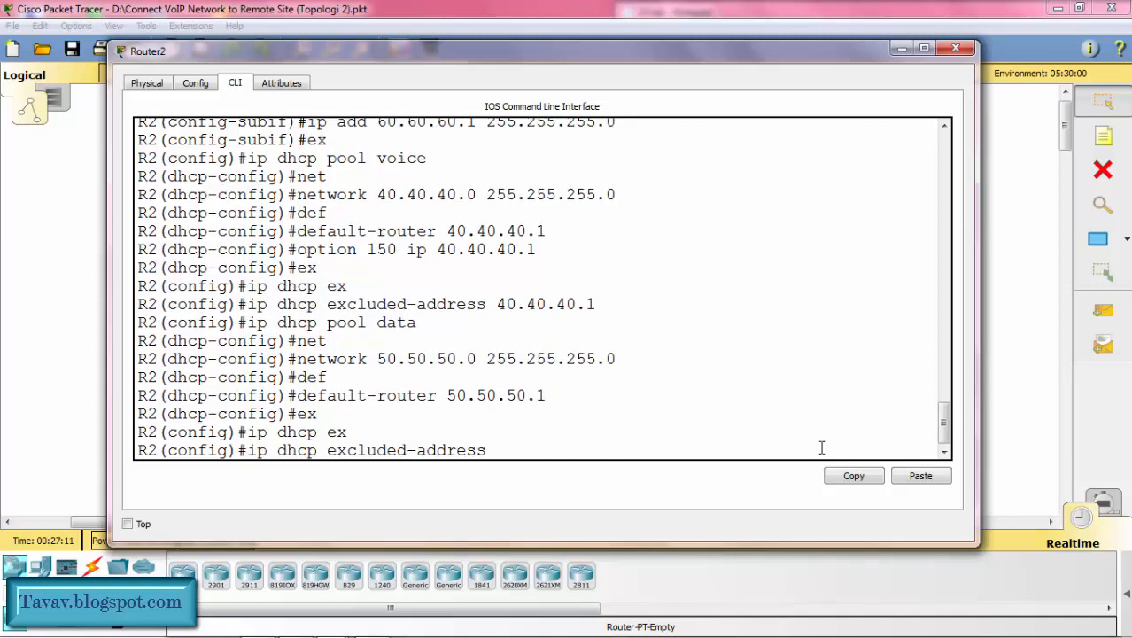
pyautogui.write('50.50.50.1')
pyautogui.press('Return')
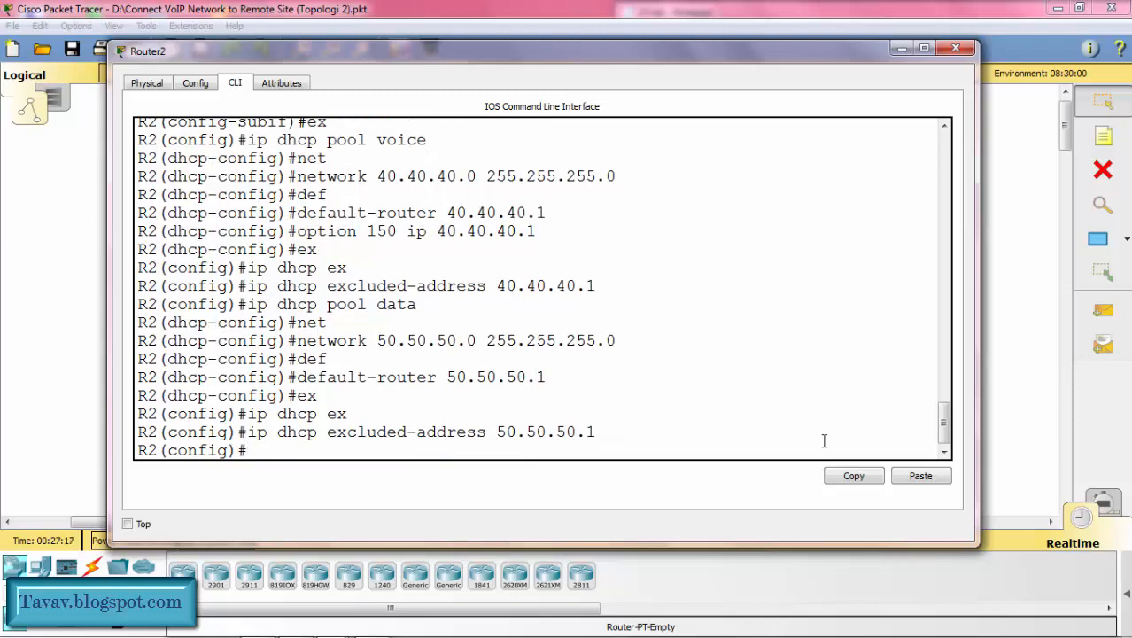
# Step: Request a fresh DHCP lease on Kota Can's PC3 by switching its IP configuration to Static and back to DHCP
pyautogui.click(900, 49)
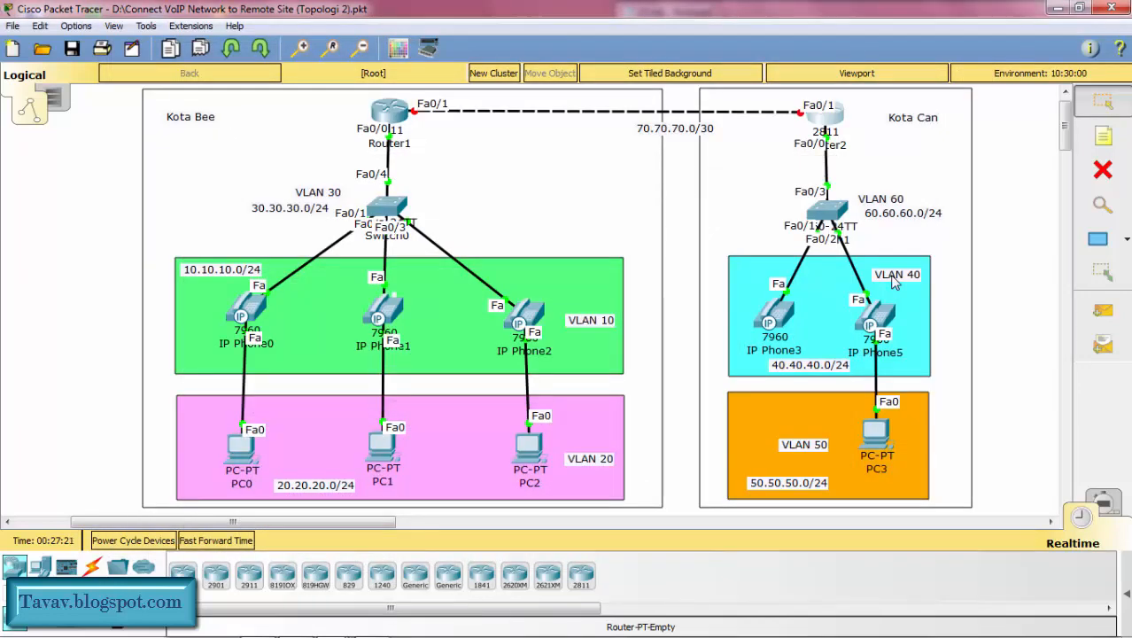
pyautogui.click(880, 438)
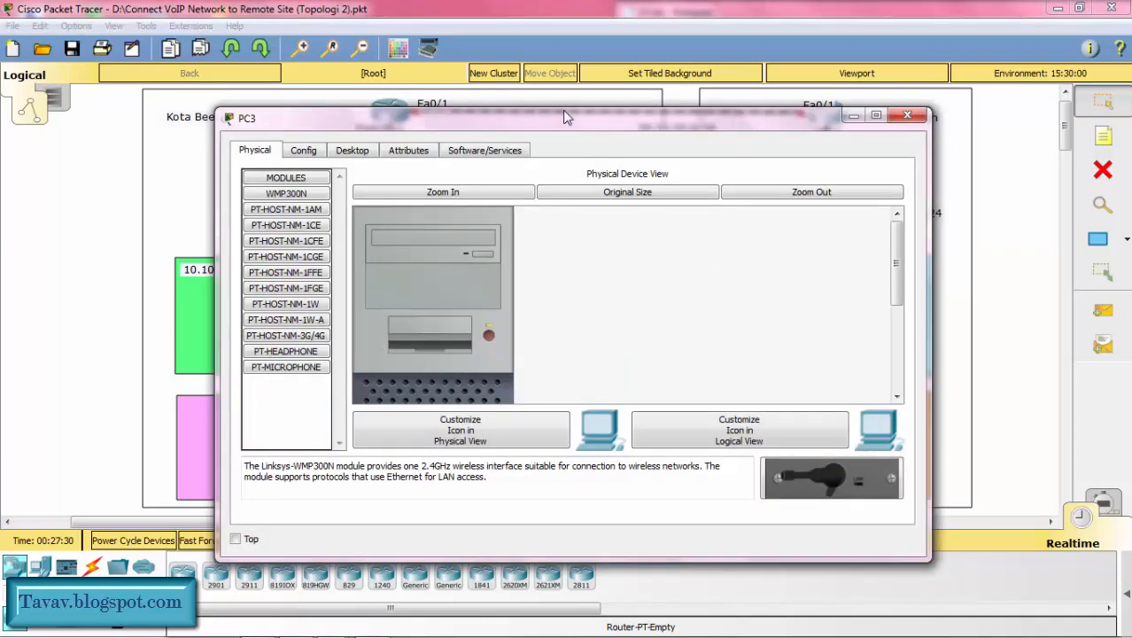
pyautogui.click(353, 150)
pyautogui.click(314, 205)
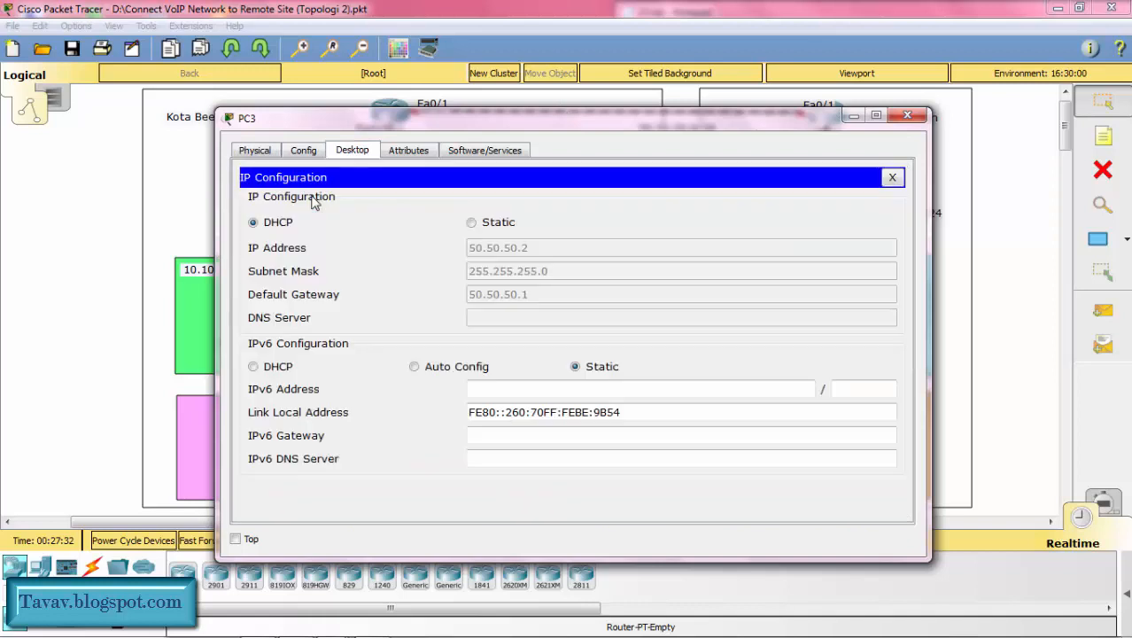
pyautogui.click(471, 223)
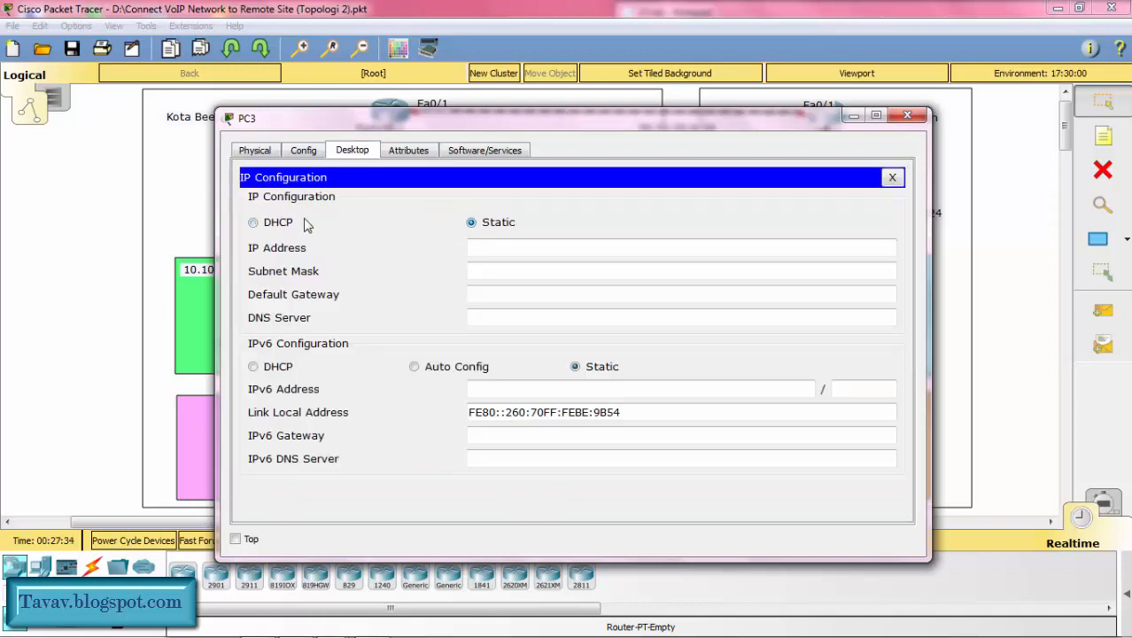
pyautogui.click(278, 224)
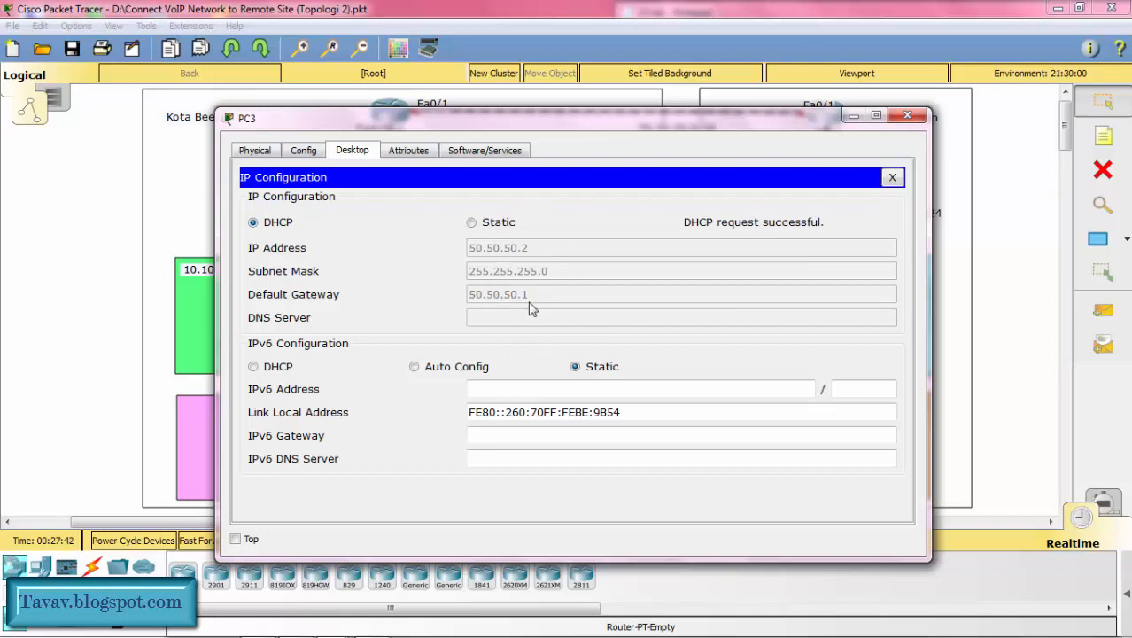
pyautogui.click(848, 117)
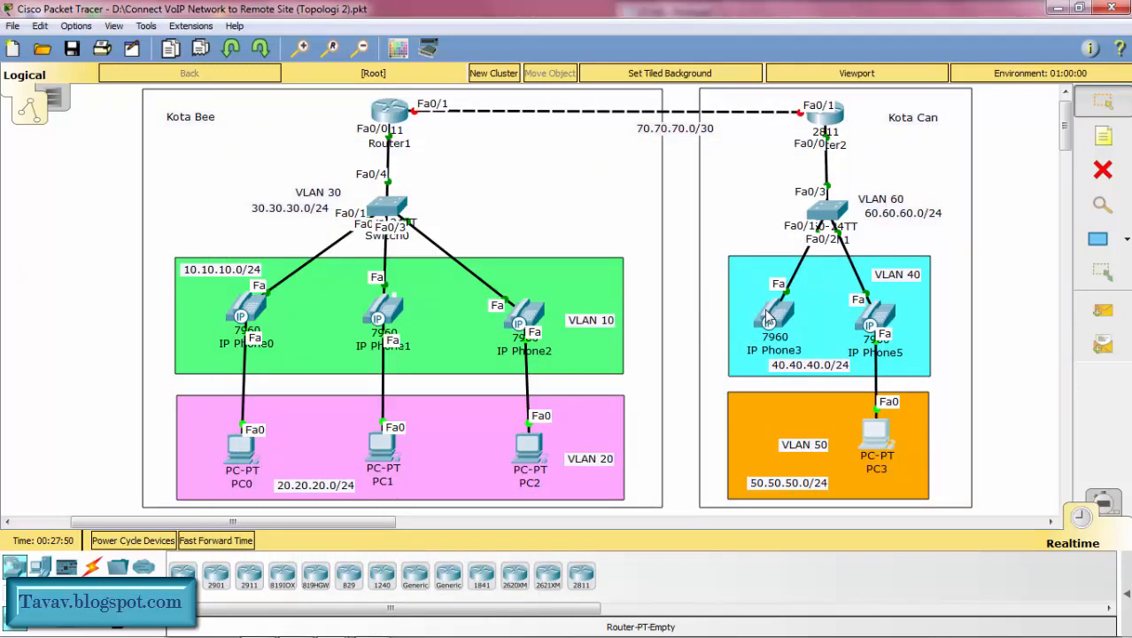
# Step: Fast-forward the simulation time and check the IP addresses of IP Phone3 and IP Phone5
pyautogui.moveTo(780, 307)
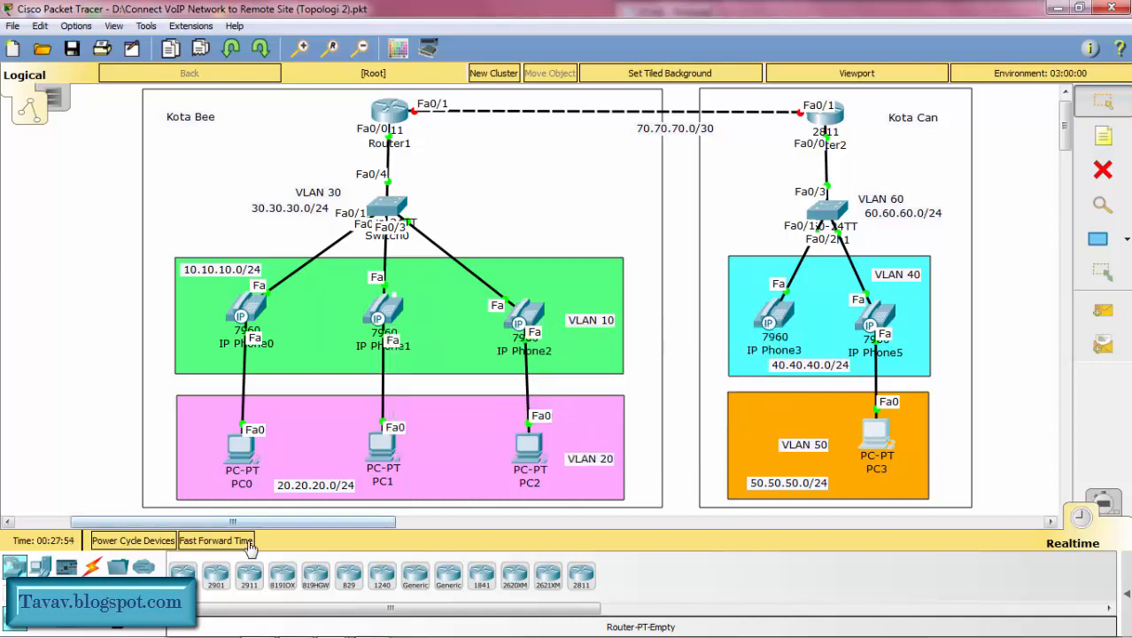
pyautogui.click(247, 542)
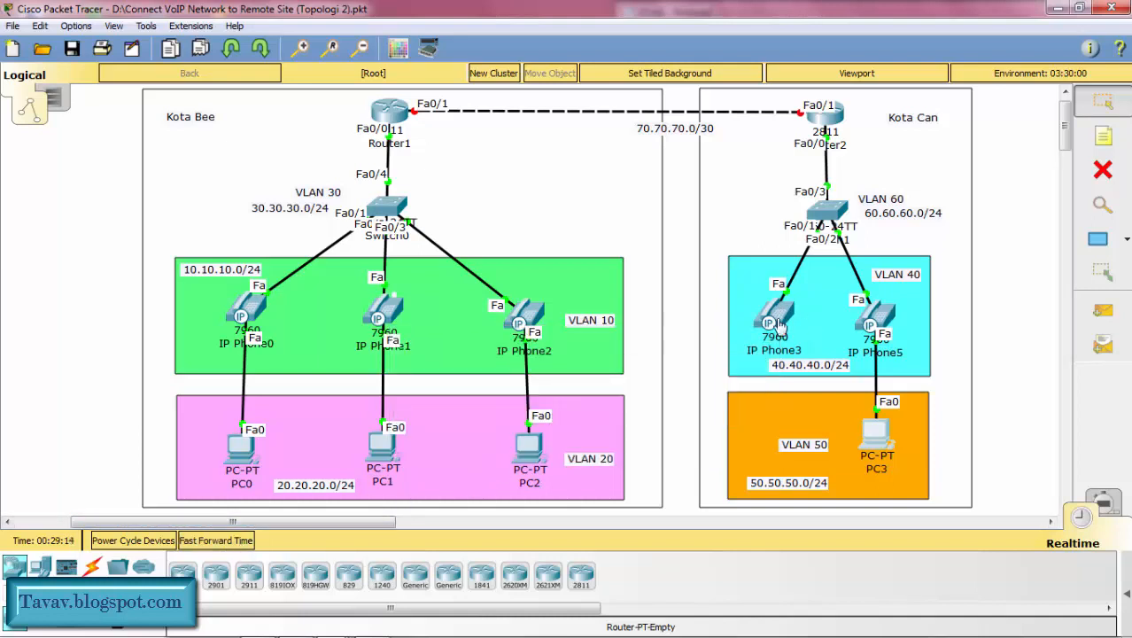
pyautogui.moveTo(779, 327)
pyautogui.moveTo(881, 323)
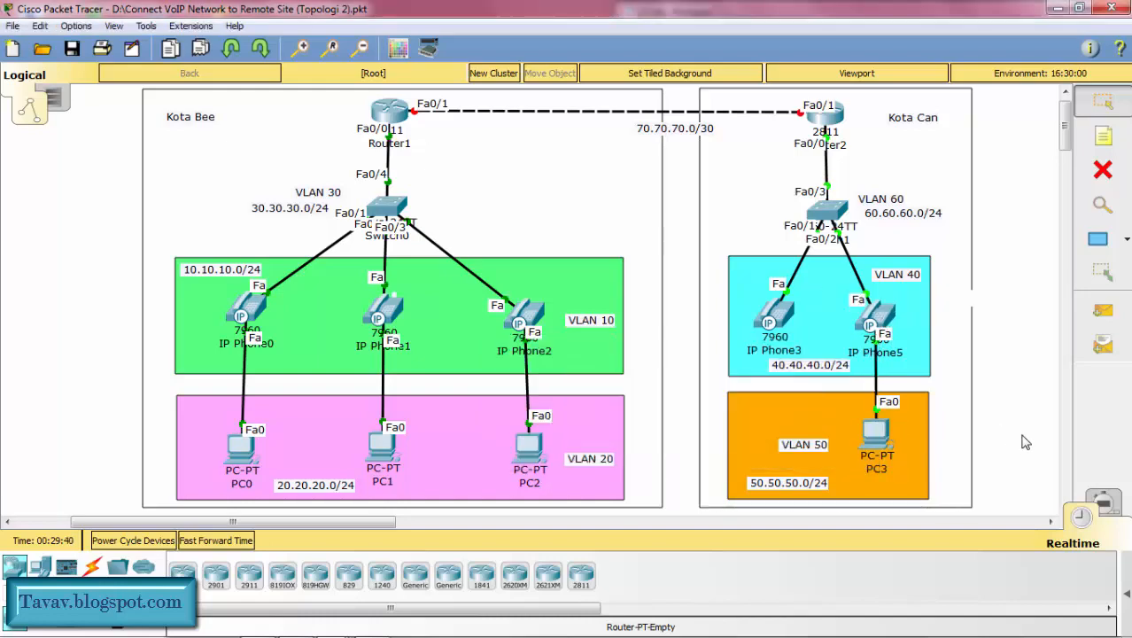
# Step: Test connectivity from PC3 to the voice VLAN by pinging 40.40.40.2 in its command prompt
pyautogui.click(873, 438)
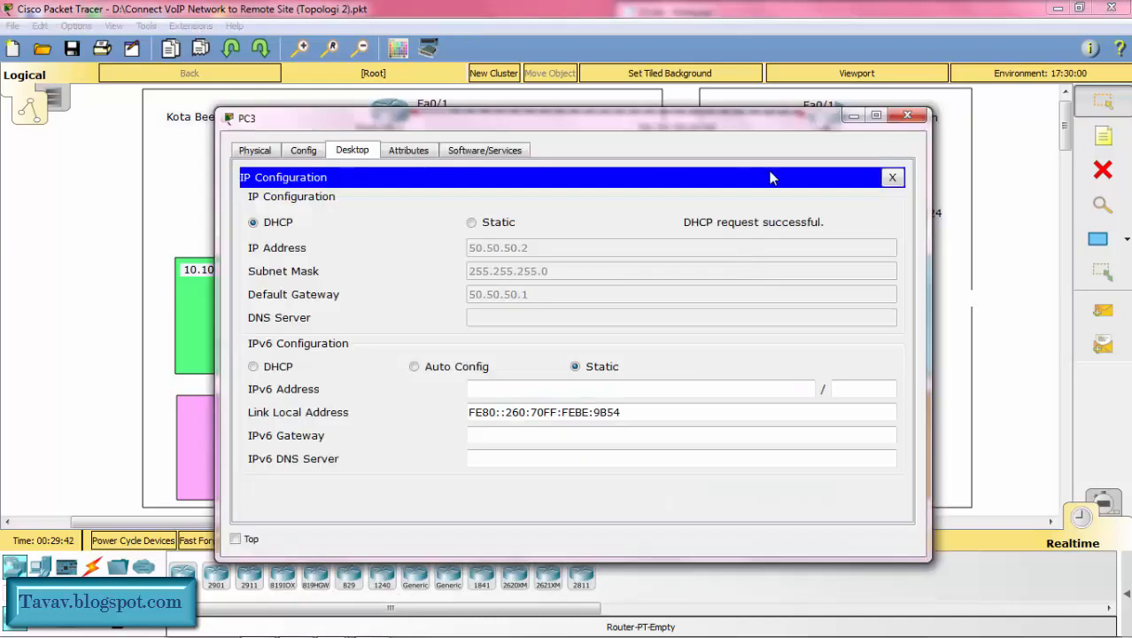
pyautogui.click(892, 177)
pyautogui.click(700, 204)
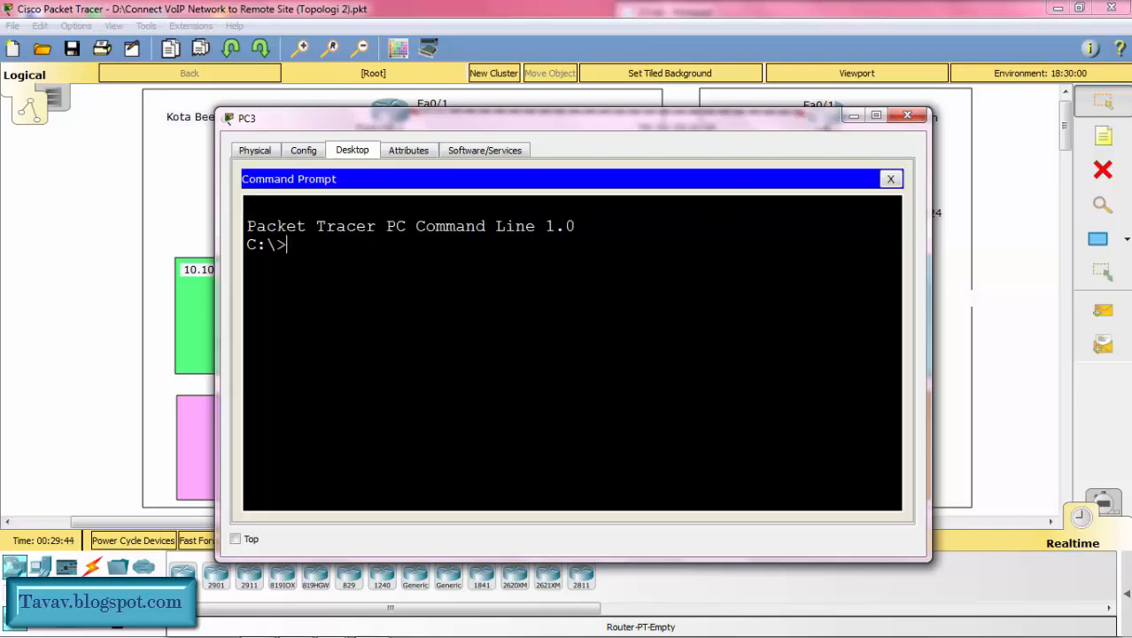
pyautogui.write('ping 40.40.40.')
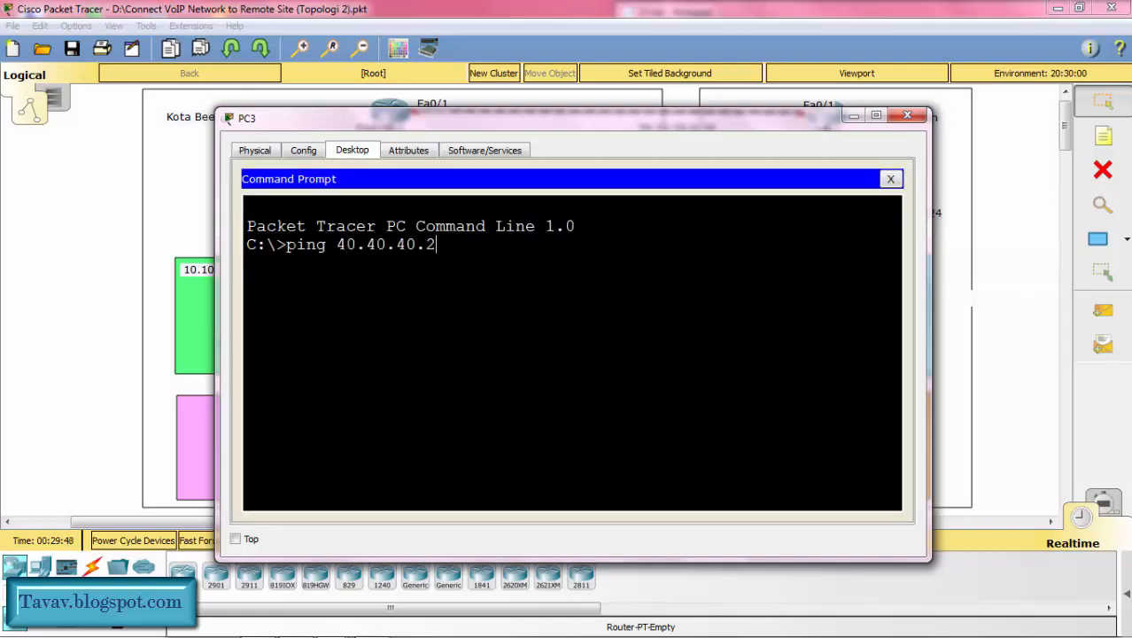
pyautogui.write('2')
pyautogui.press('Return')
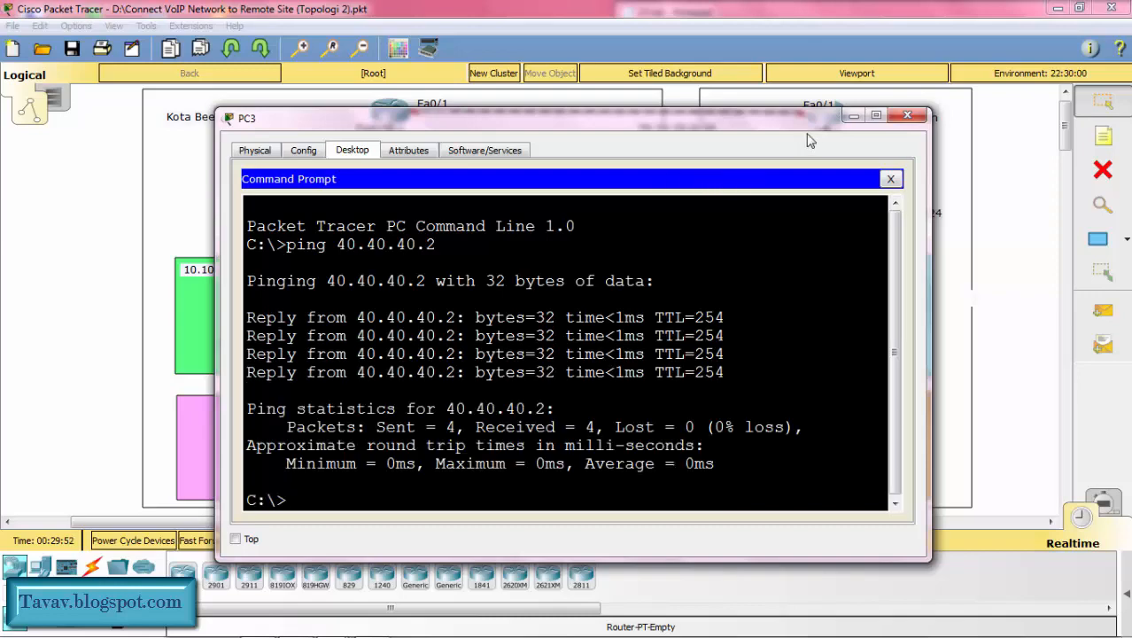
pyautogui.click(850, 116)
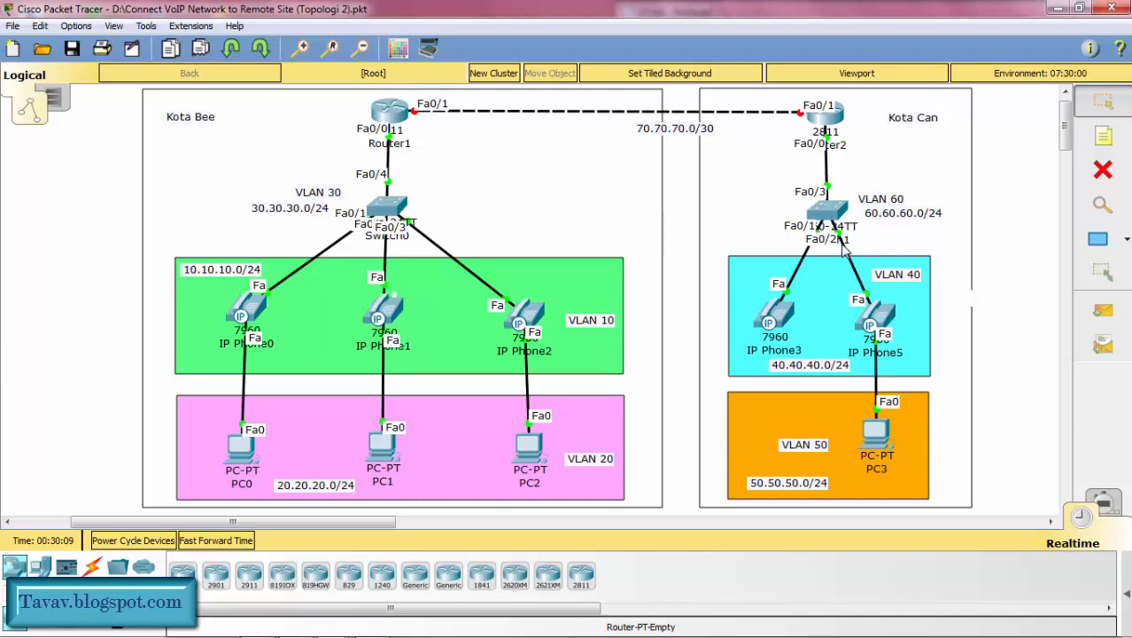
# Step: Return to Router2's command line and enter telephony-service configuration
pyautogui.click(831, 125)
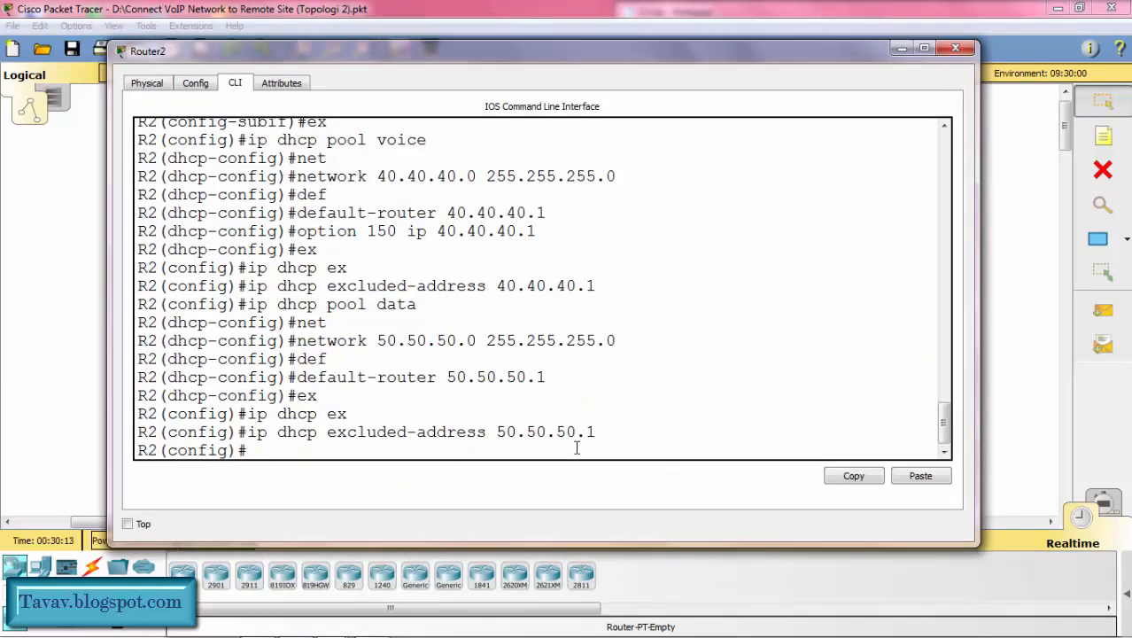
pyautogui.write('teleph')
pyautogui.press('Tab')
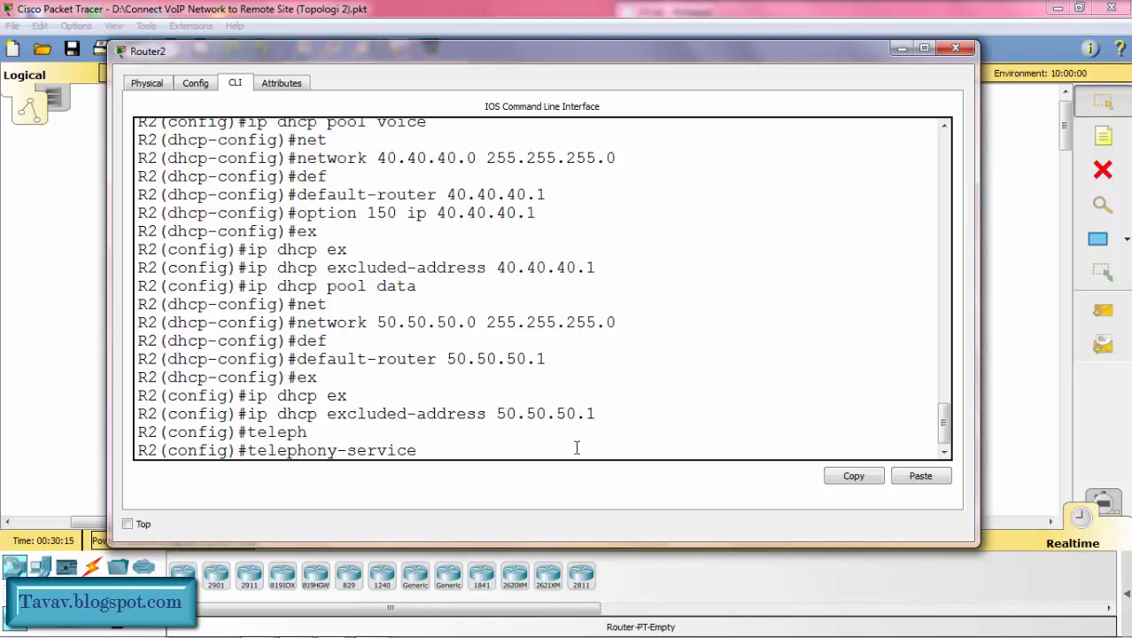
pyautogui.press('Return')
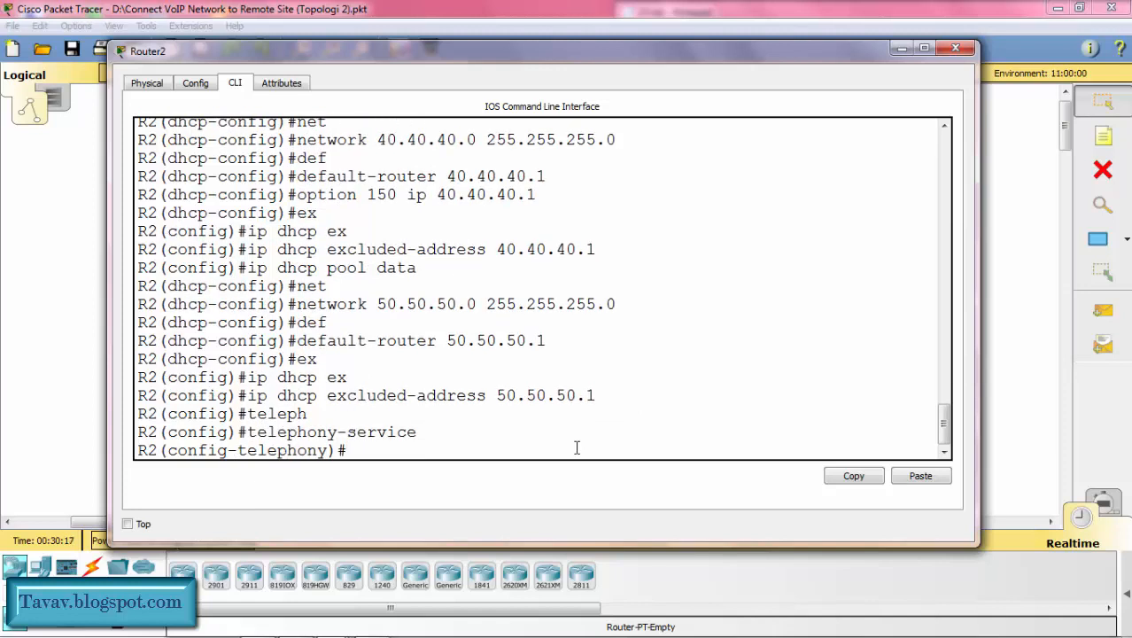
# Step: Set the telephony service's maximum ephones to 2 and maximum directory numbers to 2
pyautogui.write('max-')
pyautogui.write('eph')
pyautogui.press('Tab')
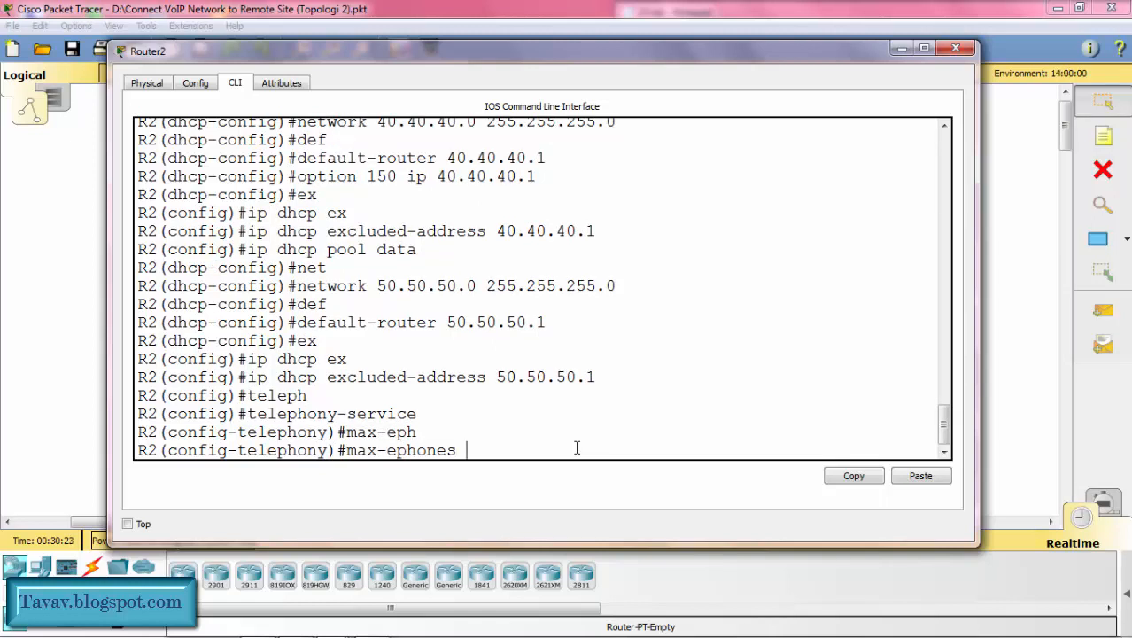
pyautogui.write('2')
pyautogui.press('Return')
pyautogui.write('ma')
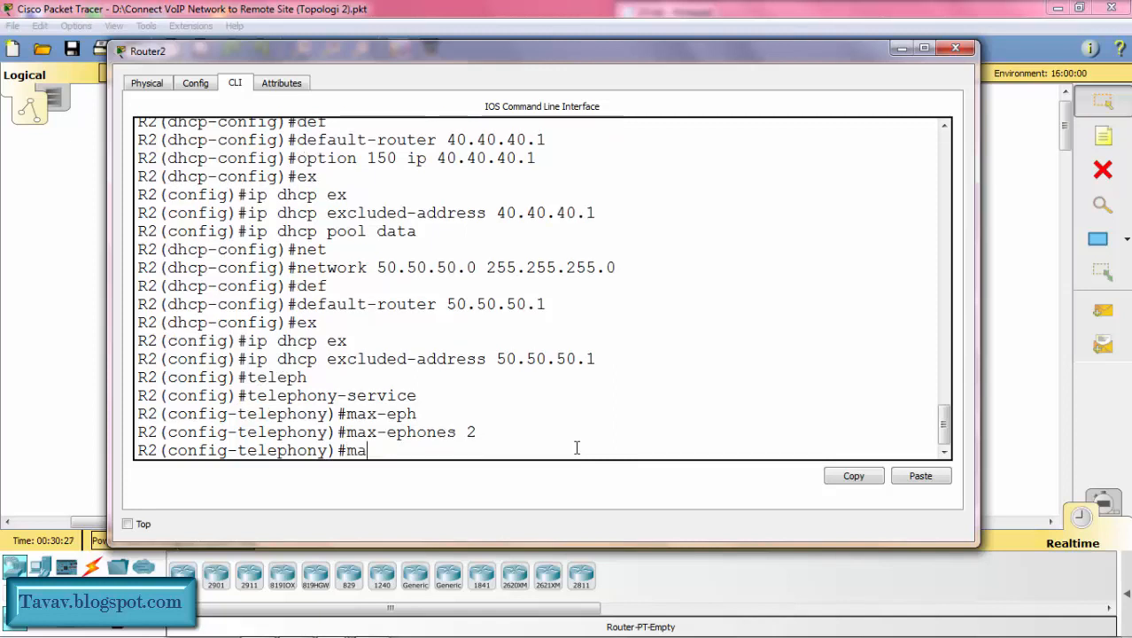
pyautogui.write('x-dn')
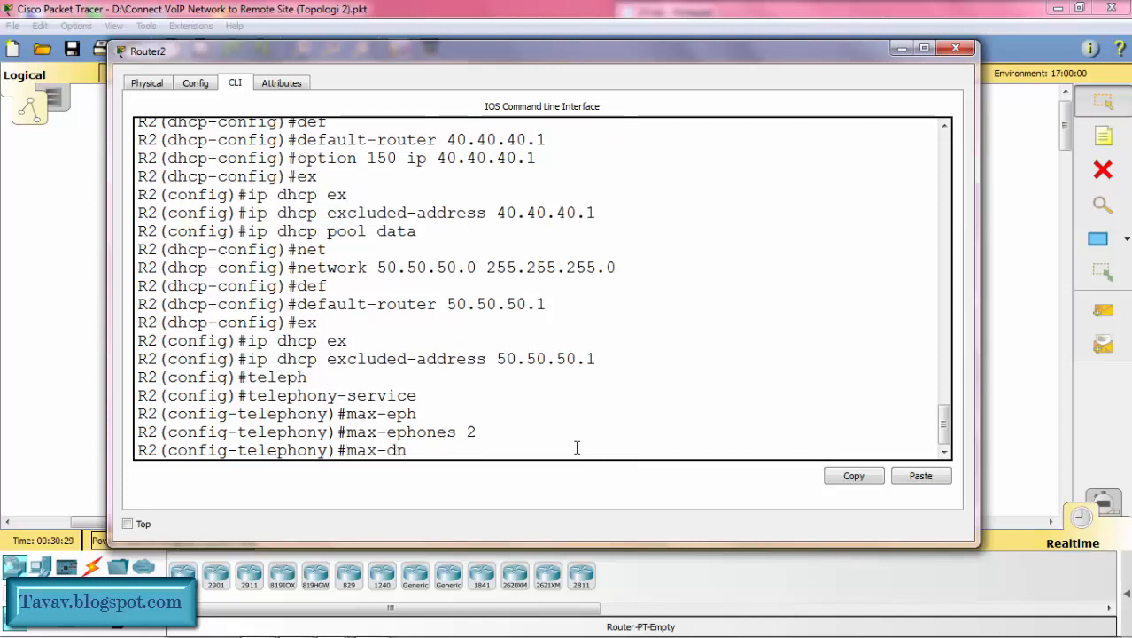
pyautogui.write(' 2')
pyautogui.press('Return')
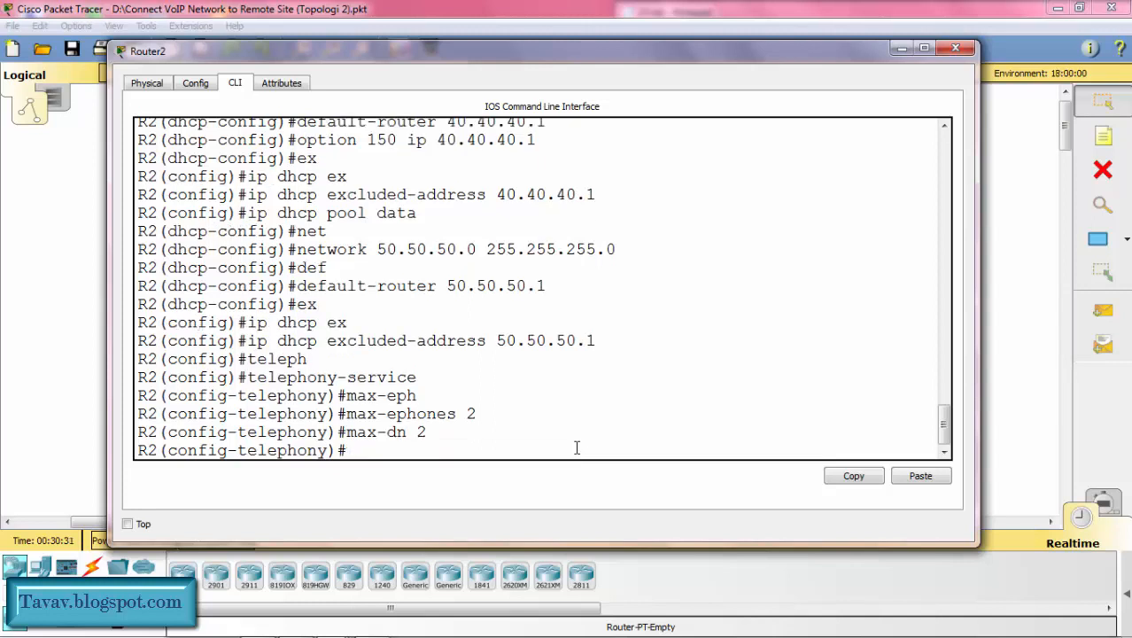
# Step: Set the telephony service's IP source address to 40.40.40.1 on port 2000
pyautogui.write('ip sourc')
pyautogui.press('Tab')
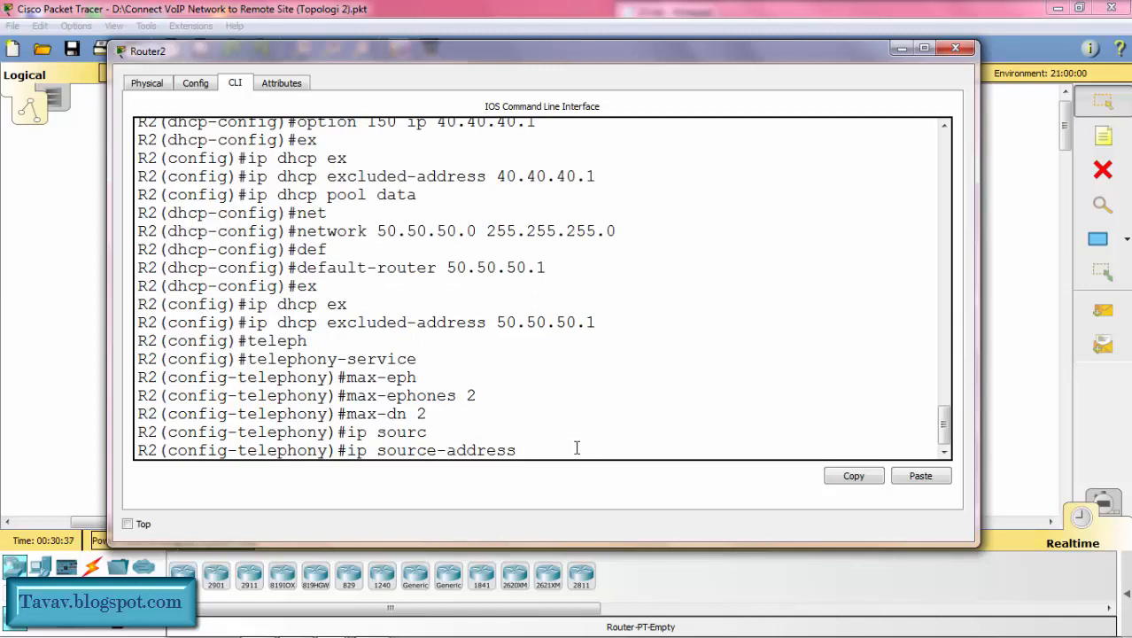
pyautogui.write('40.40.40.1 port ')
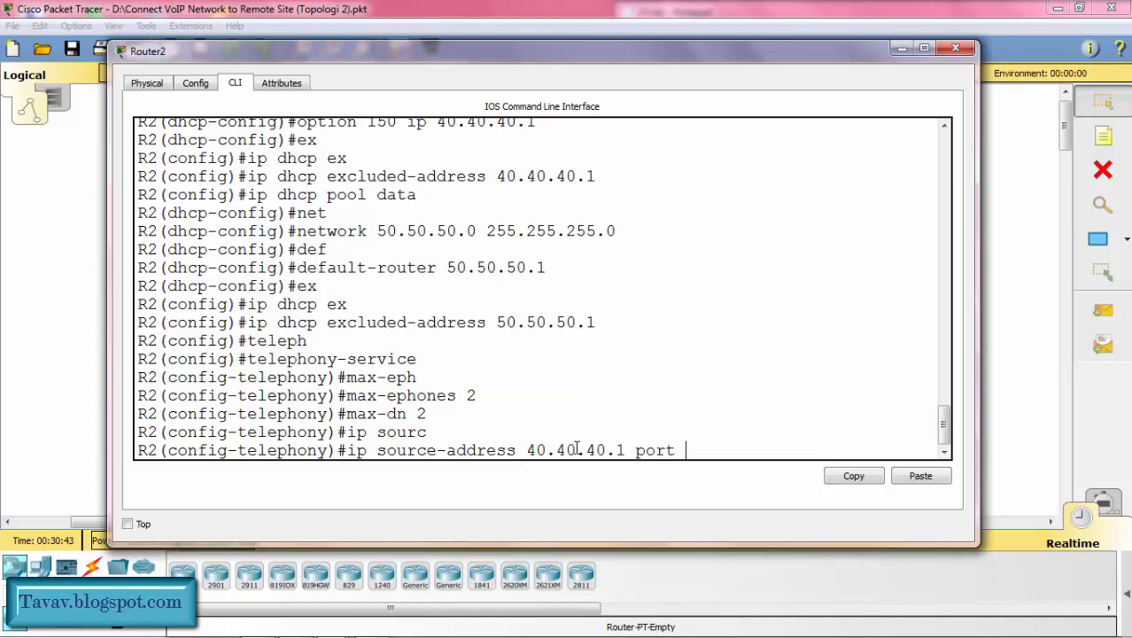
pyautogui.write('2000')
pyautogui.press('Return')
# Step: Configure automatic line assignment in the telephony service with auto assign 1 to 5
pyautogui.write('aut')
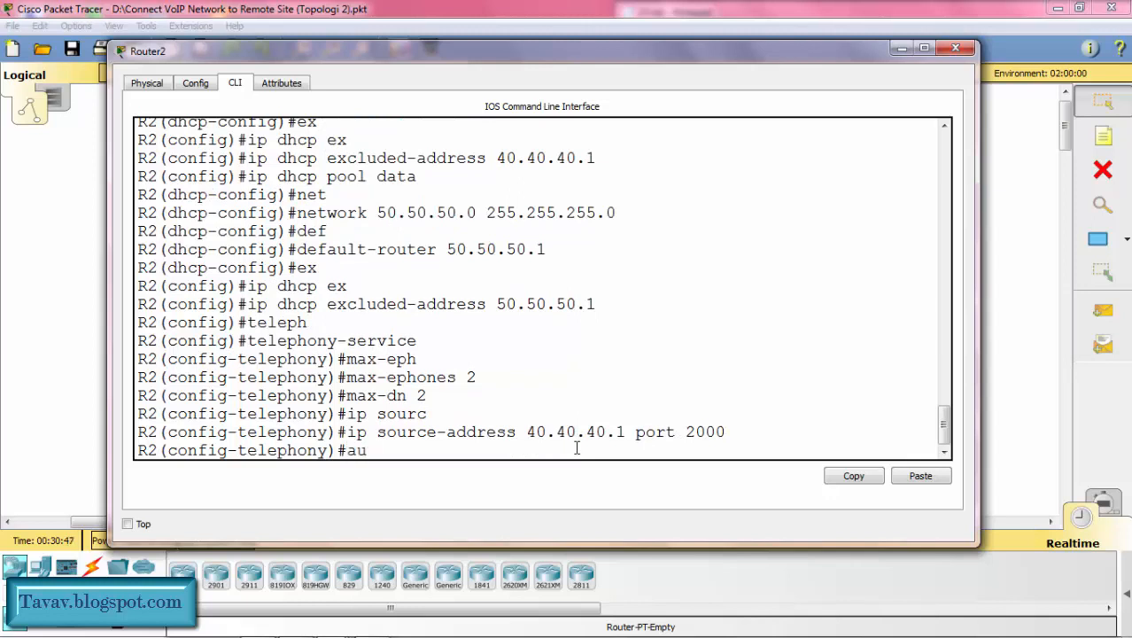
pyautogui.press('Tab')
pyautogui.write('ass')
pyautogui.press('Tab')
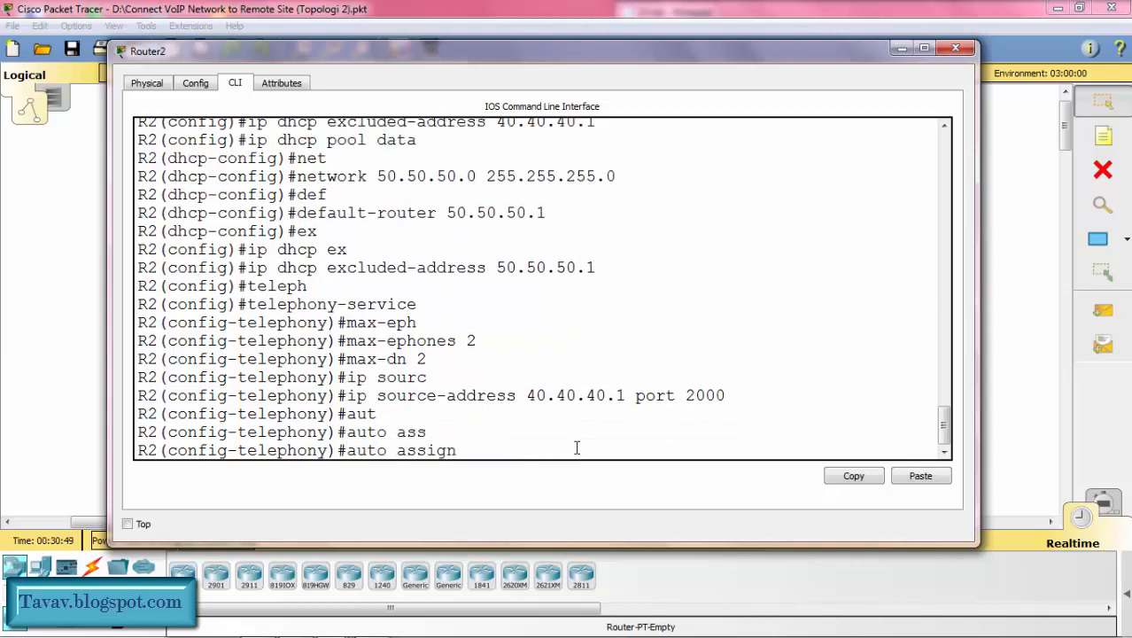
pyautogui.write('1 to 5')
pyautogui.press('Return')
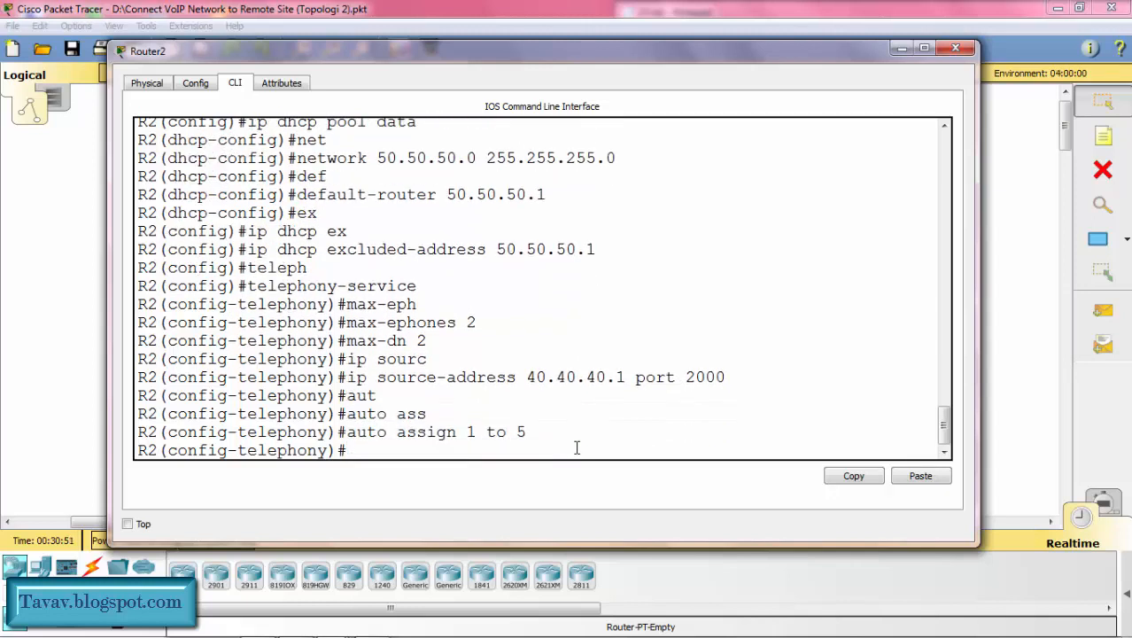
# Step: Add a second automatic assignment, auto assign 4 to 6, and exit telephony-service configuration
pyautogui.press('Up')
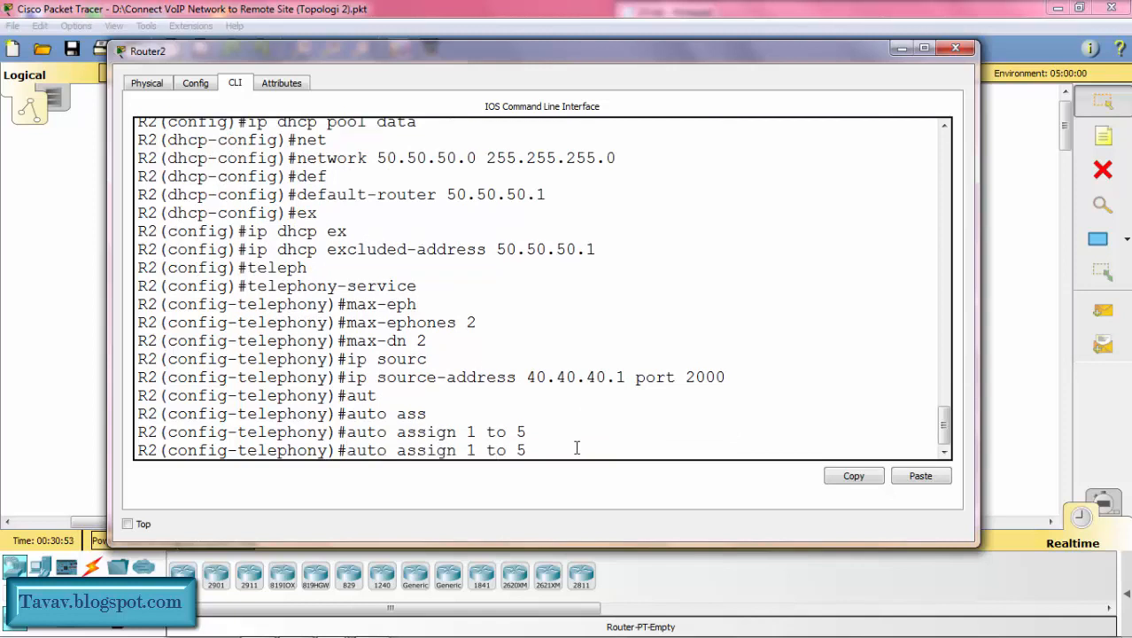
pyautogui.press('Left')
pyautogui.press('Left')
pyautogui.press('Left')
pyautogui.press('Left')
pyautogui.press('Left')
pyautogui.press('Left')
pyautogui.press('Delete')
pyautogui.write('4')
pyautogui.press('Right')
pyautogui.press('Right')
pyautogui.press('Right')
pyautogui.press('Right')
pyautogui.press('BackSpace')
pyautogui.write('6')
pyautogui.press('Return')
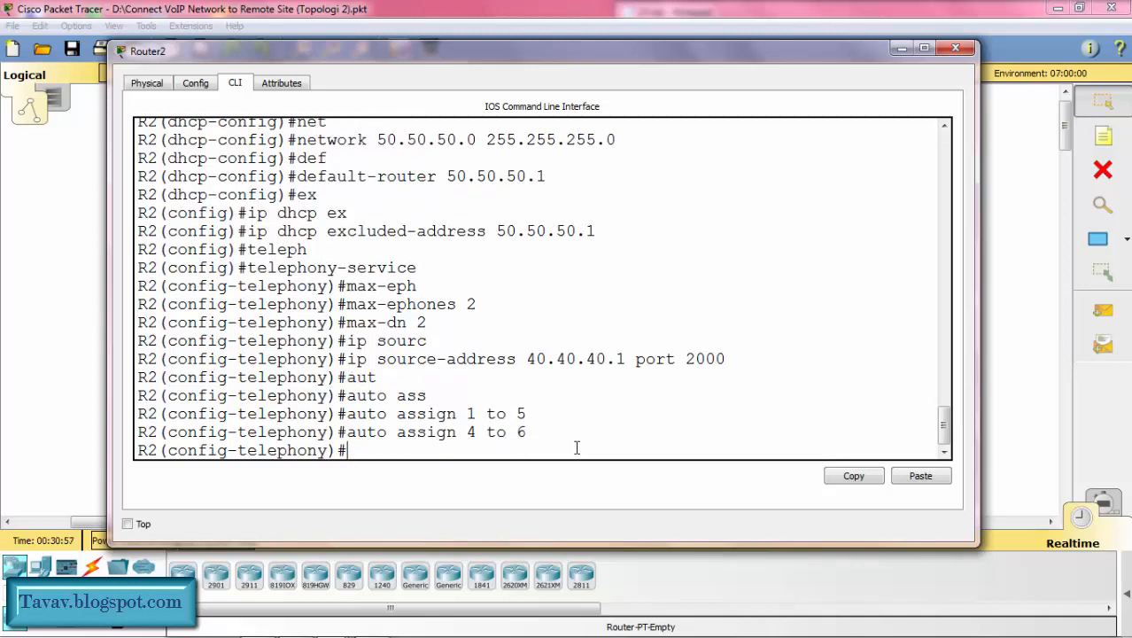
pyautogui.press('Return')
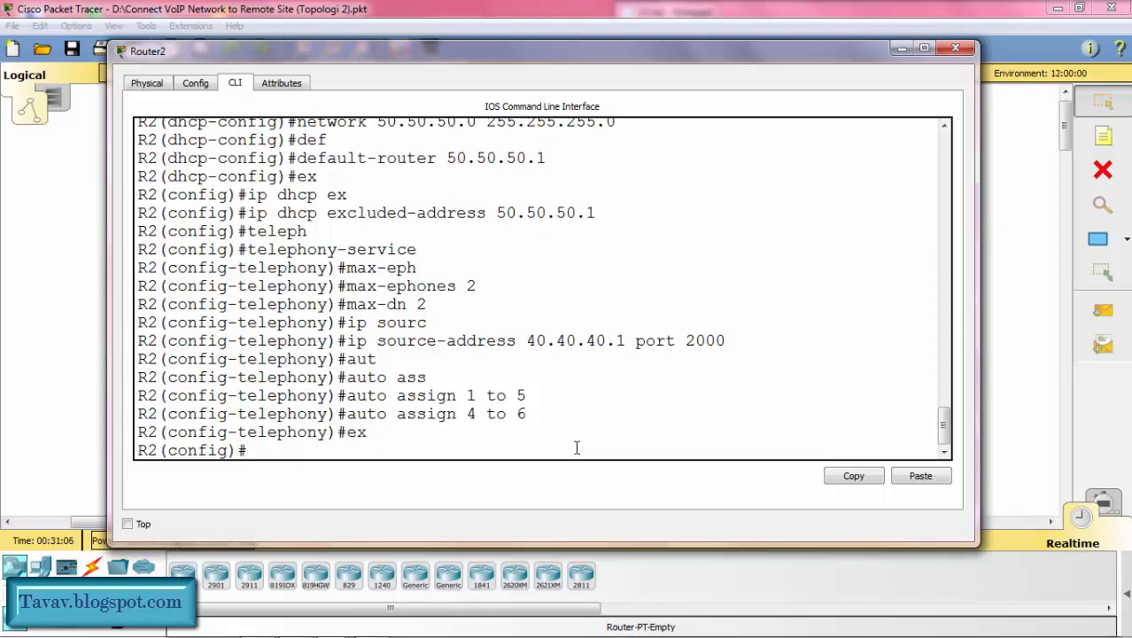
# Step: Create ephone-dn 1 on R2 and assign it the number 2001
pyautogui.write('ephone-dn 1')
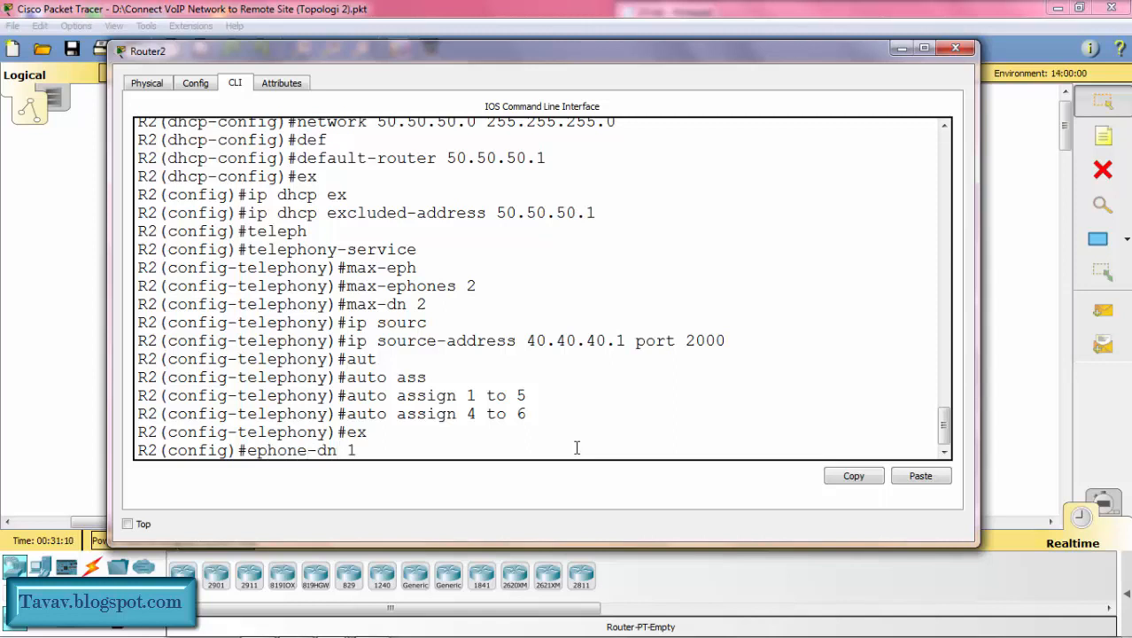
pyautogui.press('Return')
pyautogui.press('Return')
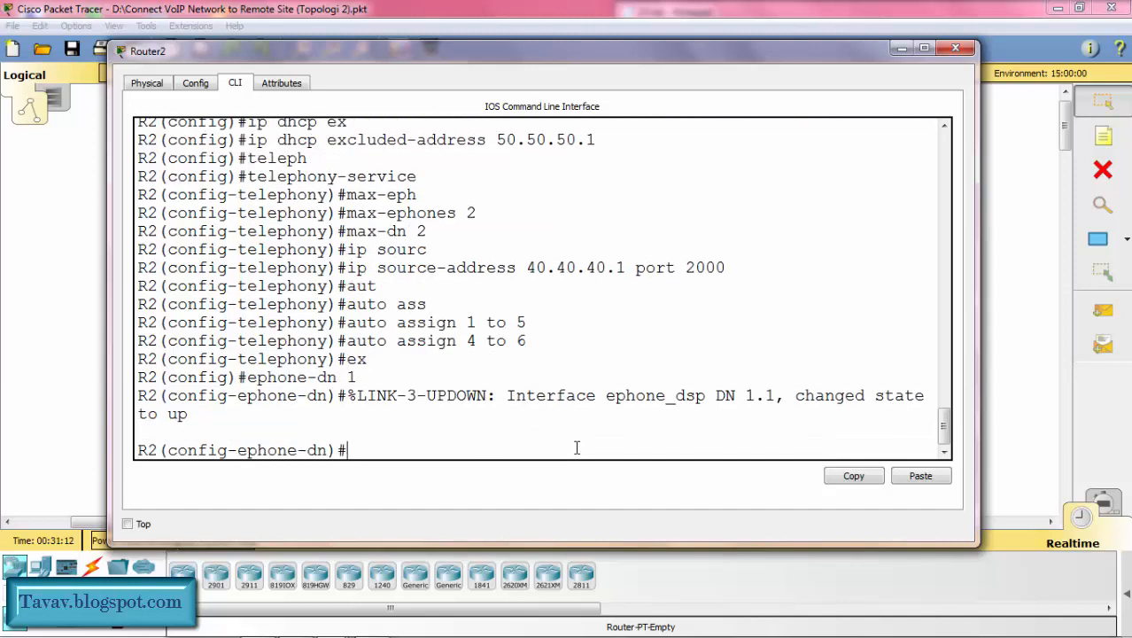
pyautogui.write('number 2001')
pyautogui.press('Return')
pyautogui.press('Up')
pyautogui.press('Up')
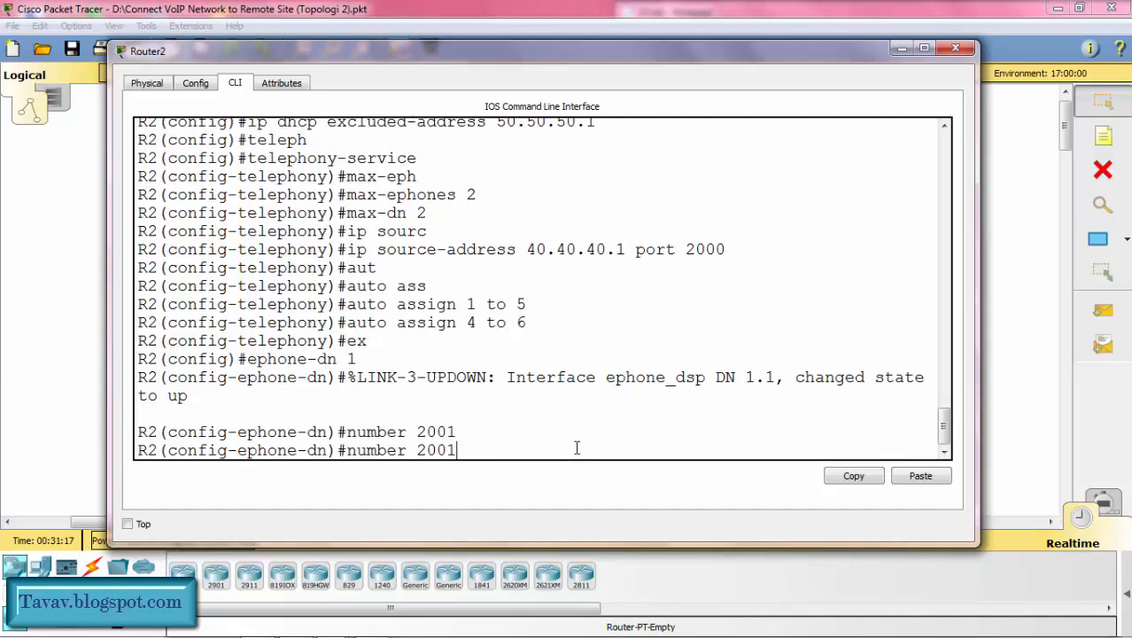
pyautogui.press('Return')
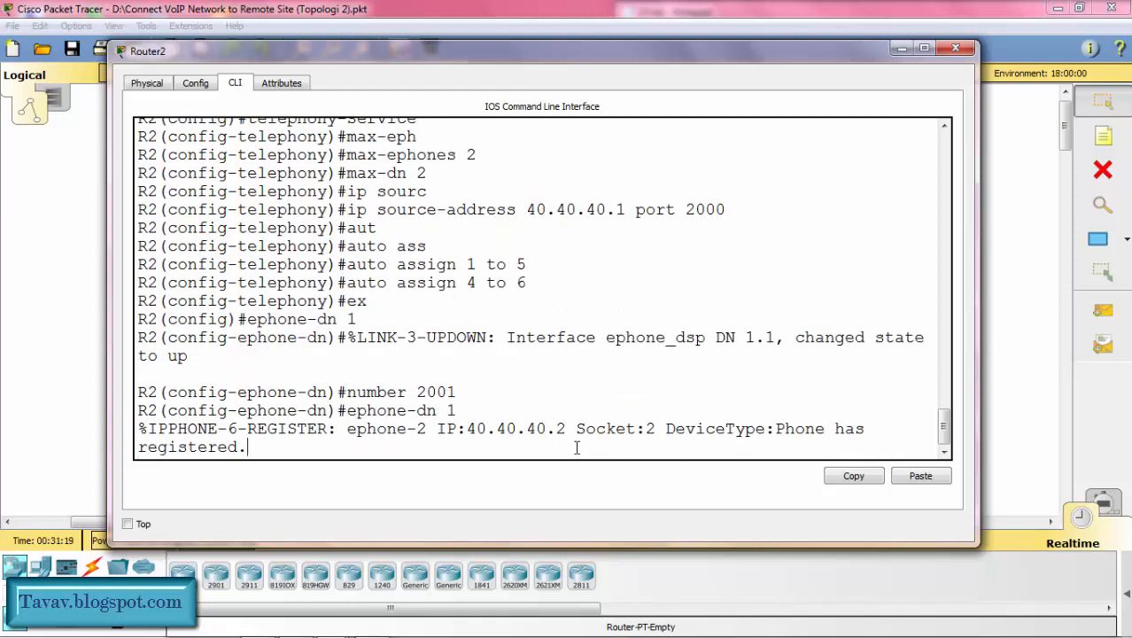
pyautogui.press('Return')
# Step: Create ephone-dn 2 on R2 and assign it the number 2002
pyautogui.write('ephone-dn)#ephone-dn')
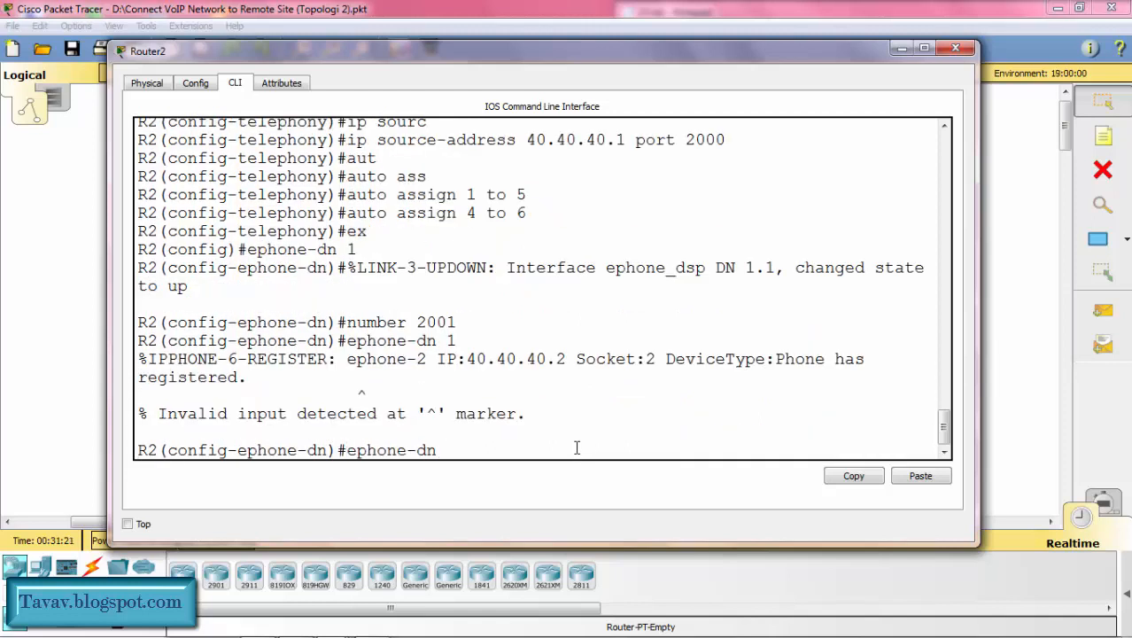
pyautogui.press('Up')
pyautogui.press('Down')
pyautogui.write('2')
pyautogui.press('Return')
pyautogui.press('Up')
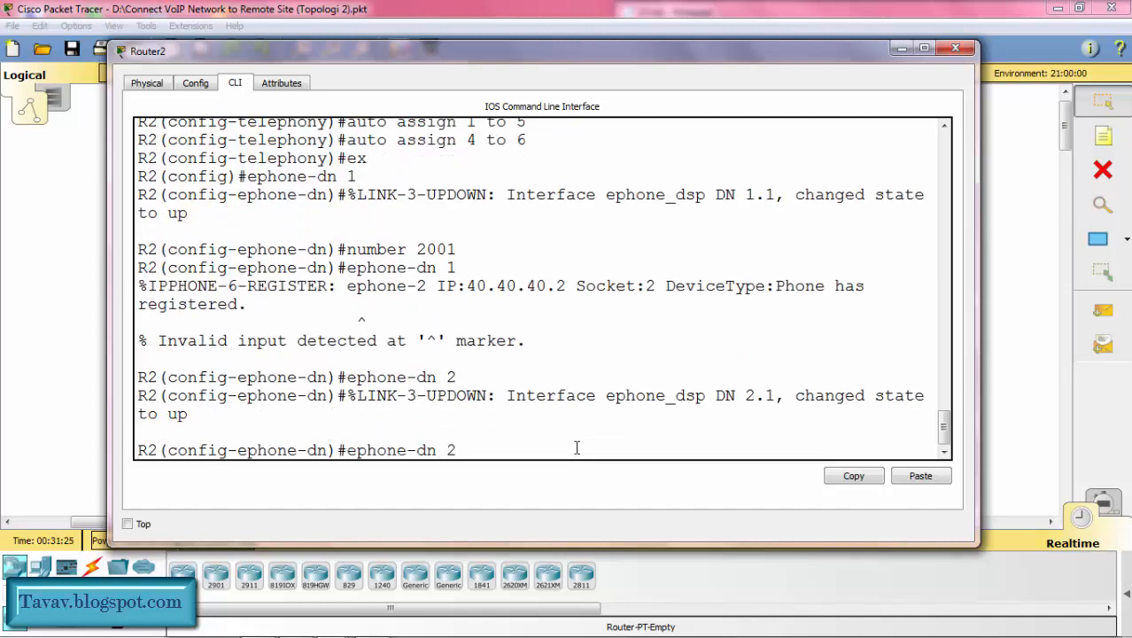
pyautogui.press('Up')
pyautogui.press('BackSpace')
pyautogui.write('2')
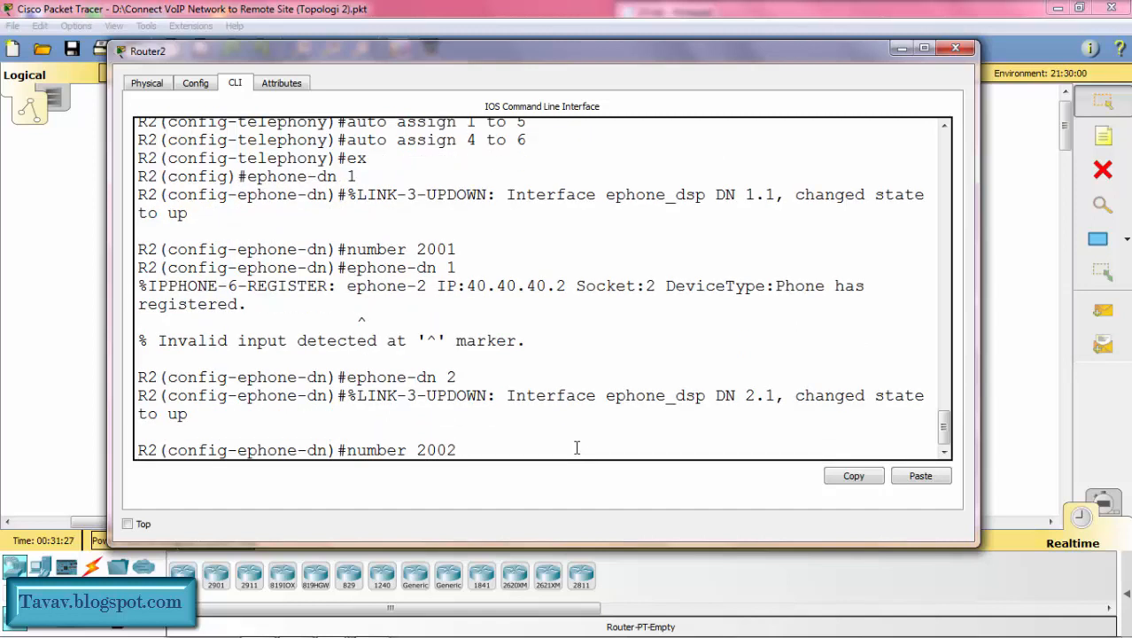
pyautogui.press('Return')
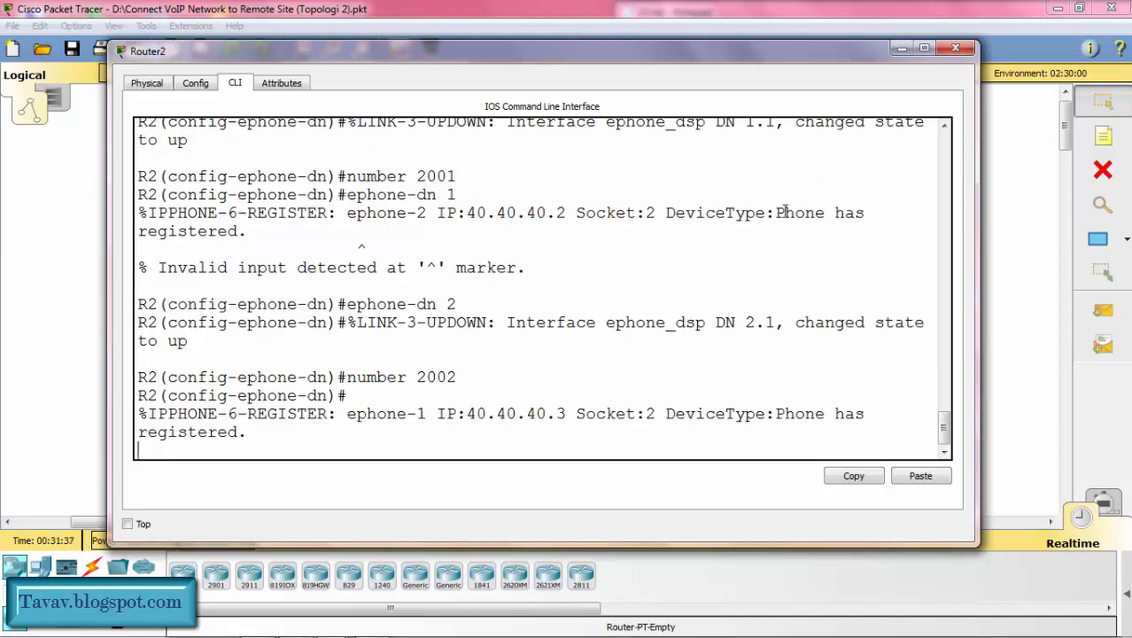
# Step: Examine the IP phone registration messages in Router2's command output and minimize its window
pyautogui.moveTo(778, 212); pyautogui.dragTo(791, 233)
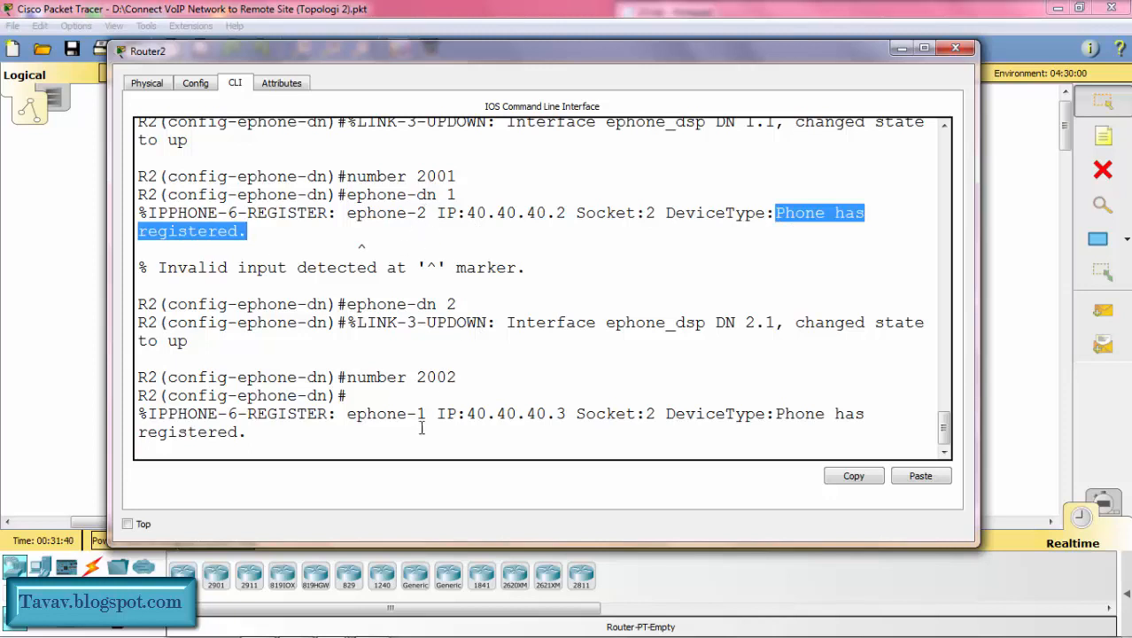
pyautogui.moveTo(347, 414); pyautogui.dragTo(416, 413)
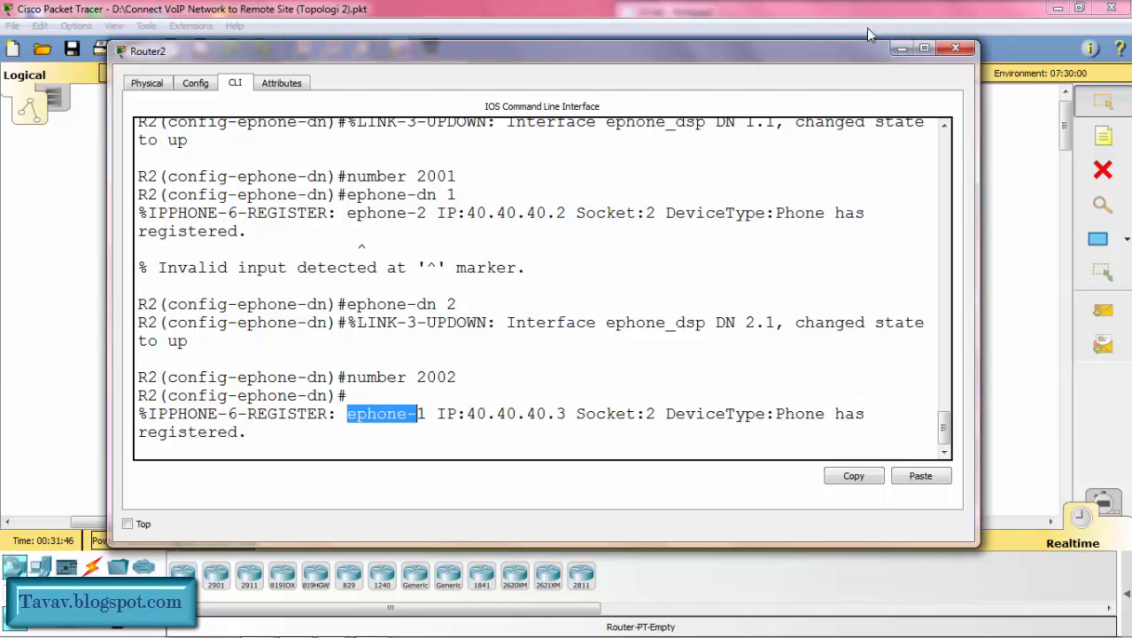
pyautogui.click(900, 49)
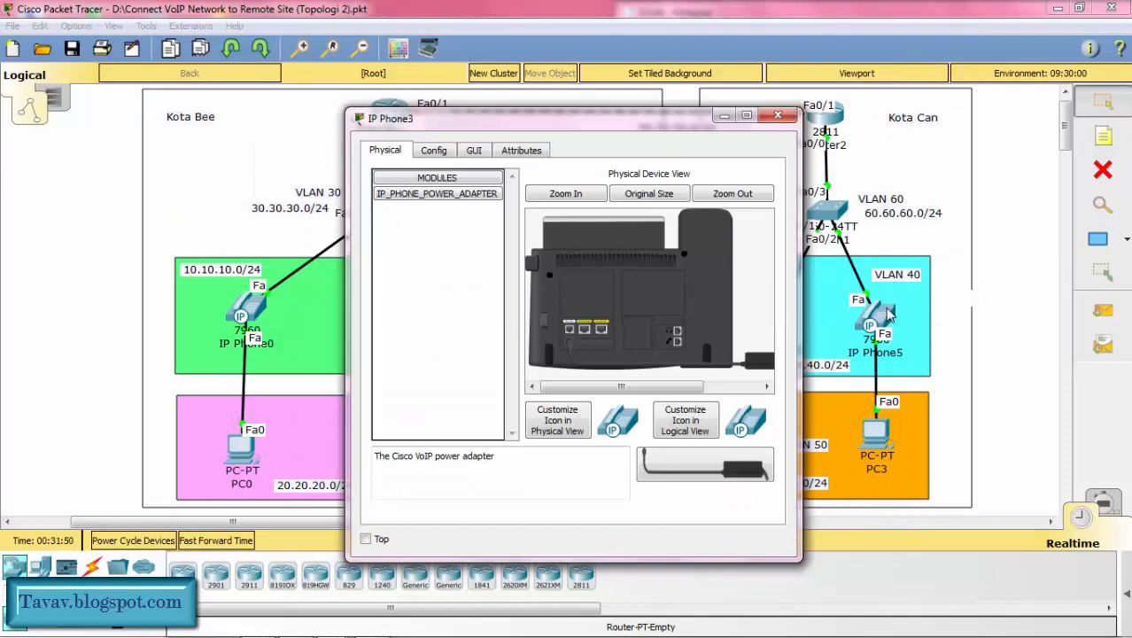
# Step: Bring up the IP Phone5 and IP Phone3 windows and place them side by side
pyautogui.click(856, 319)
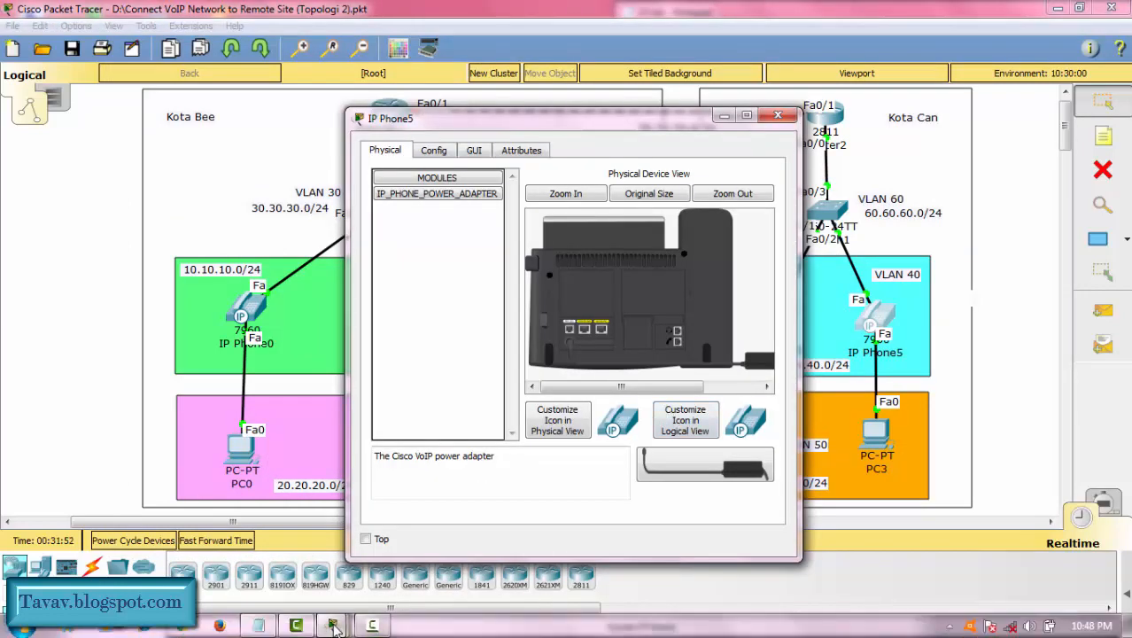
pyautogui.click(329, 627)
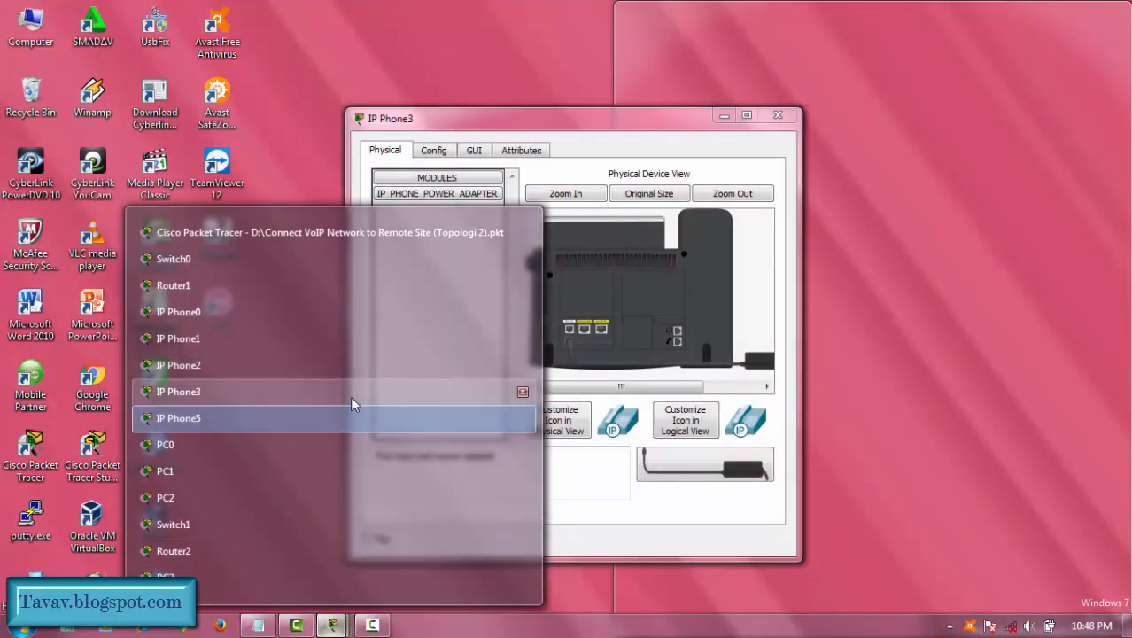
pyautogui.click(350, 394)
pyautogui.moveTo(516, 124); pyautogui.dragTo(311, 113)
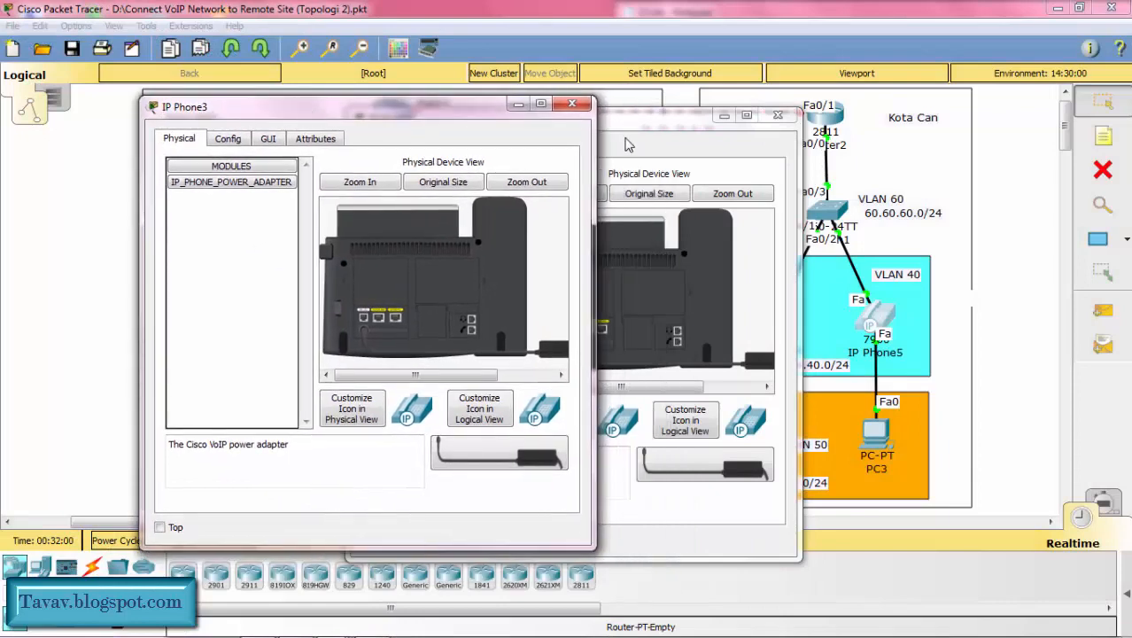
pyautogui.moveTo(622, 124); pyautogui.dragTo(906, 112)
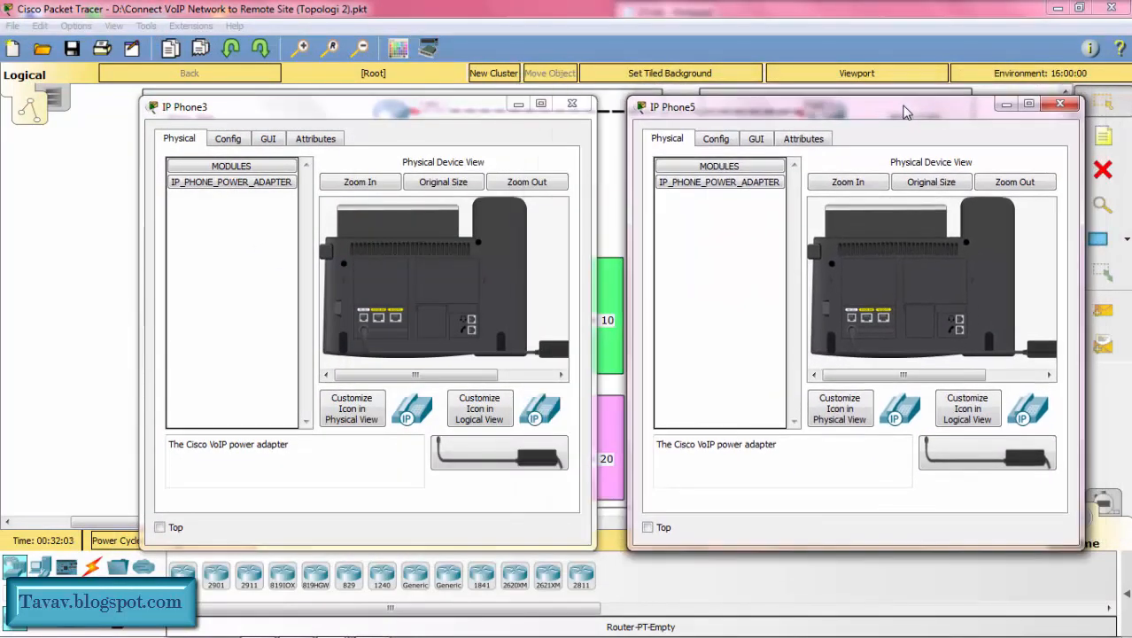
# Step: Show the handset interfaces of IP Phone3 and IP Phone5 so that their assigned extensions can be read
pyautogui.click(269, 140)
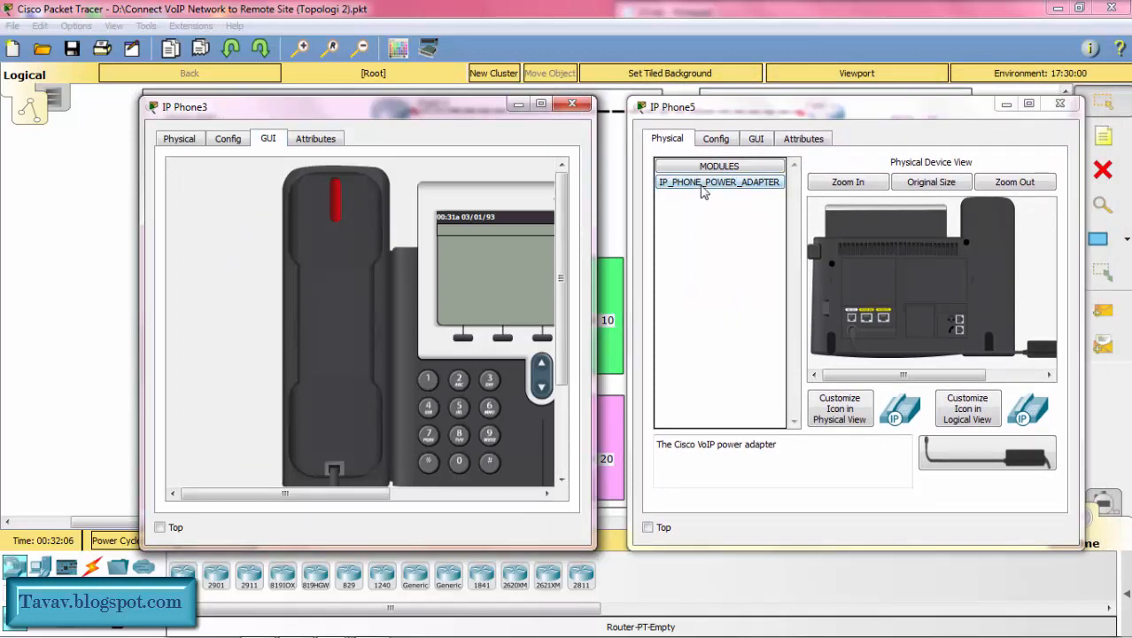
pyautogui.click(756, 139)
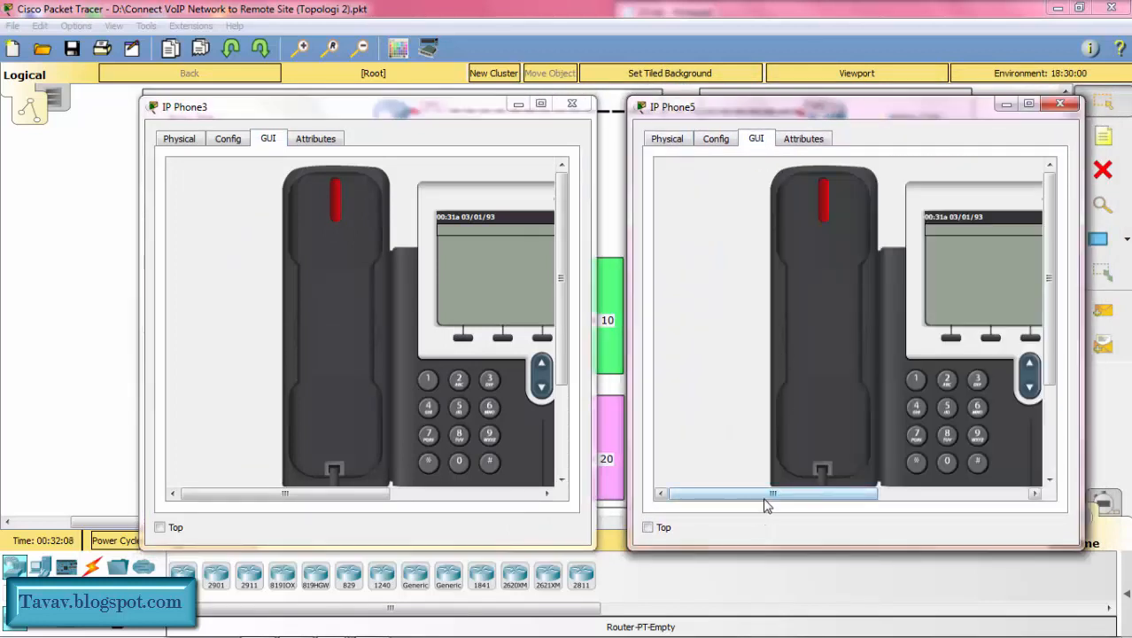
pyautogui.moveTo(769, 495); pyautogui.dragTo(818, 494)
pyautogui.moveTo(264, 501); pyautogui.dragTo(303, 495)
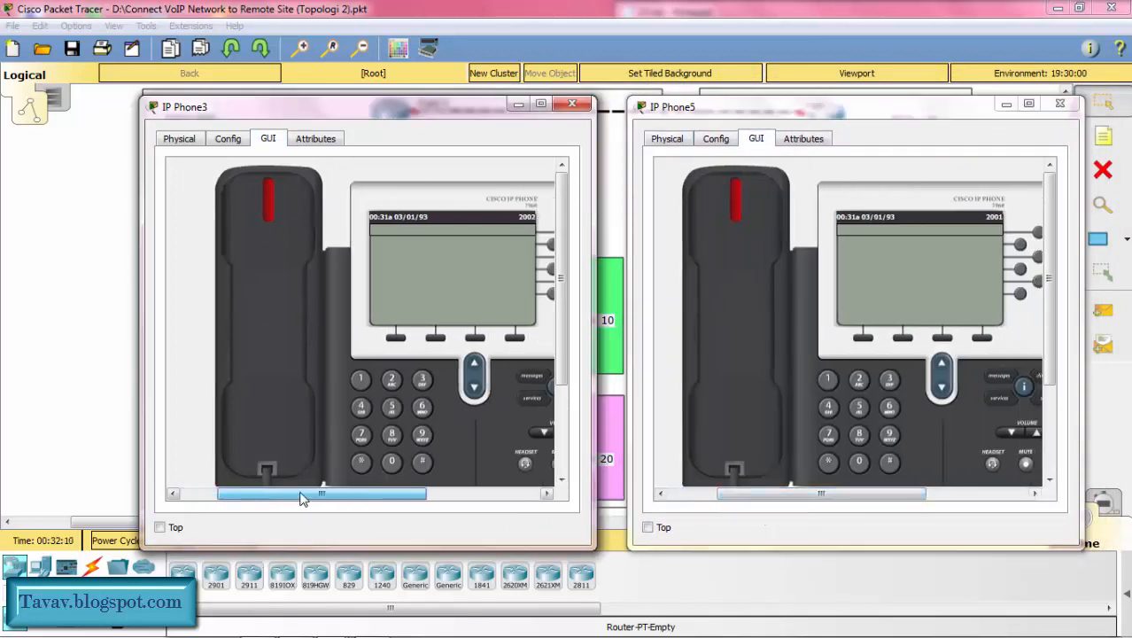
# Step: Call 2001 from IP Phone3, answer on IP Phone5, and minimize both phone windows
pyautogui.click(392, 379)
pyautogui.click(391, 461)
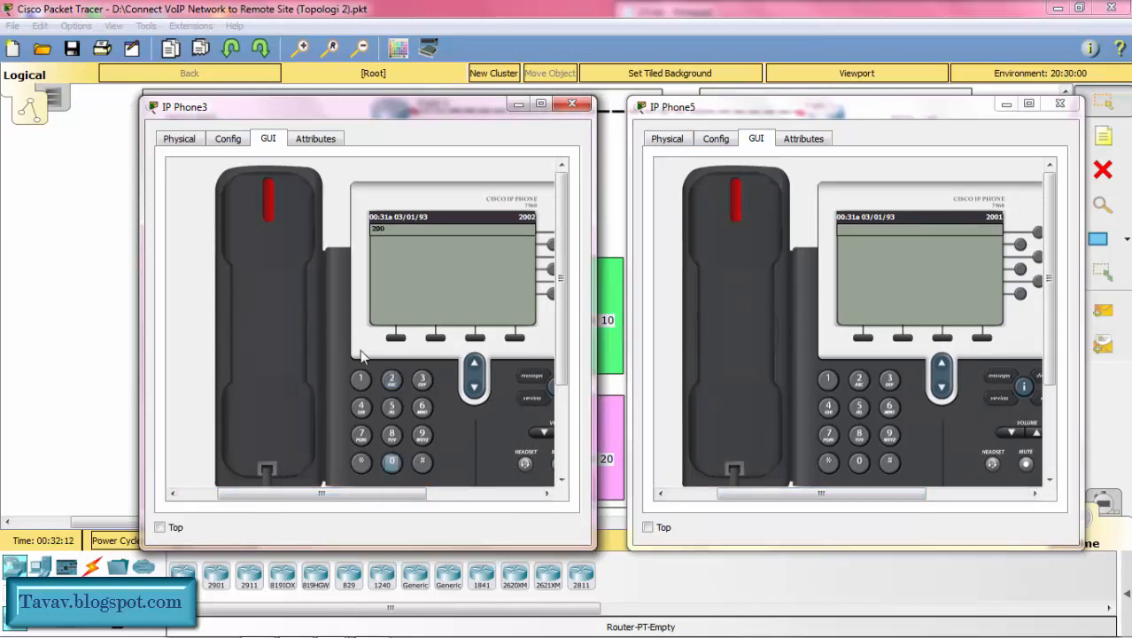
pyautogui.click(392, 460)
pyautogui.click(361, 379)
pyautogui.click(274, 390)
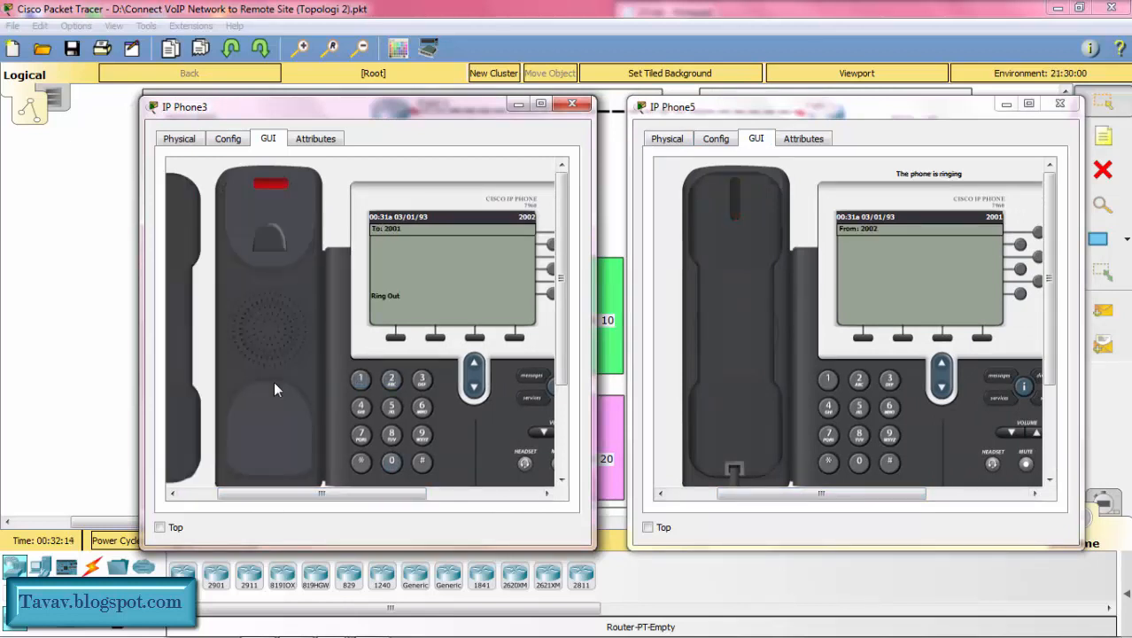
pyautogui.click(735, 290)
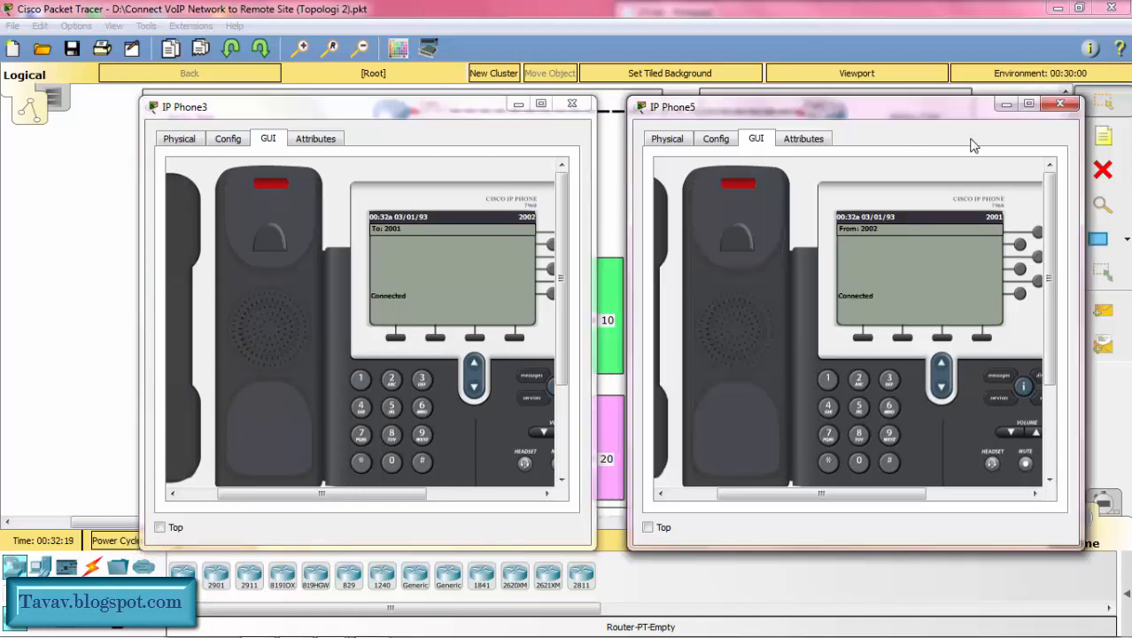
pyautogui.click(1005, 105)
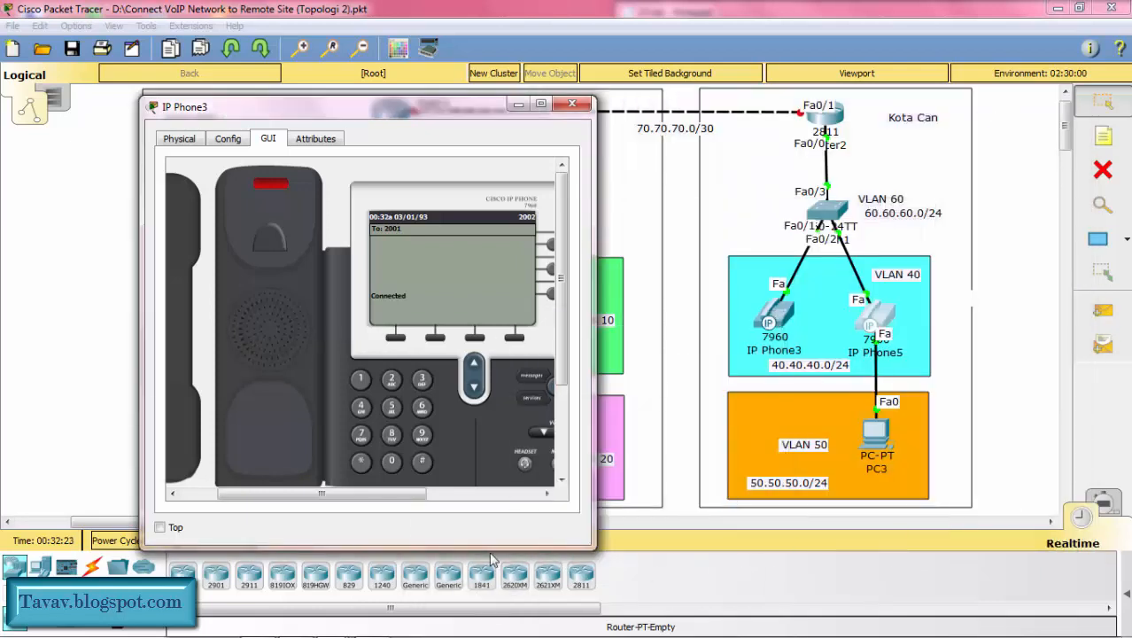
pyautogui.click(515, 105)
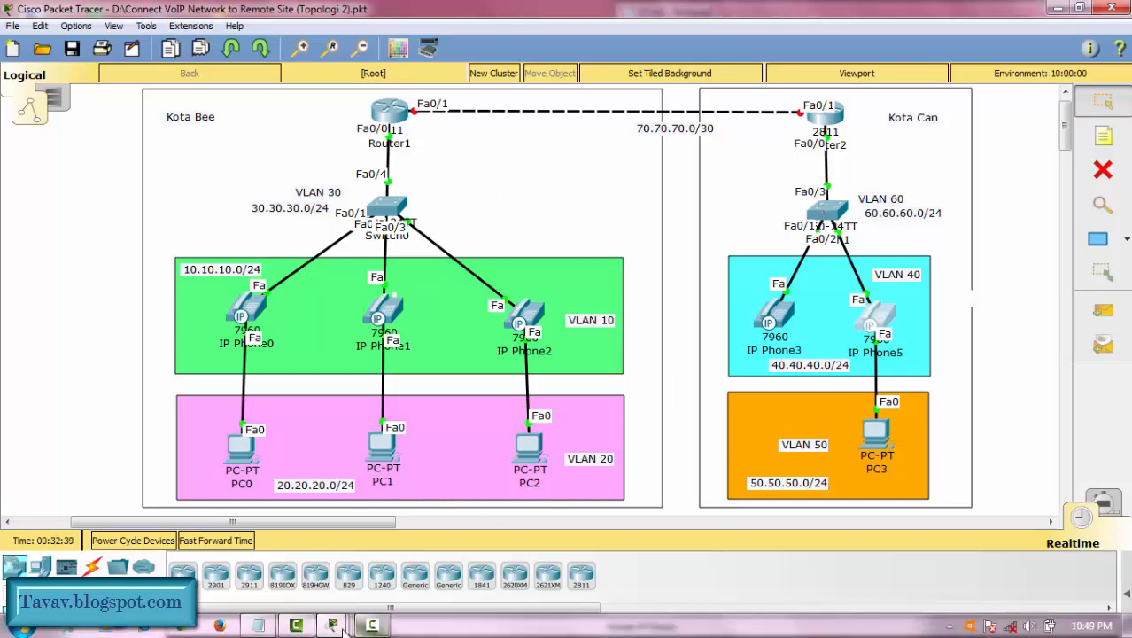
# Step: Bring up the IP Phone0 and IP Phone3 windows and place them side by side
pyautogui.click(333, 626)
pyautogui.click(233, 301)
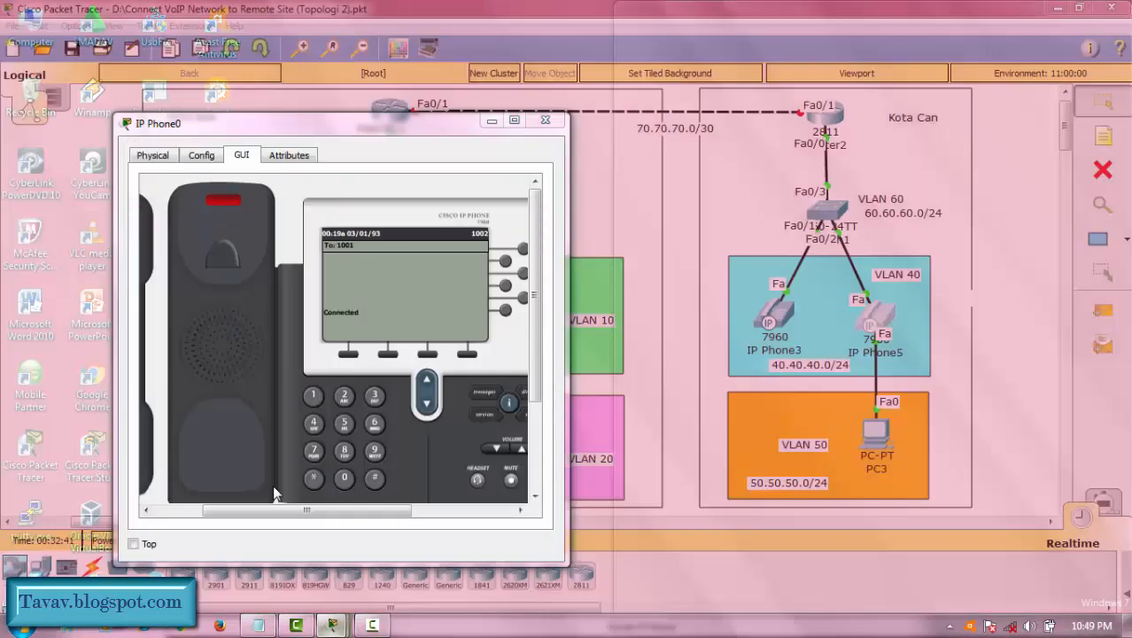
pyautogui.moveTo(326, 627)
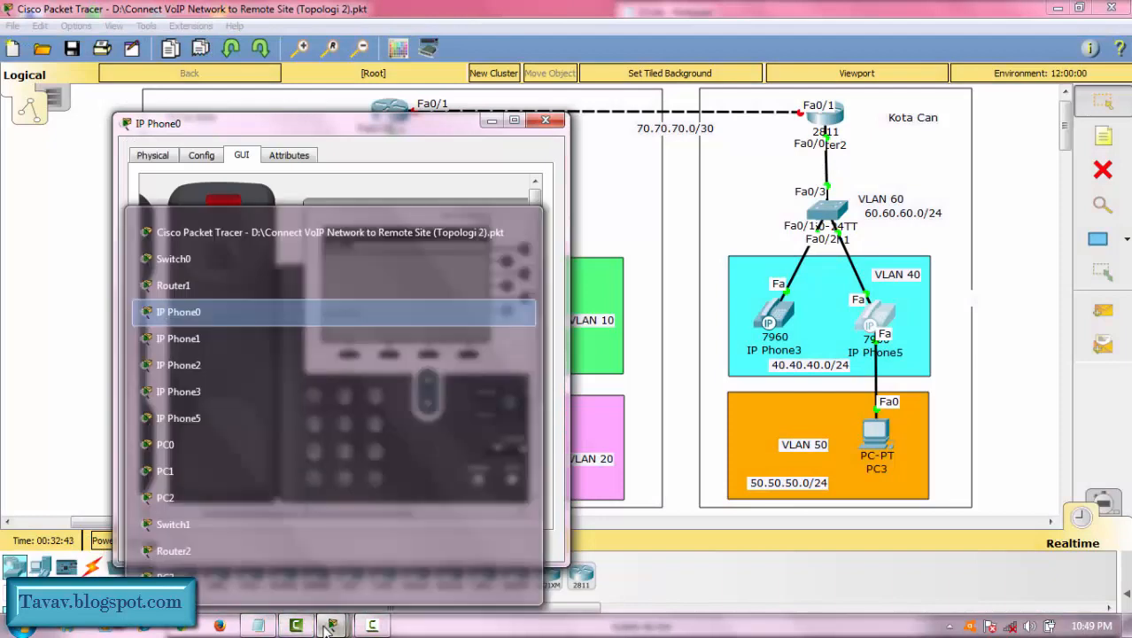
pyautogui.click(285, 394)
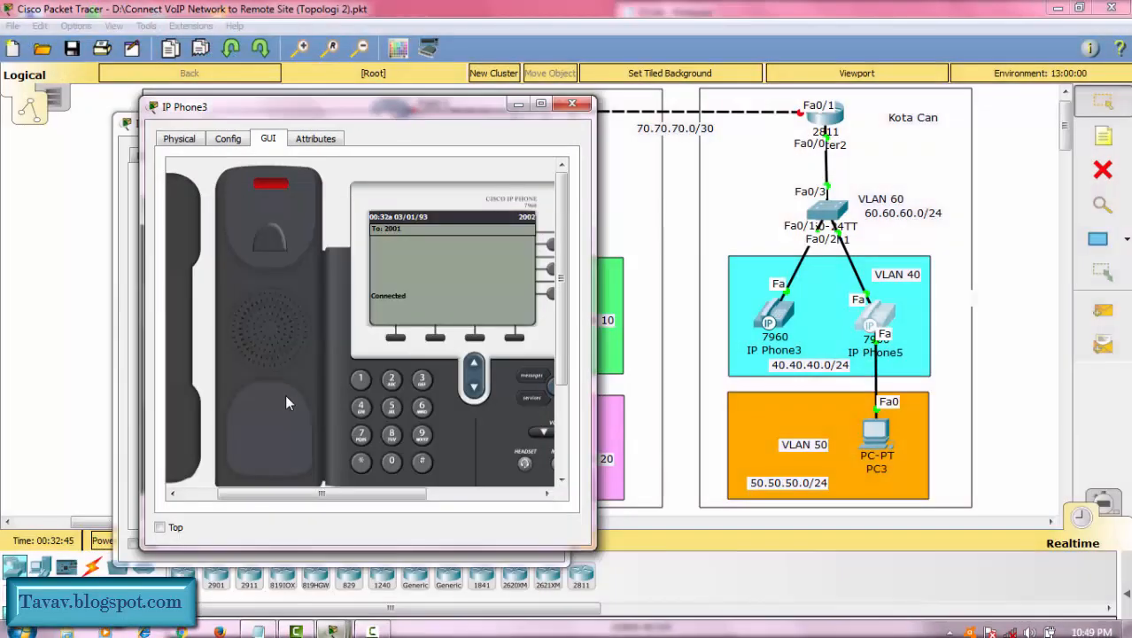
pyautogui.moveTo(457, 117); pyautogui.dragTo(906, 125)
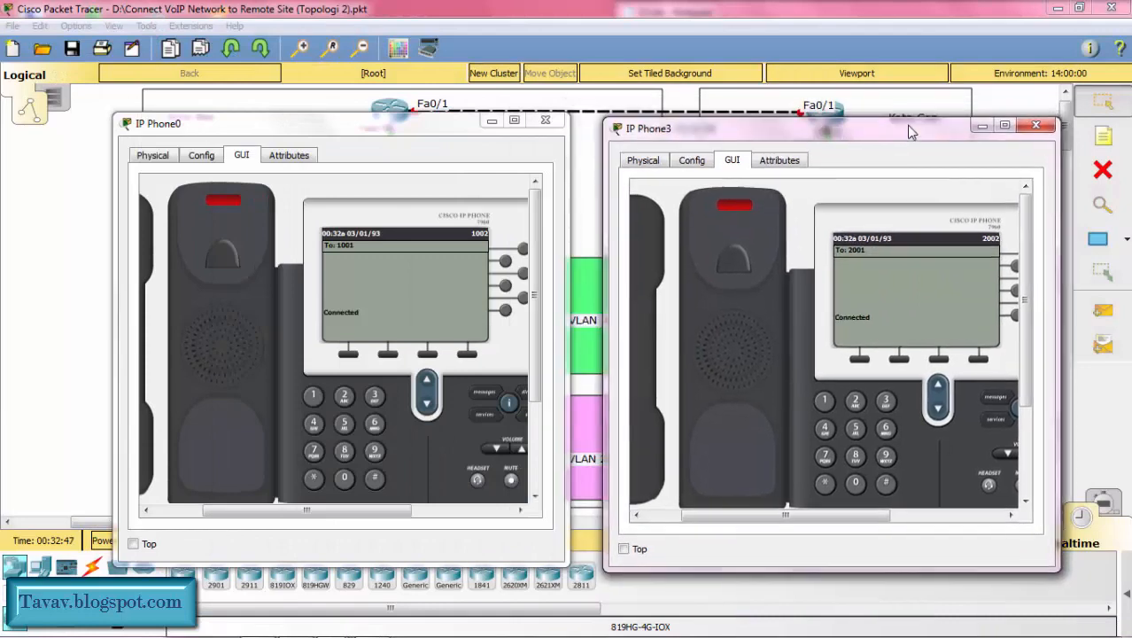
# Step: Hang up the handsets of IP Phone3 and IP Phone0 to end their current calls
pyautogui.moveTo(836, 521)
pyautogui.mouseDown()
pyautogui.moveTo(854, 519)
pyautogui.moveTo(833, 525)
pyautogui.mouseUp()
pyautogui.click(640, 430)
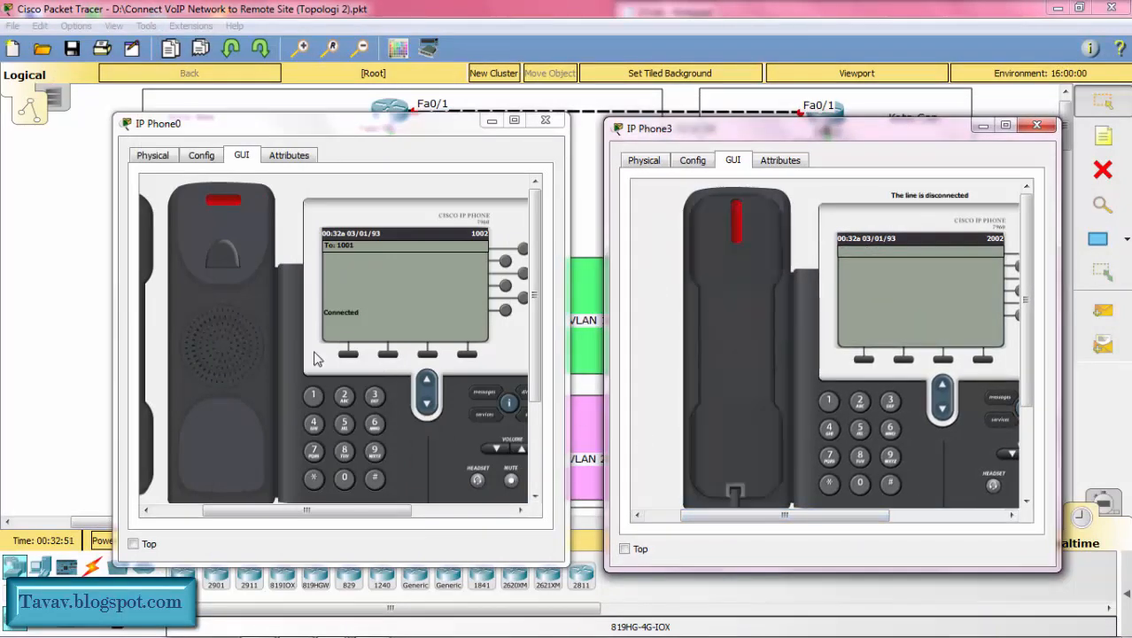
pyautogui.click(152, 436)
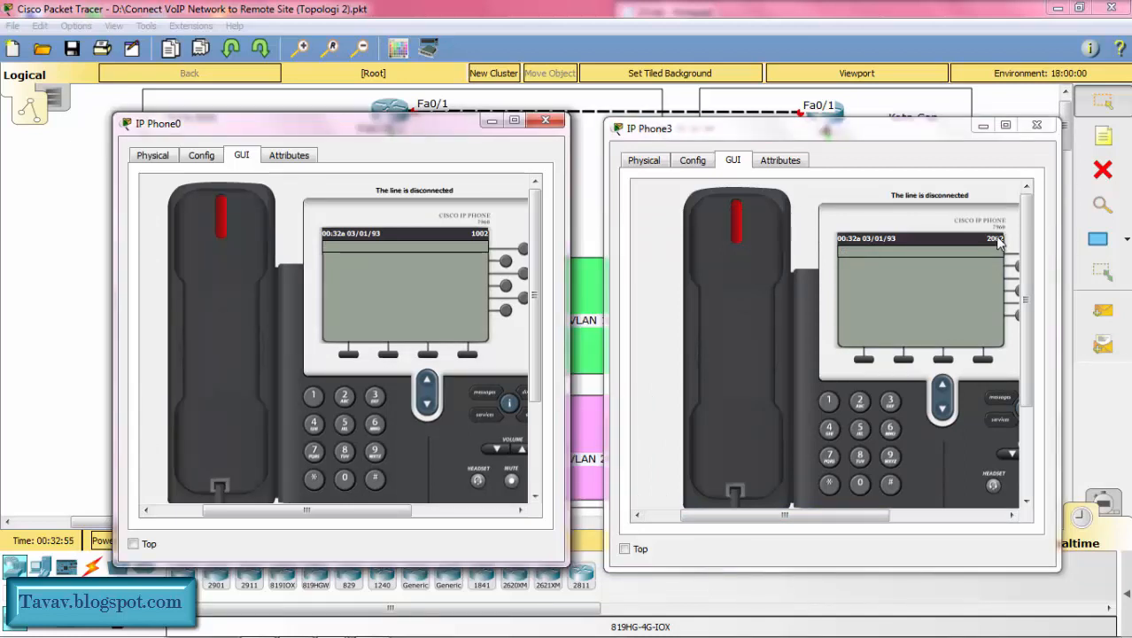
# Step: Try to call extension 2002 at the Kota Can site from IP Phone0
pyautogui.click(345, 395)
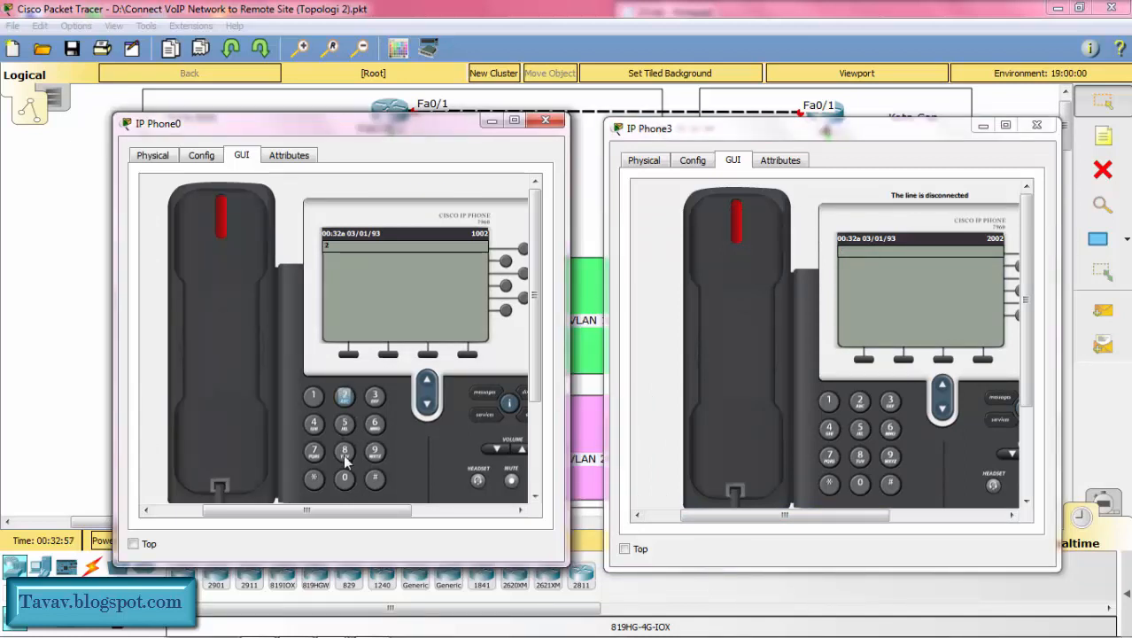
pyautogui.click(345, 479)
pyautogui.click(344, 478)
pyautogui.click(344, 395)
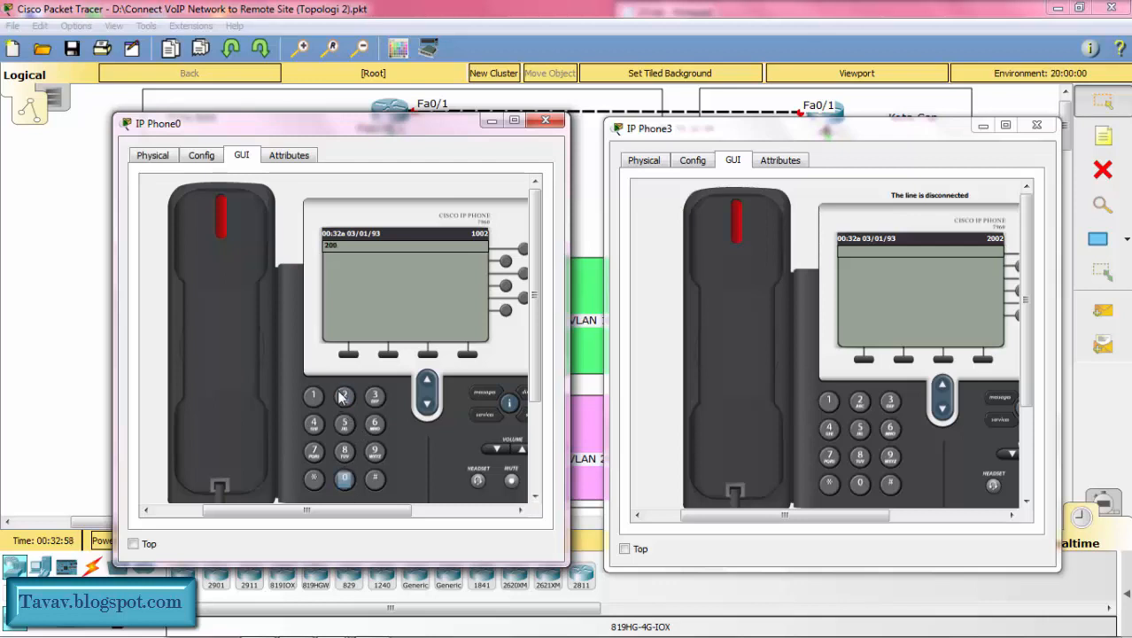
pyautogui.click(236, 393)
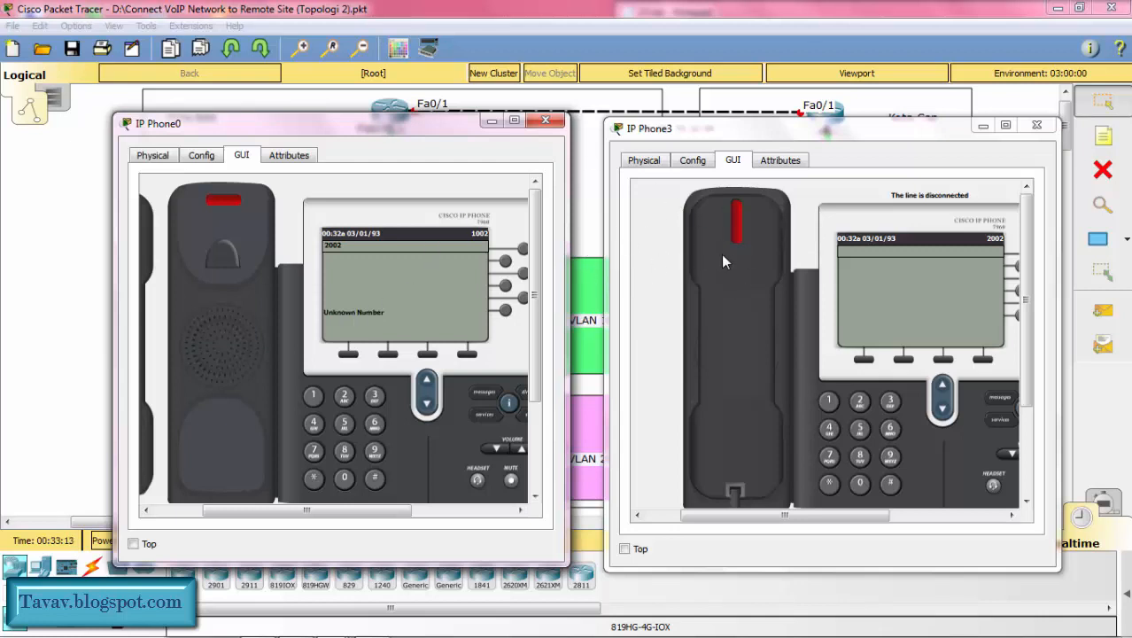
# Step: Minimize the IP Phone0 and IP Phone3 windows and enter global configuration mode on Router1
pyautogui.click(492, 122)
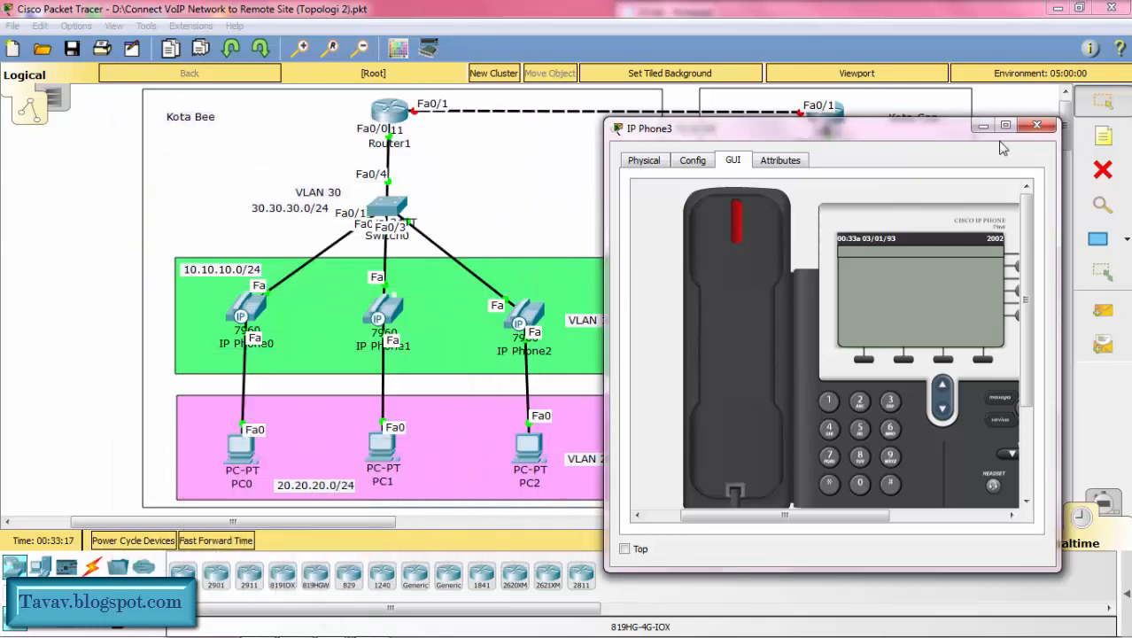
pyautogui.click(983, 125)
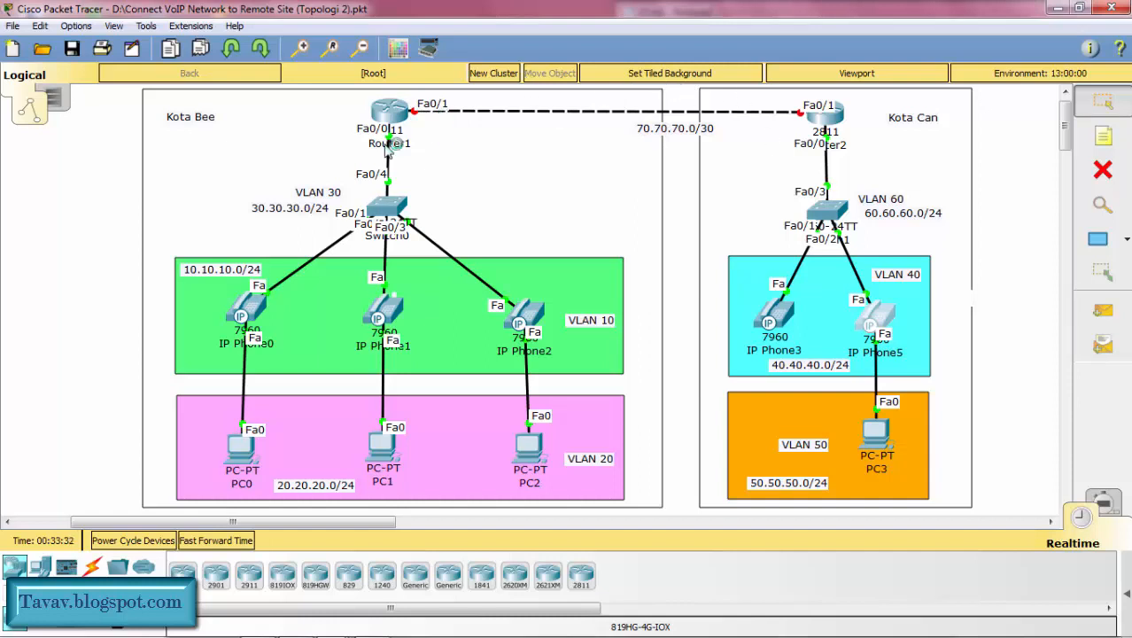
pyautogui.moveTo(387, 149)
pyautogui.click(390, 114)
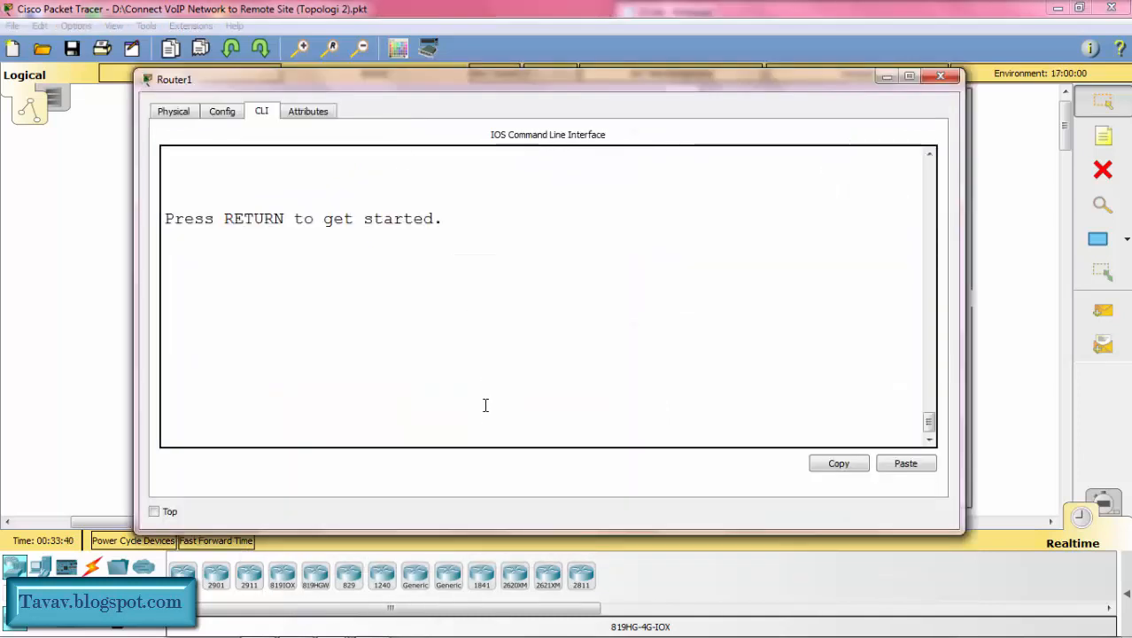
pyautogui.press('Return')
pyautogui.write('en')
pyautogui.press('Return')
pyautogui.write('c')
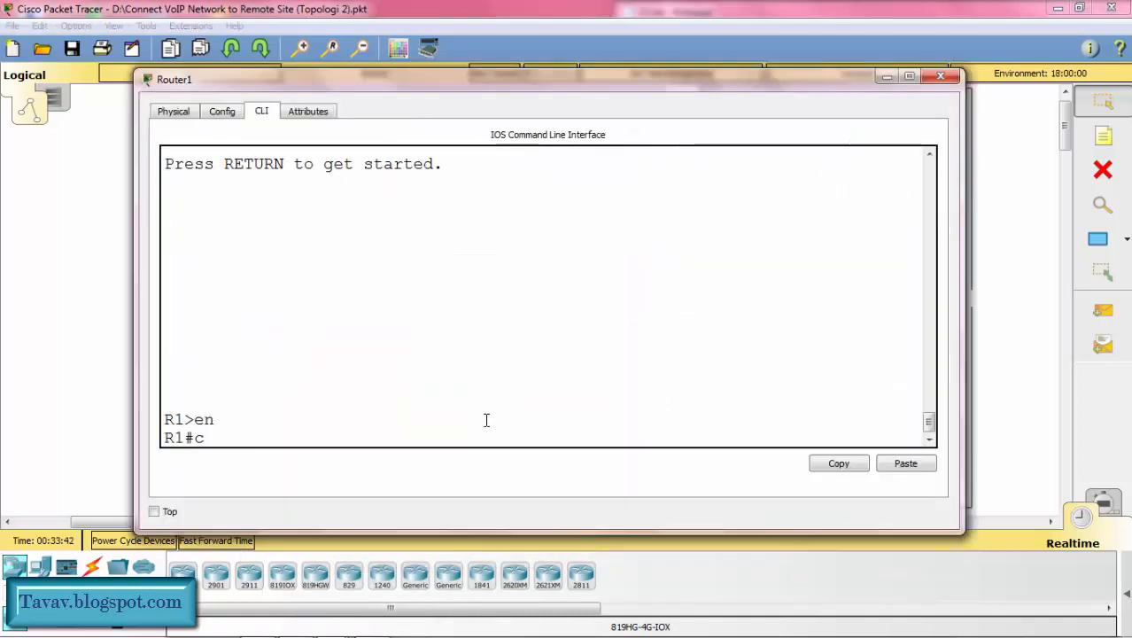
pyautogui.write('onf t')
pyautogui.press('Return')
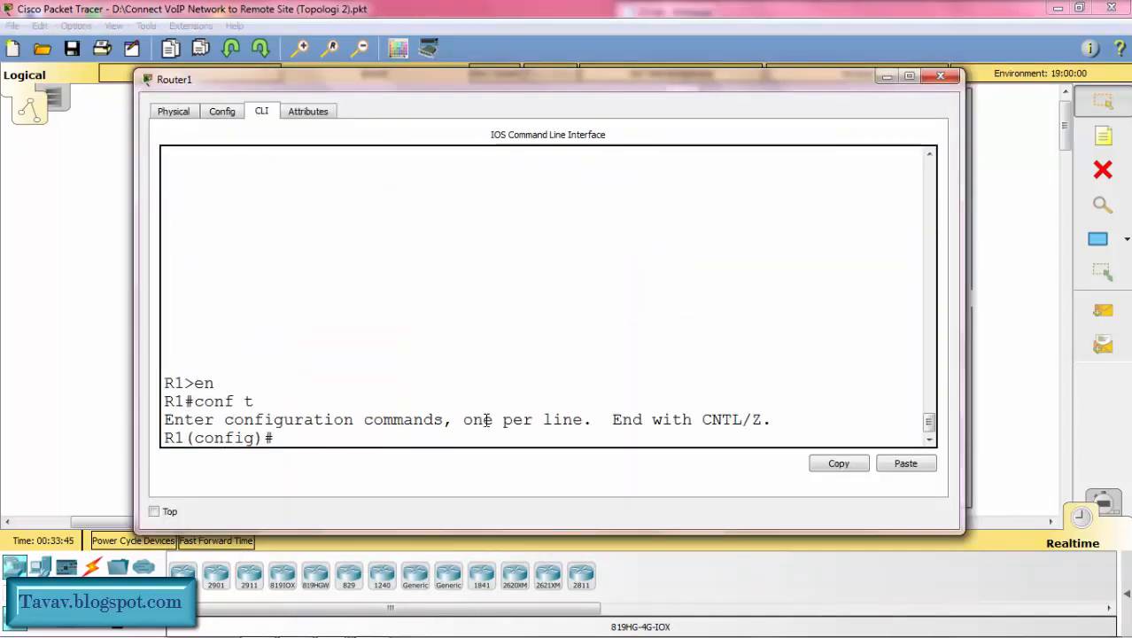
# Step: Enable Router1's interface f0/1 with no shutdown
pyautogui.write('int f0')
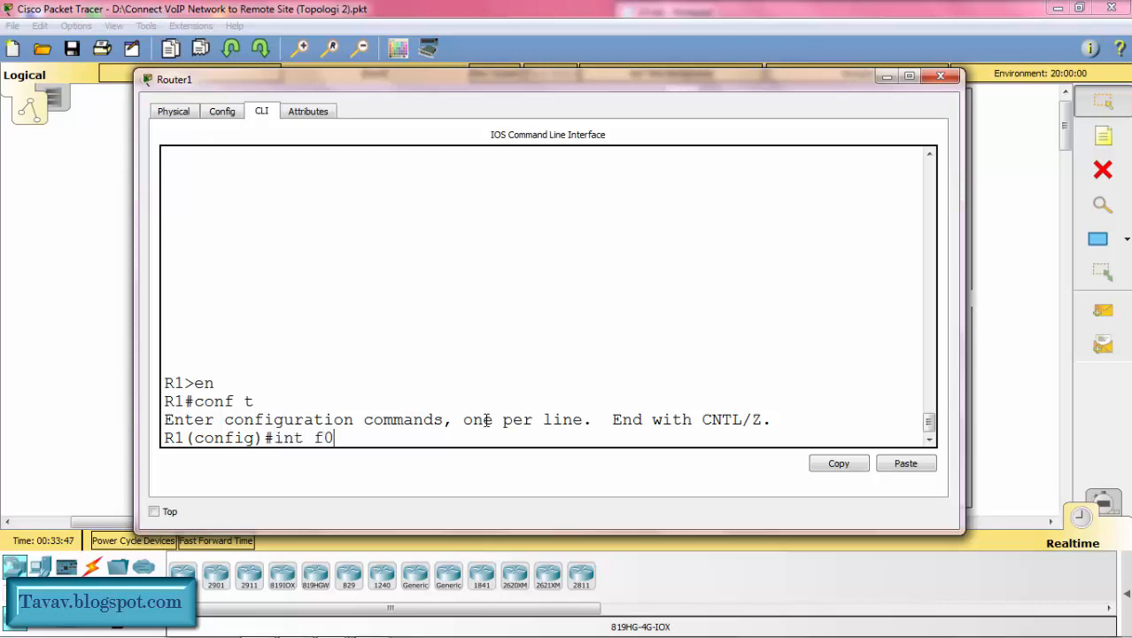
pyautogui.write('/1')
pyautogui.press('Return')
pyautogui.write('n')
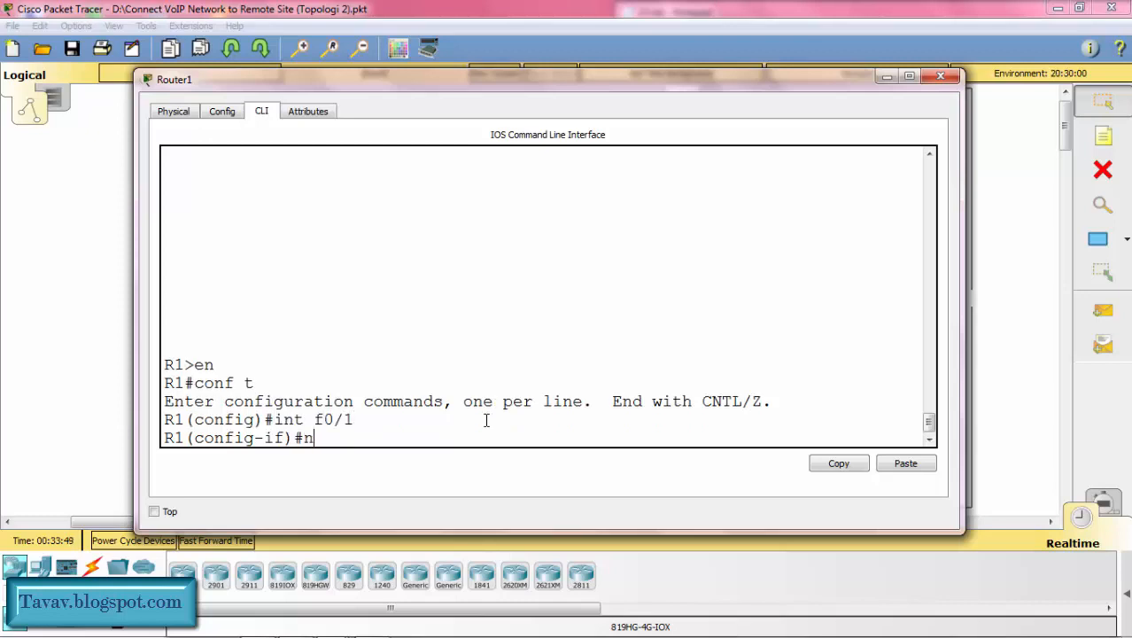
pyautogui.write('o sh')
pyautogui.press('Return')
# Step: Assign 70.70.70.1 with mask 255.255.255.252 to Router1's f0/1, exit interface configuration, and minimize the router window
pyautogui.write('ig-if)#i')
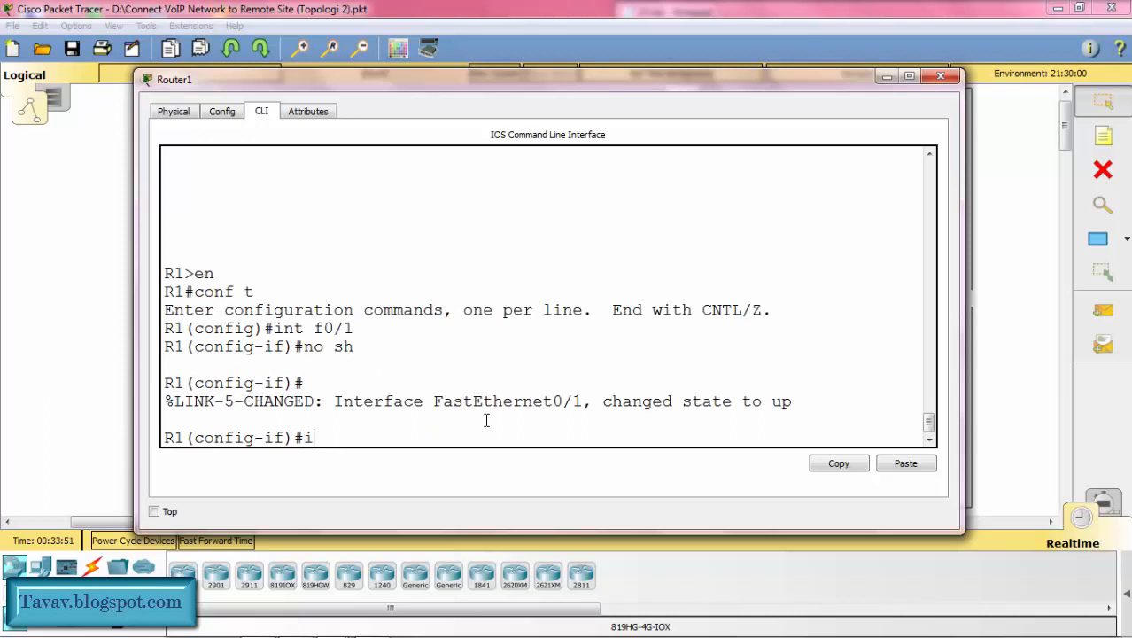
pyautogui.write('p add 70.70.7')
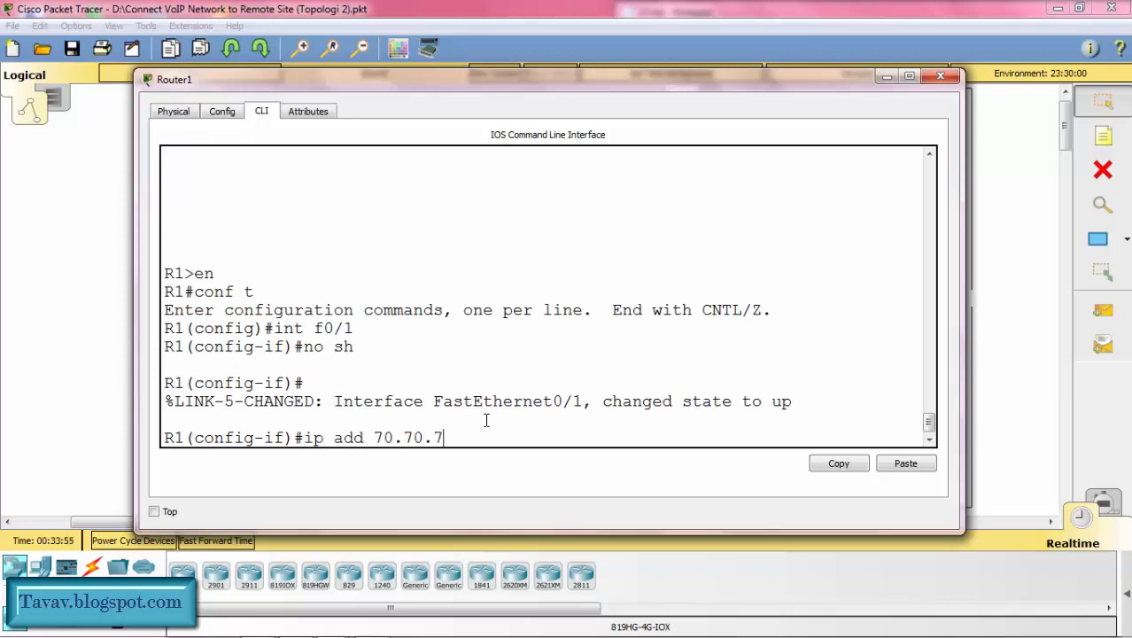
pyautogui.write('0.1')
pyautogui.moveTo(502, 85); pyautogui.dragTo(509, 204)
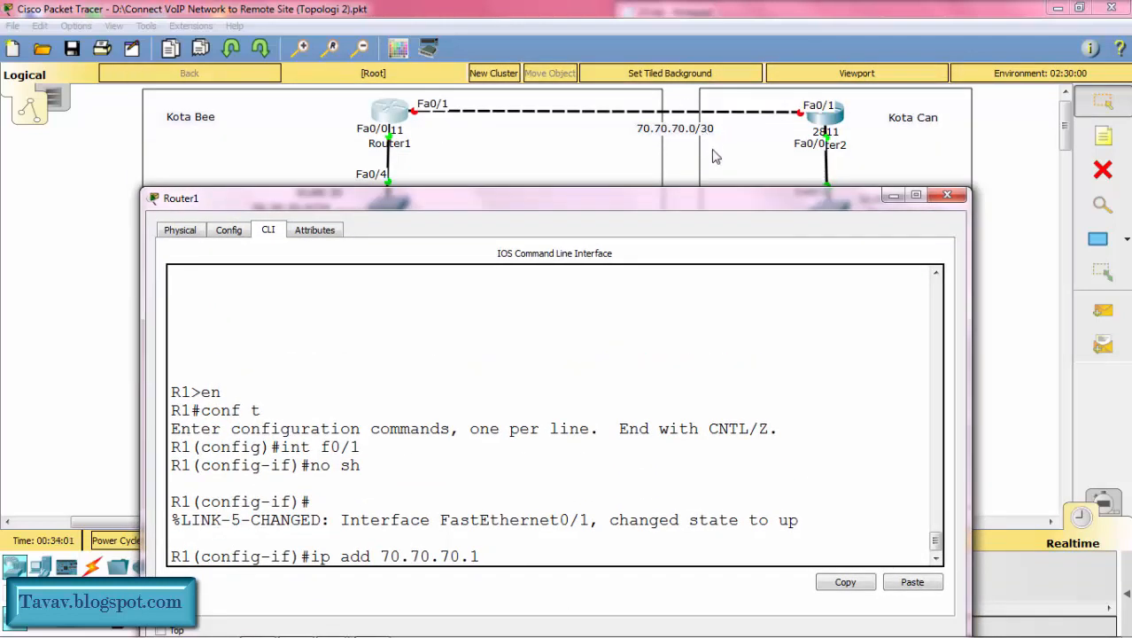
pyautogui.moveTo(708, 195); pyautogui.dragTo(697, 61)
pyautogui.write('55')
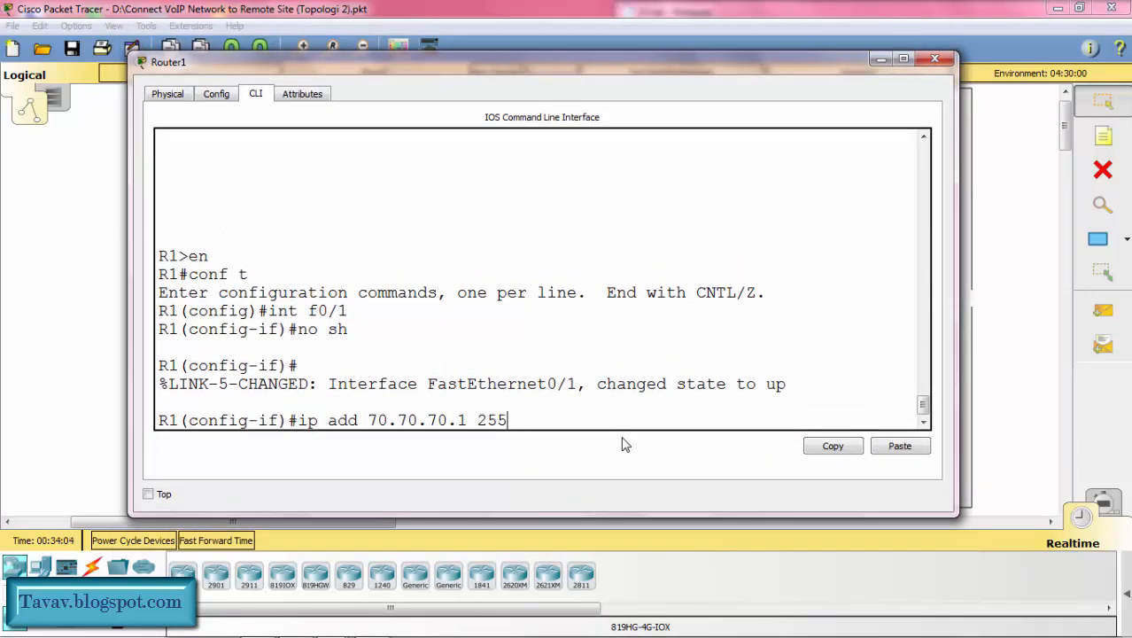
pyautogui.write('.255.255.252')
pyautogui.press('Return')
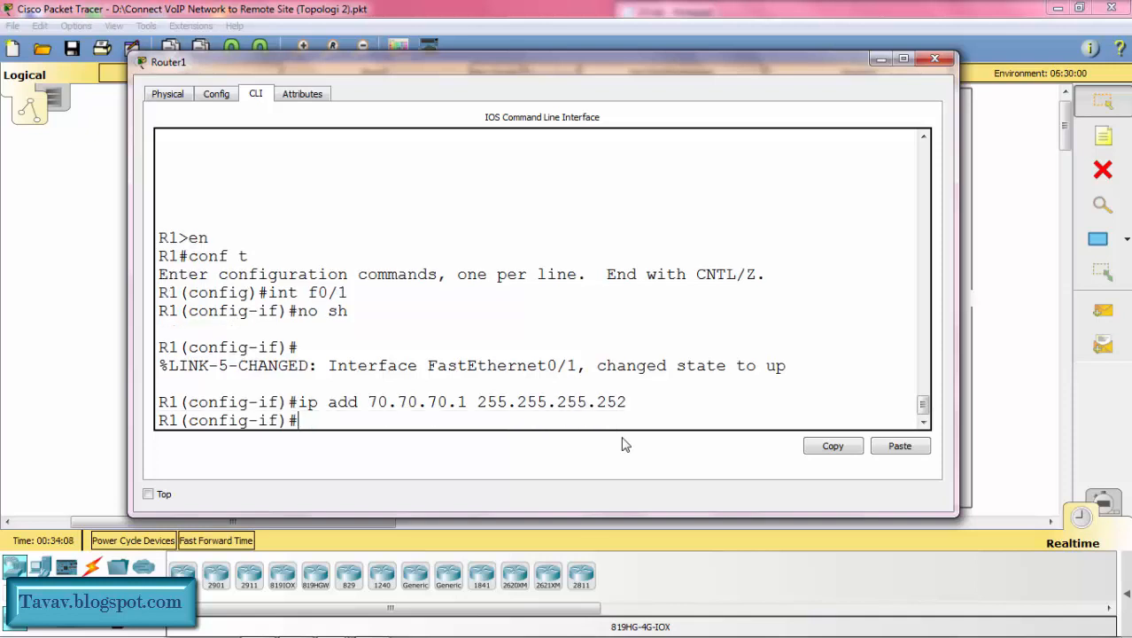
pyautogui.write('ex')
pyautogui.press('Return')
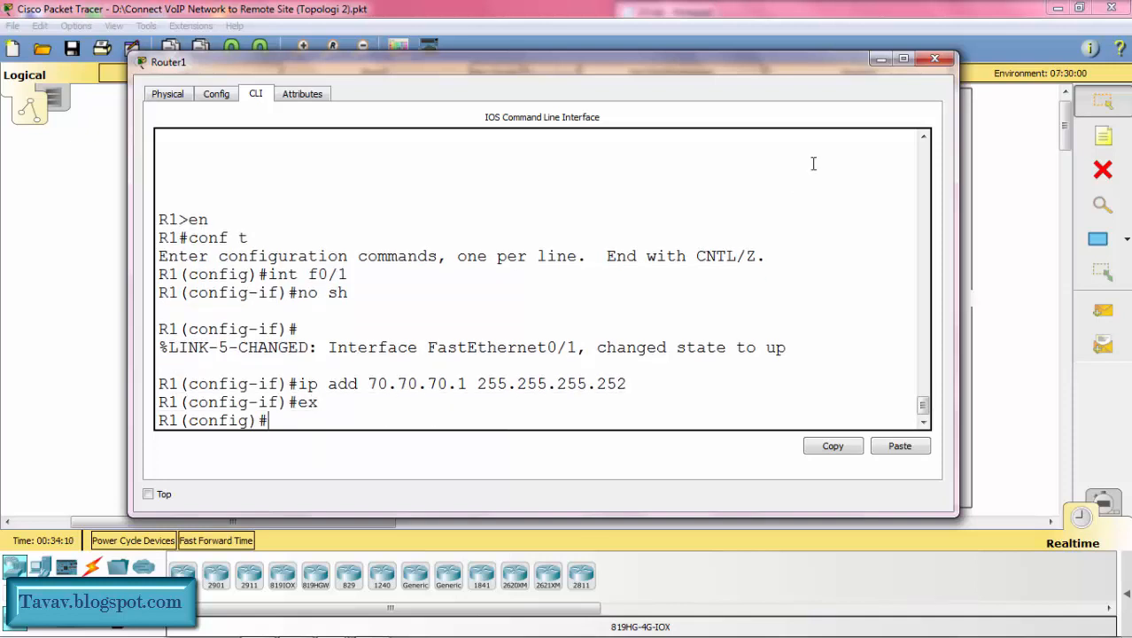
pyautogui.click(878, 60)
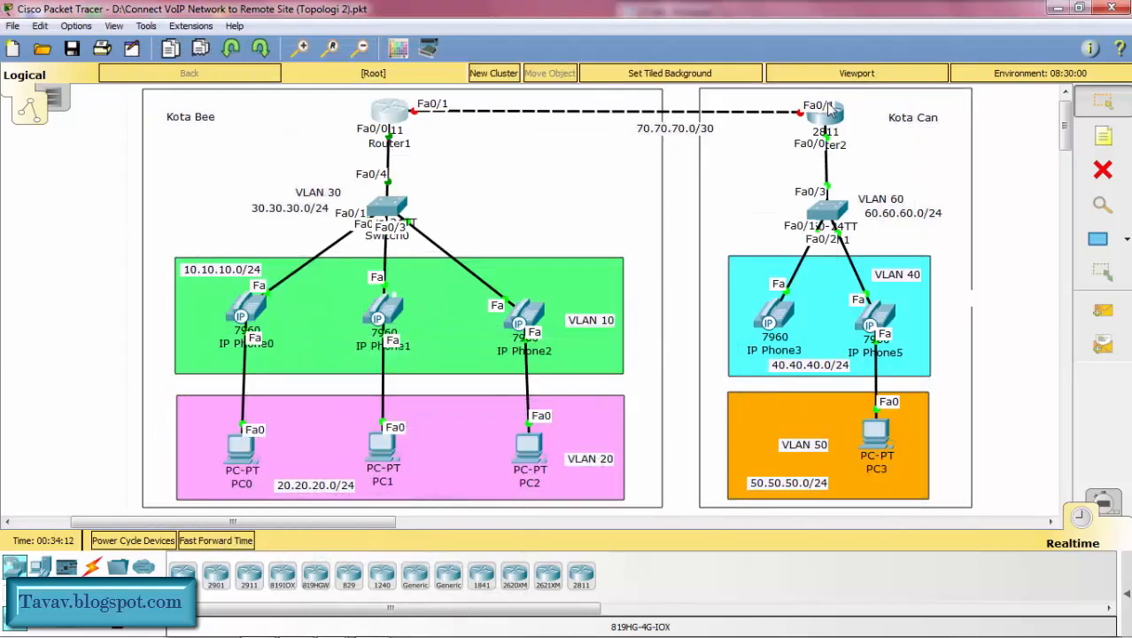
# Step: On Router2, leave the ephone-dn configuration and enable interface fa0/1 with no shutdown
pyautogui.click(830, 120)
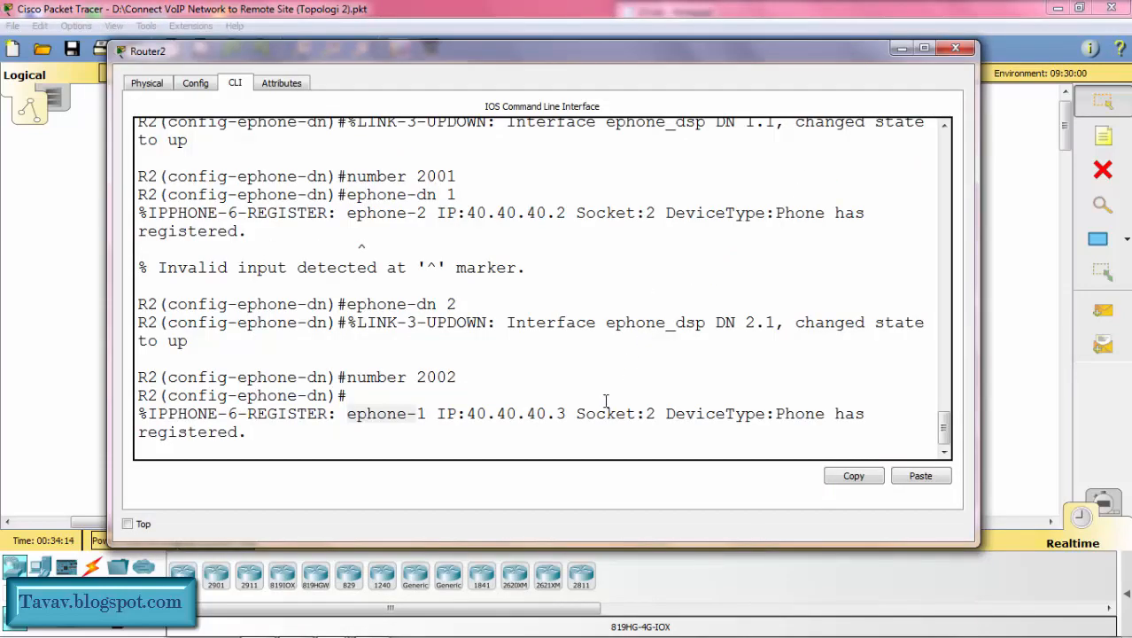
pyautogui.press('Return')
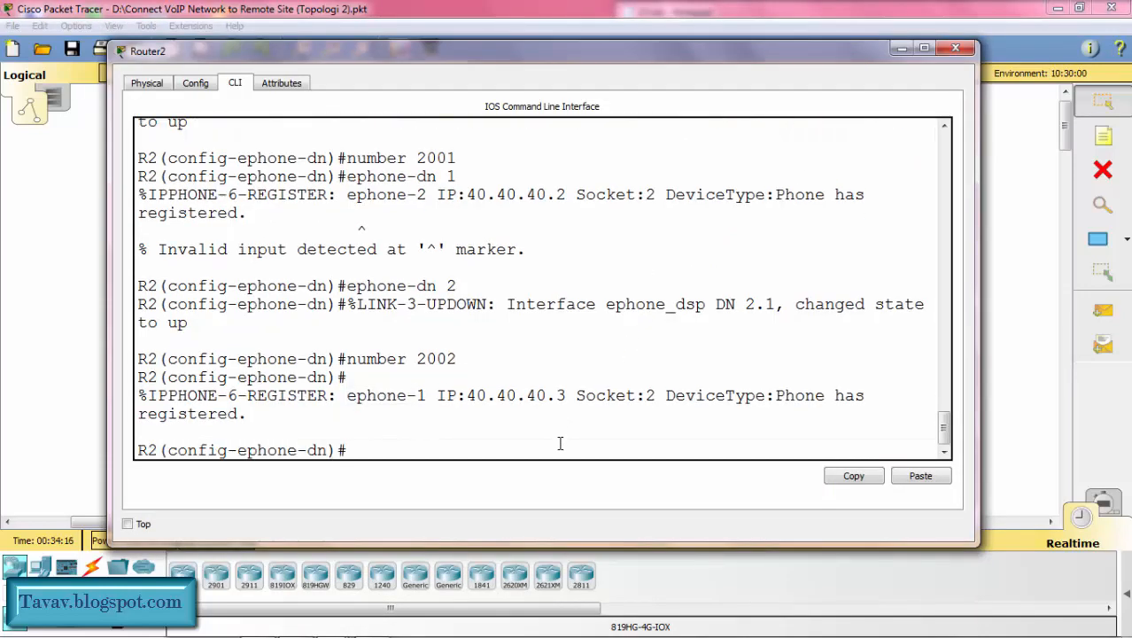
pyautogui.write('ex')
pyautogui.press('Return')
pyautogui.write('int fa')
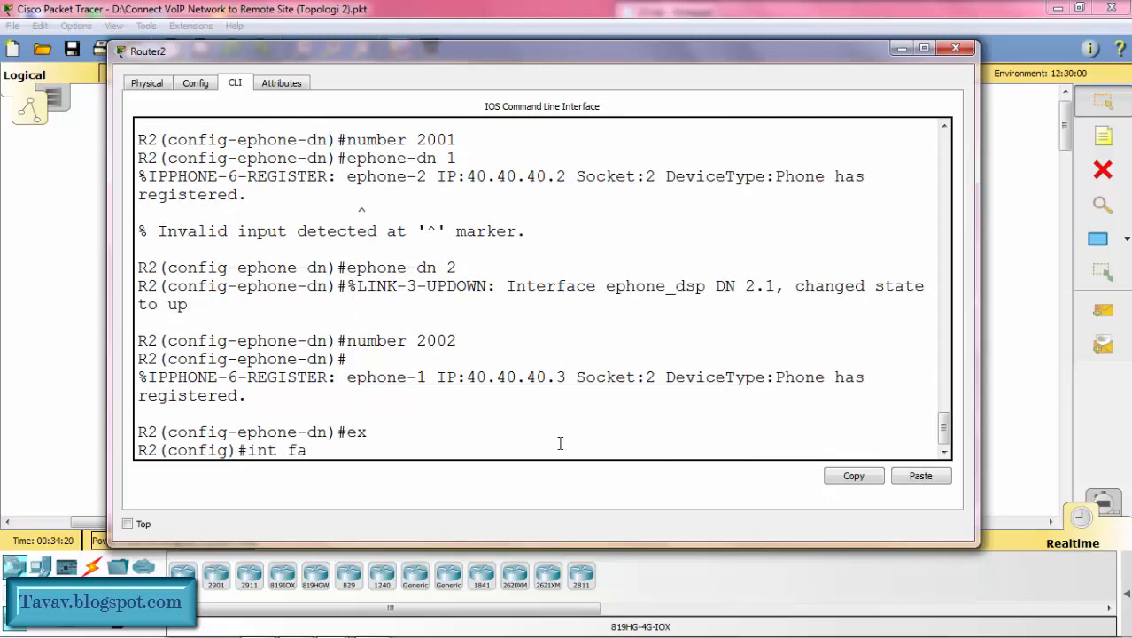
pyautogui.write('0/1')
pyautogui.press('Return')
pyautogui.write('no sh')
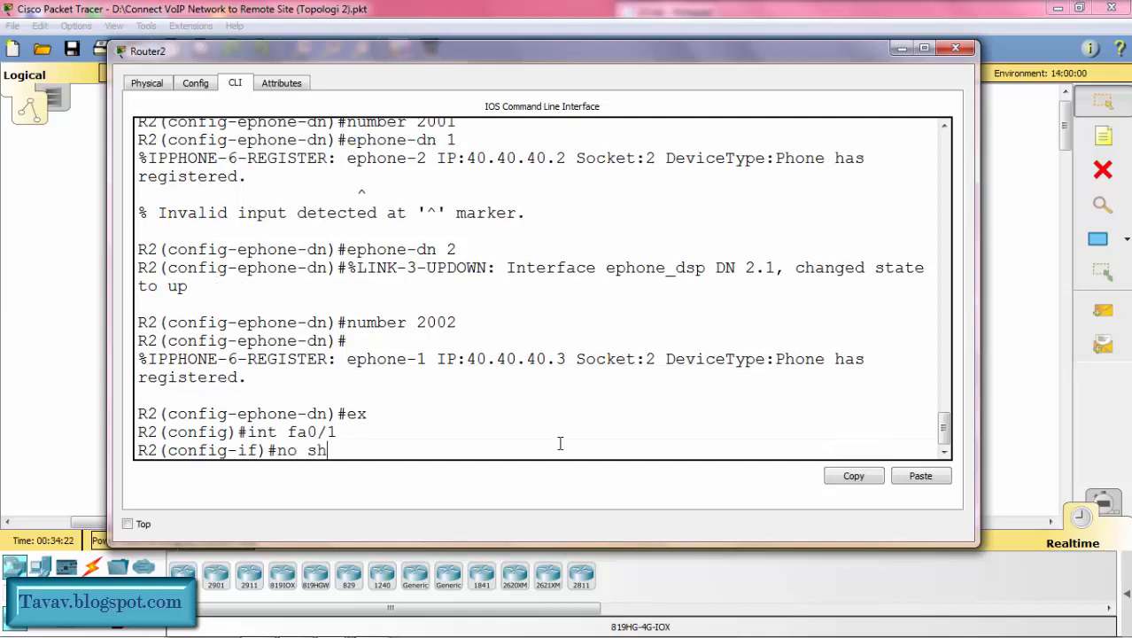
pyautogui.press('Return')
# Step: Assign 70.70.70.2 with mask 255.255.255.252 to Router2's fa0/1, exit interface configuration, and minimize the router window
pyautogui.write('ip')
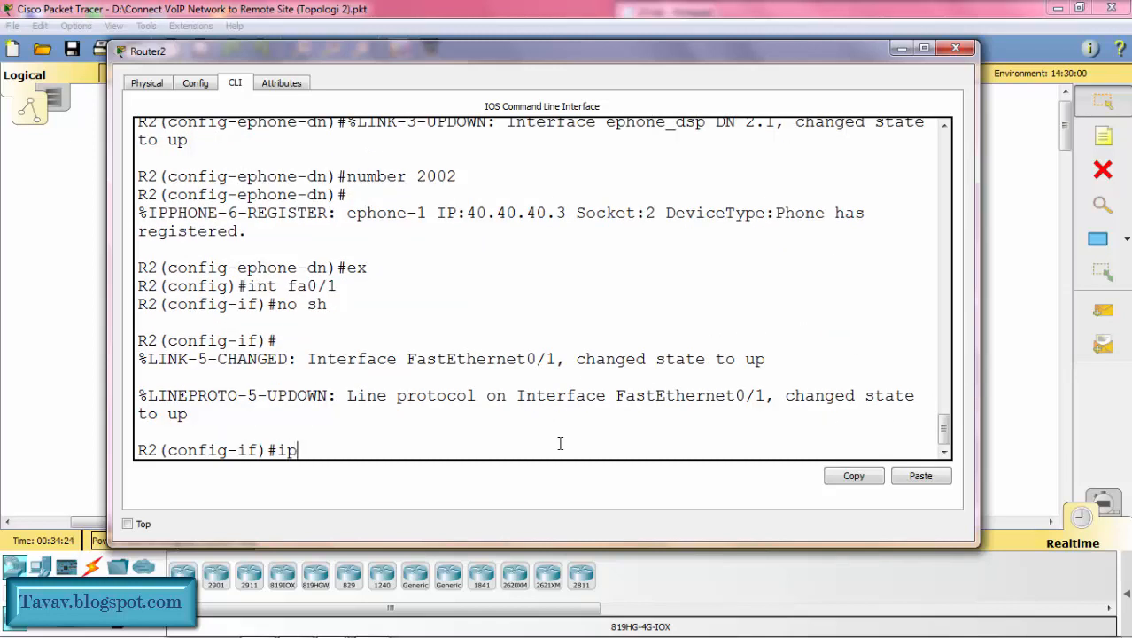
pyautogui.write(' add 70.70.70.')
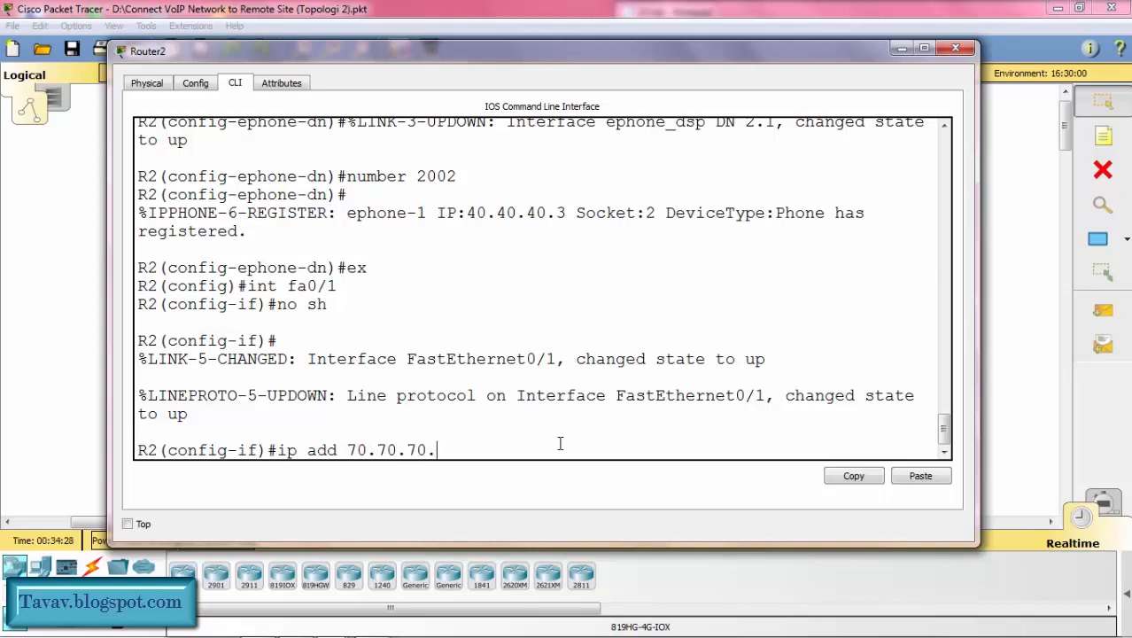
pyautogui.write('2 255.255')
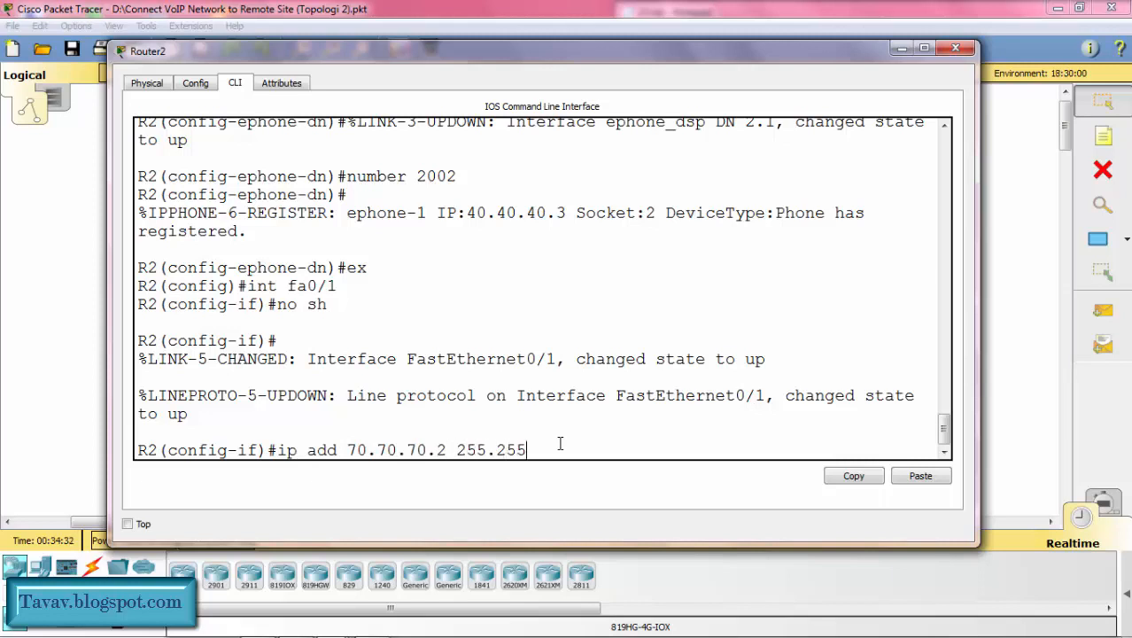
pyautogui.write('.255.252')
pyautogui.press('Return')
pyautogui.write('e')
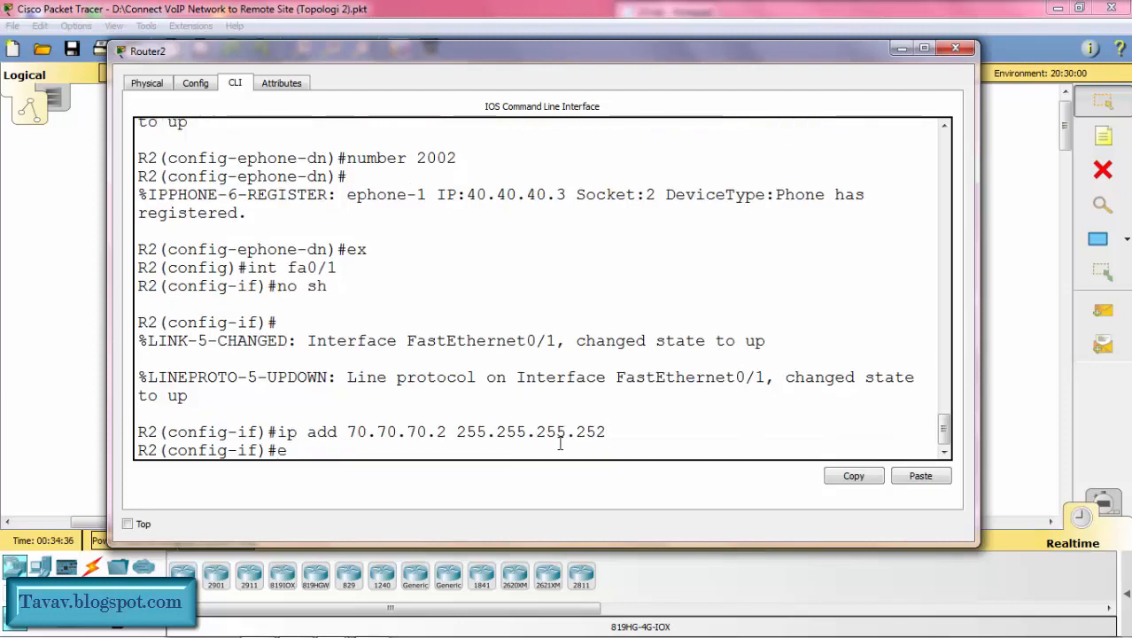
pyautogui.write('x')
pyautogui.press('Return')
pyautogui.click(902, 49)
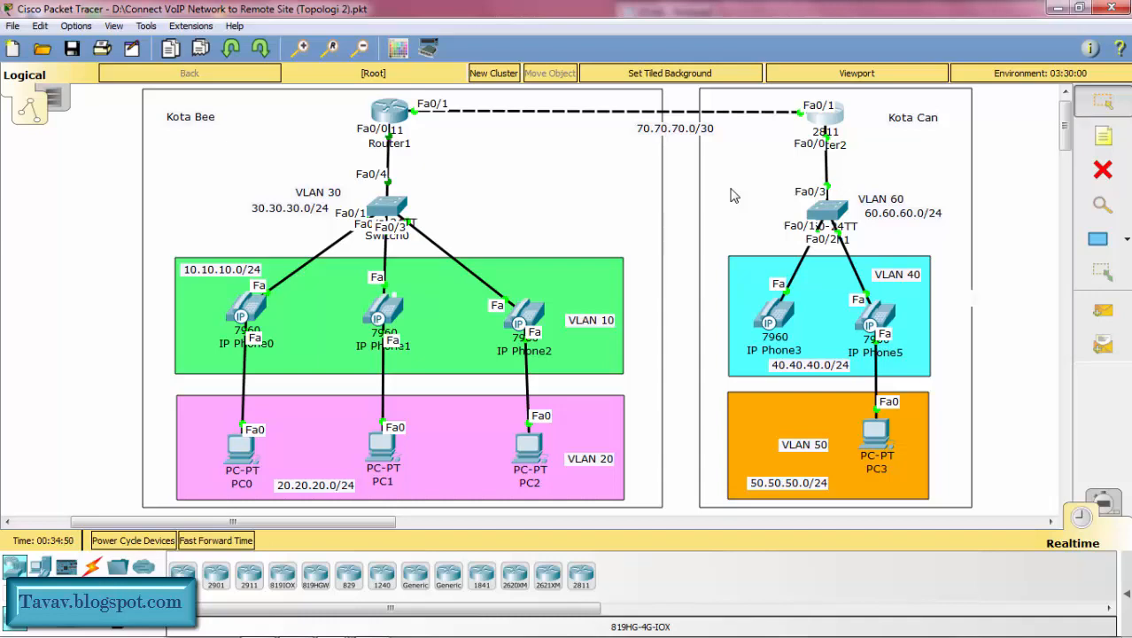
# Step: Start EIGRP routing process 1 on Router1 and disable automatic summarization
pyautogui.click(394, 110)
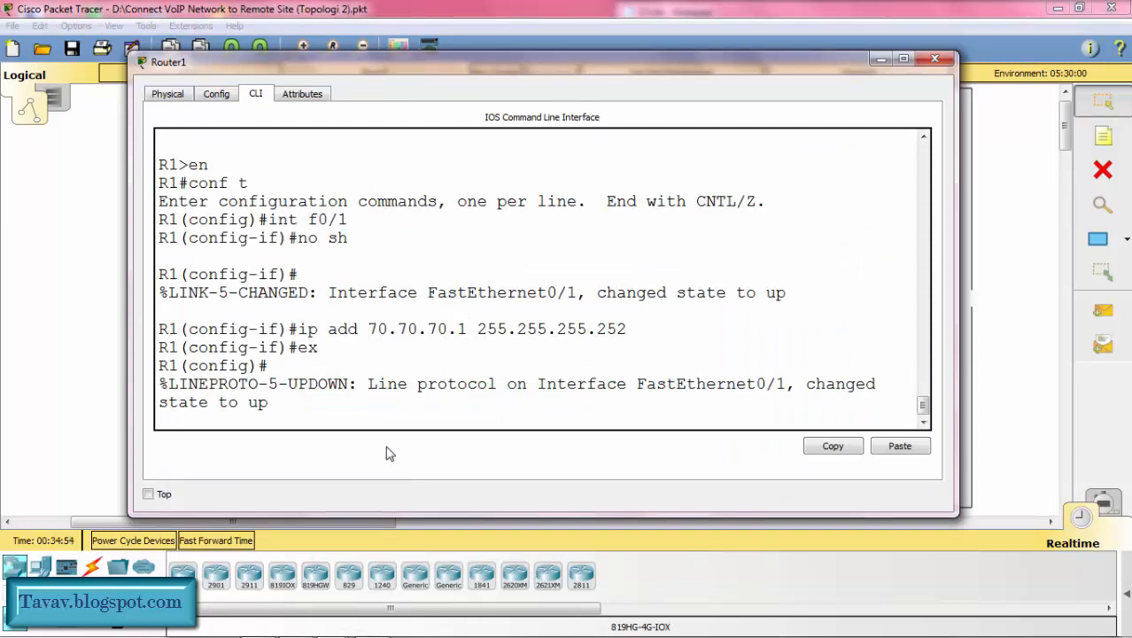
pyautogui.click(379, 422)
pyautogui.press('Return')
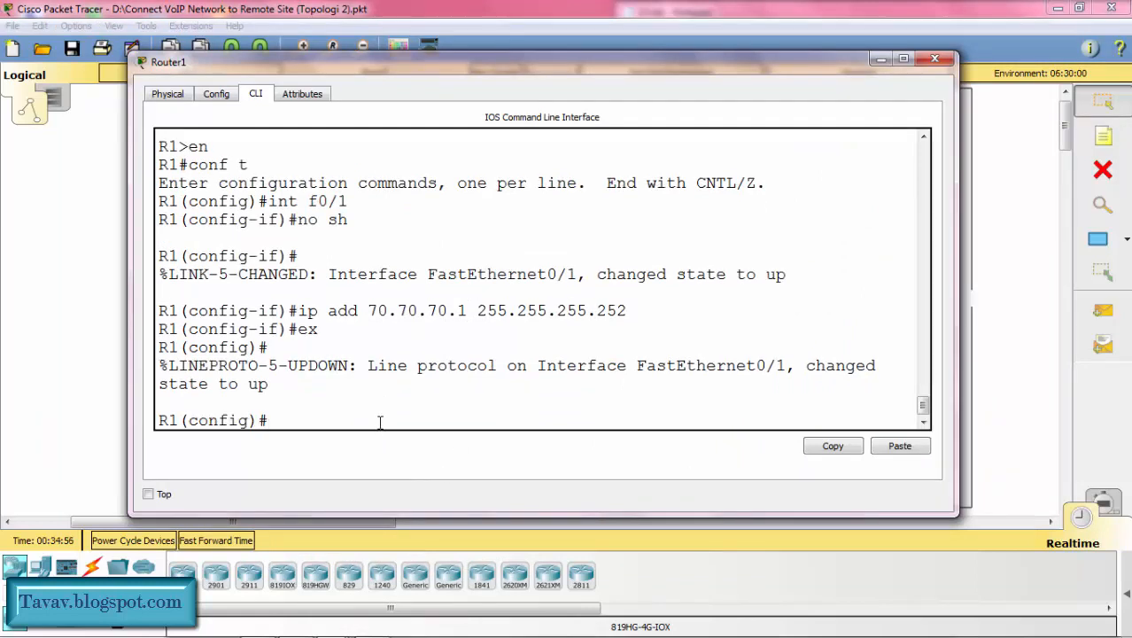
pyautogui.write('router eigrp 1')
pyautogui.press('Return')
pyautogui.write('no a')
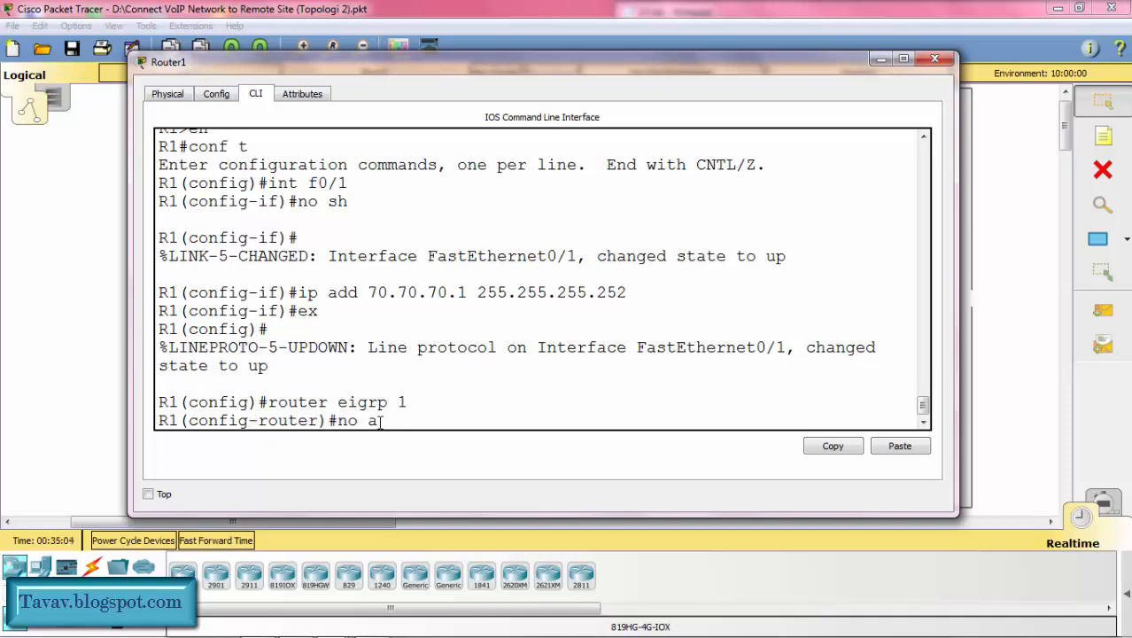
pyautogui.write('ut')
pyautogui.press('Tab')
pyautogui.press('Return')
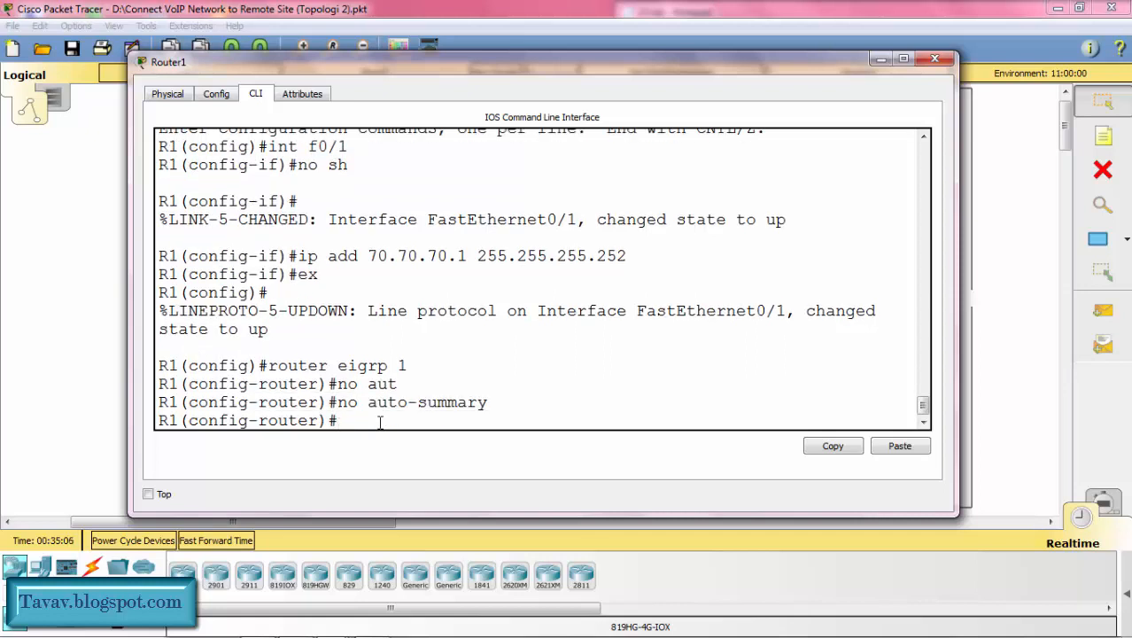
# Step: Add network 10.10.10.0 to EIGRP 1 on Router1
pyautogui.write('net')
pyautogui.press('Tab')
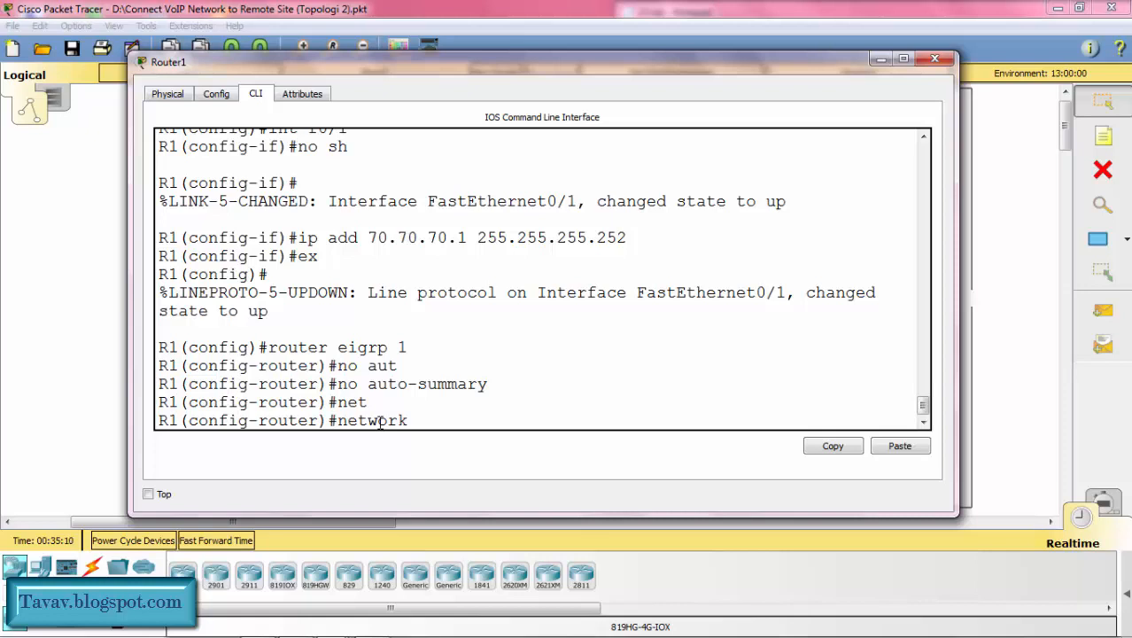
pyautogui.write('10.10.10.0')
pyautogui.press('Return')
# Step: Add network 20.20.20.0 to EIGRP 1 on Router1 by reusing the previous network command
pyautogui.press('Up')
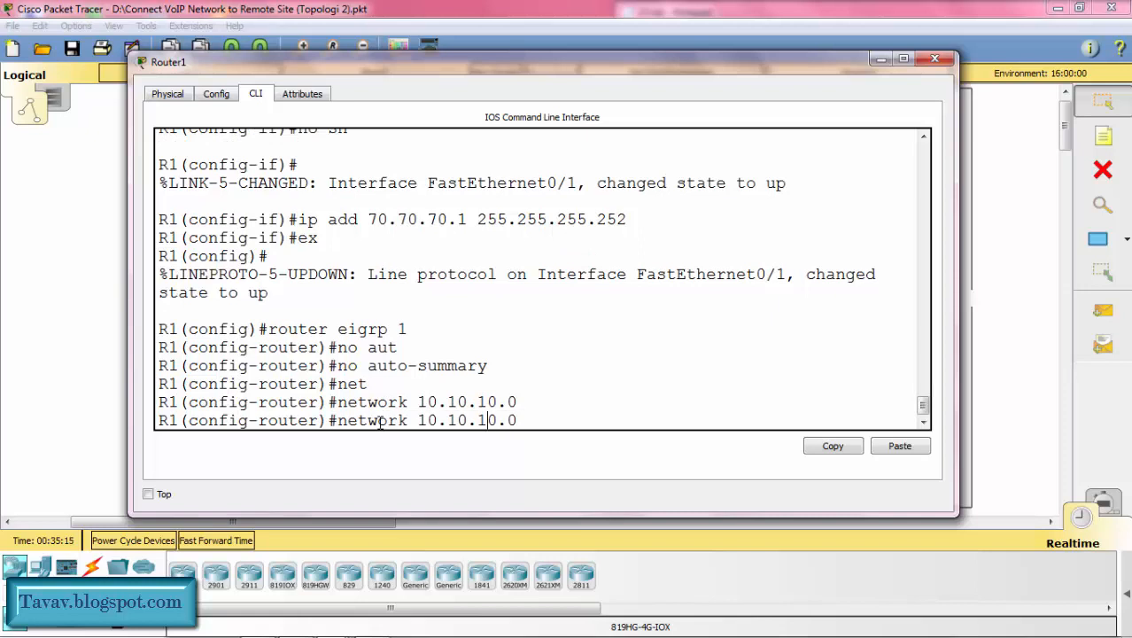
pyautogui.press('BackSpace')
pyautogui.write('2')
pyautogui.press('Left')
pyautogui.press('Left')
pyautogui.press('Left')
pyautogui.press('BackSpace')
pyautogui.write('2')
pyautogui.press('Return')
# Step: Add network 30.30.30.0 to EIGRP 1 on Router1 by editing the recalled network command
pyautogui.press('Up')
pyautogui.press('Left')
pyautogui.press('Left')
pyautogui.press('Left')
pyautogui.write('\\')
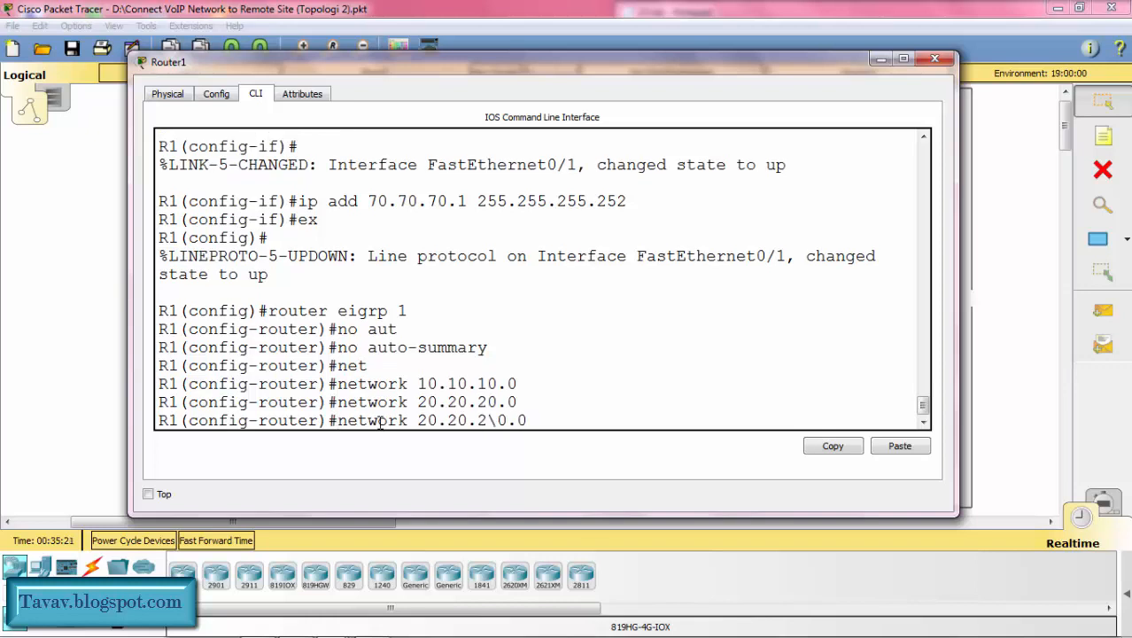
pyautogui.press('BackSpace')
pyautogui.press('BackSpace')
pyautogui.write('3')
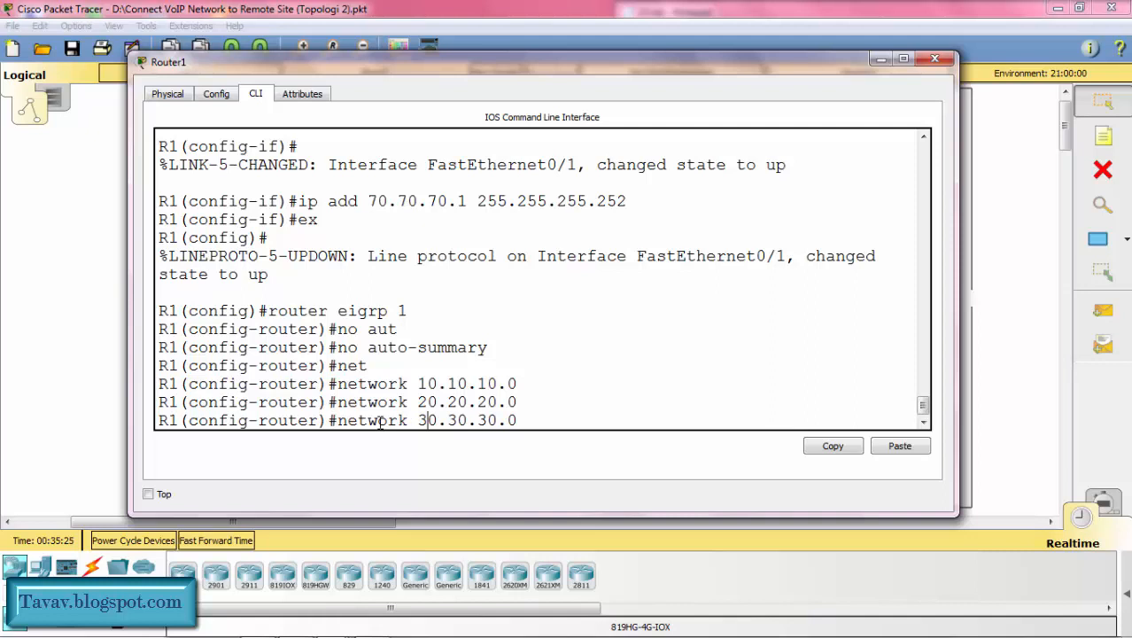
pyautogui.press('Return')
# Step: Add the inter-router network 70.70.70.0 to Router1's EIGRP 1, exit router configuration, and minimize the router window
pyautogui.press('Up')
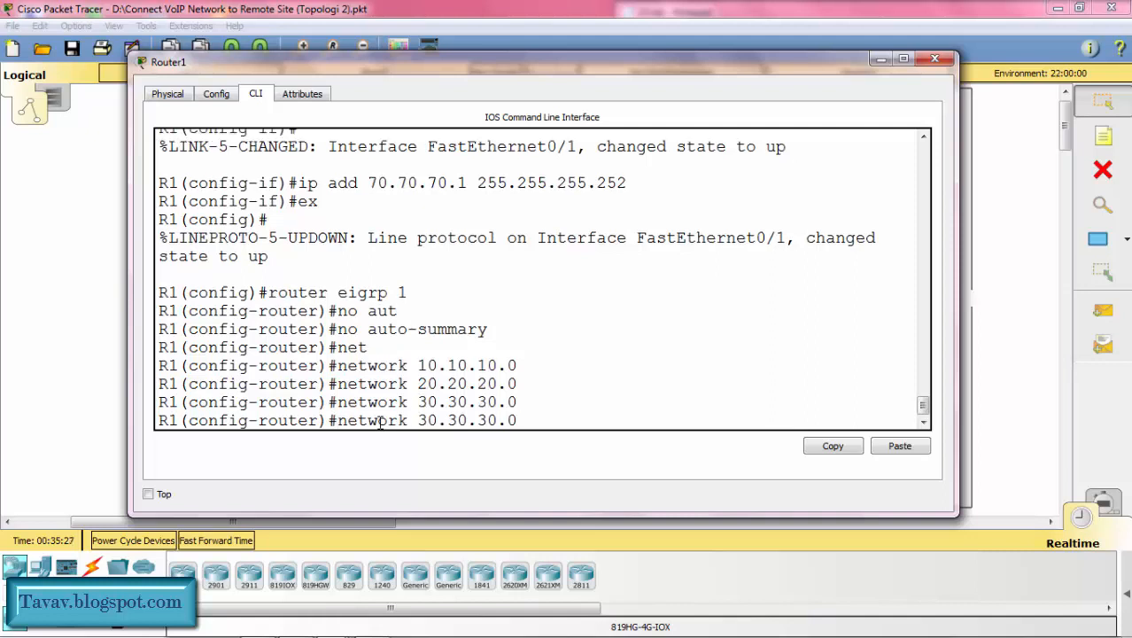
pyautogui.press('Left')
pyautogui.press('Left')
pyautogui.press('Left')
pyautogui.press('Delete')
pyautogui.write('7')
pyautogui.press('Left')
pyautogui.press('Left')
pyautogui.press('Left')
pyautogui.press('BackSpace')
pyautogui.write('7')
pyautogui.press('Left')
pyautogui.press('BackSpace')
pyautogui.write('7')
pyautogui.press('Return')
pyautogui.write('ex')
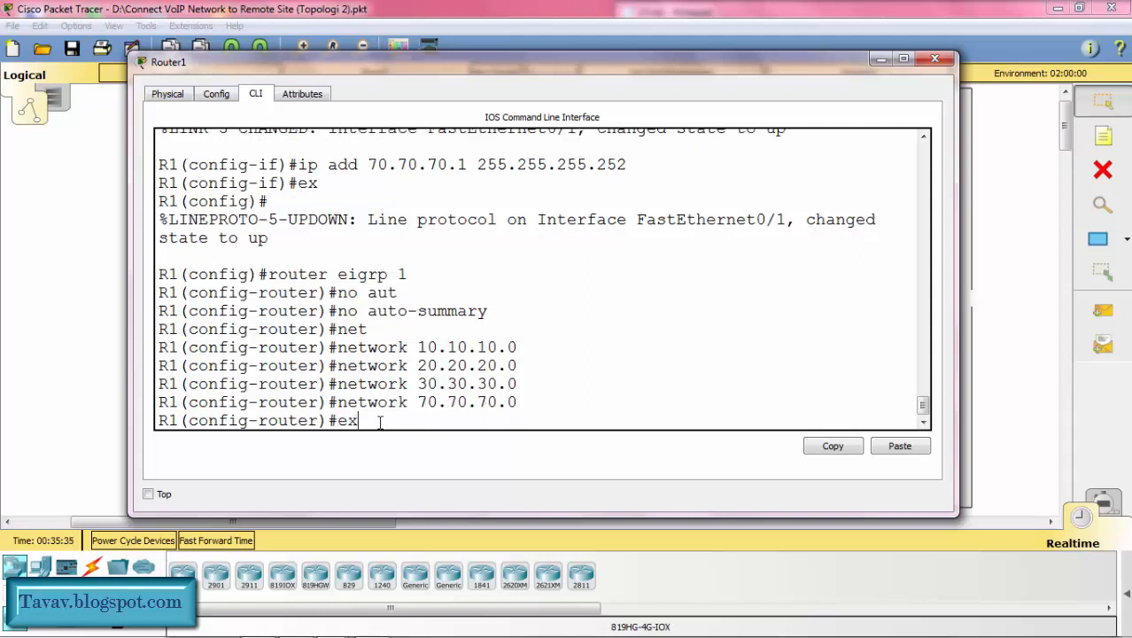
pyautogui.press('Return')
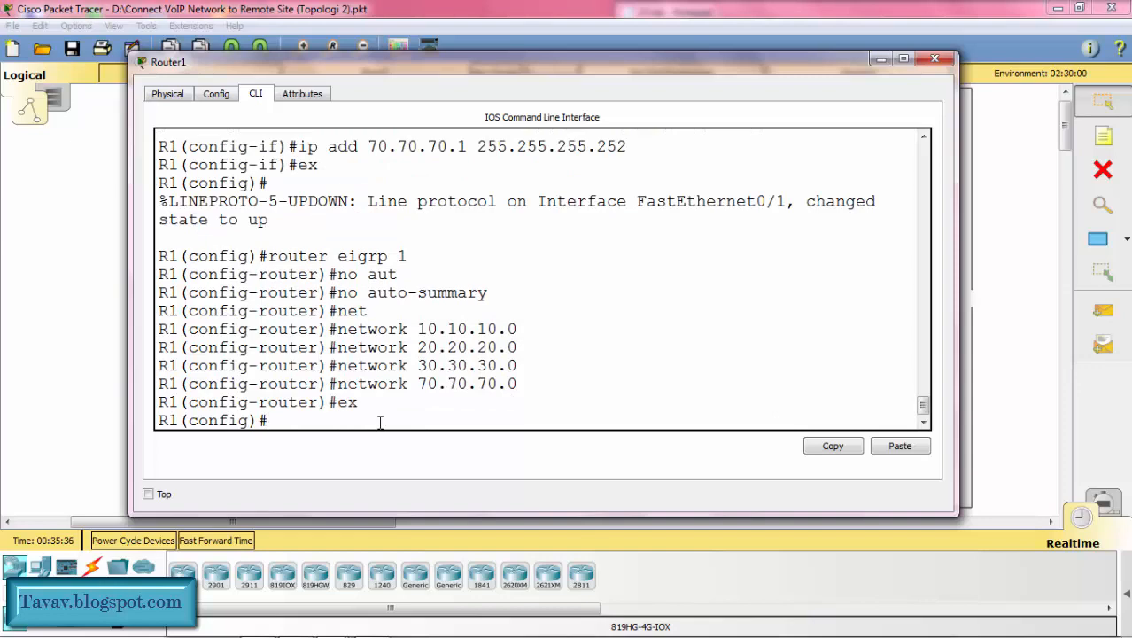
pyautogui.click(877, 59)
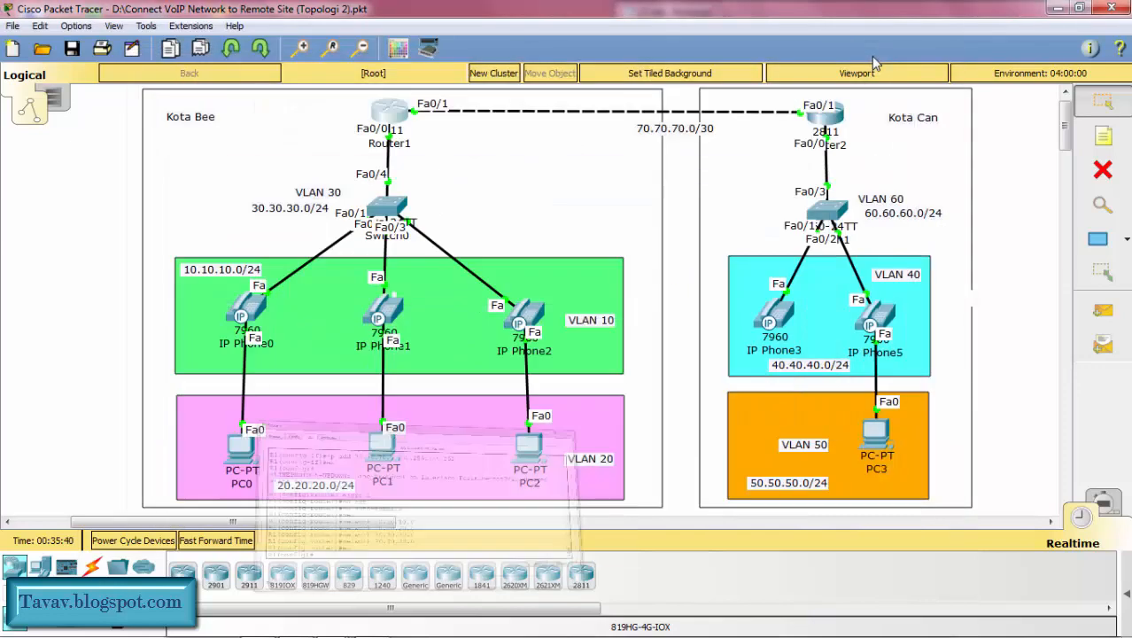
# Step: Open Router2's CLI, enter EIGRP 1 configuration and disable automatic summarization
pyautogui.click(831, 120)
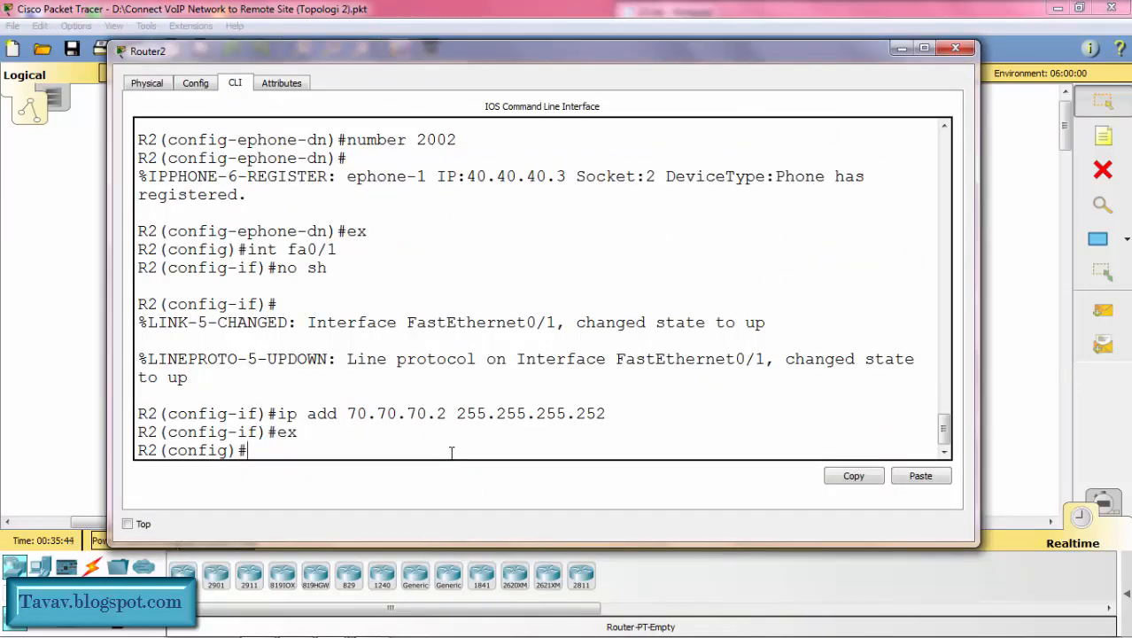
pyautogui.write('router eigrp')
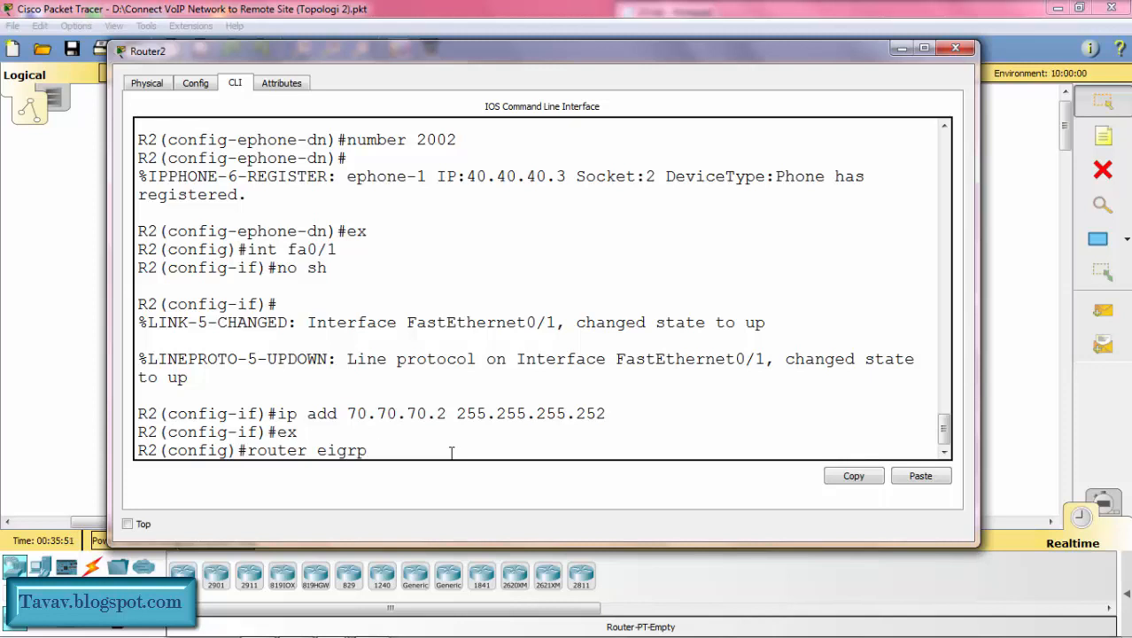
pyautogui.write('1')
pyautogui.press('Return')
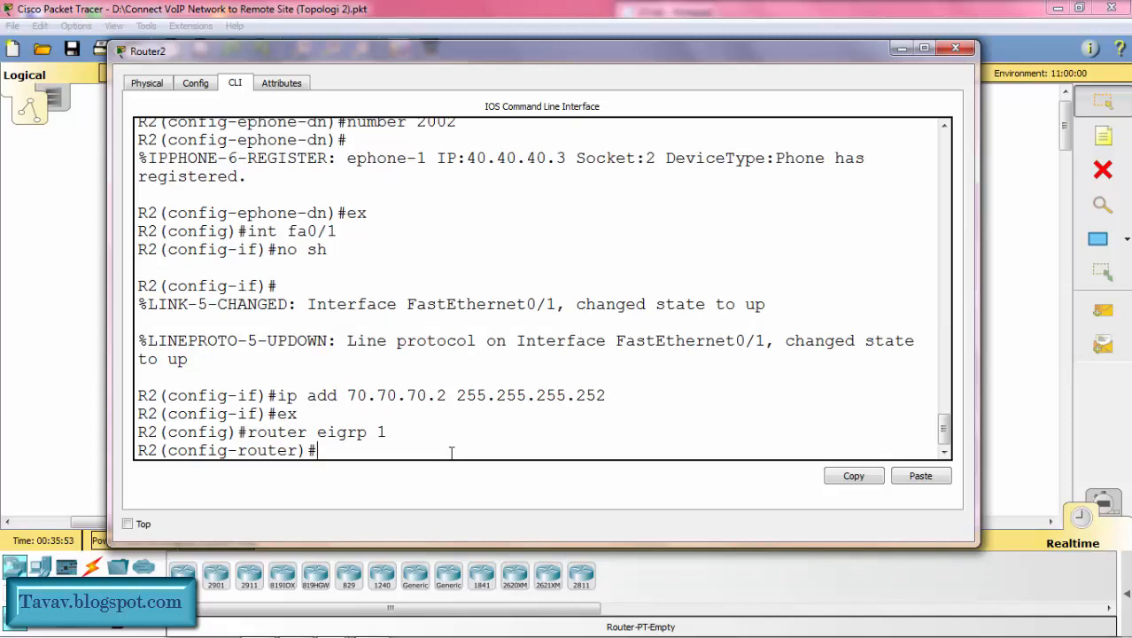
pyautogui.write('no aut')
pyautogui.press('Tab')
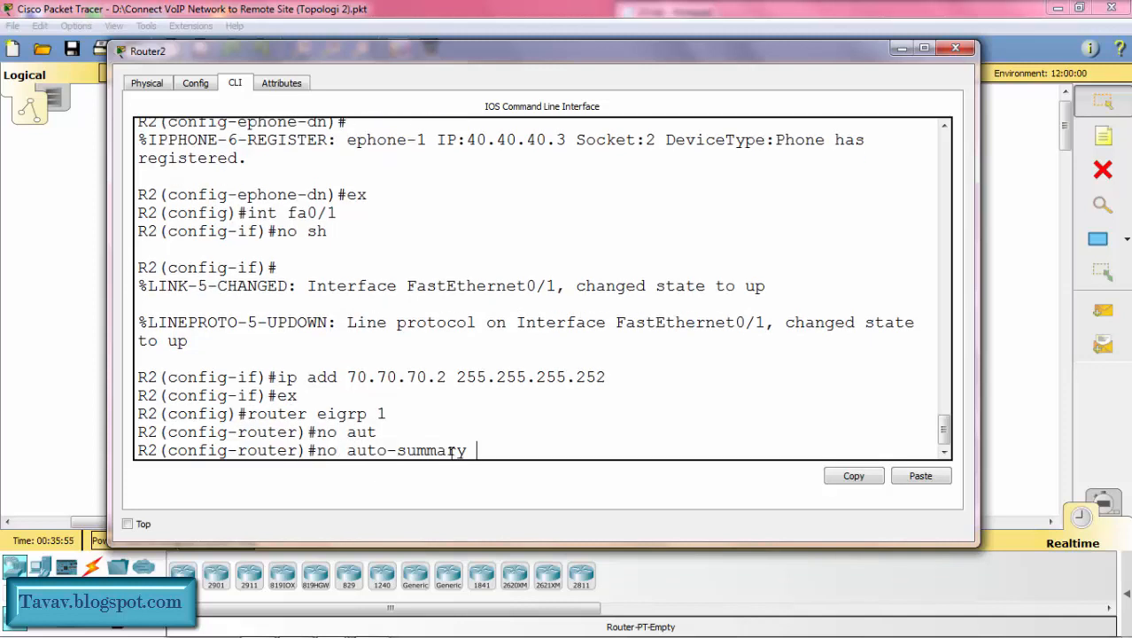
pyautogui.press('Return')
# Step: Add network 40.40.40.0 to EIGRP 1 on Router2
pyautogui.write('net')
pyautogui.press('Tab')
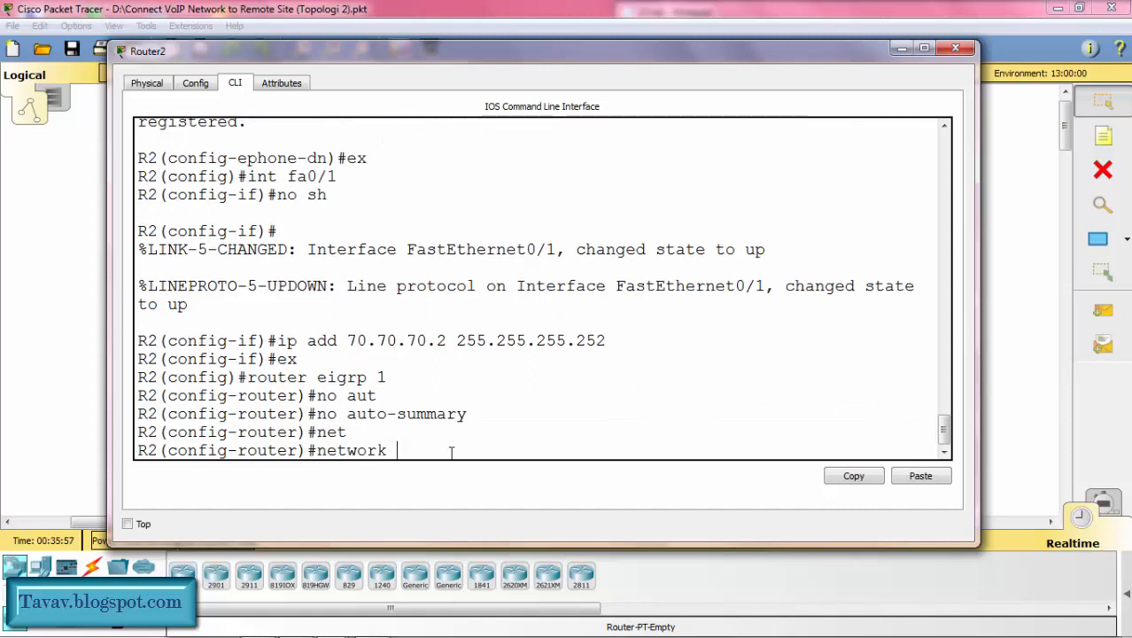
pyautogui.write('40.40.40.0')
pyautogui.press('Return')
# Step: Add network 50.50.50.0 to EIGRP 1 on Router2 by editing the recalled network command
pyautogui.press('Up')
pyautogui.press('Left')
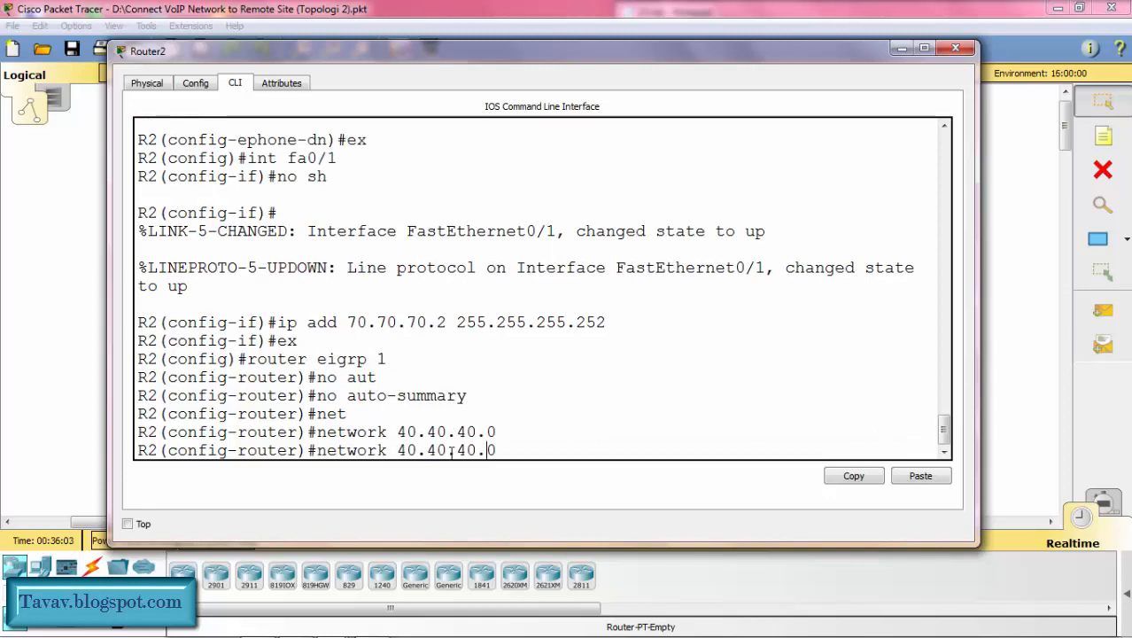
pyautogui.press('BackSpace')
pyautogui.write('5')
pyautogui.press('Left')
pyautogui.press('Left')
pyautogui.press('Left')
pyautogui.press('BackSpace')
pyautogui.write('5')
pyautogui.press('Left')
pyautogui.press('Left')
pyautogui.press('Left')
pyautogui.press('BackSpace')
pyautogui.write('5')
pyautogui.press('Return')
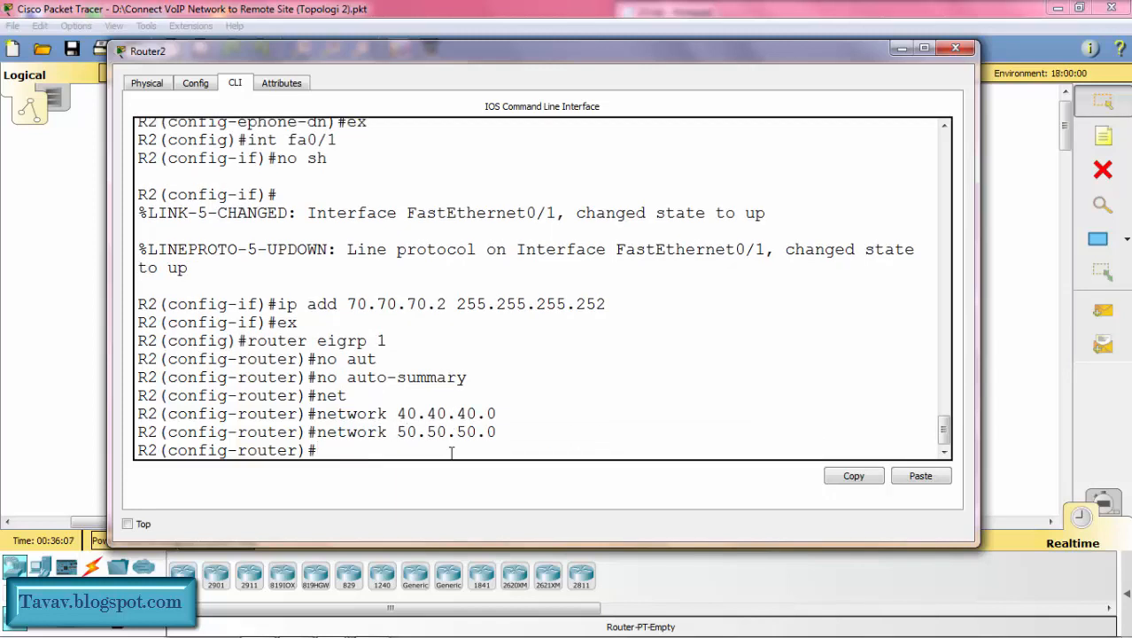
# Step: Add network 60.60.60.0 to EIGRP 1 on Router2 by reusing the previous network command
pyautogui.press('Up')
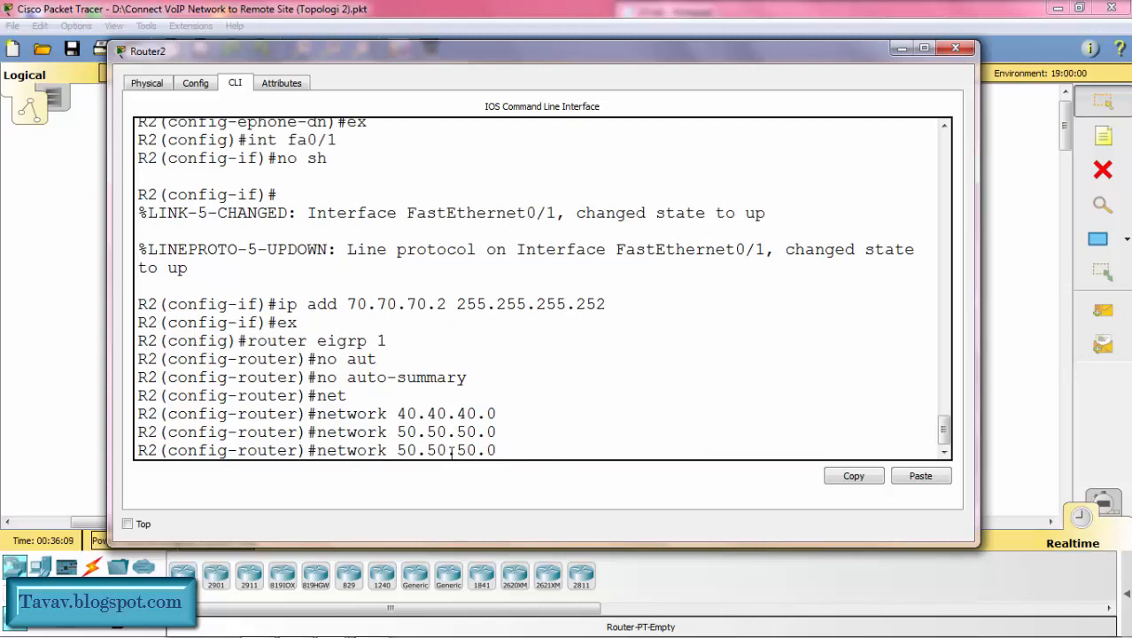
pyautogui.press('Left')
pyautogui.press('Left')
pyautogui.press('BackSpace')
pyautogui.press('BackSpace')
pyautogui.write('60')
pyautogui.press('Left')
pyautogui.press('Left')
pyautogui.press('Left')
pyautogui.press('BackSpace')
pyautogui.press('BackSpace')
pyautogui.write('60')
pyautogui.press('Left')
pyautogui.press('Left')
pyautogui.press('Left')
pyautogui.press('Left')
pyautogui.press('BackSpace')
pyautogui.write('6')
pyautogui.press('Return')
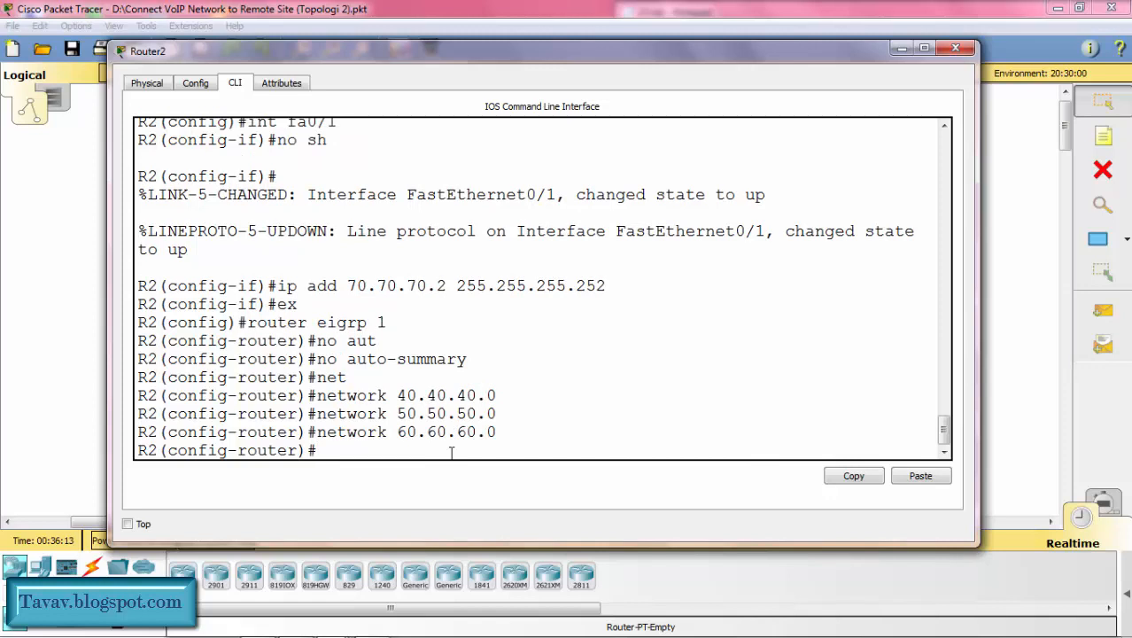
# Step: Add the inter-router network 70.70.70.0 to Router2's EIGRP 1 and exit router configuration
pyautogui.press('Up')
pyautogui.press('Left')
pyautogui.press('Left')
pyautogui.press('BackSpace')
pyautogui.press('BackSpace')
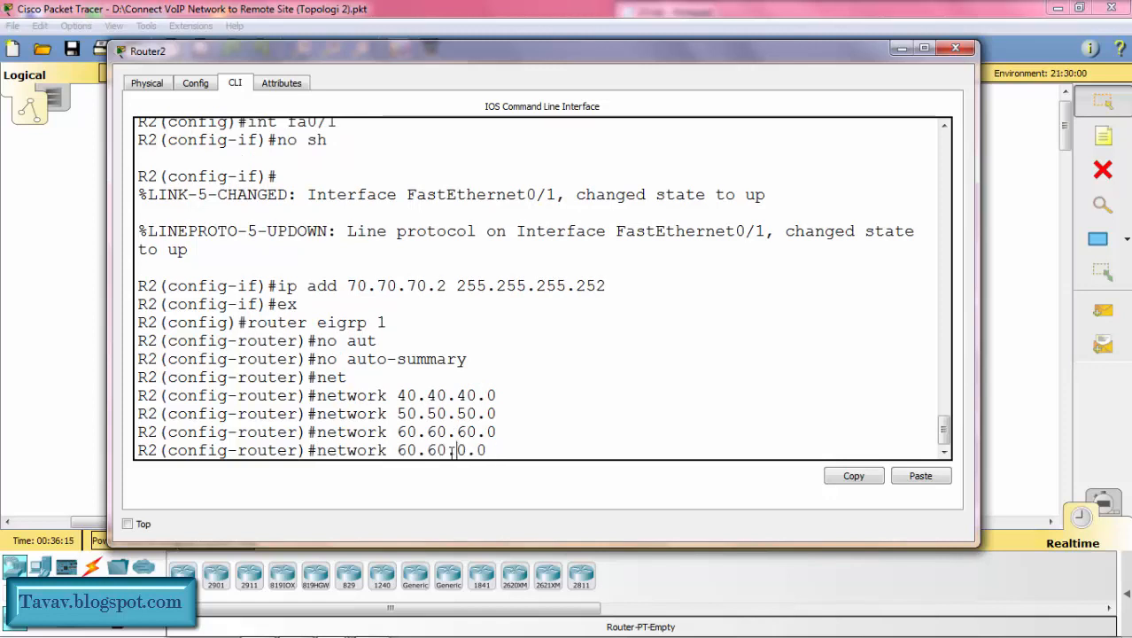
pyautogui.write('70')
pyautogui.press('BackSpace')
pyautogui.press('BackSpace')
pyautogui.write('70')
pyautogui.press('Left')
pyautogui.press('Left')
pyautogui.press('Left')
pyautogui.press('BackSpace')
pyautogui.press('BackSpace')
pyautogui.write('70')
pyautogui.press('Return')
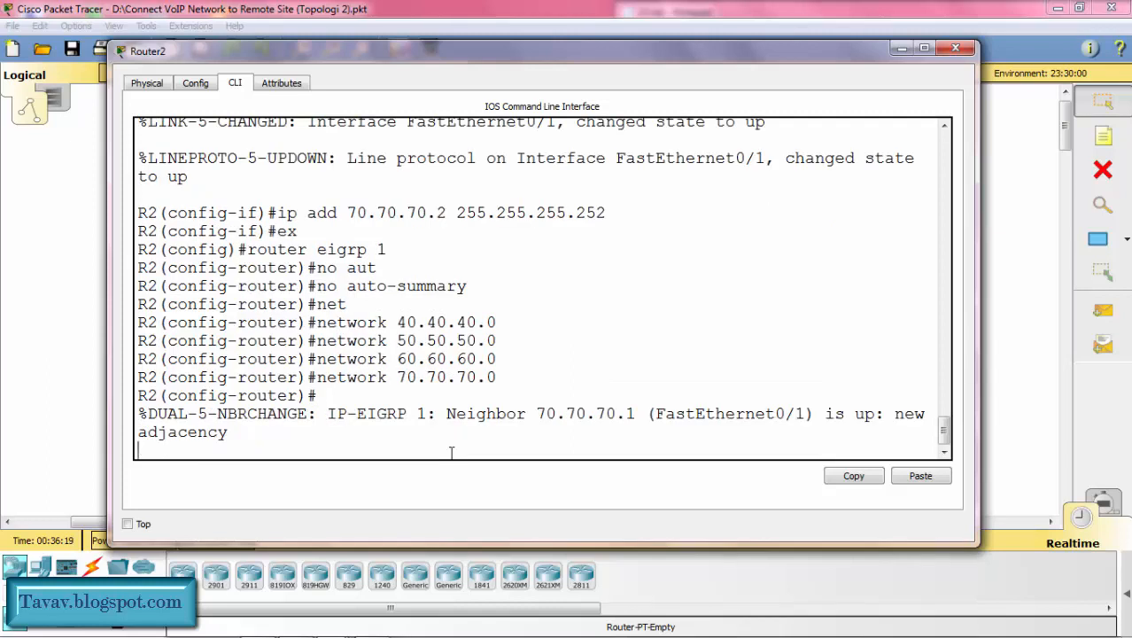
pyautogui.write('ex')
pyautogui.press('Return')
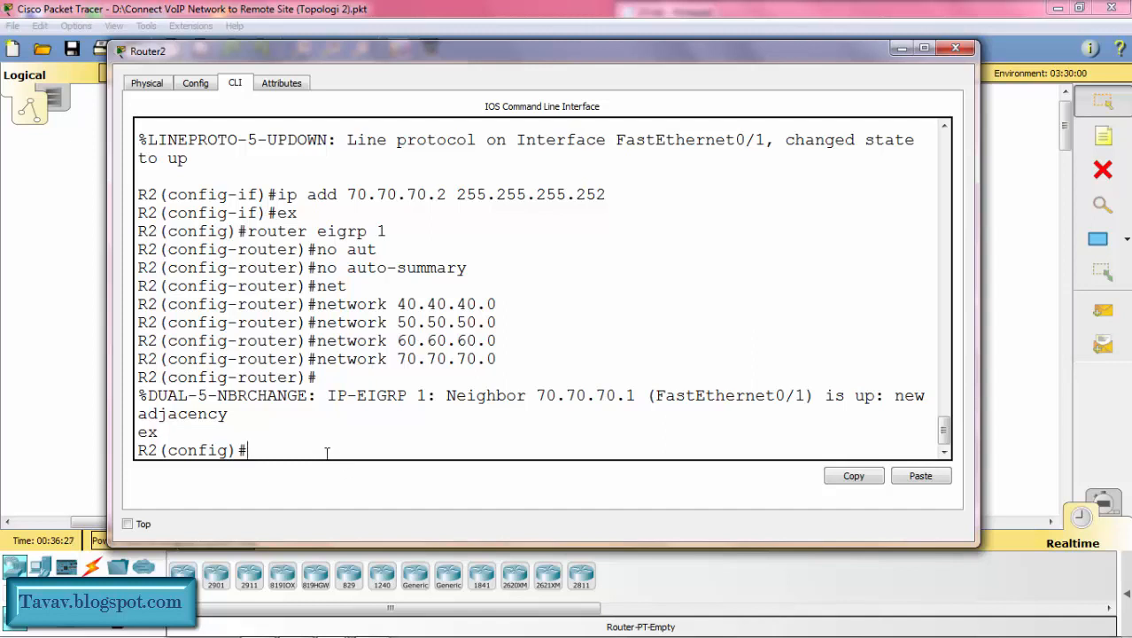
# Step: Display Router2's full IP routing table to check the learned EIGRP routes, and minimize the router window
pyautogui.write('do sh ip route')
pyautogui.press('Return')
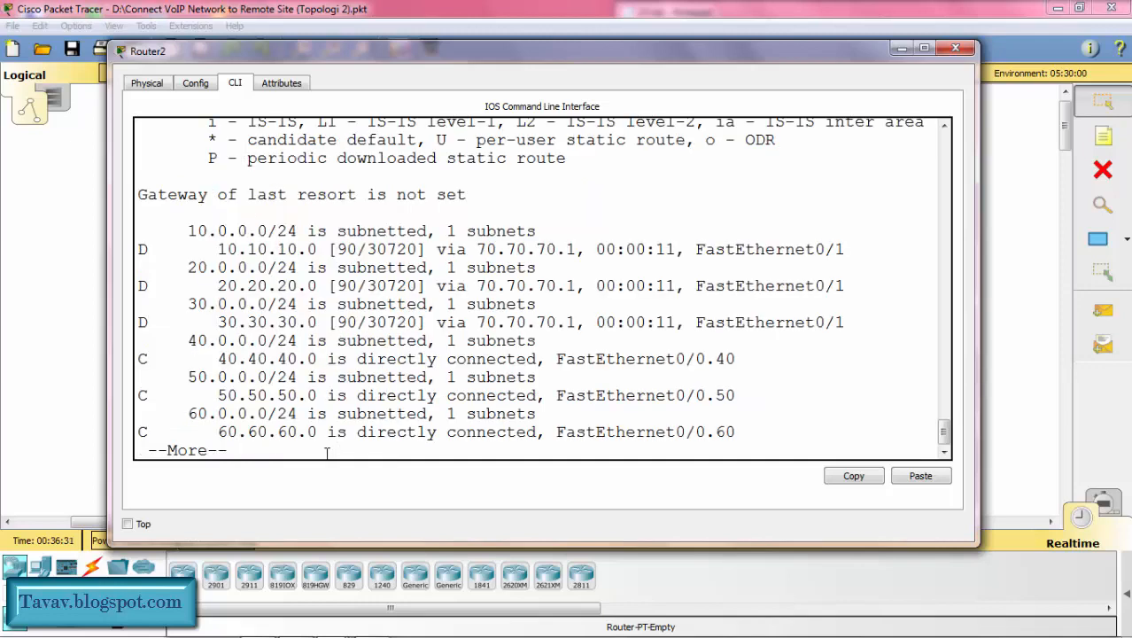
pyautogui.press('space')
pyautogui.press('Return')
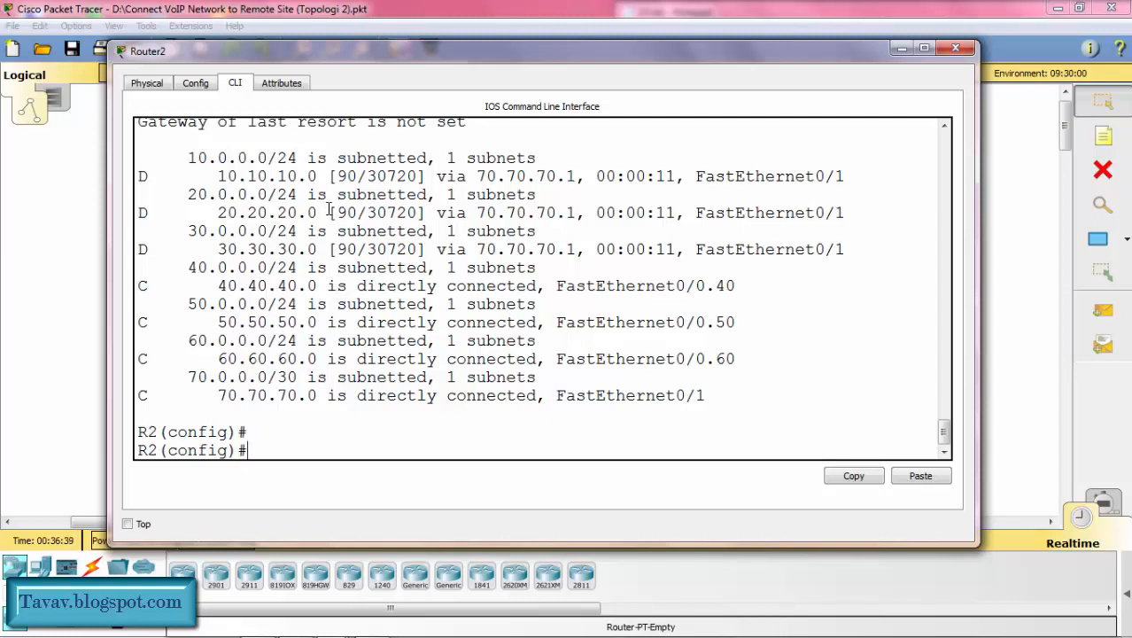
pyautogui.click(898, 49)
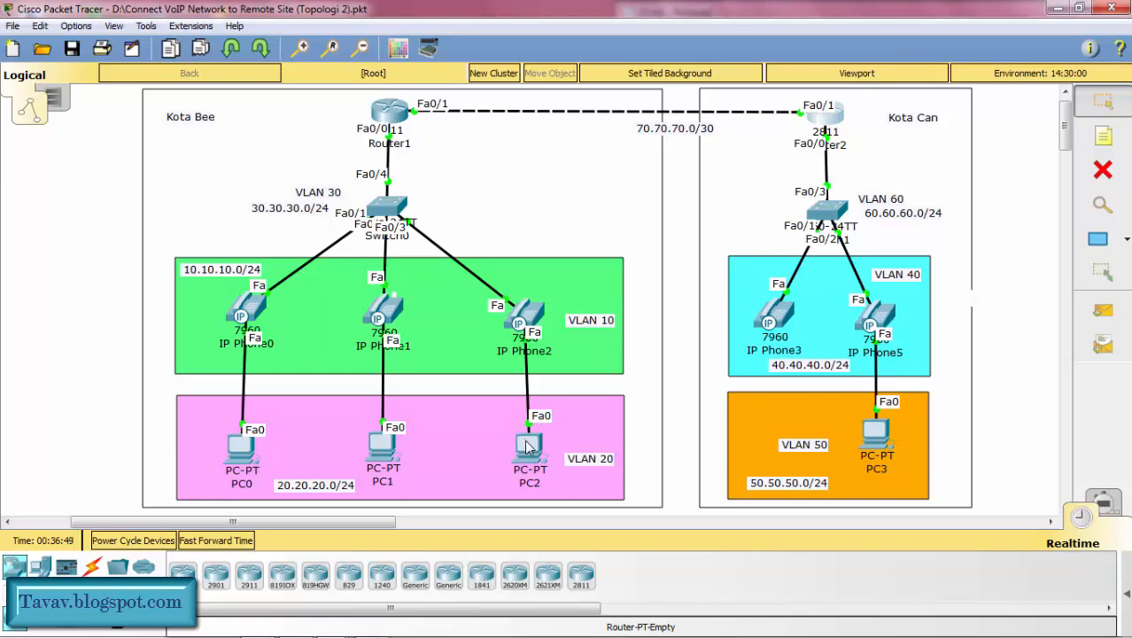
# Step: Ping 50.50.50.2 from PC0's command prompt to test connectivity to the Kota Can data VLAN
pyautogui.moveTo(393, 454)
pyautogui.moveTo(875, 436)
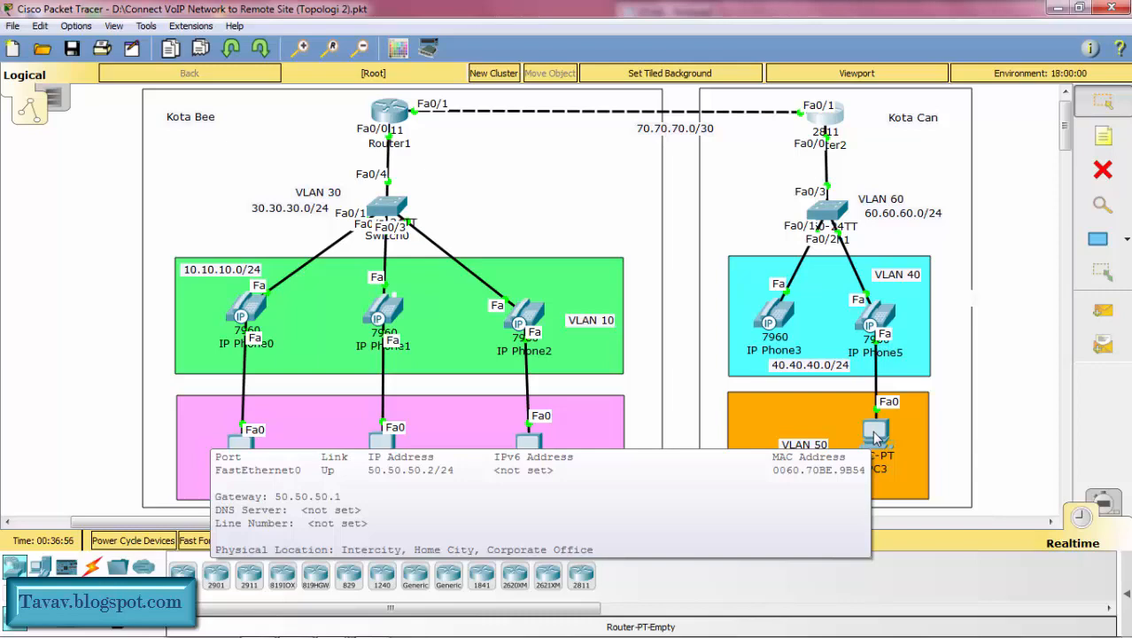
pyautogui.click(240, 443)
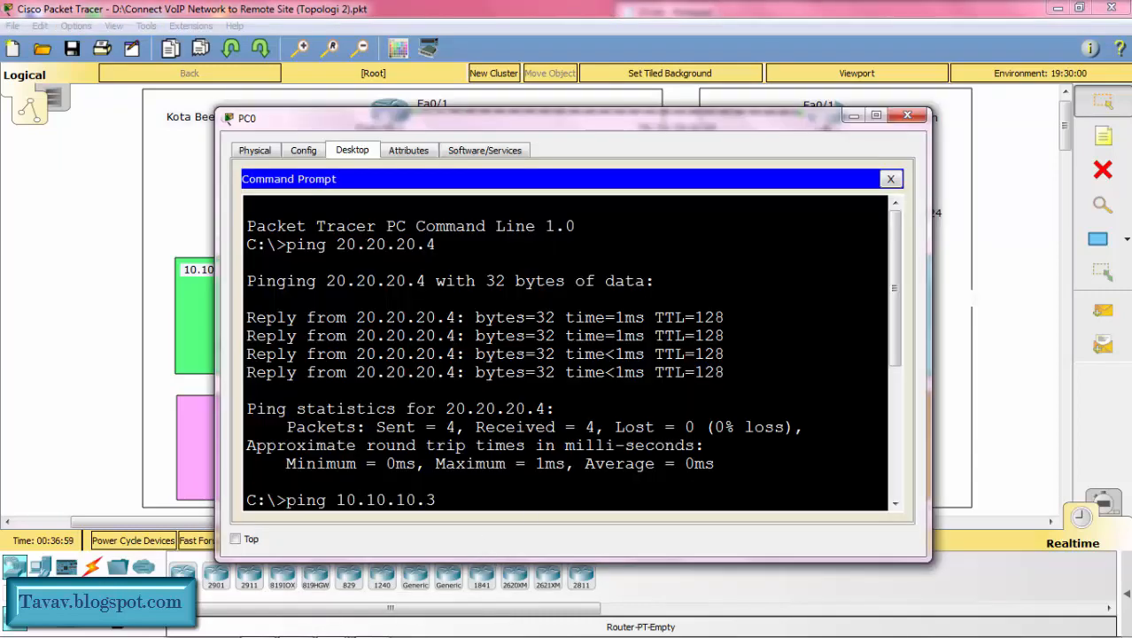
pyautogui.press('Return')
pyautogui.write('pin')
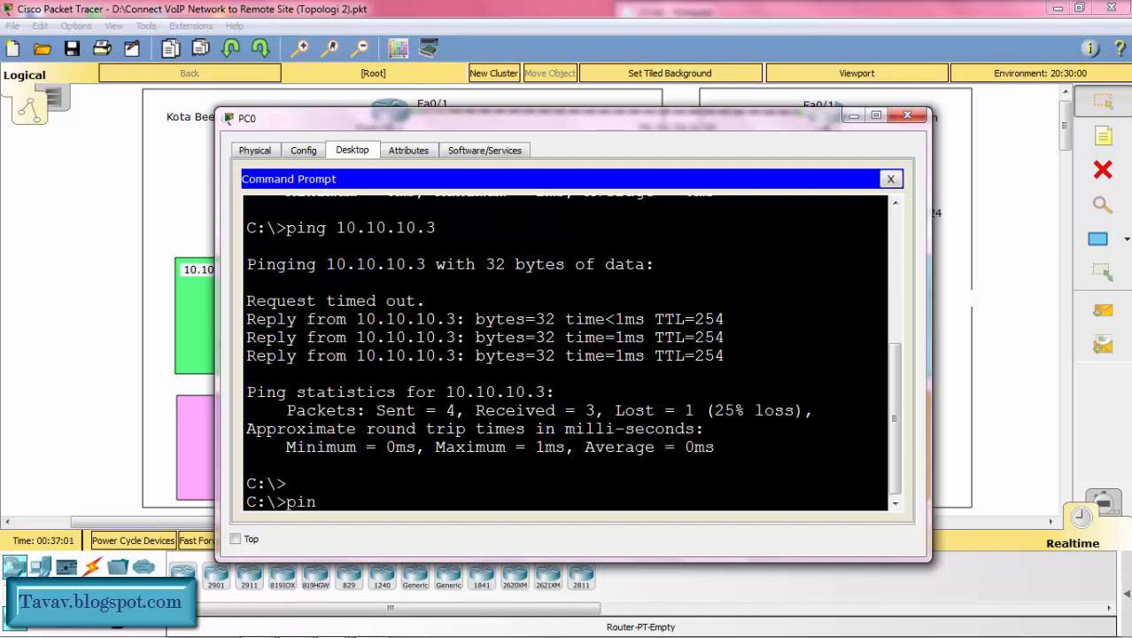
pyautogui.write('g 50.50.50.2')
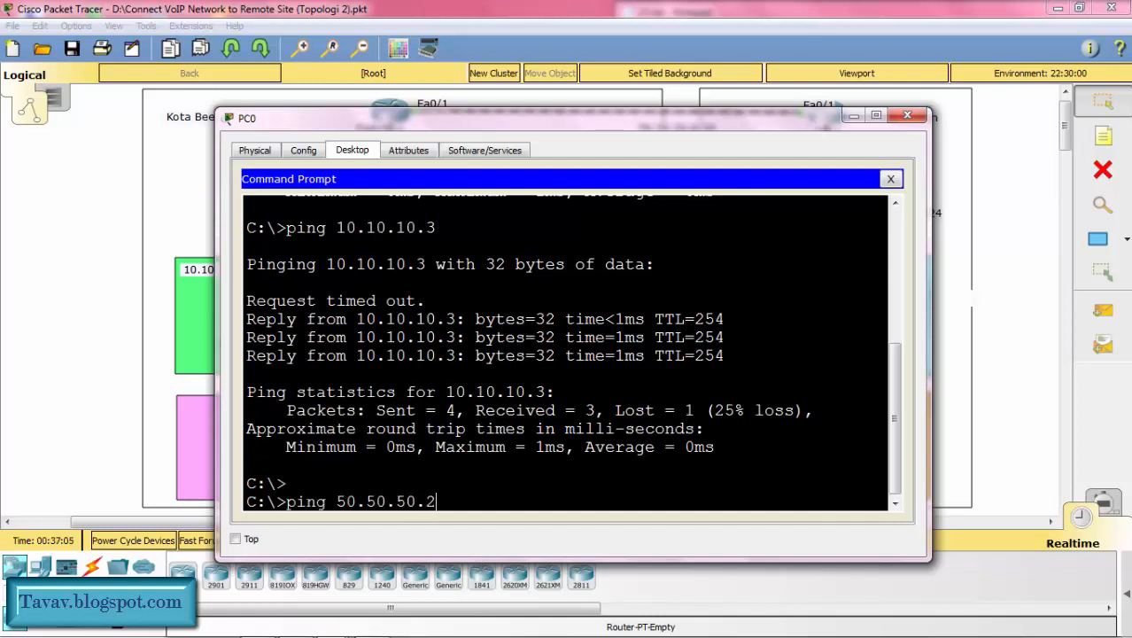
pyautogui.press('Return')
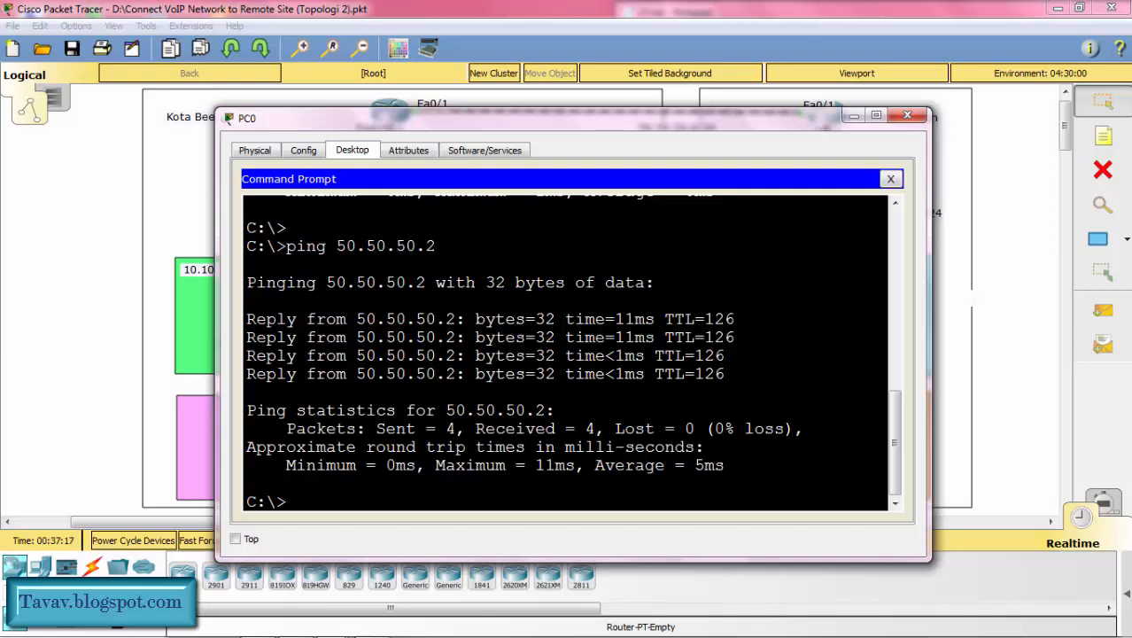
# Step: Ping 40.40.40.3 from PC0 to test reaching the Kota Can voice VLAN, and minimize the PC window
pyautogui.write('ping 40.40.40.')
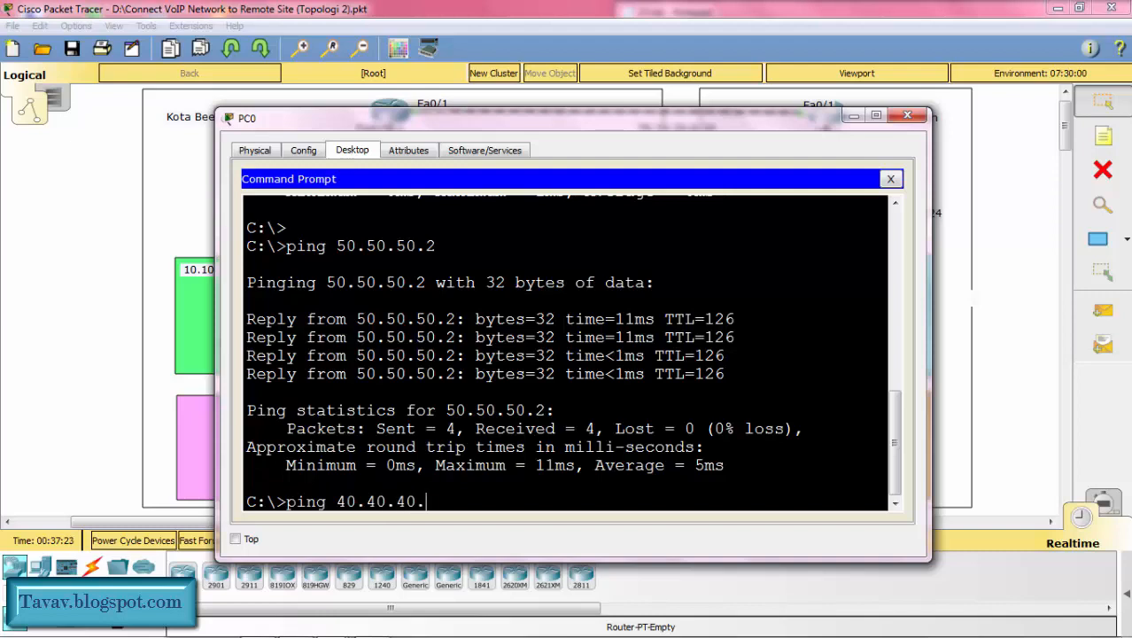
pyautogui.write('3')
pyautogui.press('Return')
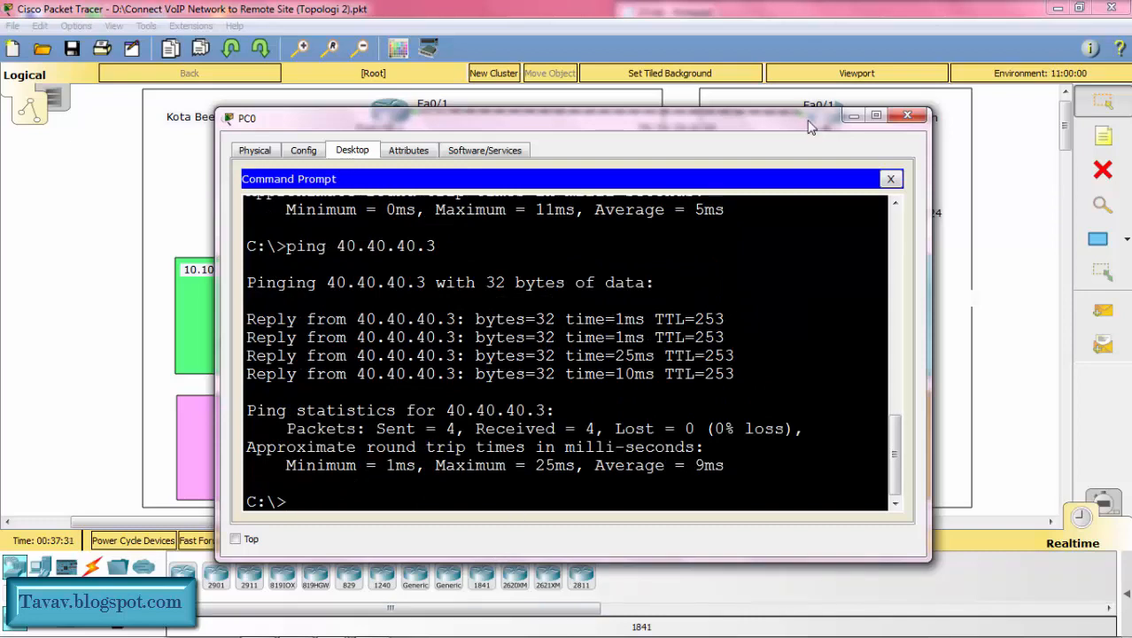
pyautogui.click(852, 117)
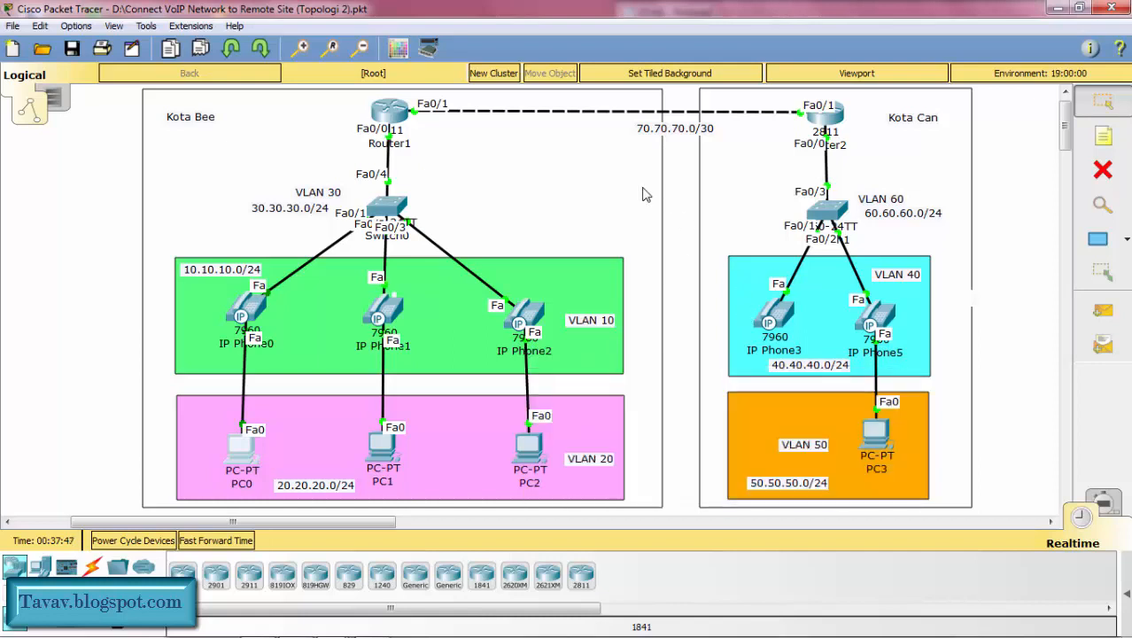
# Step: Create VoIP dial peer 200 in Router1's global configuration with dial-peer voice 200 voip
pyautogui.click(390, 113)
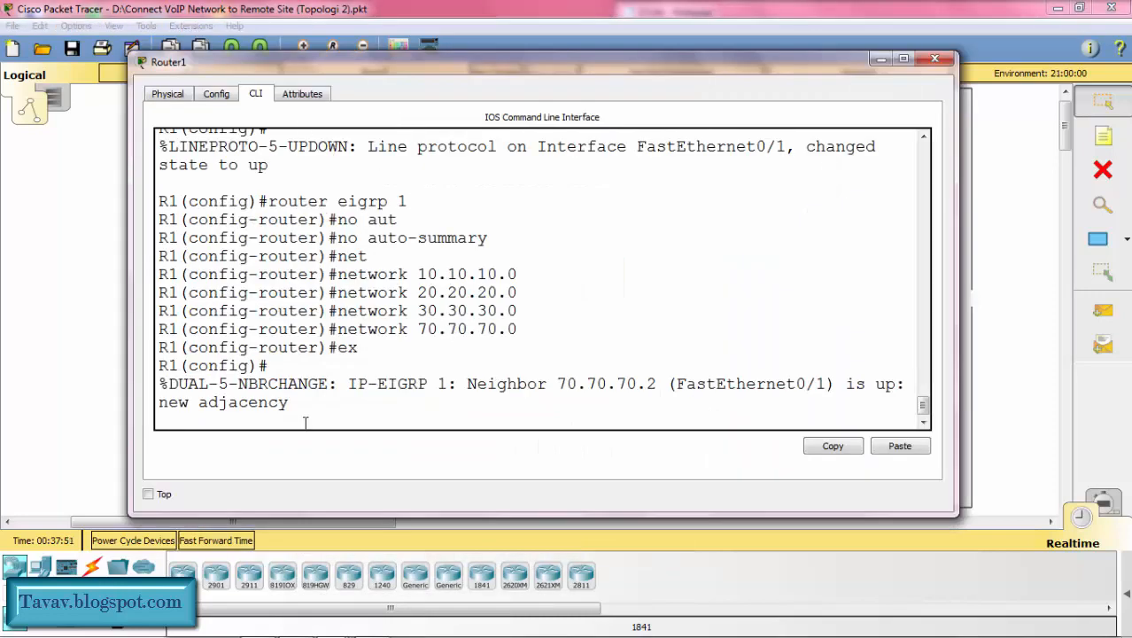
pyautogui.press('Return')
pyautogui.write('dial')
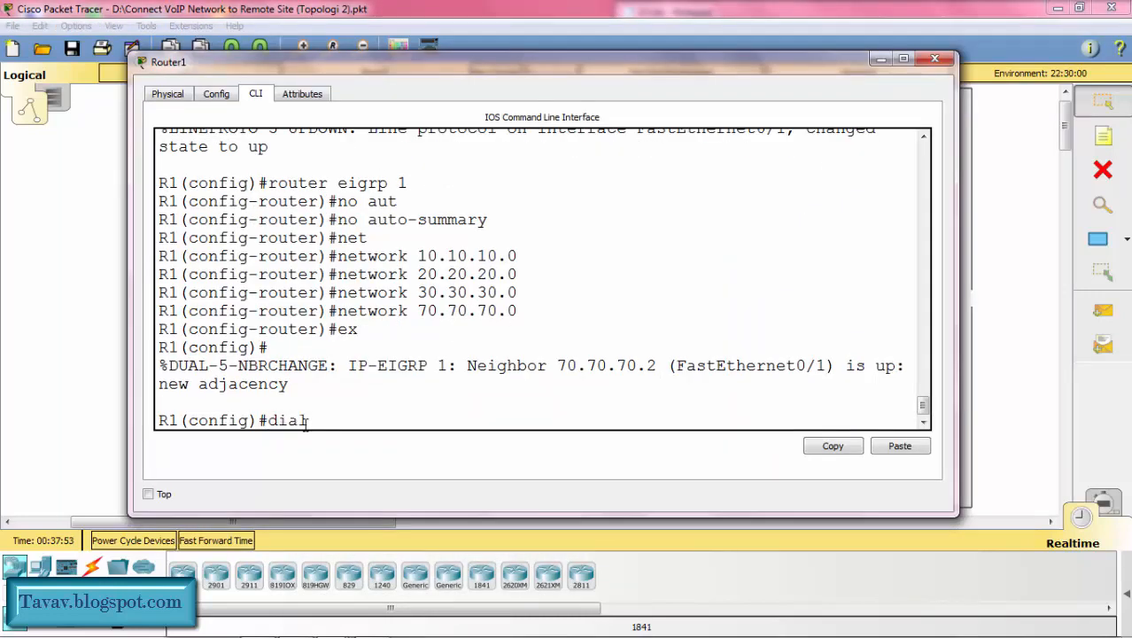
pyautogui.press('Tab')
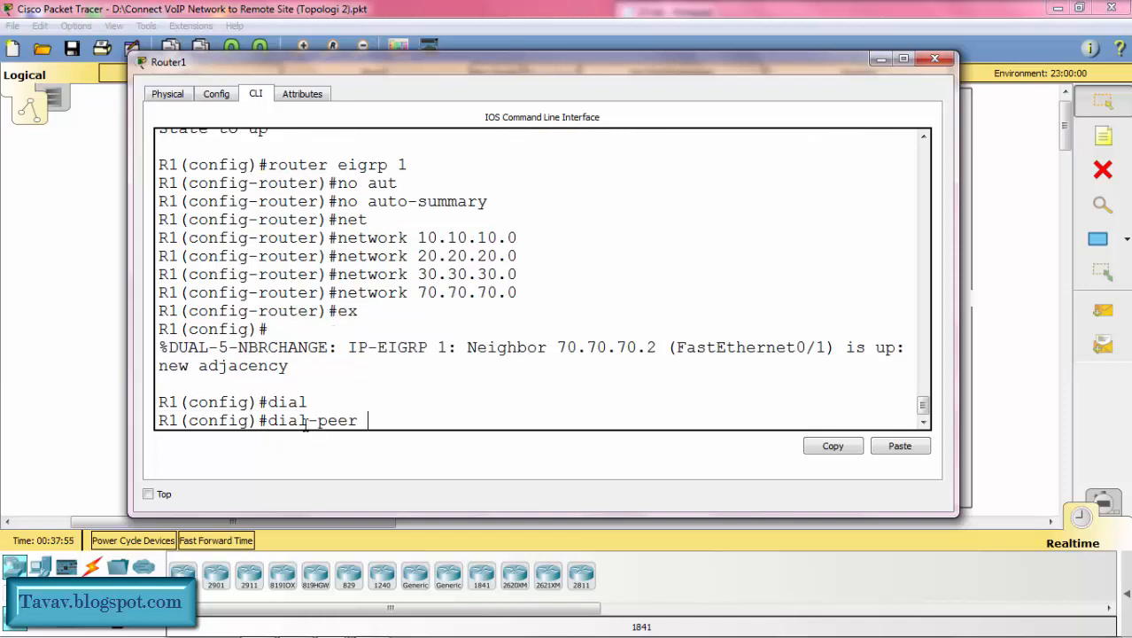
pyautogui.write('v')
pyautogui.press('Tab')
pyautogui.write('200')
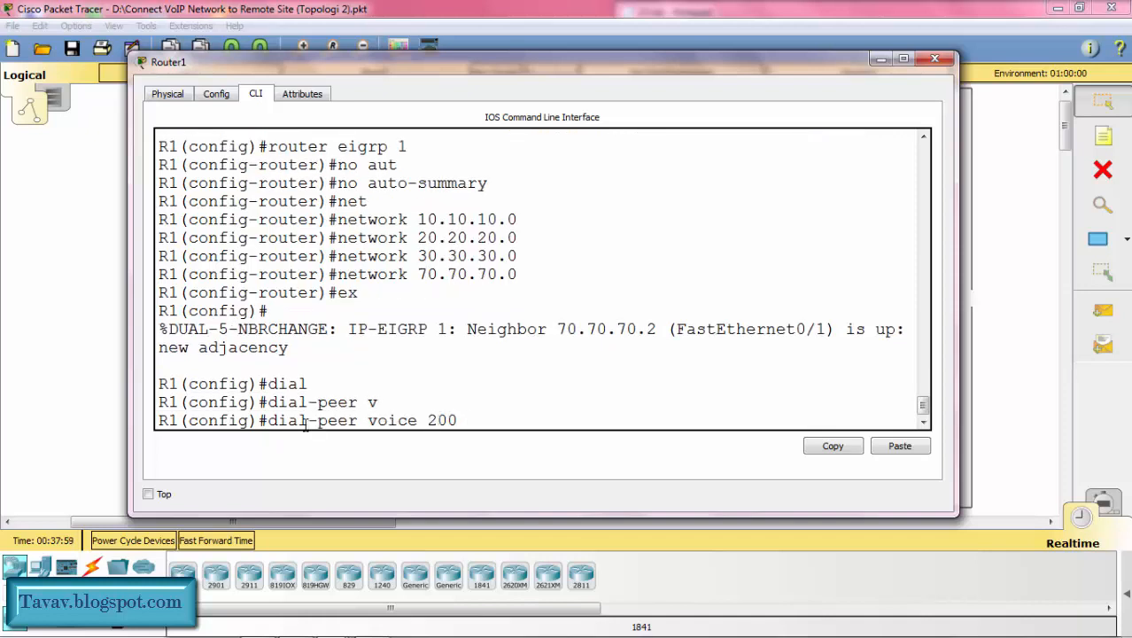
pyautogui.write(' v')
pyautogui.press('Tab')
pyautogui.press('Return')
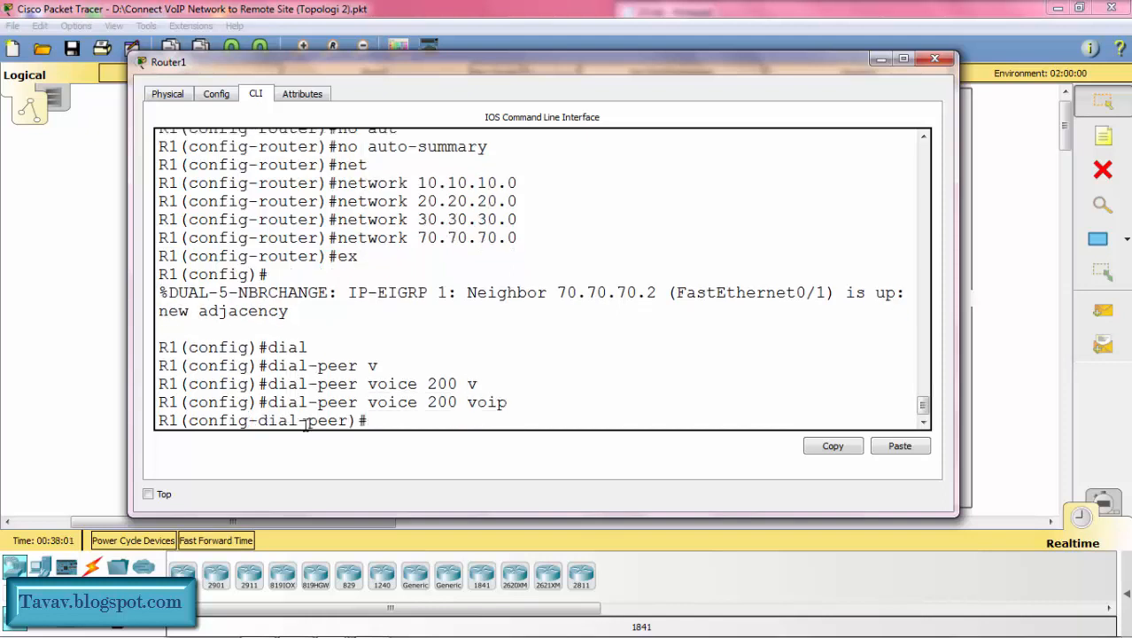
# Step: Set the session target of Router1's dial peer 200 to ipv4:70.70.70.2
pyautogui.write('sess')
pyautogui.press('Tab')
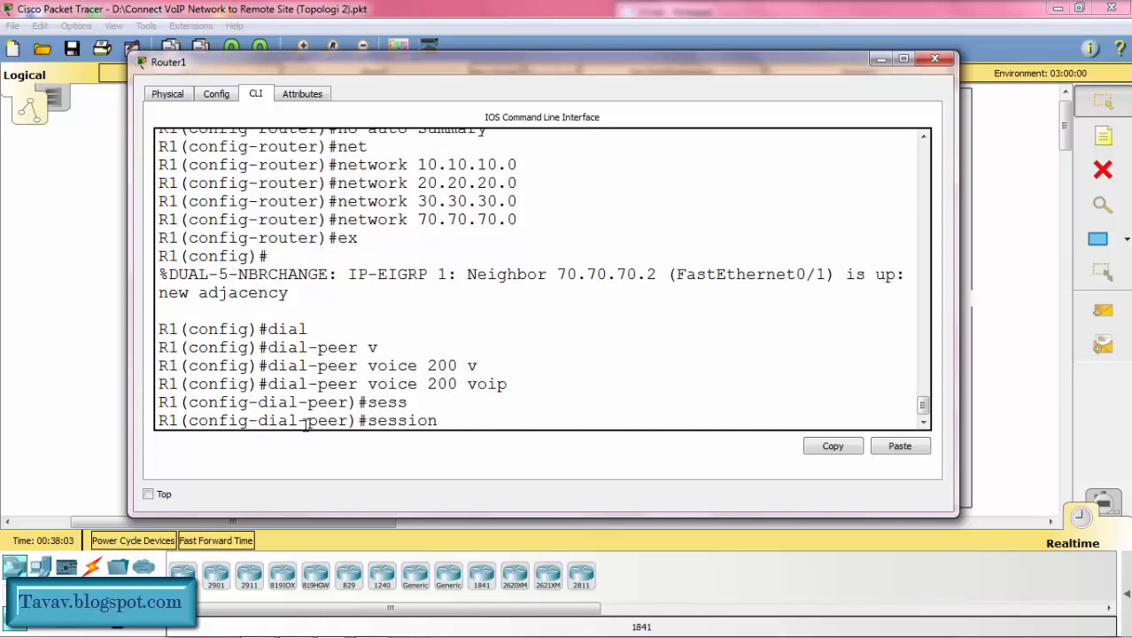
pyautogui.write('tar')
pyautogui.press('Tab')
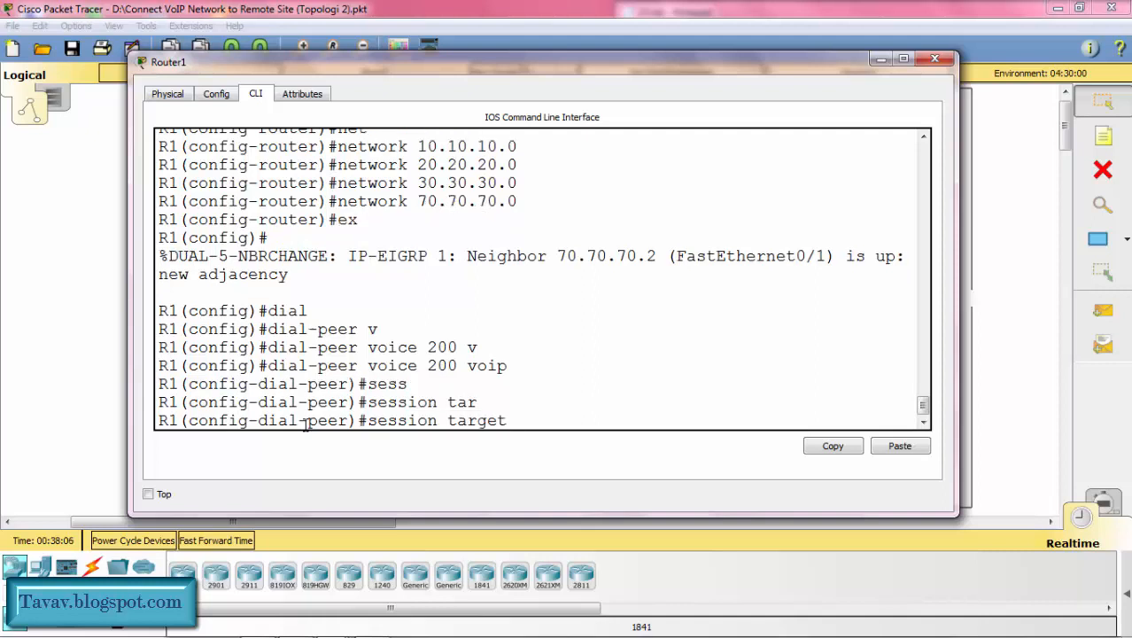
pyautogui.write('ipv4:')
pyautogui.moveTo(547, 72); pyautogui.dragTo(530, 276)
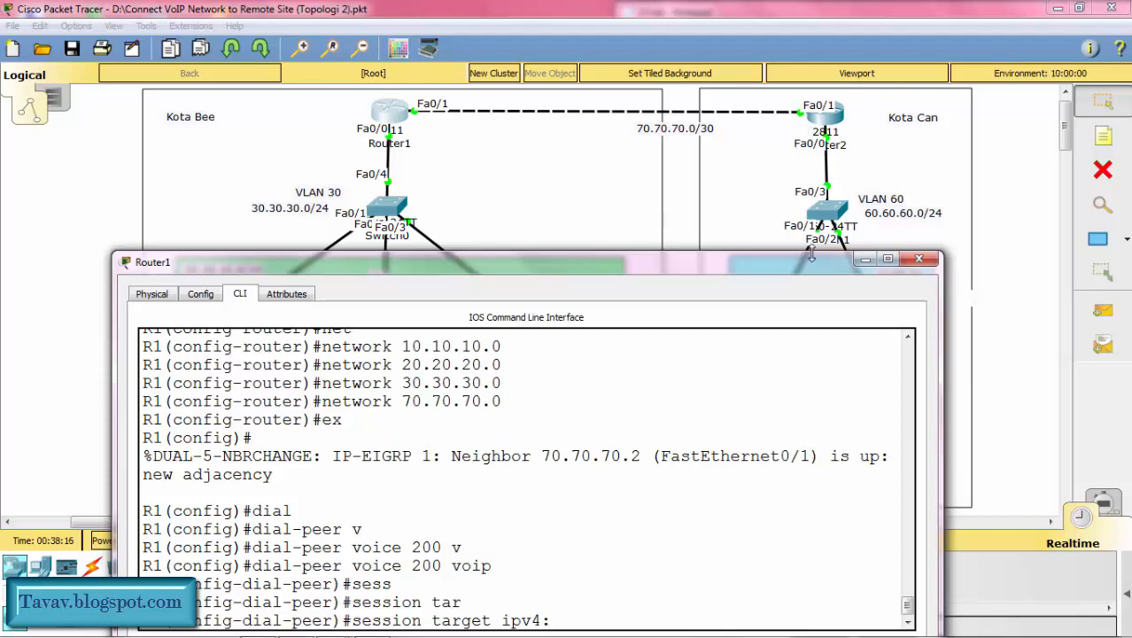
pyautogui.moveTo(806, 265); pyautogui.dragTo(867, 75)
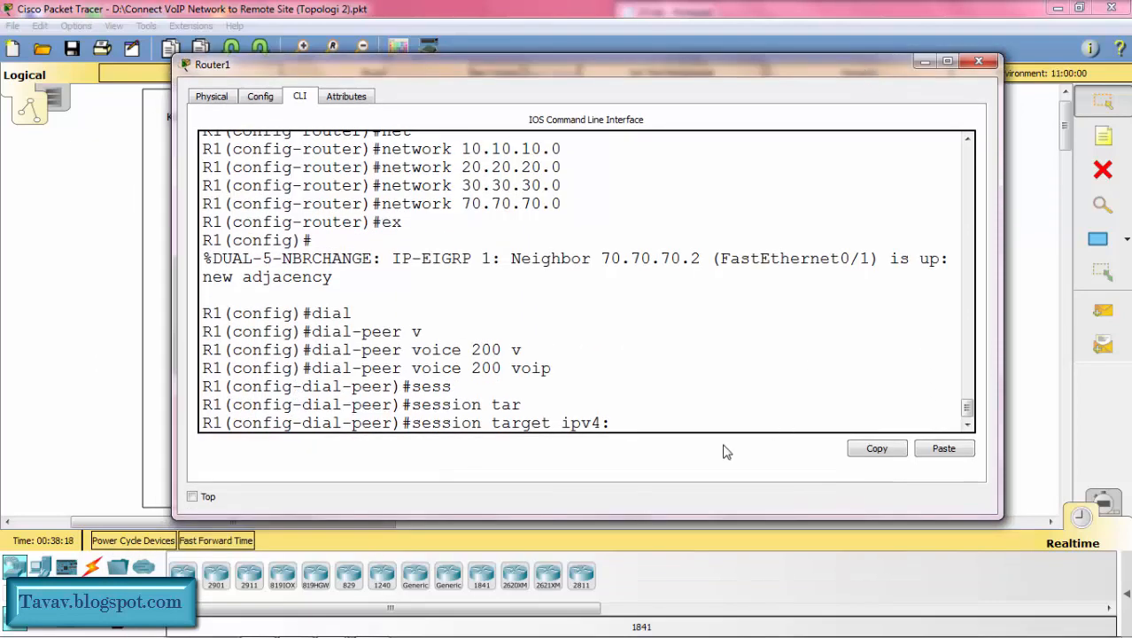
pyautogui.write('70.70.70.2')
pyautogui.press('Return')
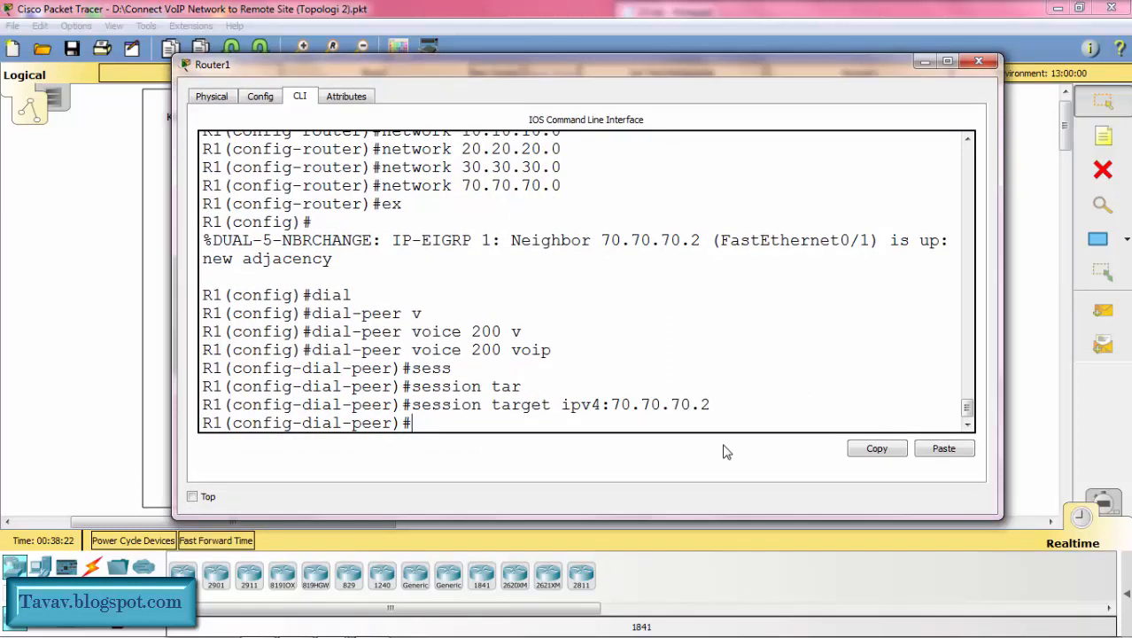
# Step: Set the destination pattern of Router1's dial peer to 200. and exit dial-peer configuration
pyautogui.write('des')
pyautogui.press('Tab')
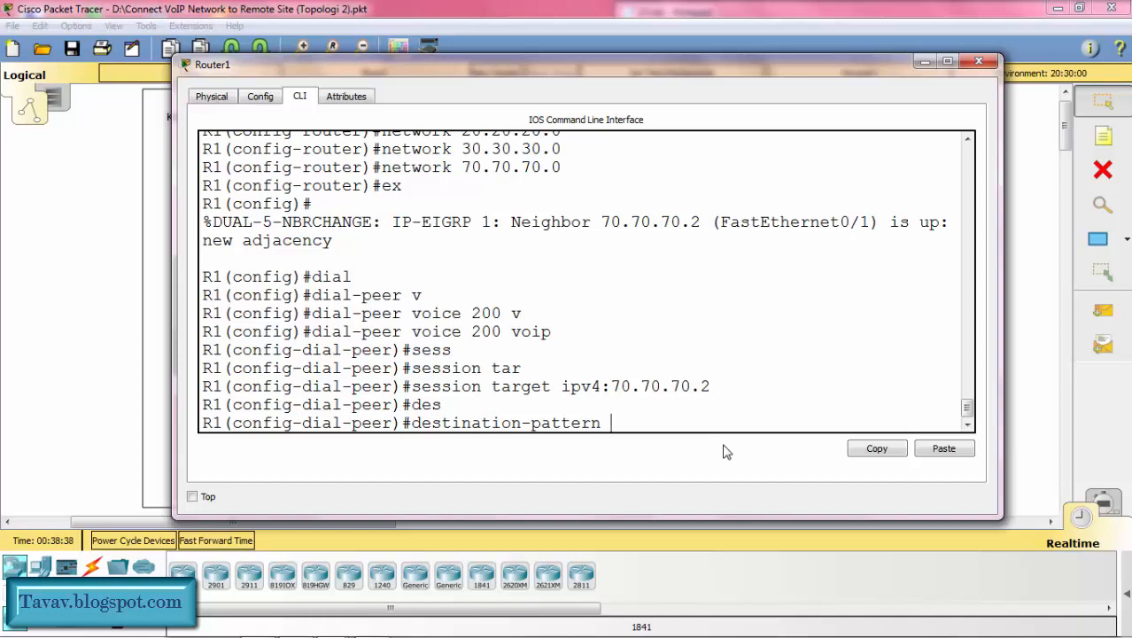
pyautogui.write('200.')
pyautogui.press('Return')
pyautogui.write('ex')
pyautogui.press('Return')
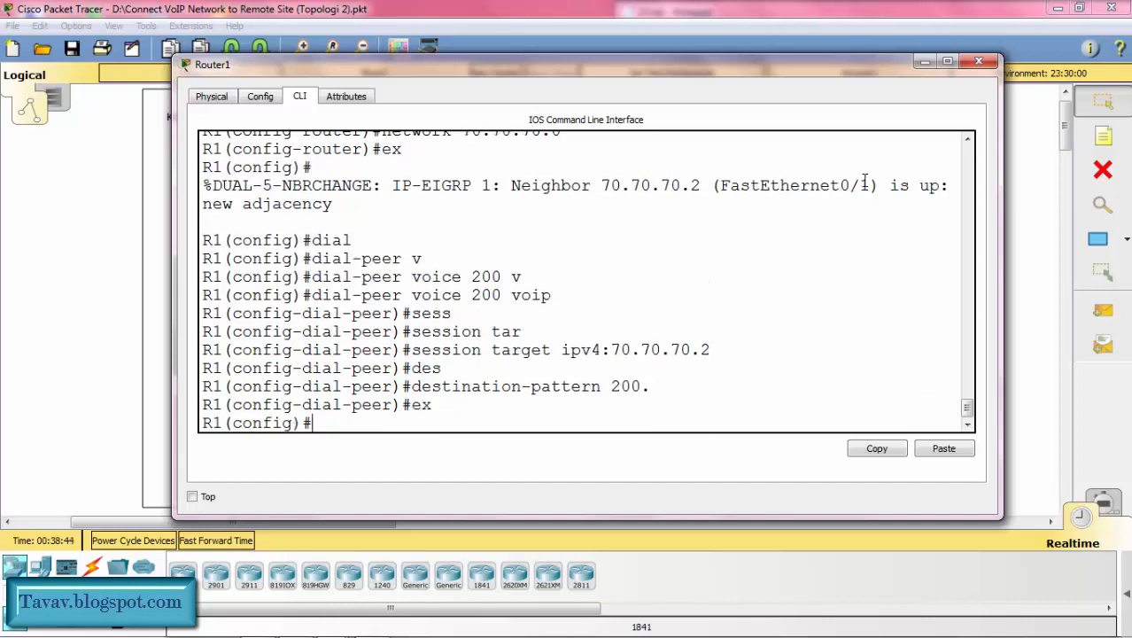
# Step: Minimize Router1's window and create VoIP dial peer 200 in Router2's global configuration with dial-peer voice 200 voip
pyautogui.click(927, 64)
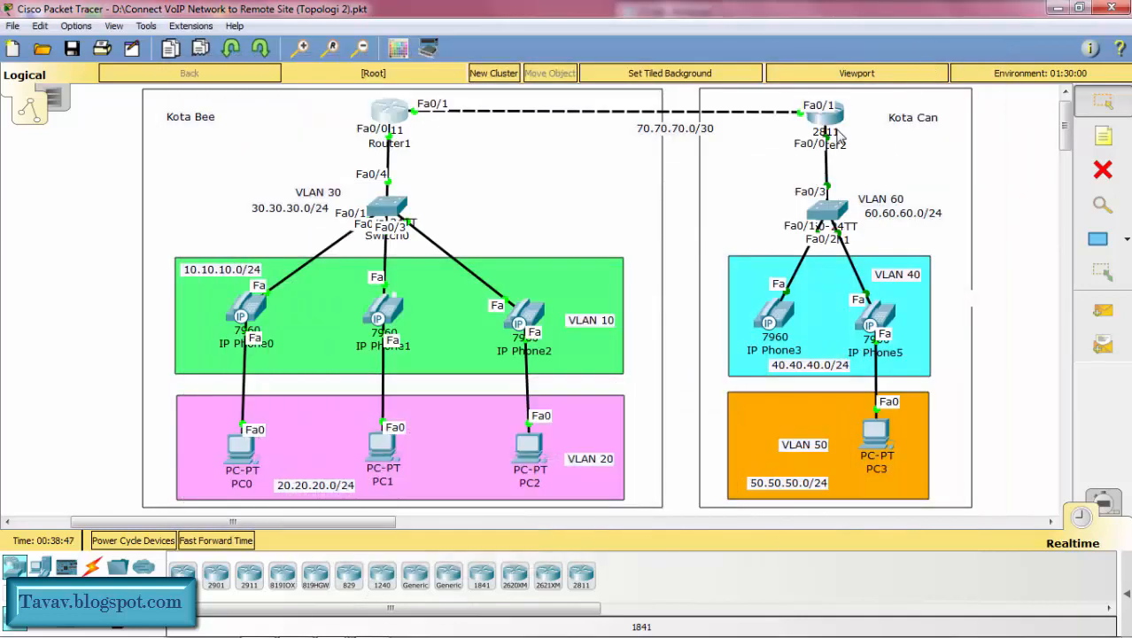
pyautogui.click(830, 126)
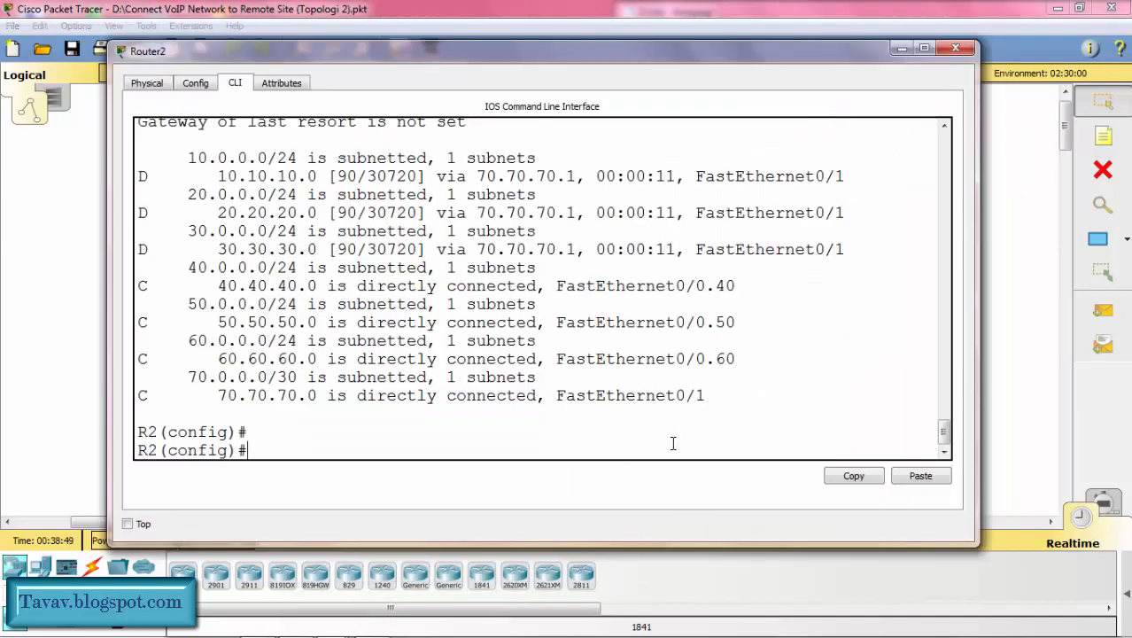
pyautogui.write('dial')
pyautogui.press('Tab')
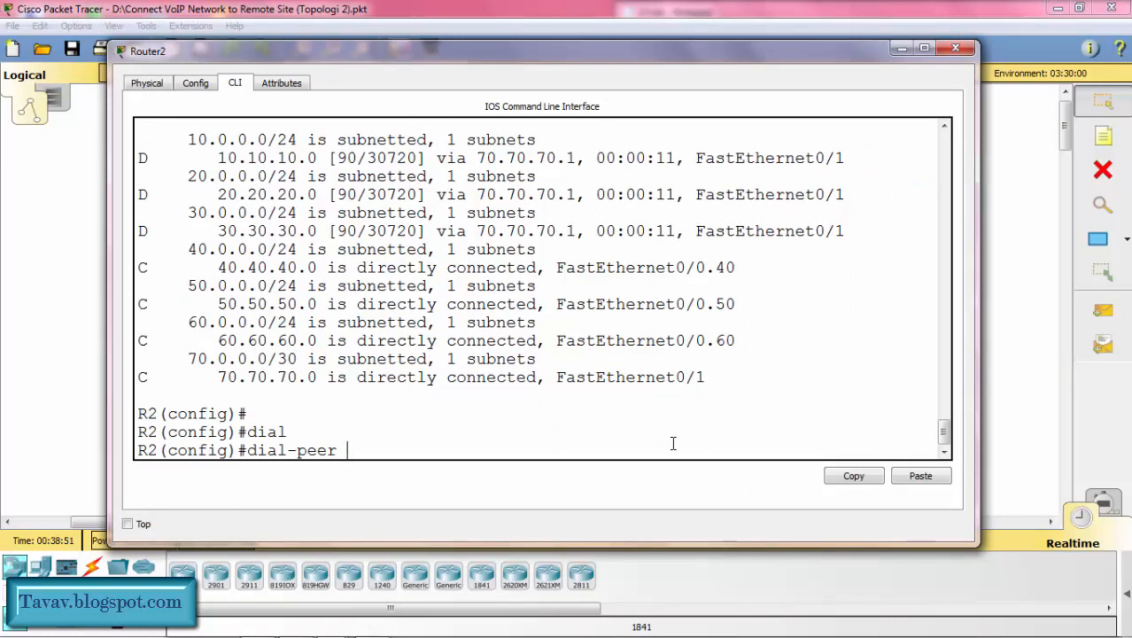
pyautogui.write('v')
pyautogui.press('Tab')
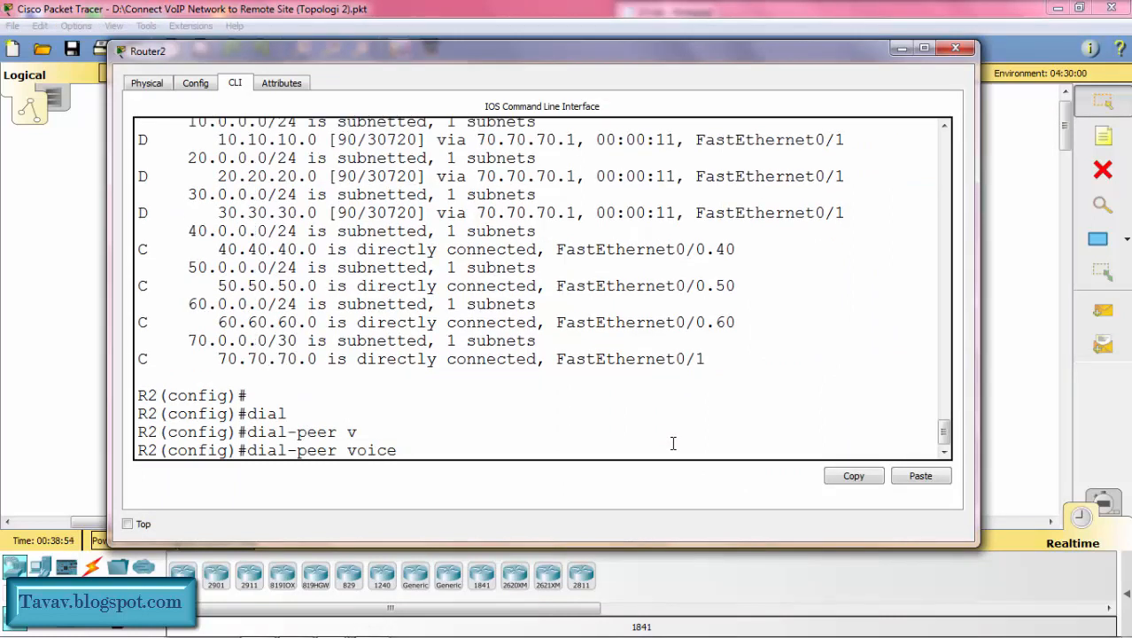
pyautogui.write('200 v')
pyautogui.press('Tab')
pyautogui.press('Return')
# Step: Set the session target of Router2's dial peer 200 to ipv4:70.70.70.1
pyautogui.write('sess')
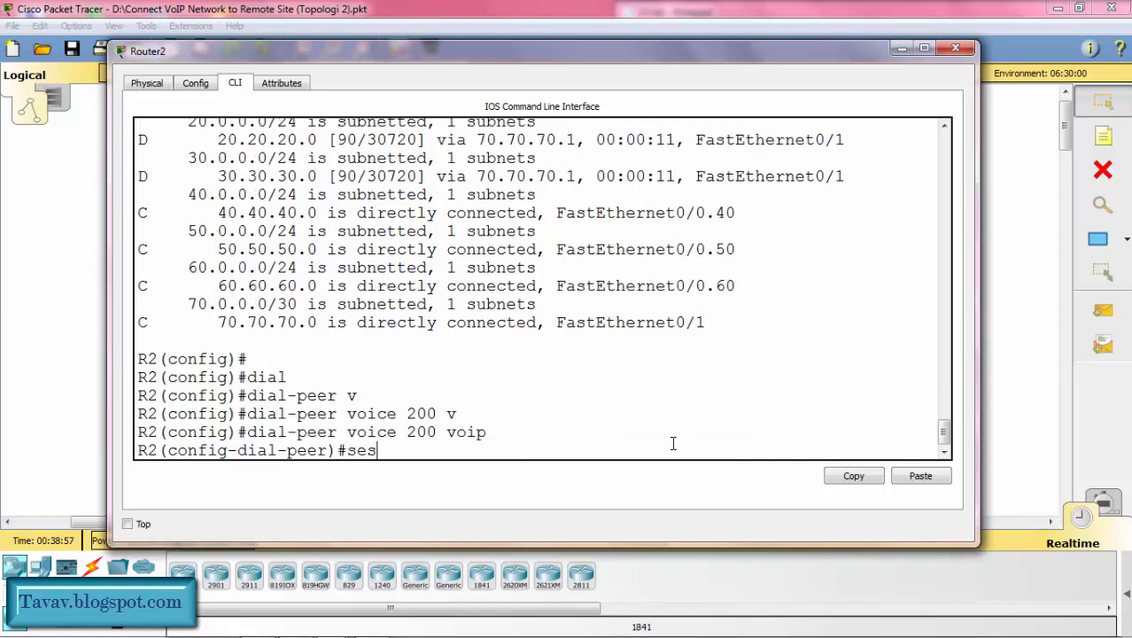
pyautogui.press('Tab')
pyautogui.write('ta')
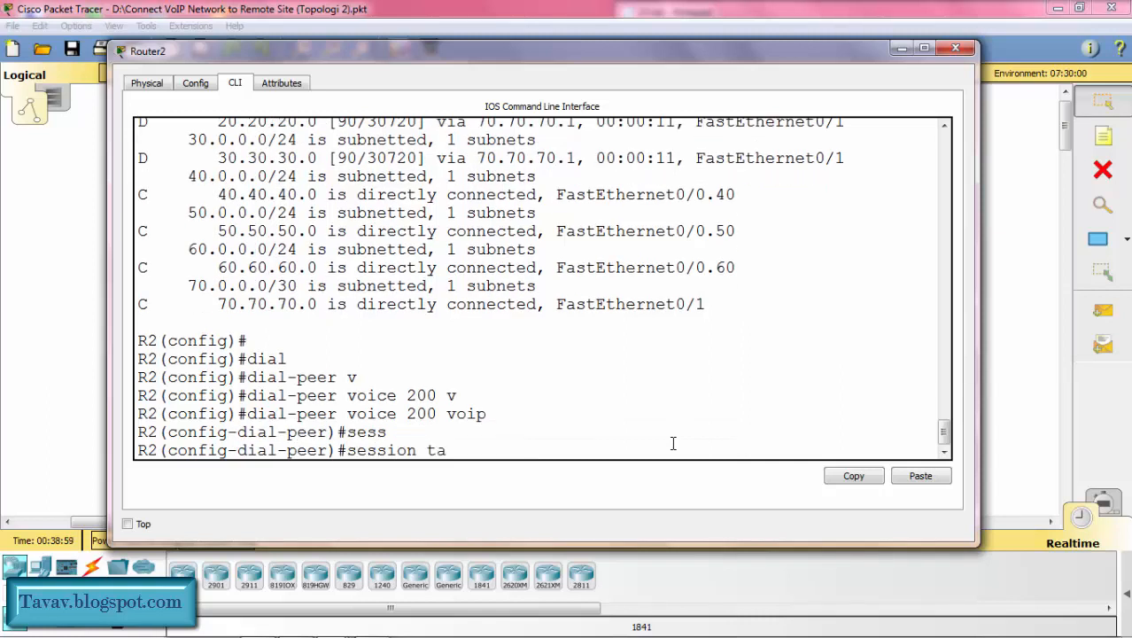
pyautogui.write('r')
pyautogui.press('Tab')
pyautogui.write('ipv')
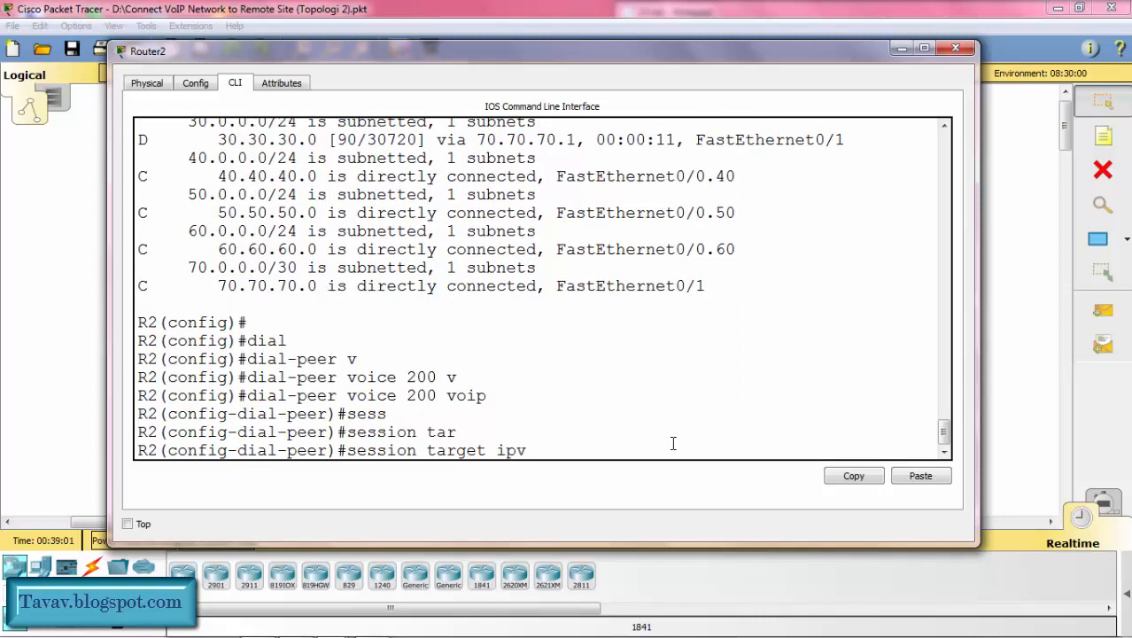
pyautogui.write('4:')
pyautogui.moveTo(653, 56); pyautogui.dragTo(655, 264)
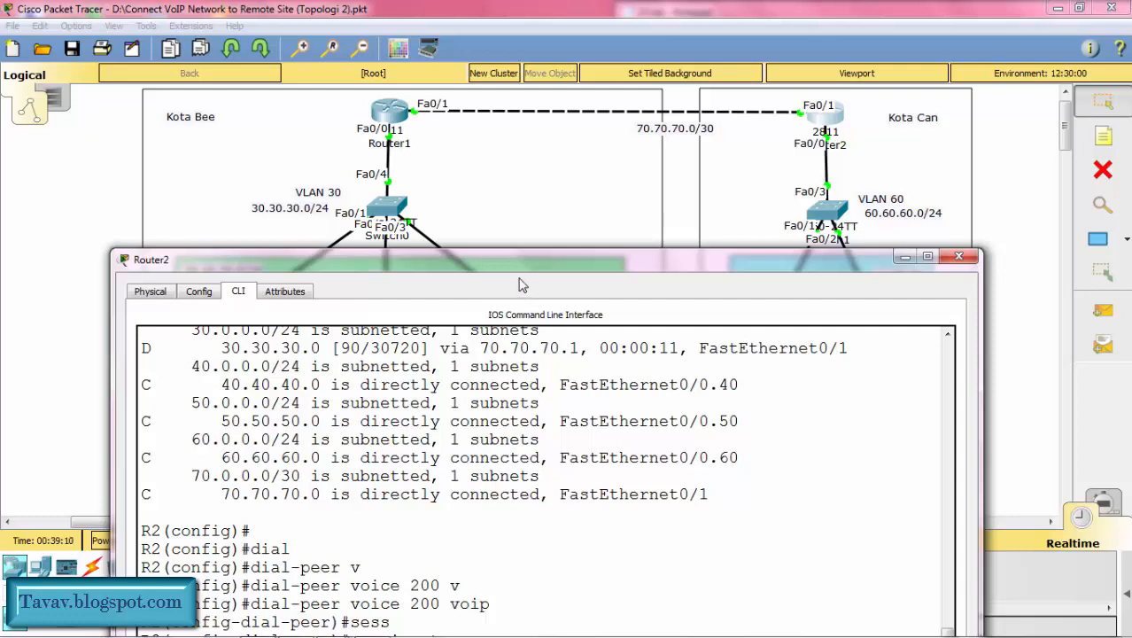
pyautogui.moveTo(518, 272); pyautogui.dragTo(521, 85)
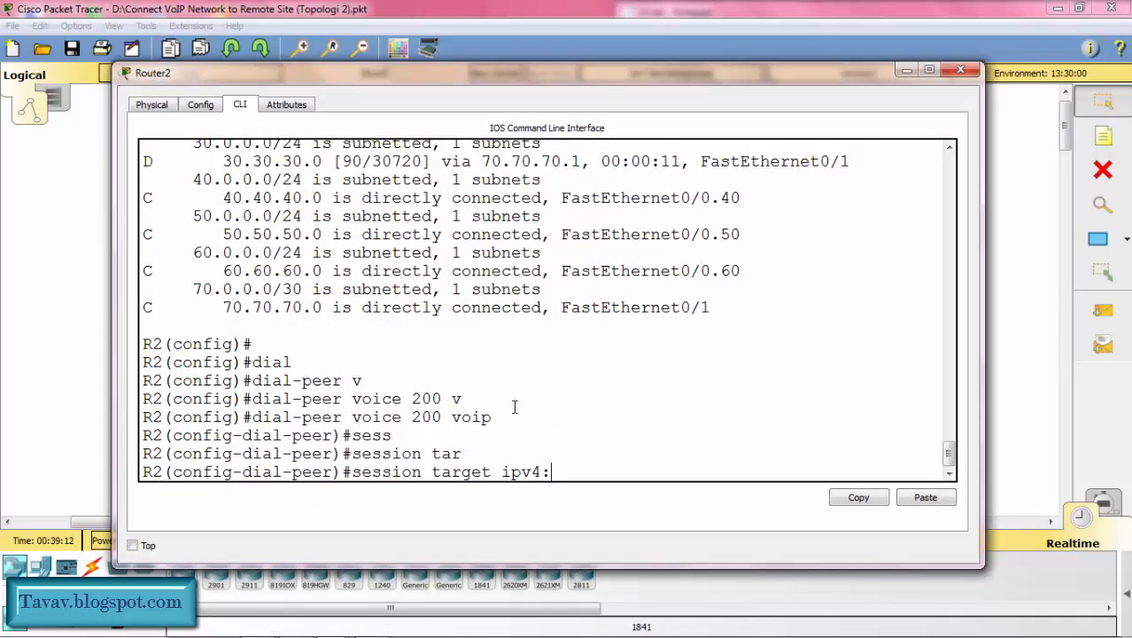
pyautogui.write('70.70.70.1')
pyautogui.press('Return')
# Step: Set the destination pattern of Router2's dial peer to 100., exit dial-peer configuration and minimize the router window
pyautogui.write('des')
pyautogui.press('Tab')
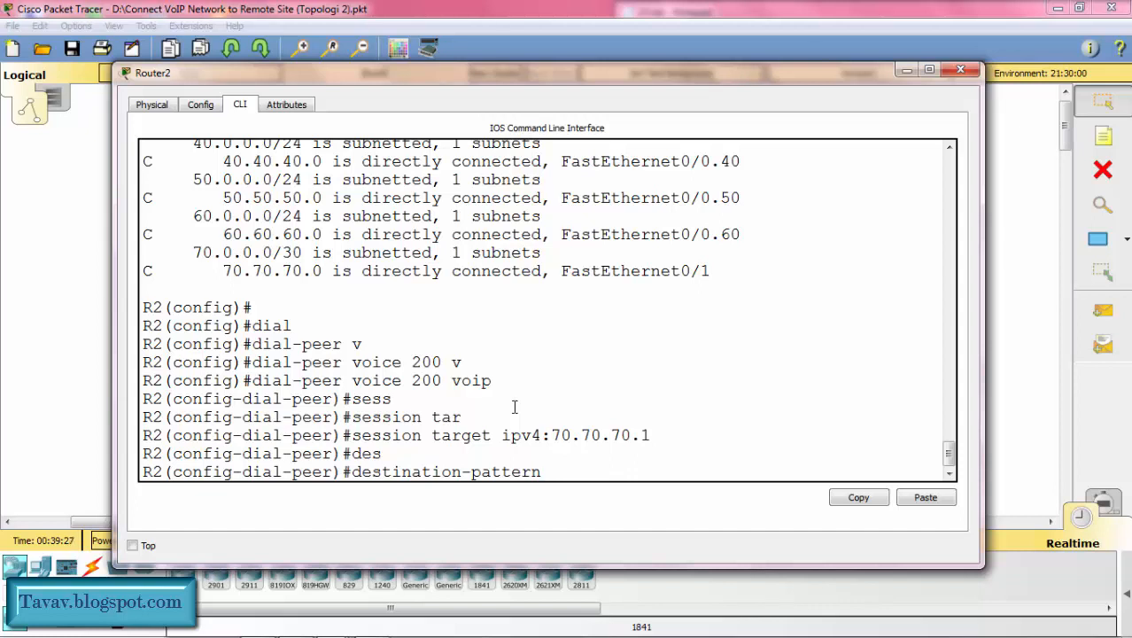
pyautogui.write('00.')
pyautogui.press('Return')
pyautogui.press('Return')
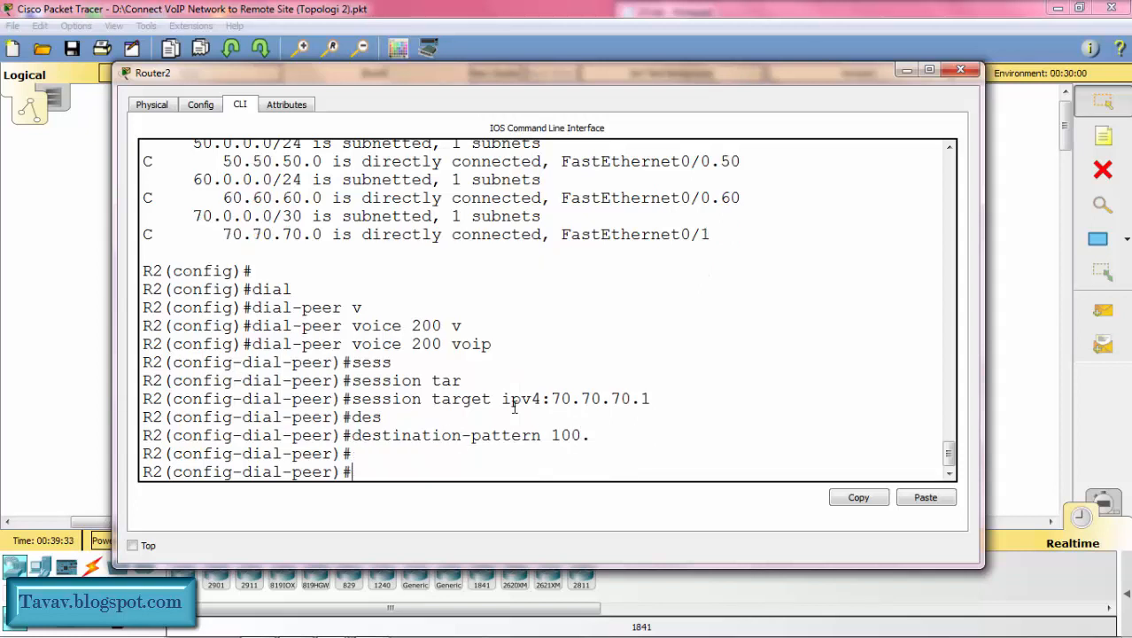
pyautogui.write('ex')
pyautogui.press('Return')
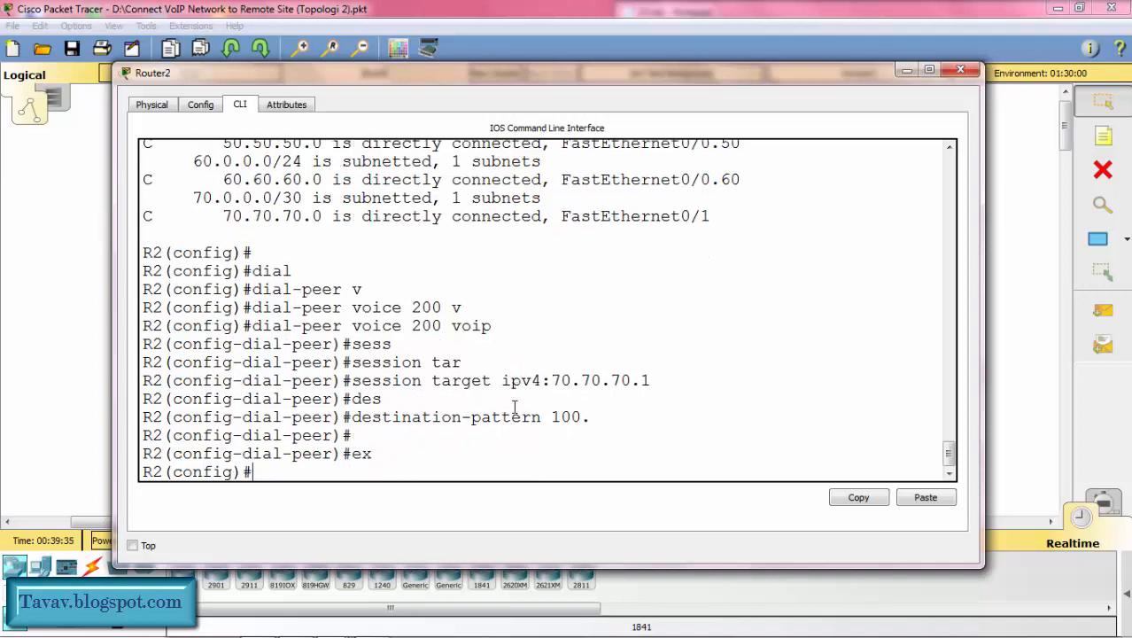
pyautogui.click(905, 70)
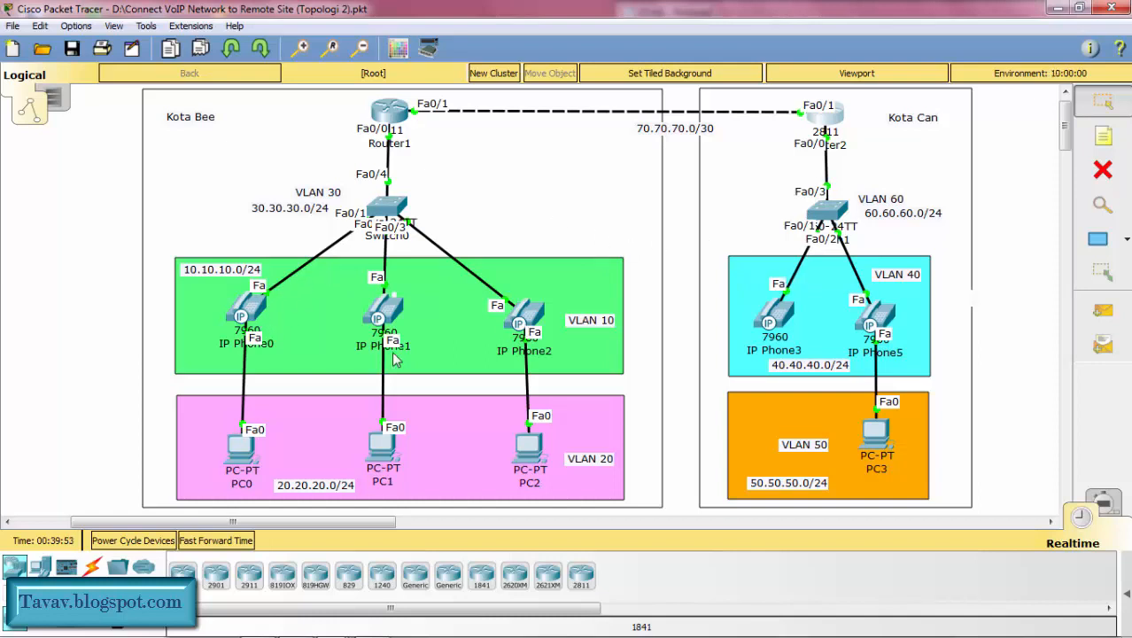
# Step: Bring up the IP Phone0 and IP Phone3 windows together and hang up IP Phone0's handset
pyautogui.click(333, 626)
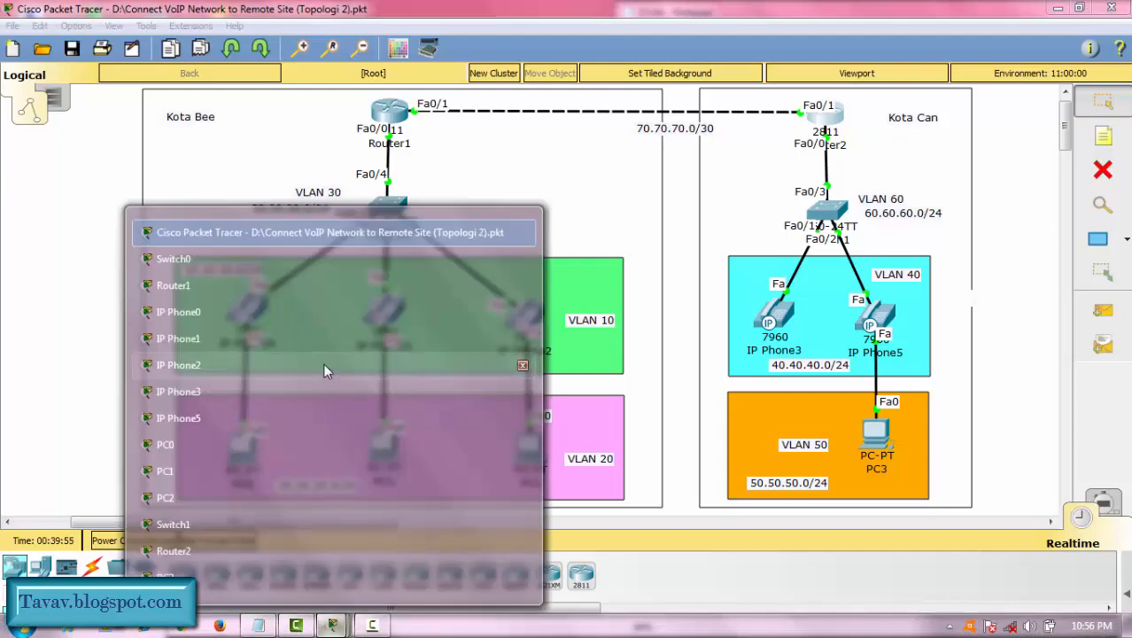
pyautogui.click(298, 301)
pyautogui.click(333, 625)
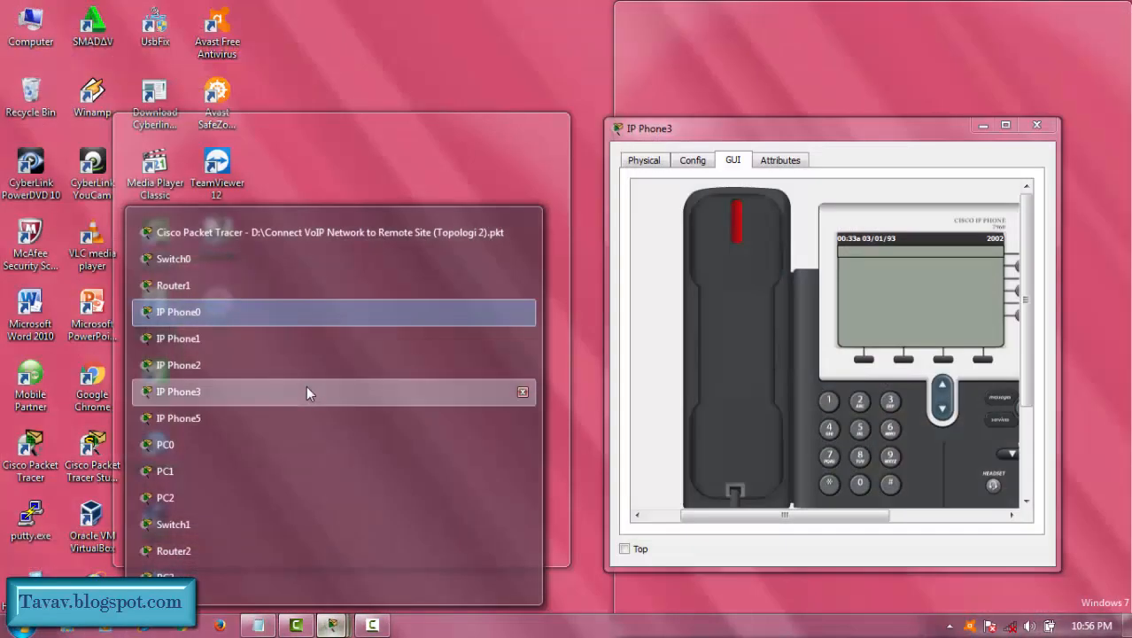
pyautogui.click(307, 390)
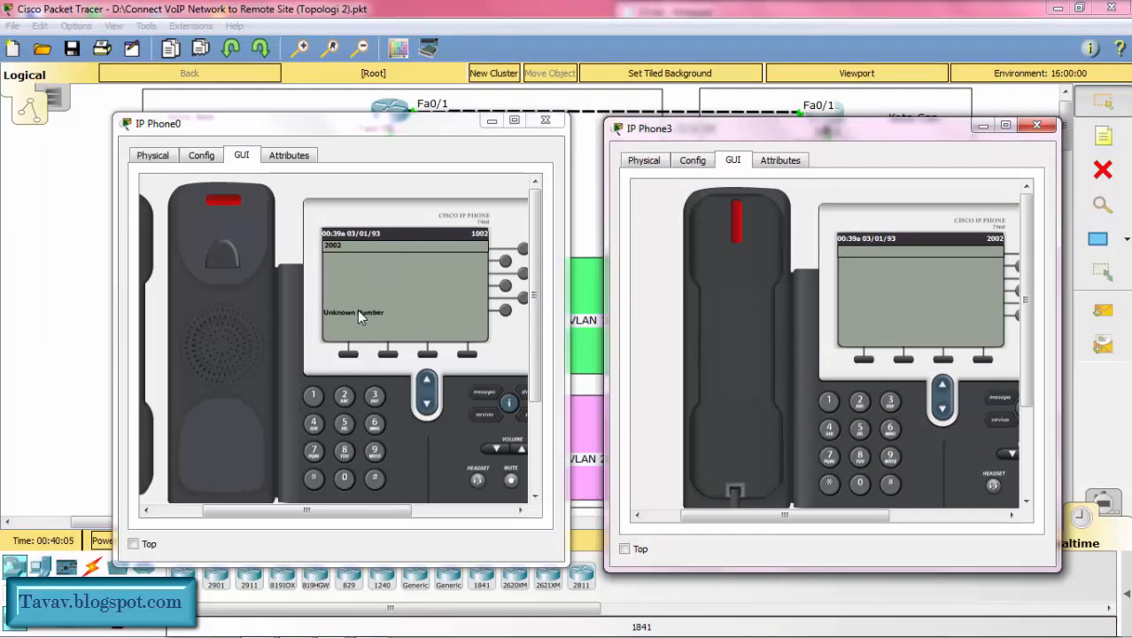
pyautogui.click(149, 441)
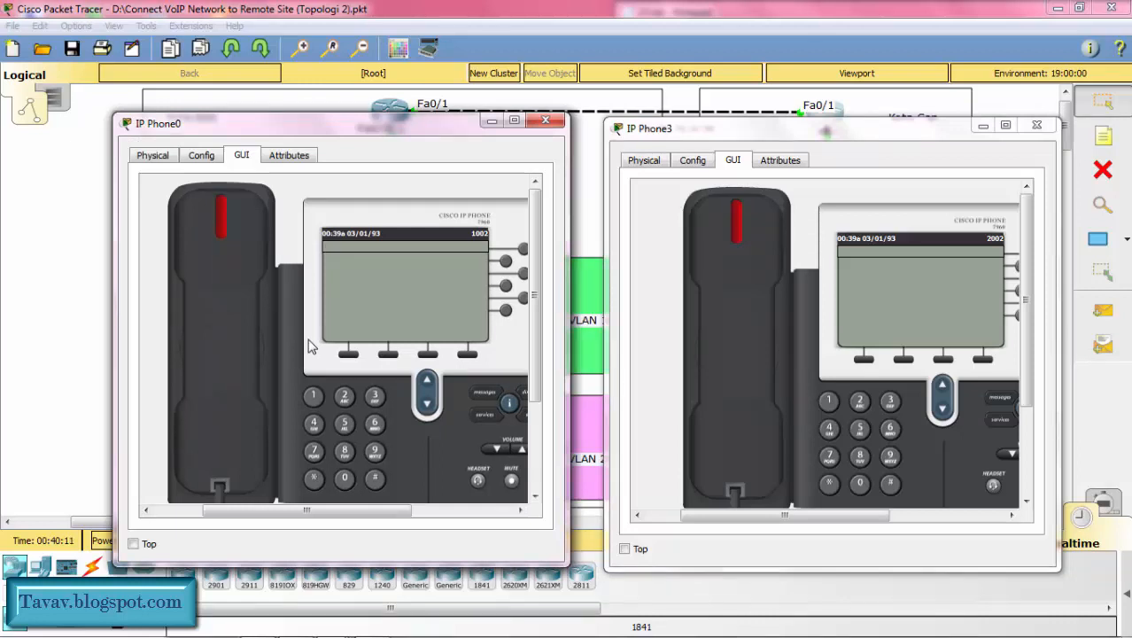
# Step: Call 2002 from IP Phone0 and answer on IP Phone3 to test the cross-site connection, closing with both phone windows minimized
pyautogui.click(345, 396)
pyautogui.click(345, 478)
pyautogui.click(344, 478)
pyautogui.click(345, 396)
pyautogui.click(237, 403)
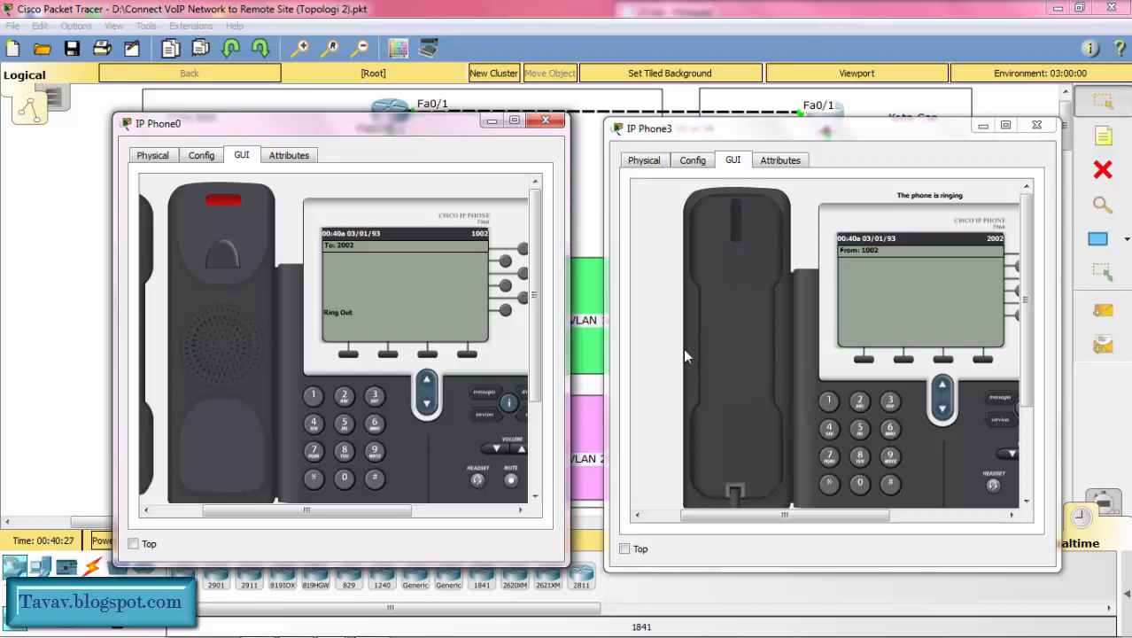
pyautogui.click(746, 350)
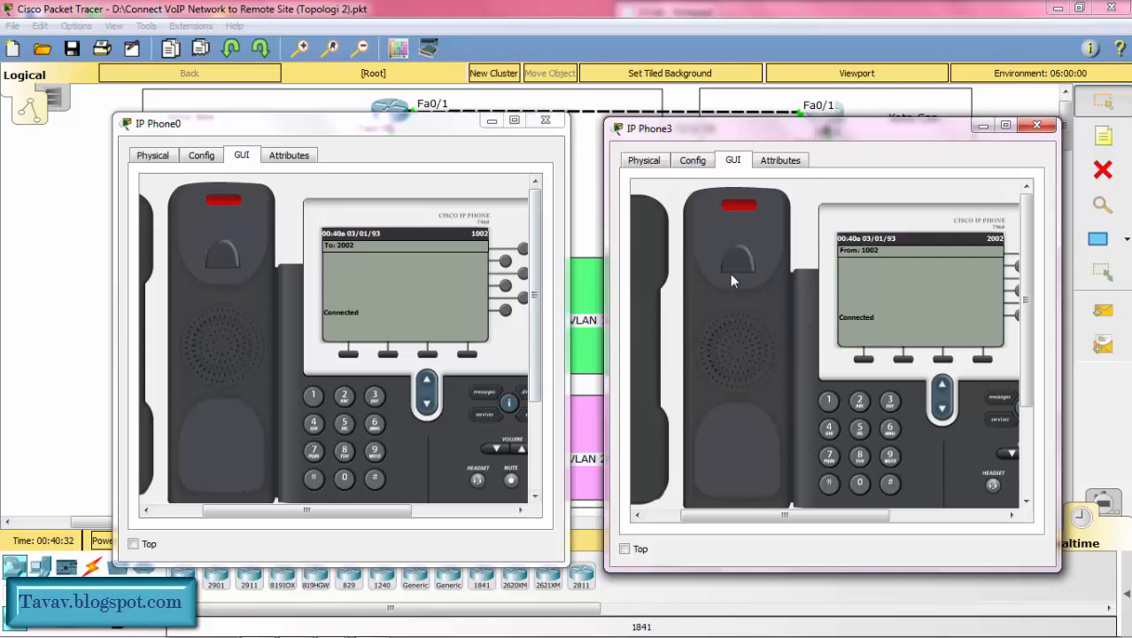
pyautogui.click(490, 124)
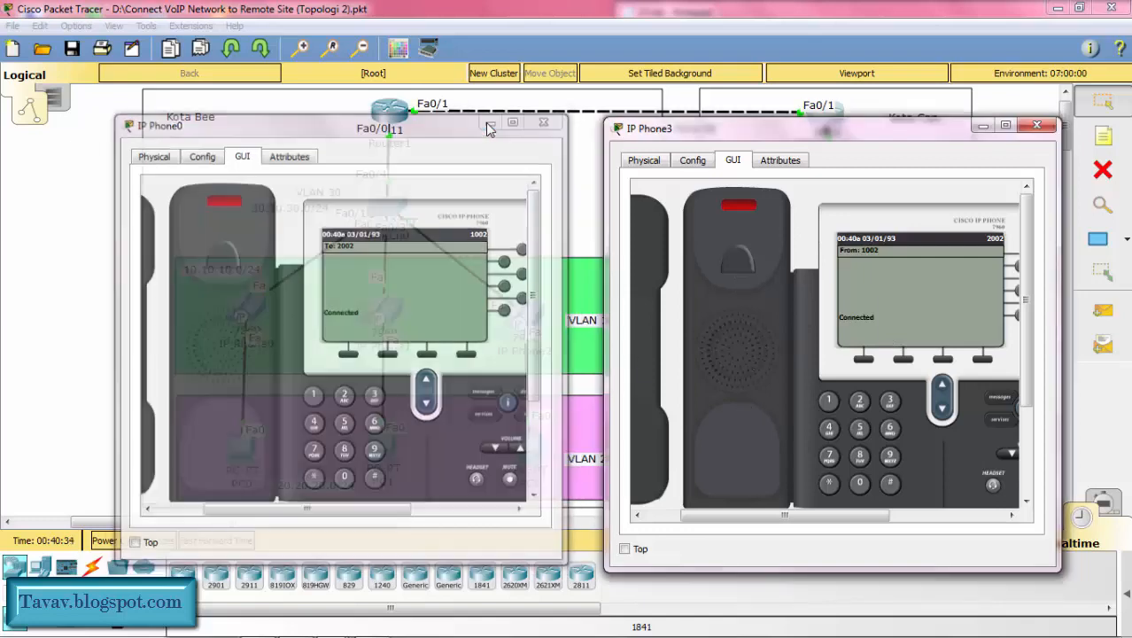
pyautogui.click(980, 130)
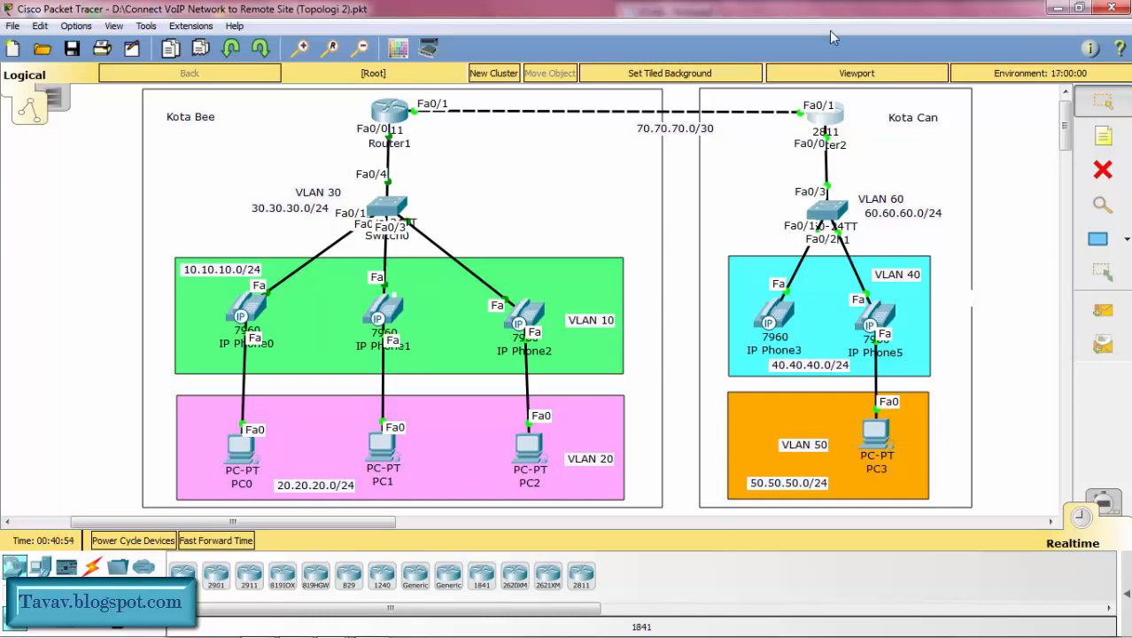
# Step: Switch to 21.txt in Notepad and add the line "Lab kali ini telah selesai" below the title block, followed by a blank line
pyautogui.click(1053, 9)
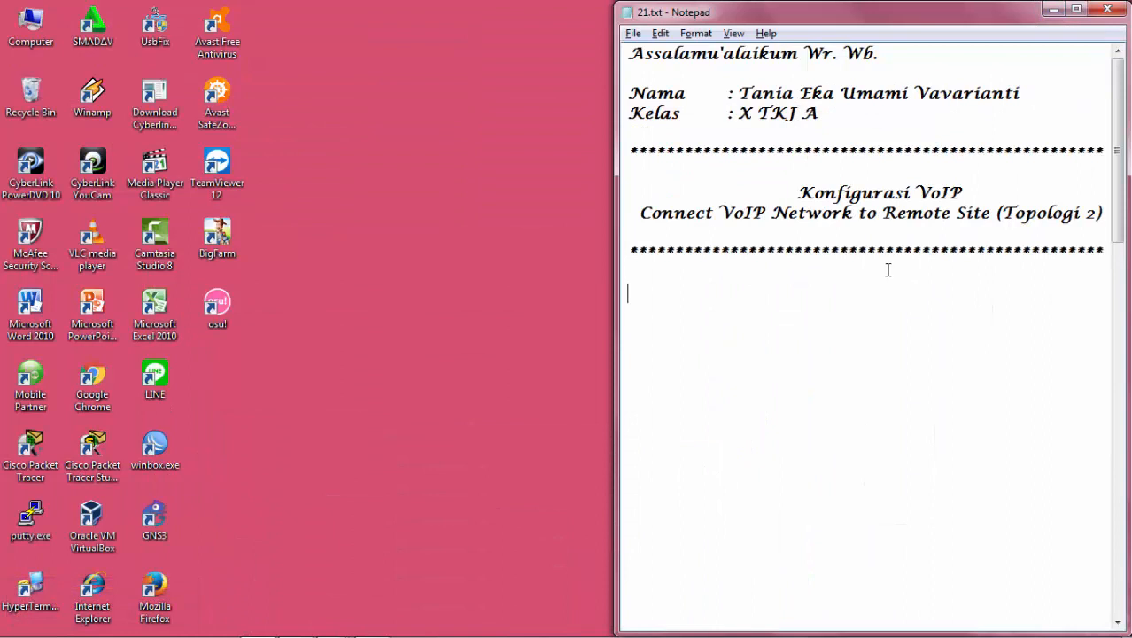
pyautogui.write('Lab kali')
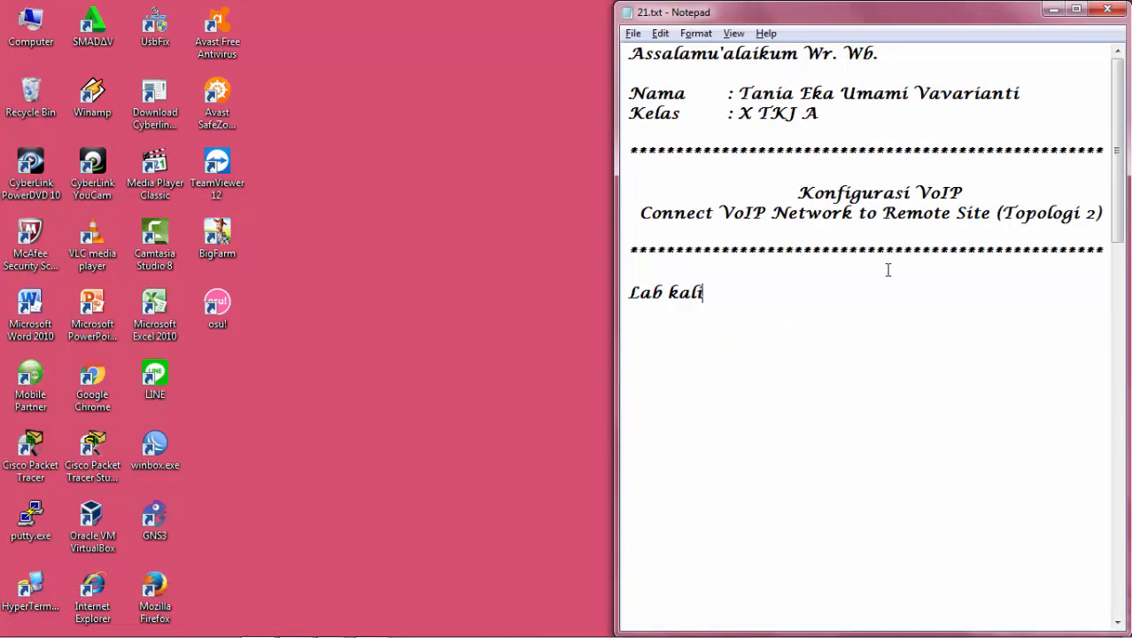
pyautogui.write(' ini telah ')
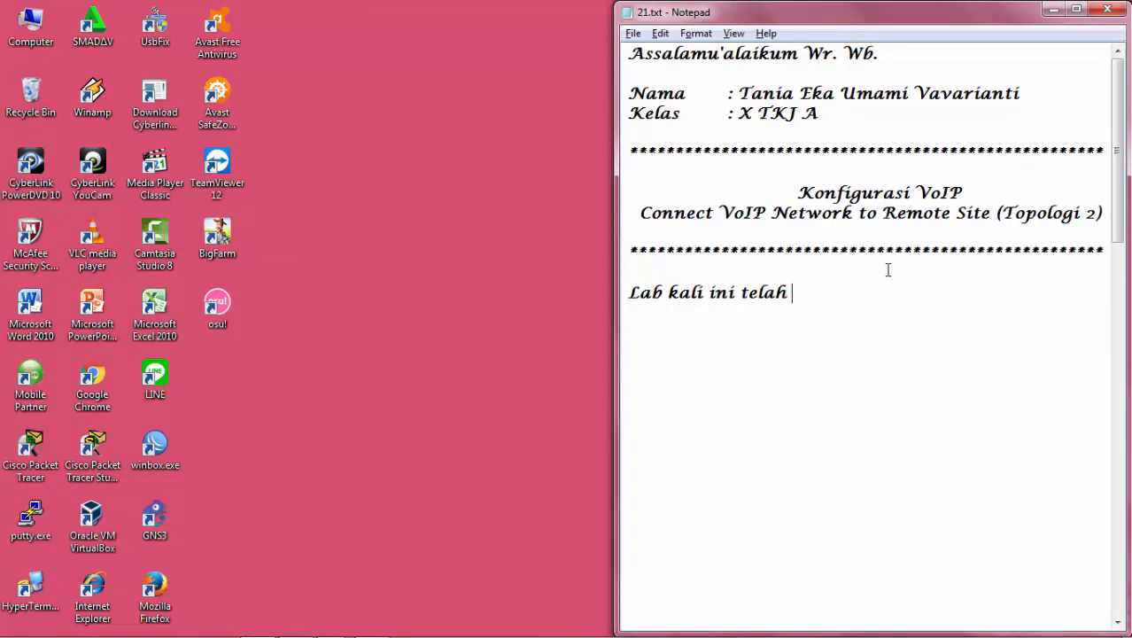
pyautogui.write('selesai')
pyautogui.press('Return')
pyautogui.press('Return')
# Step: Write the closing greeting "Wassalamu'alaikum Wr. Wb." at the end of the Notepad text
pyautogui.write('Wassala')
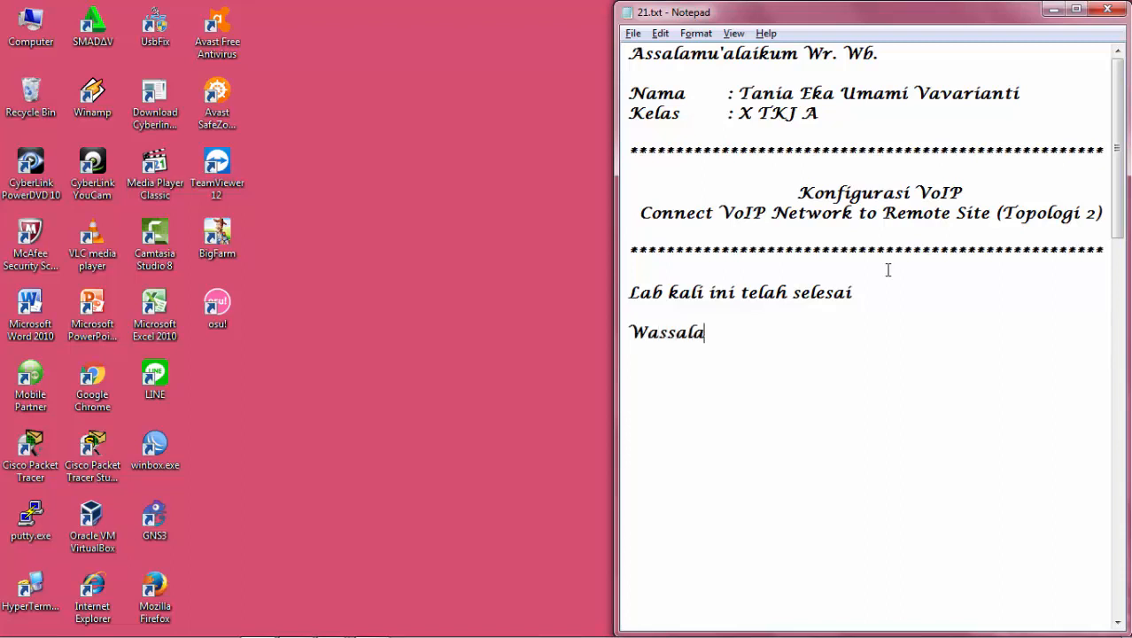
pyautogui.write("mu'alaikum ")
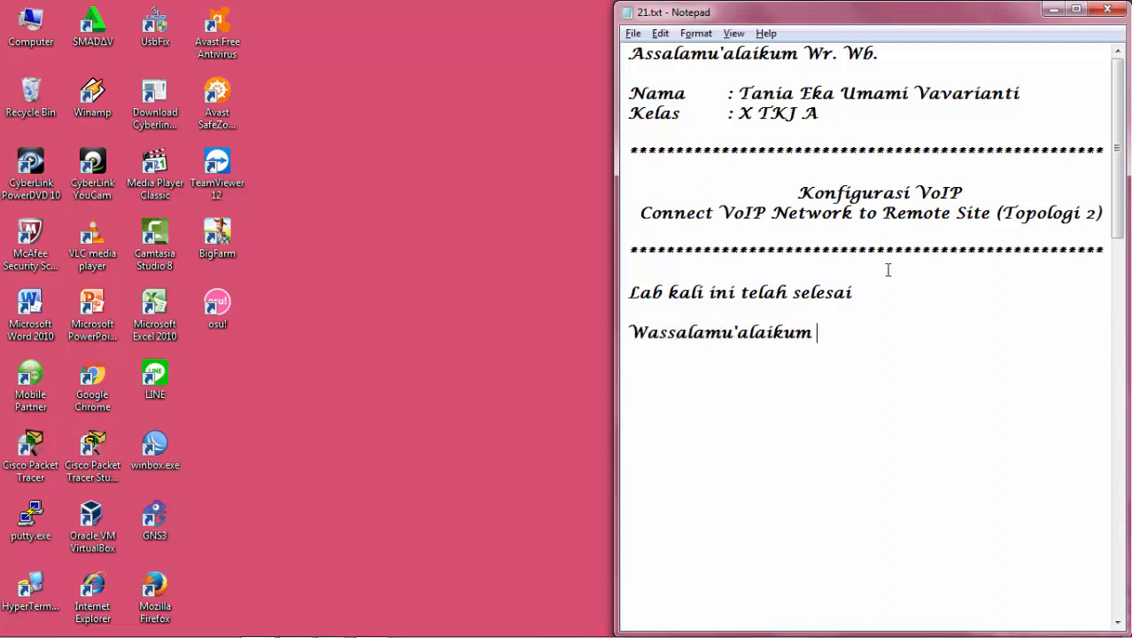
pyautogui.write('Wr. Wb')
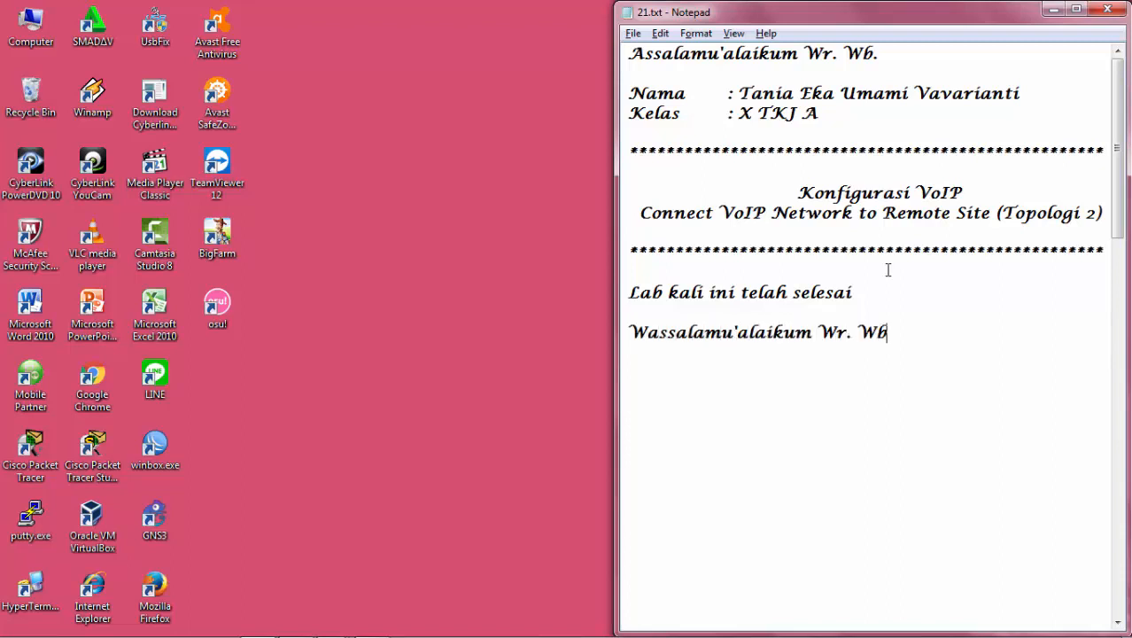
pyautogui.write('.')
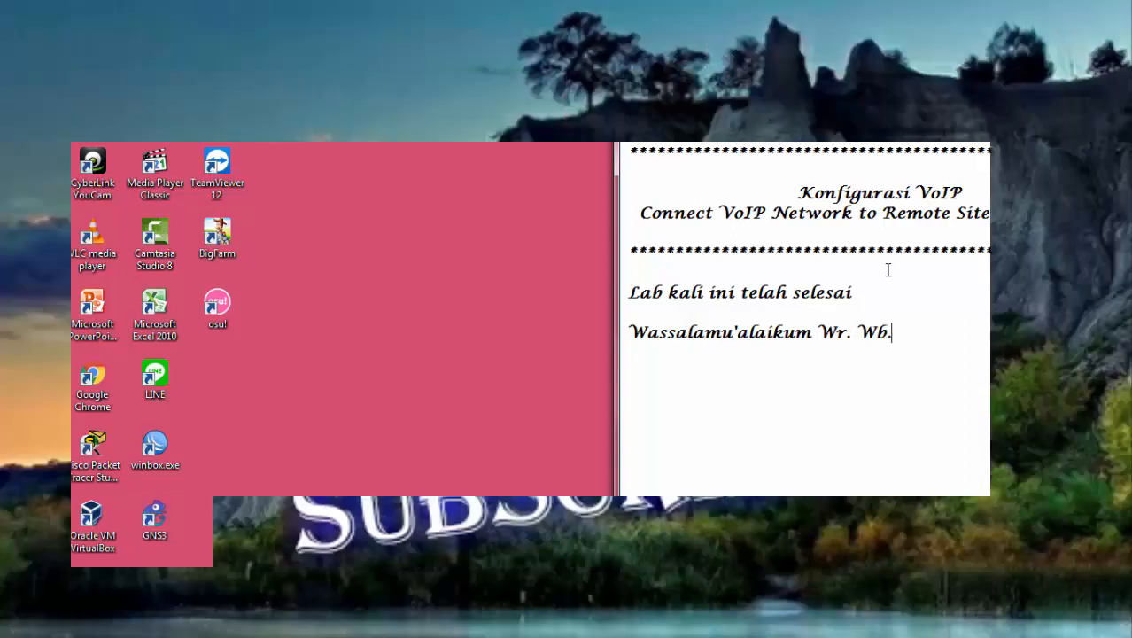